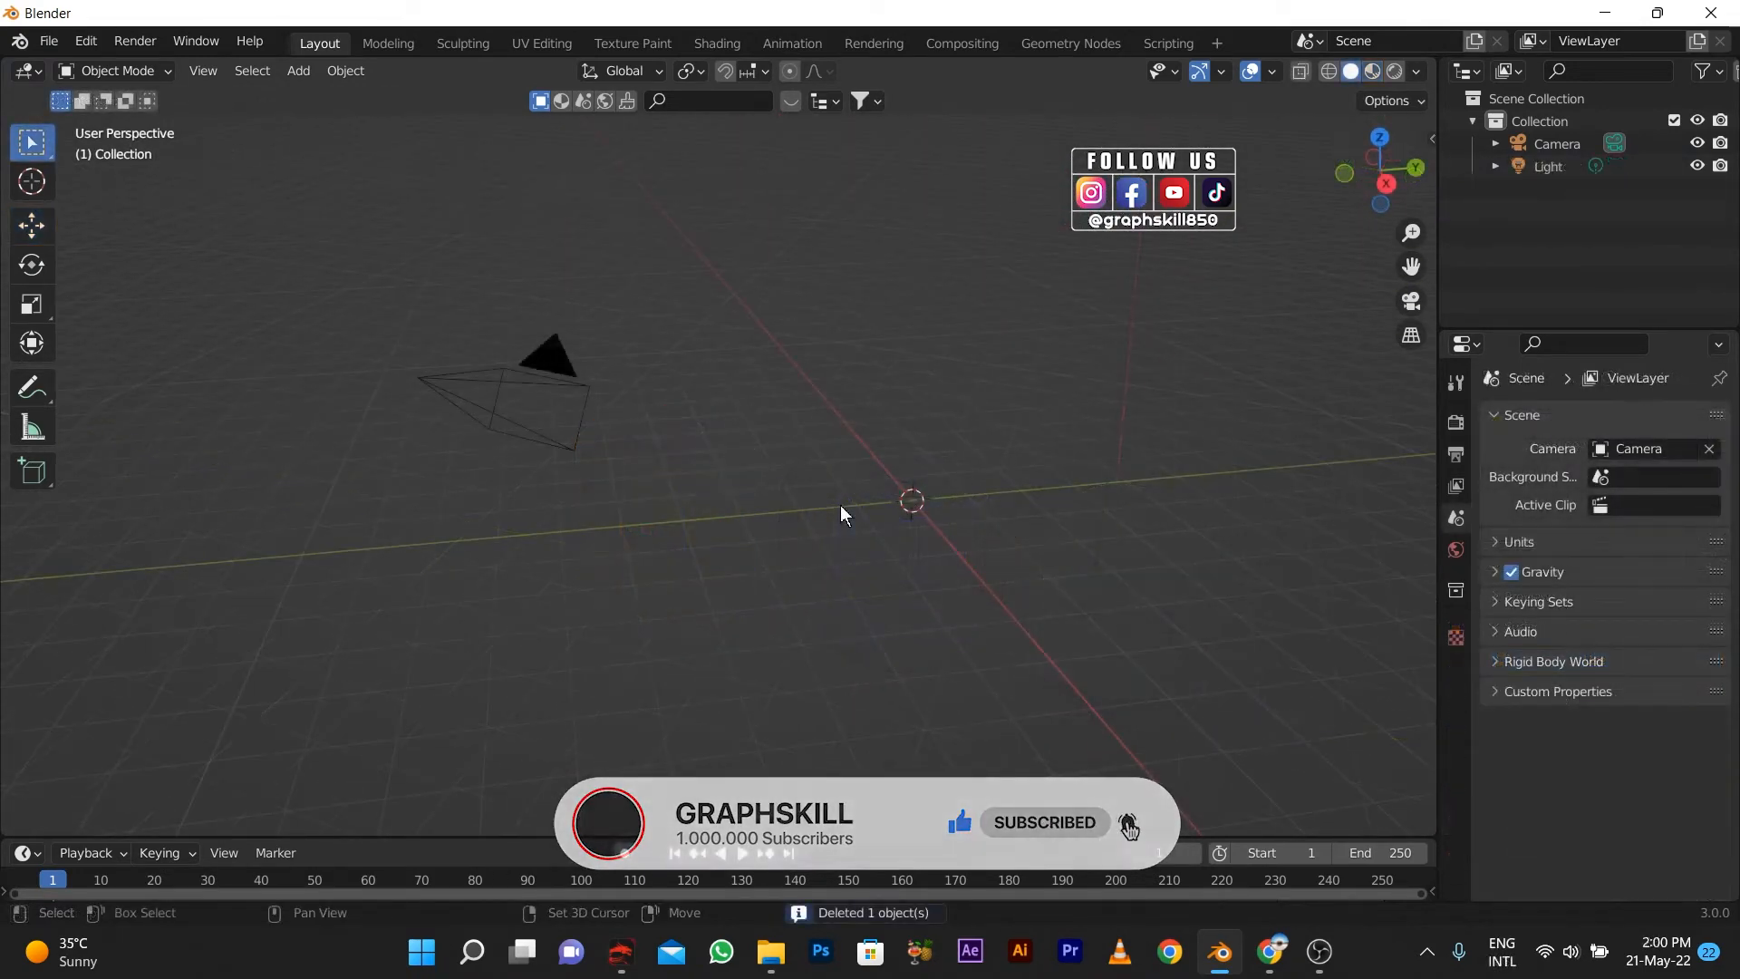
# Add a cylinder mesh and flatten it along the Z axis to a scale of about 0.1.
pyautogui.hotkey('shift', 'a')
pyautogui.moveTo(835, 463)
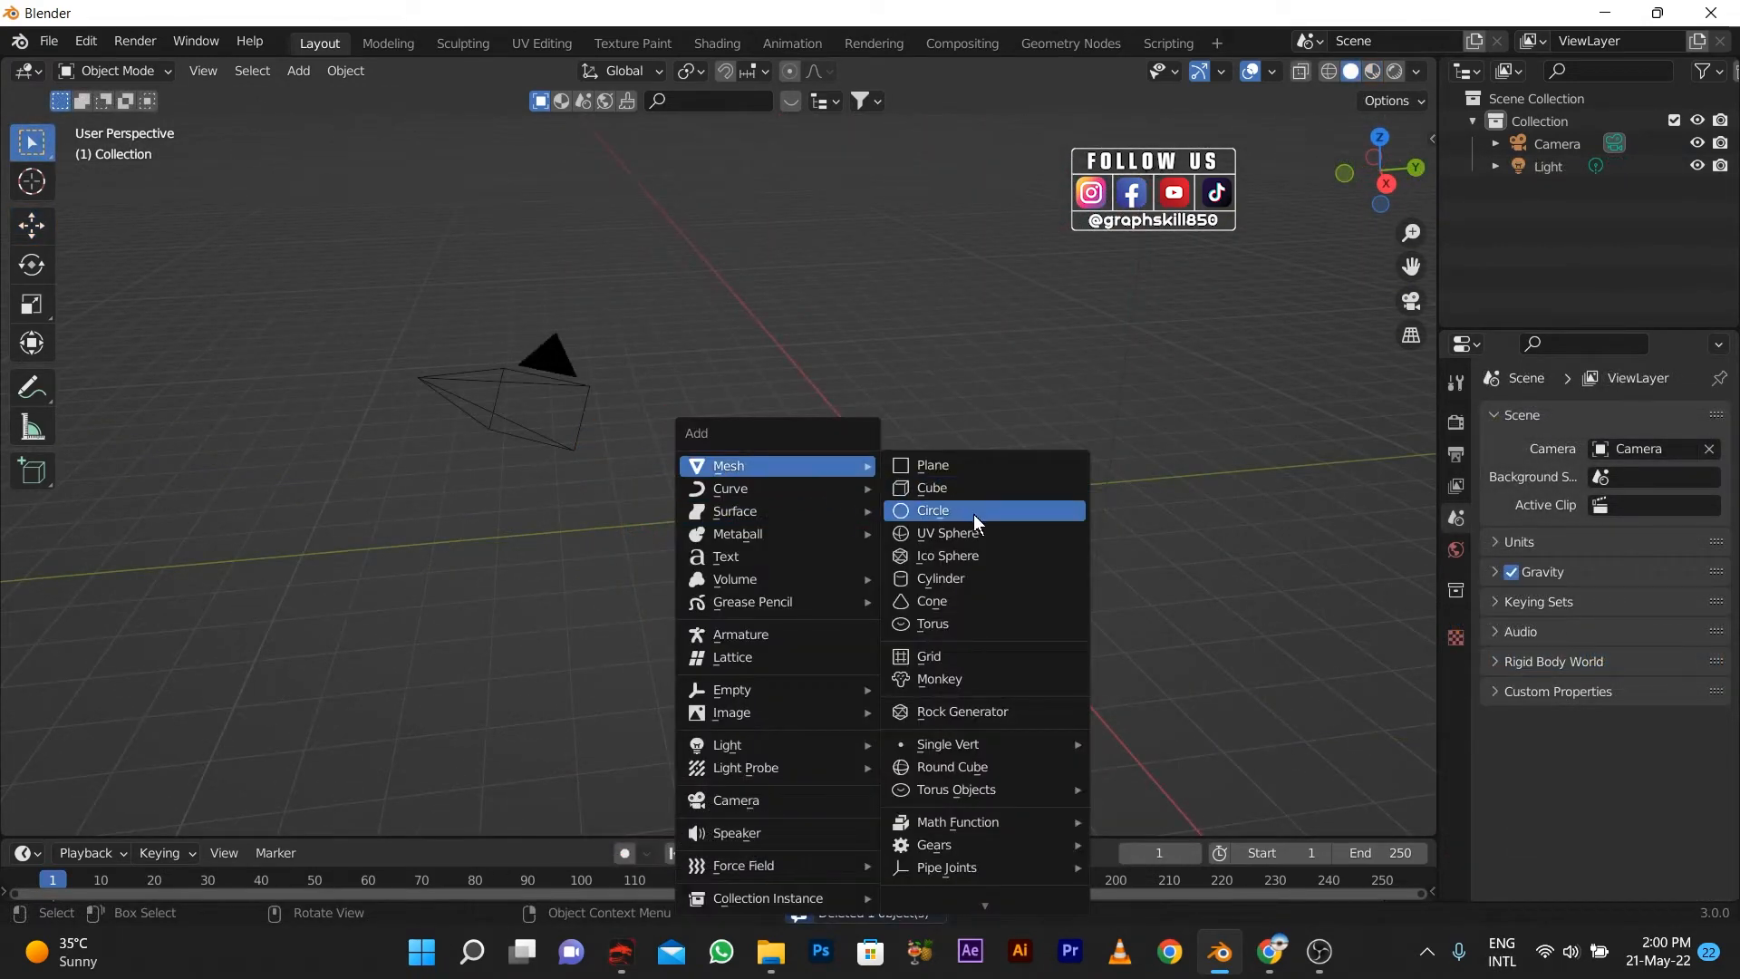
pyautogui.click(959, 575)
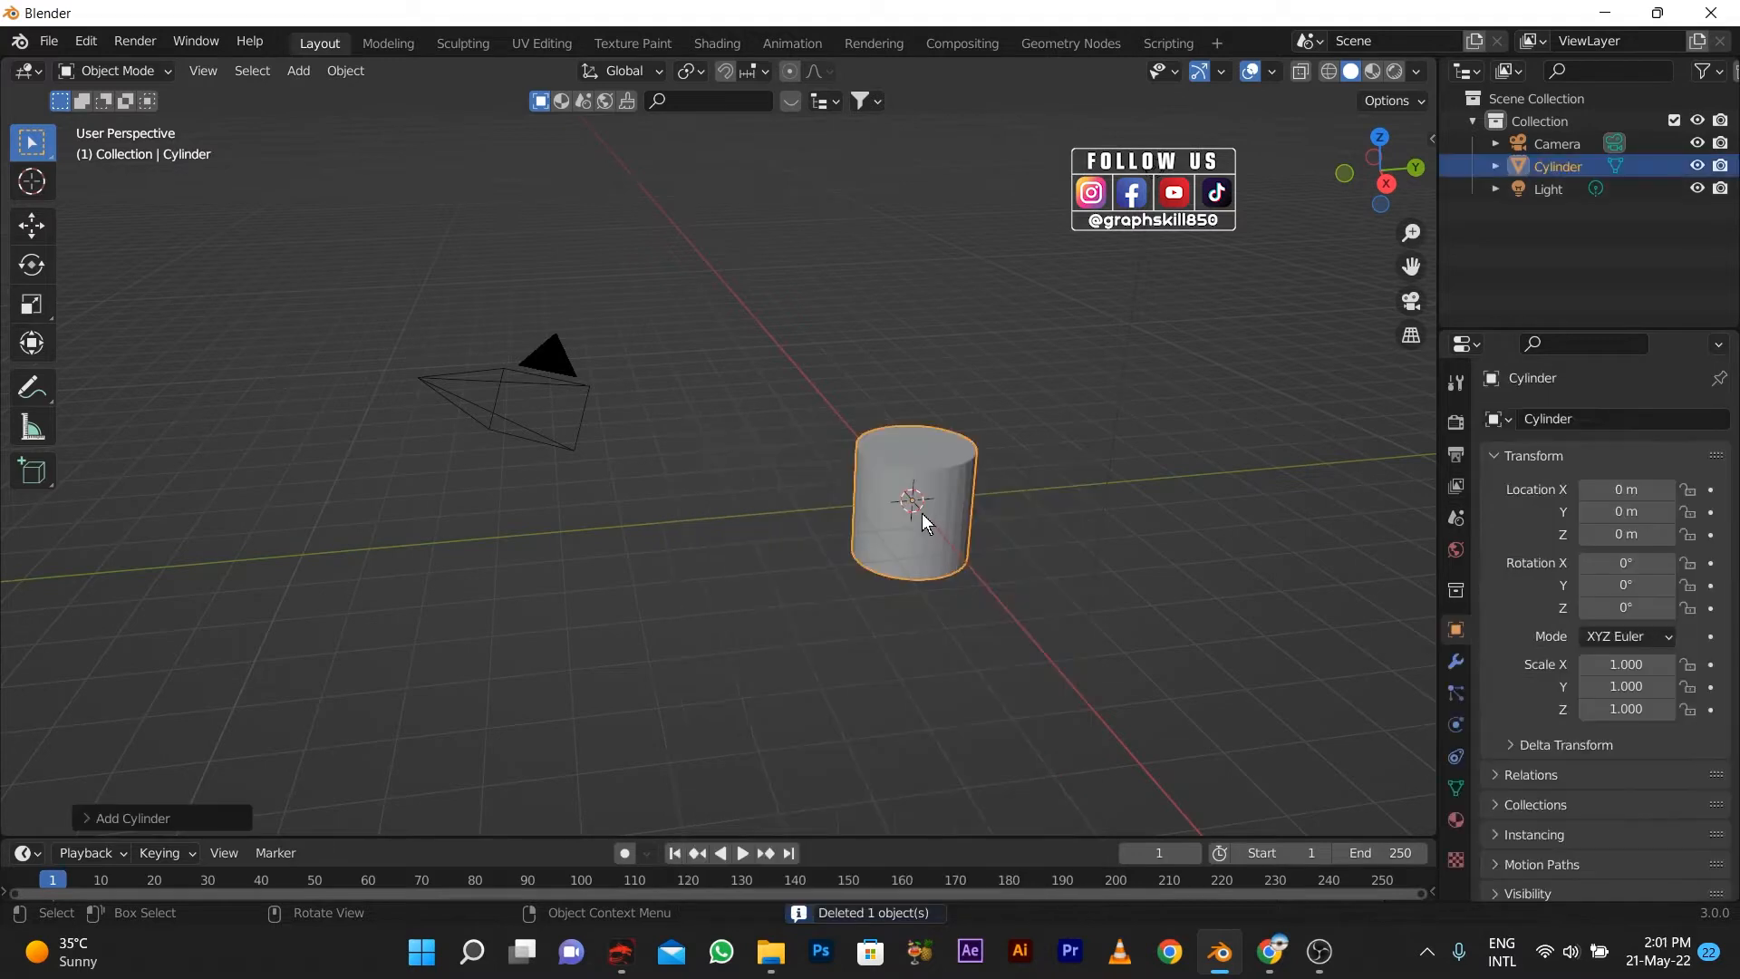
pyautogui.moveTo(921, 513); pyautogui.dragTo(815, 465, button='middle')
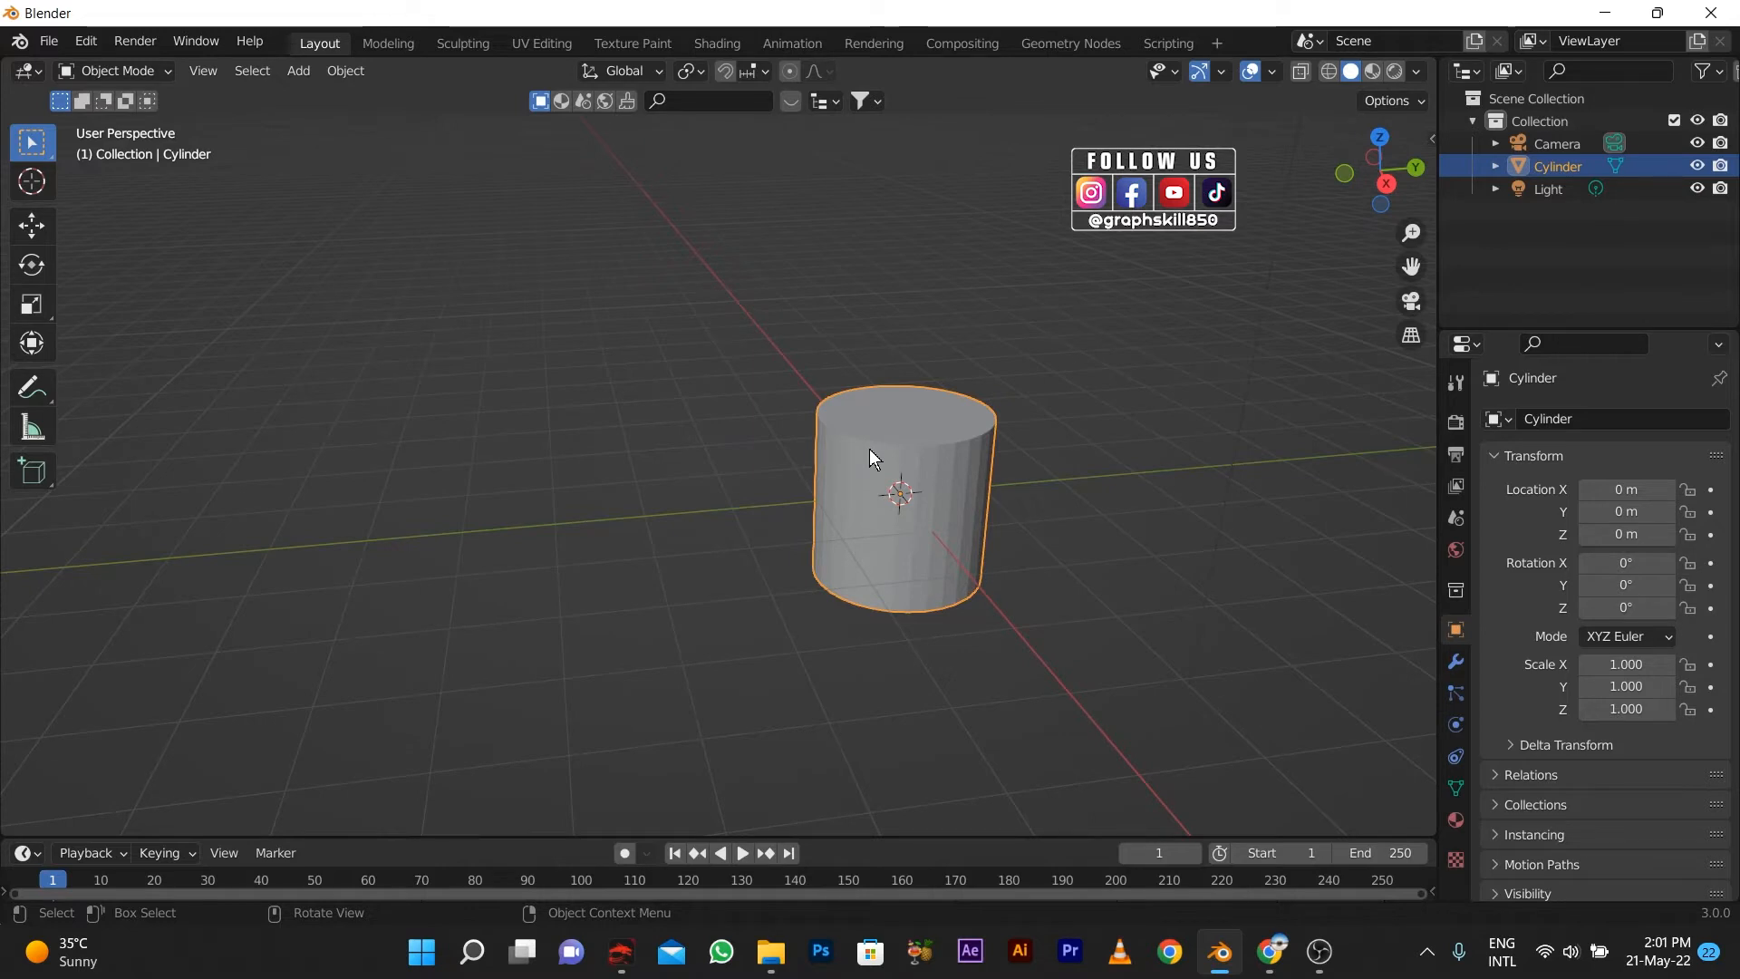
pyautogui.press('s')
pyautogui.press('z')
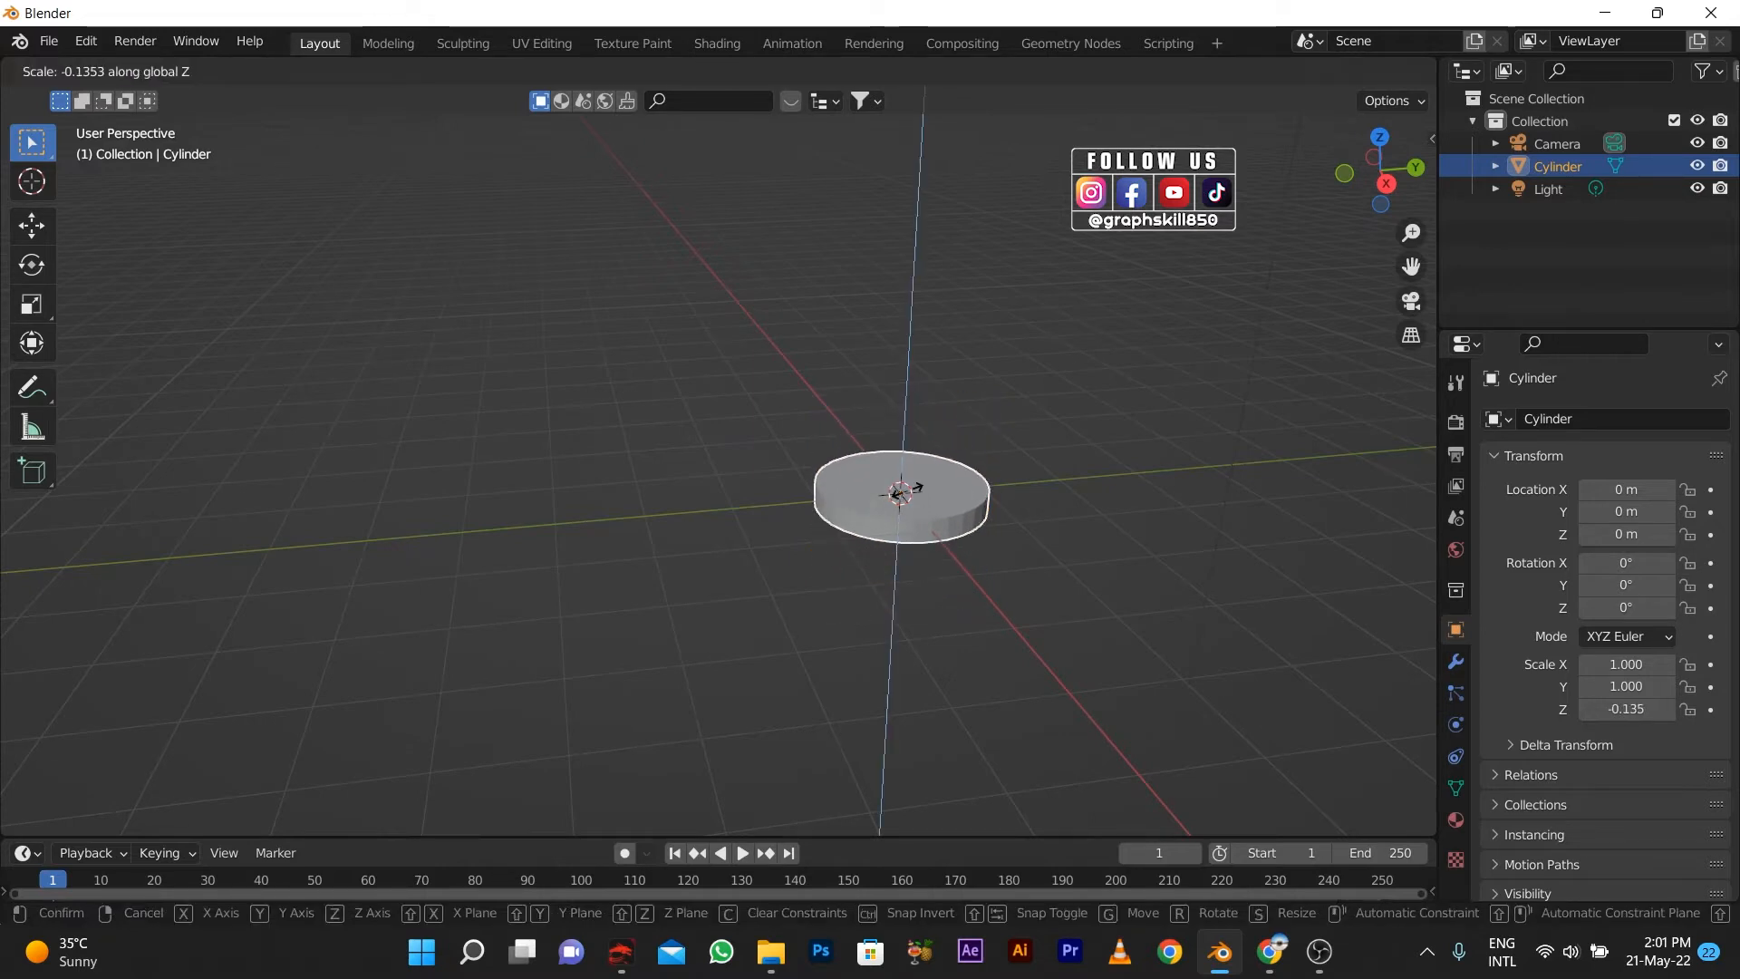
pyautogui.click(903, 490)
# In Edit Mode, extrude the flattened cylinder's top face slightly upward to form a thin band.
pyautogui.scroll(3, 924, 513)
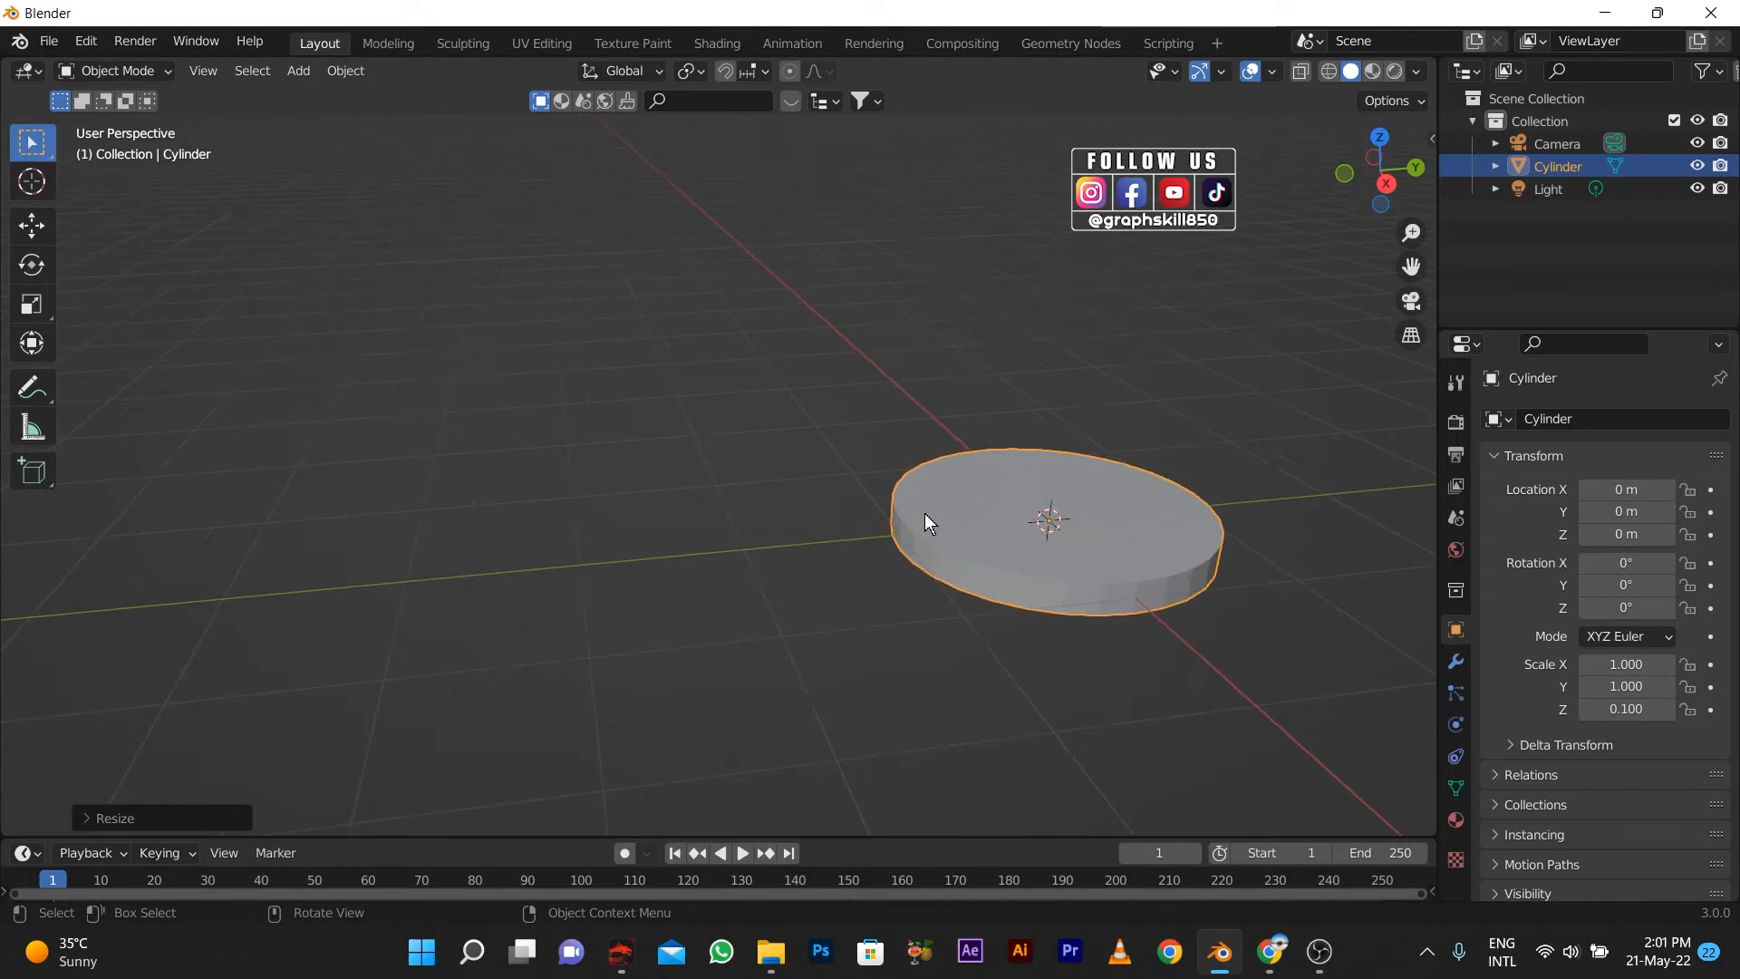
pyautogui.press('Tab')
pyautogui.hotkey('alt', 'a')
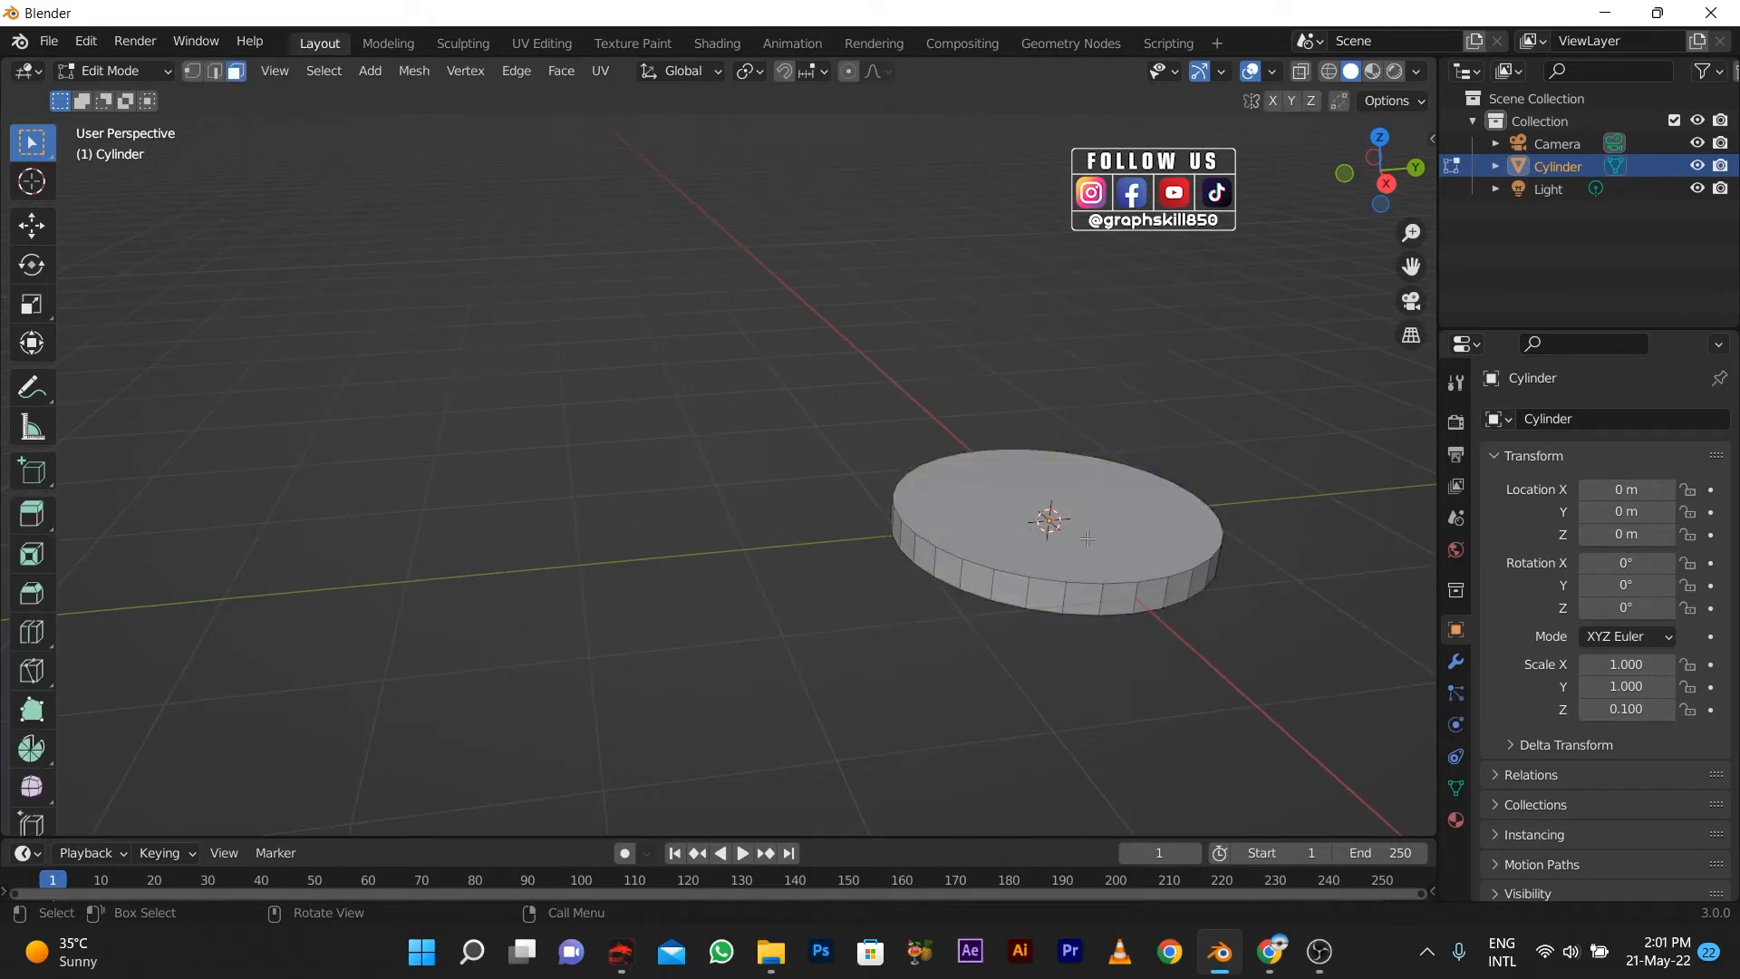
pyautogui.click(1038, 535)
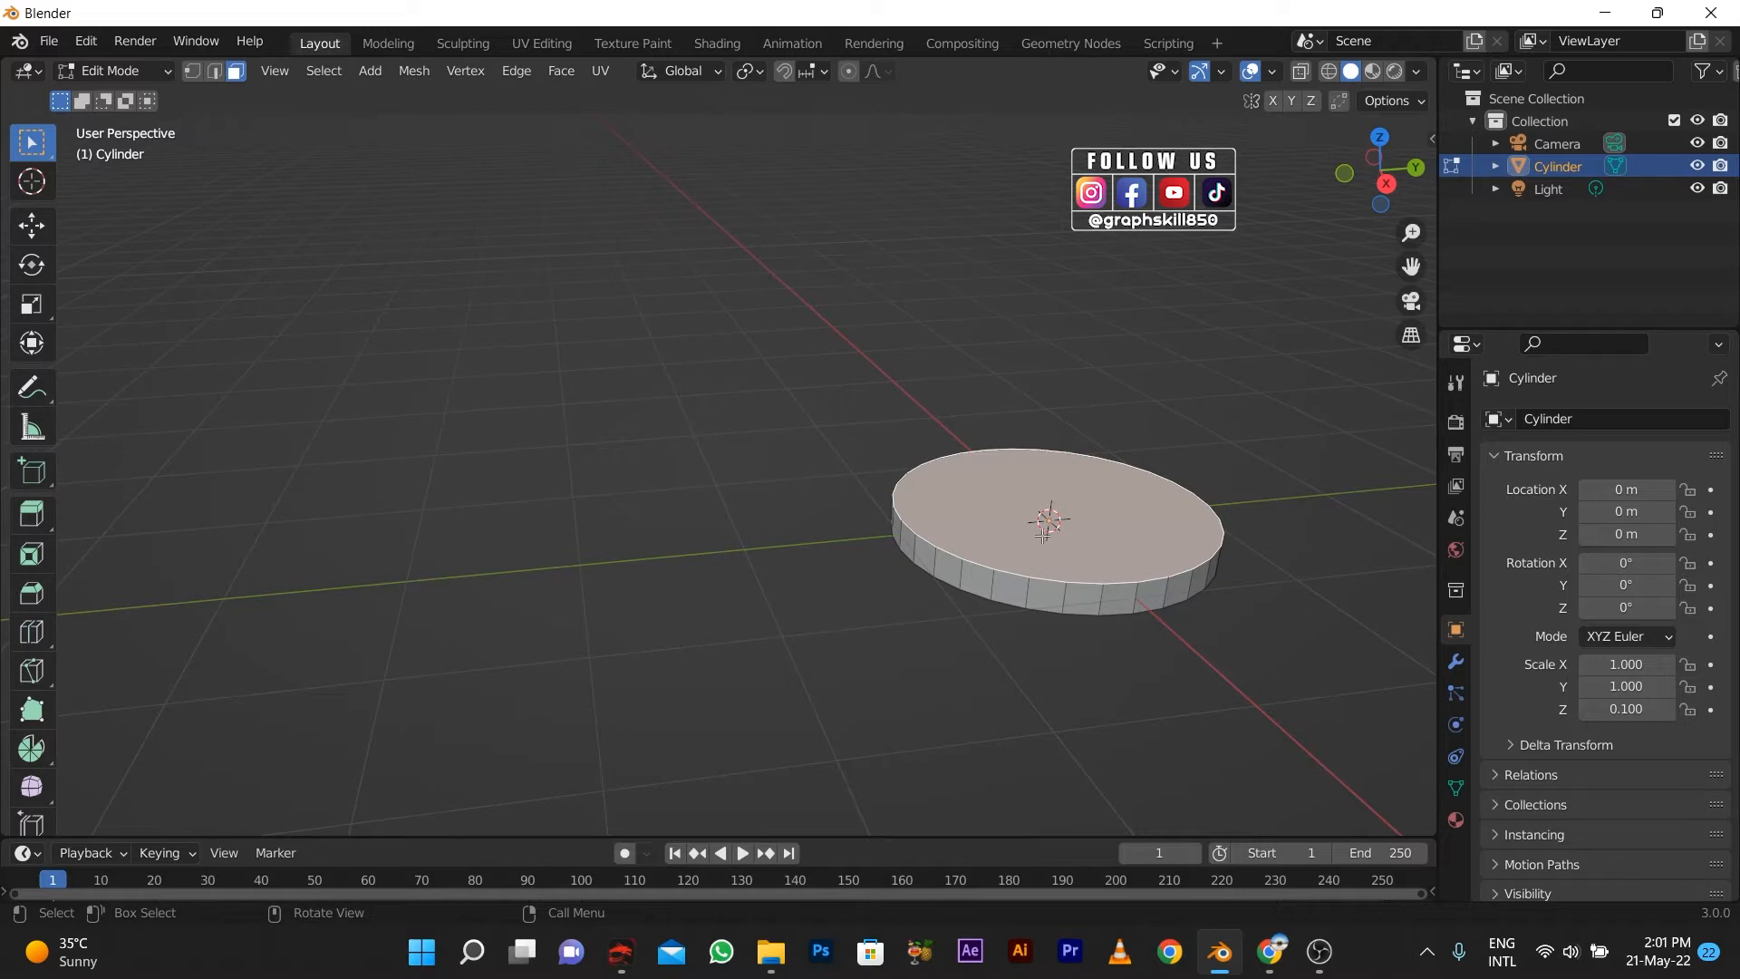
pyautogui.press('w')
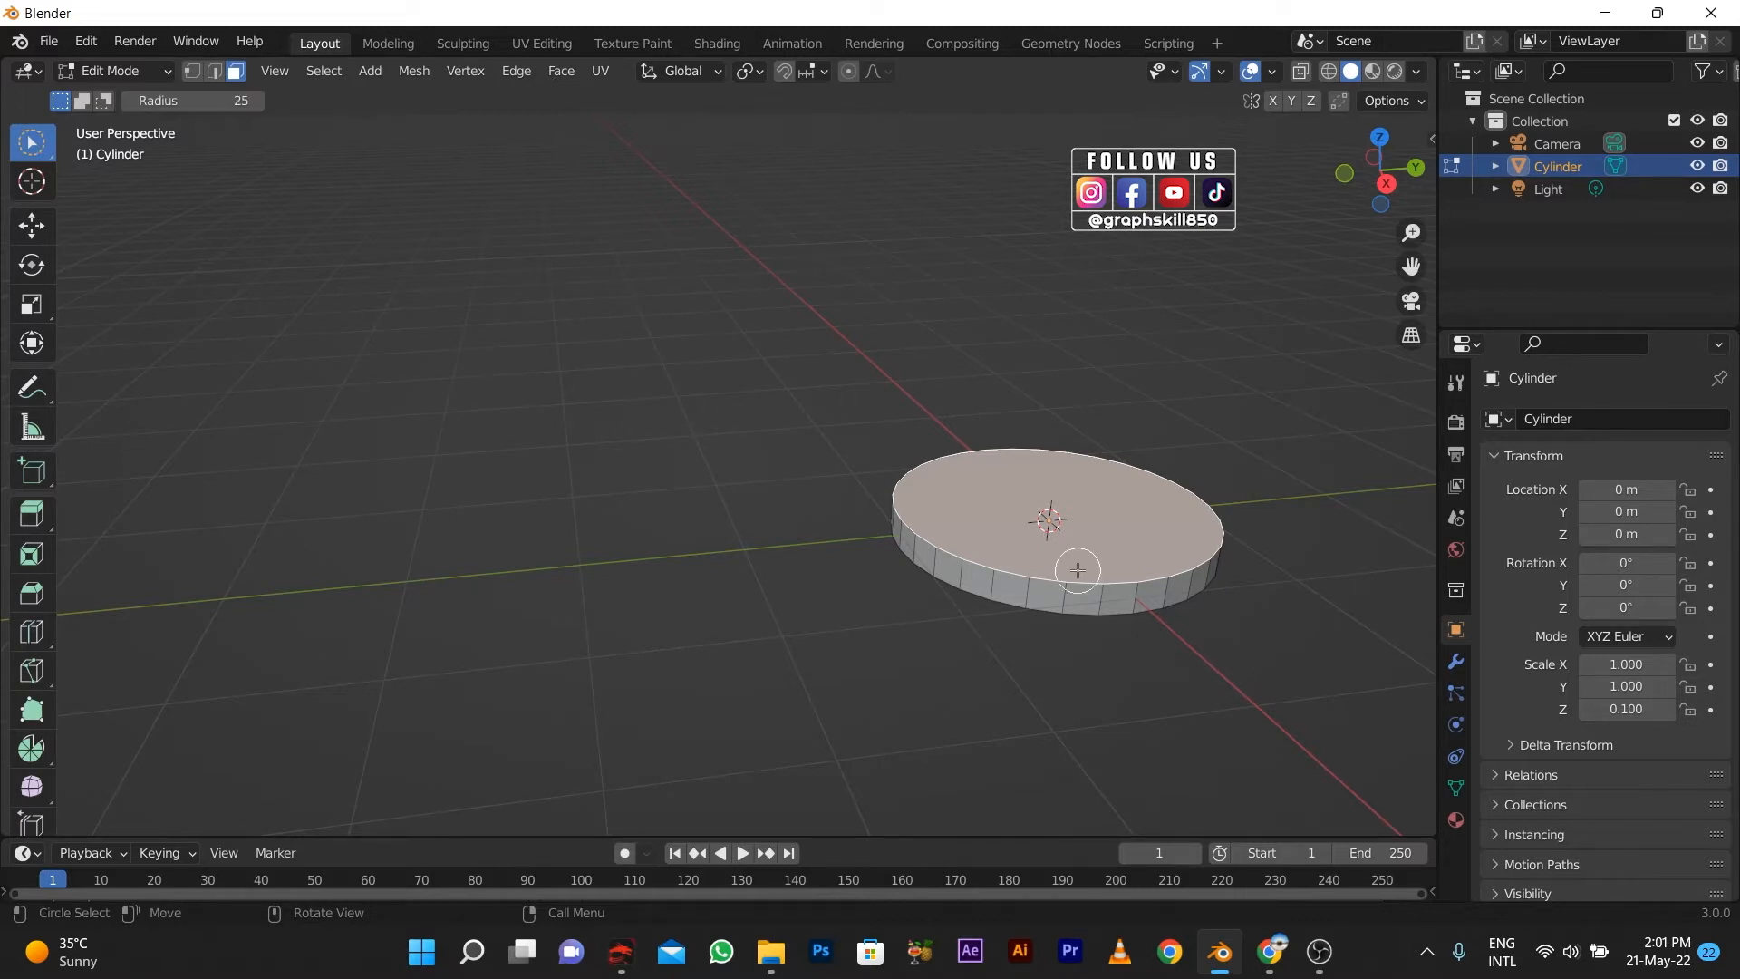
pyautogui.click(31, 225)
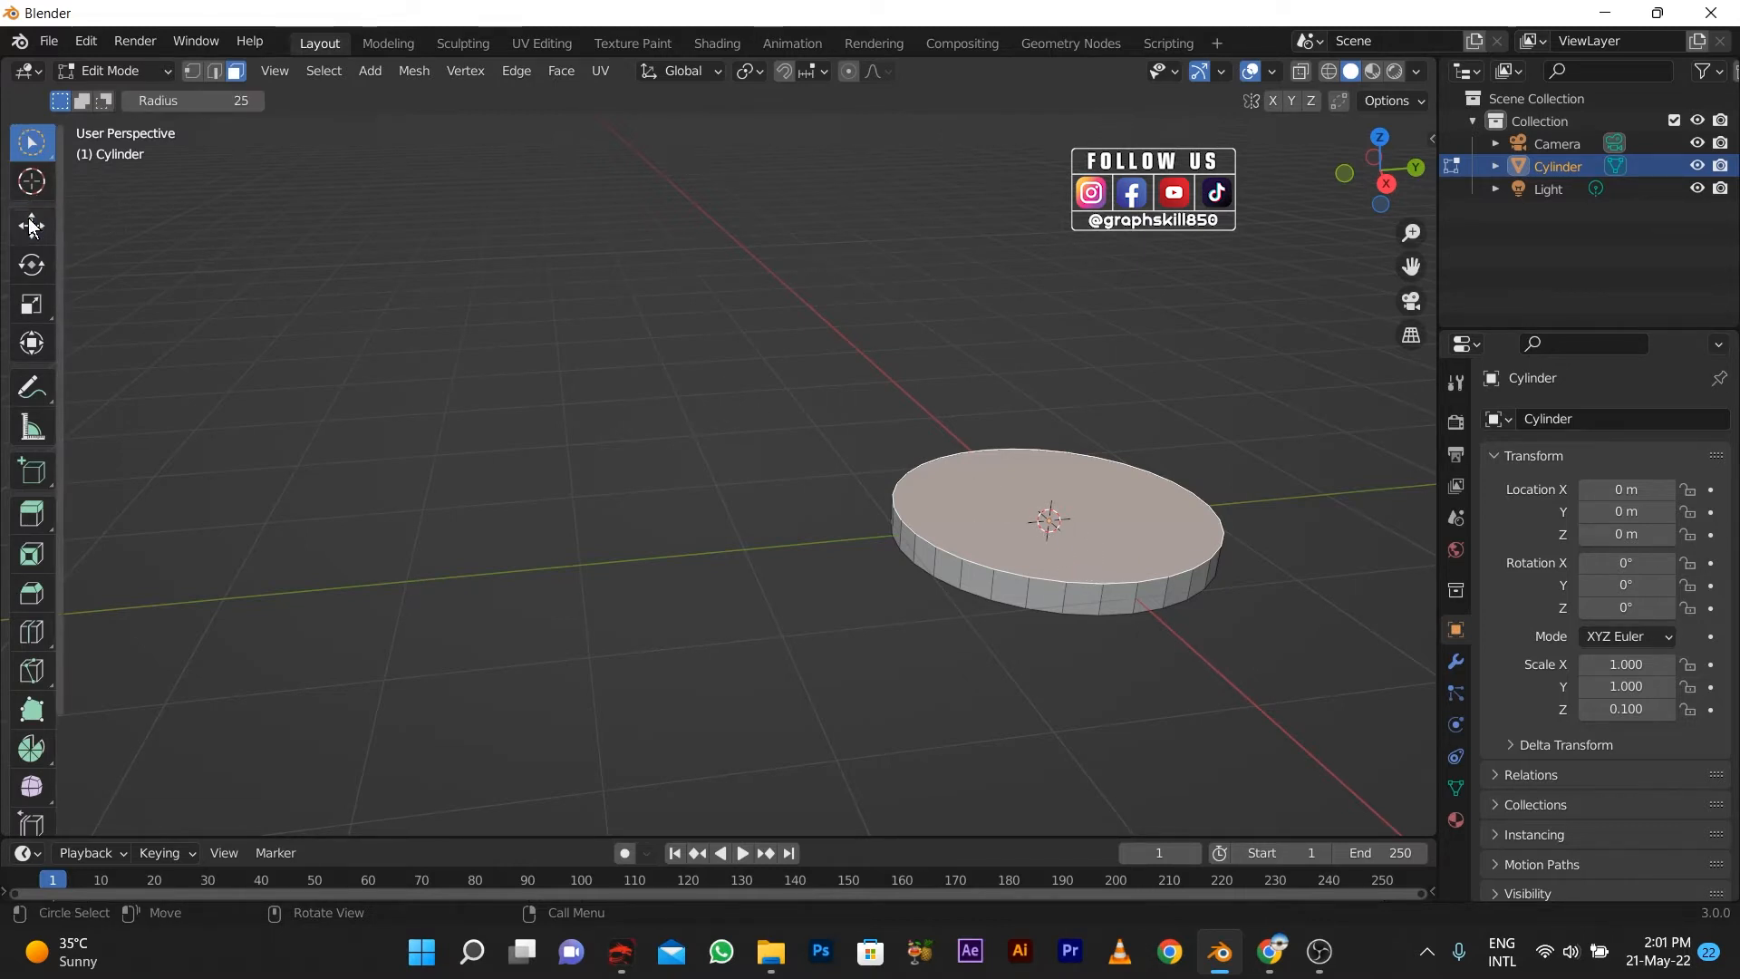
pyautogui.press('e')
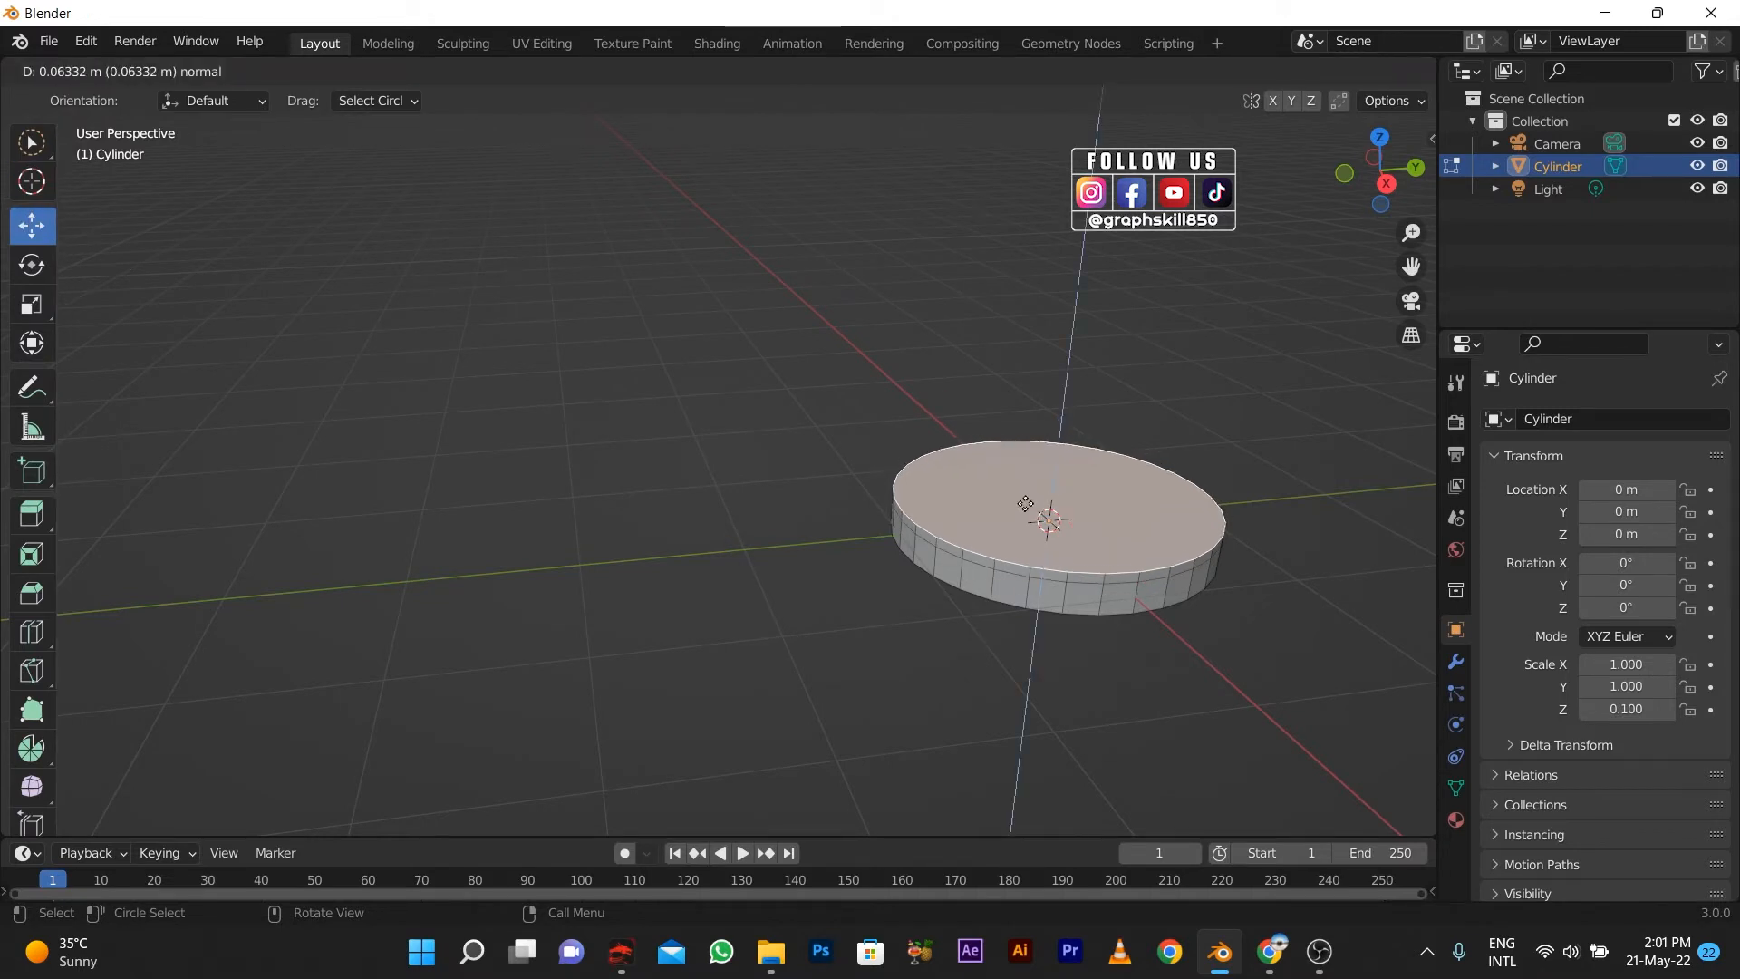
pyautogui.click(1027, 505)
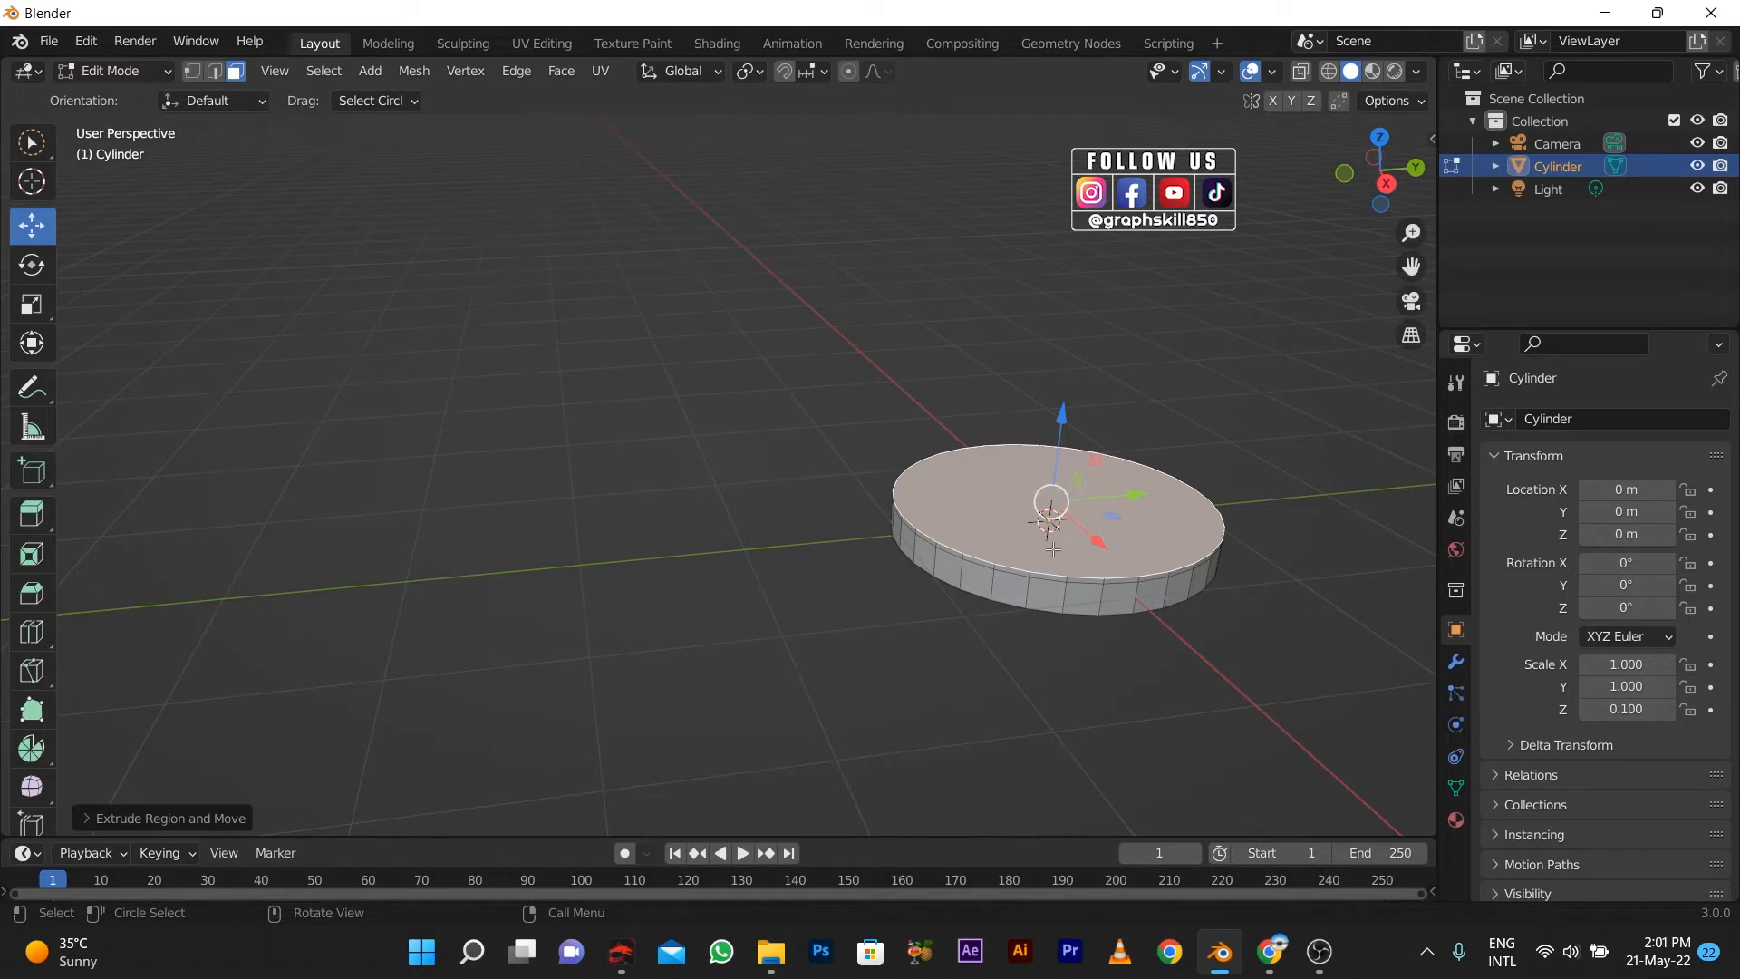
# Extrude the top face again, about 2 m upward, to form the tall body.
pyautogui.scroll(4, 901, 473)
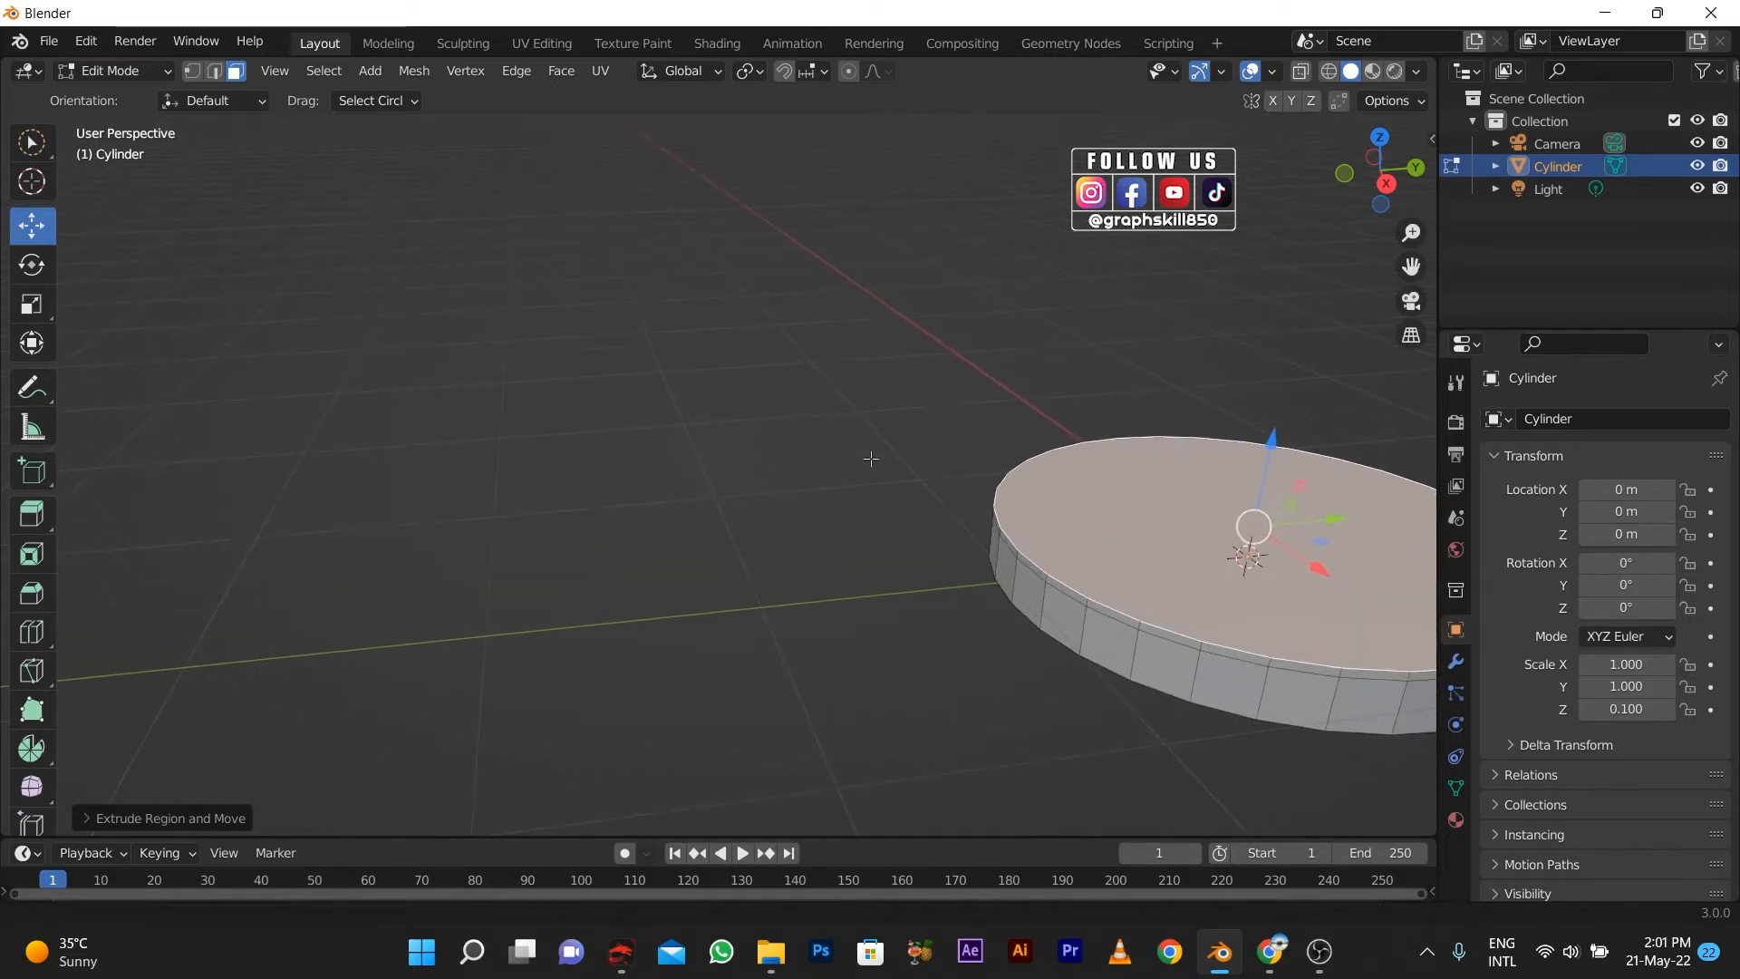
pyautogui.scroll(-3, 844, 446)
pyautogui.keyDown('shift'); pyautogui.moveTo(650, 410); pyautogui.dragTo(450, 493, button='middle'); pyautogui.keyUp('shift')
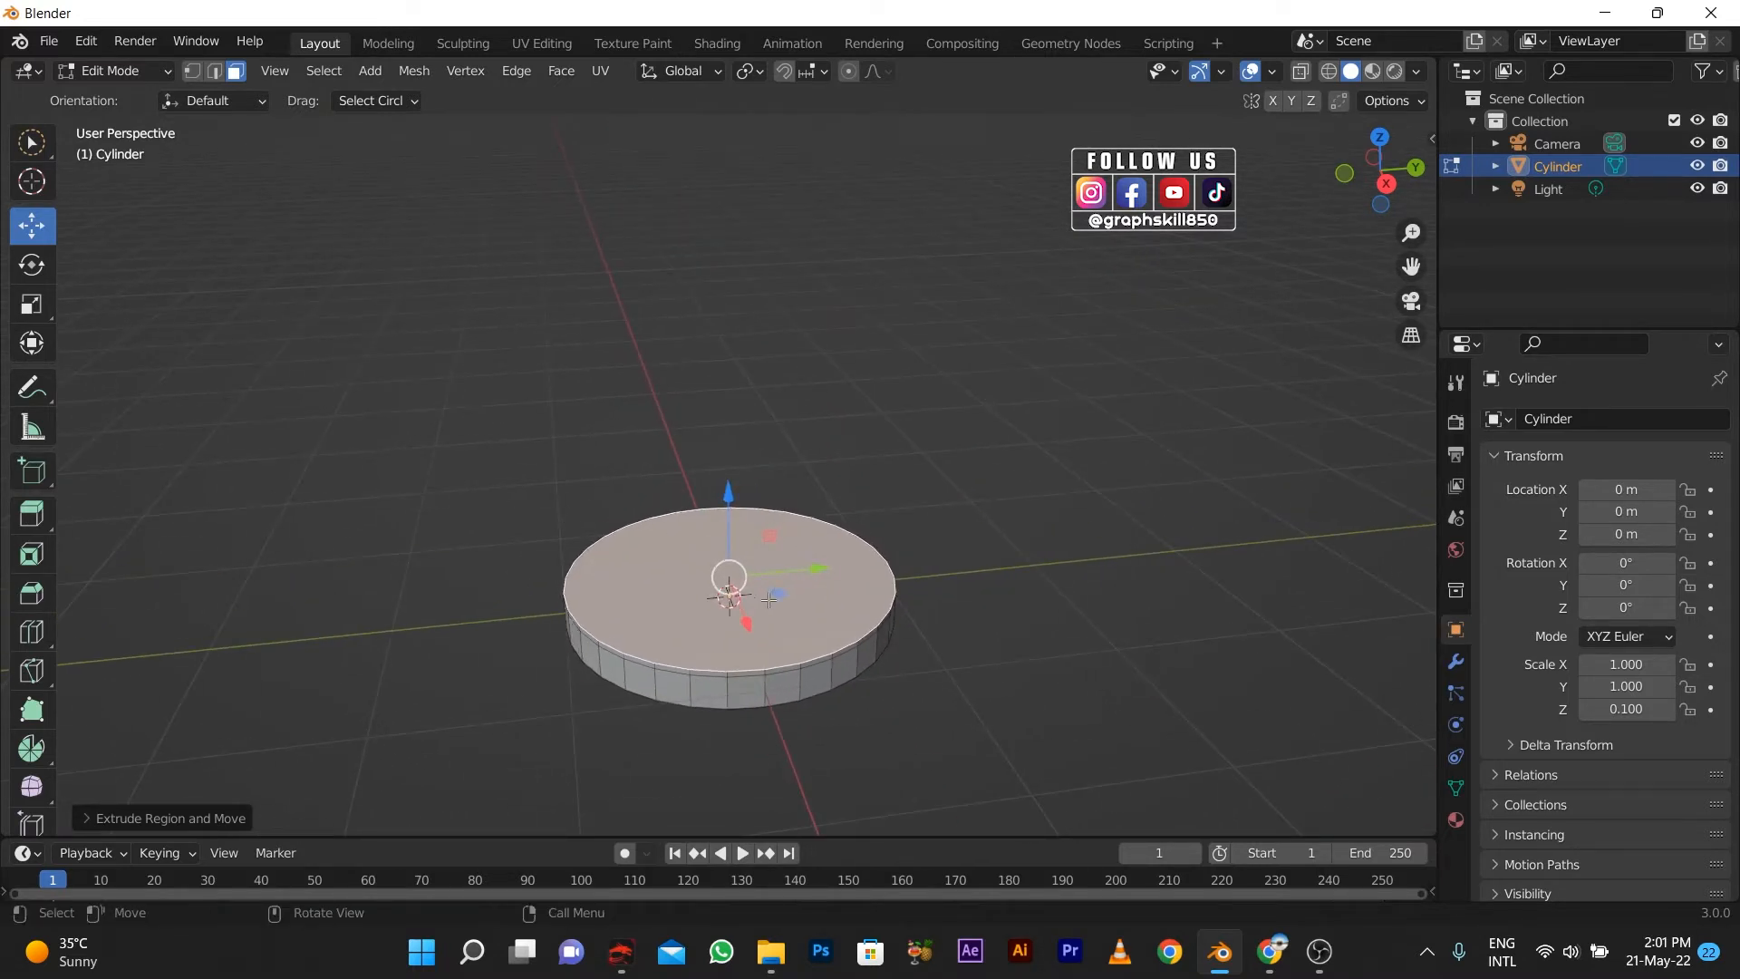
pyautogui.press('e')
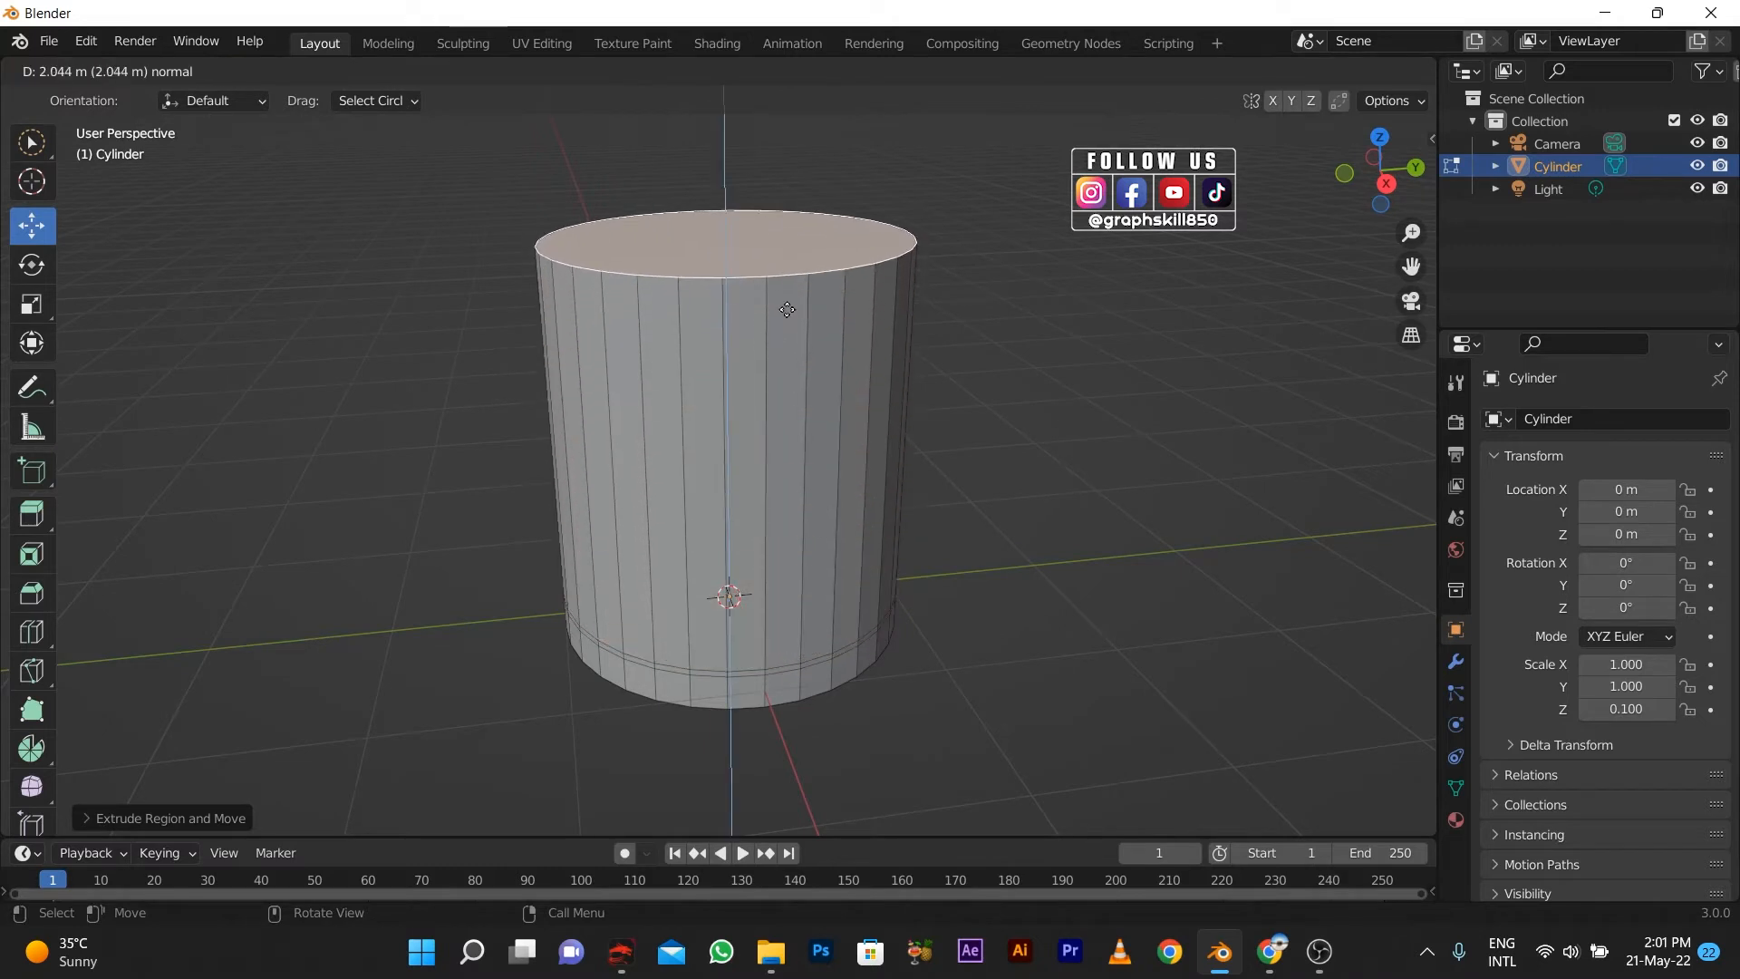
pyautogui.click(788, 304)
pyautogui.scroll(-4, 788, 305)
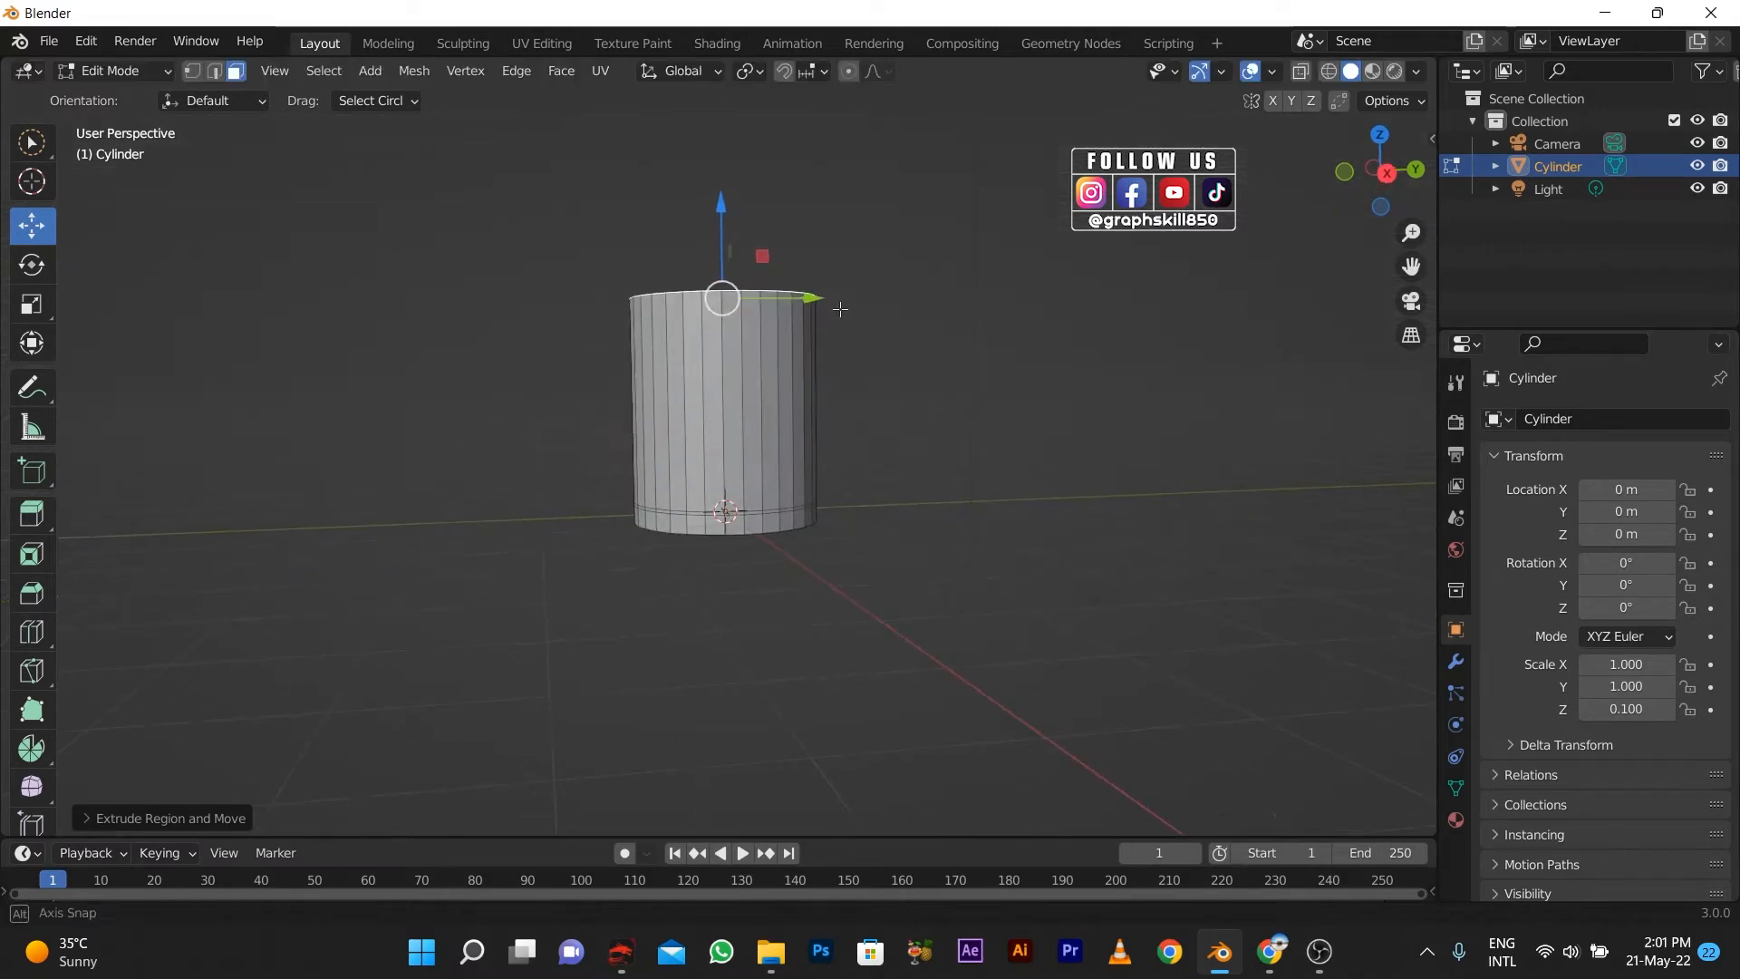
# From the front view, scale the top face to about 0.9 and extrude it about 0.2 m further up.
pyautogui.press('KP_1')
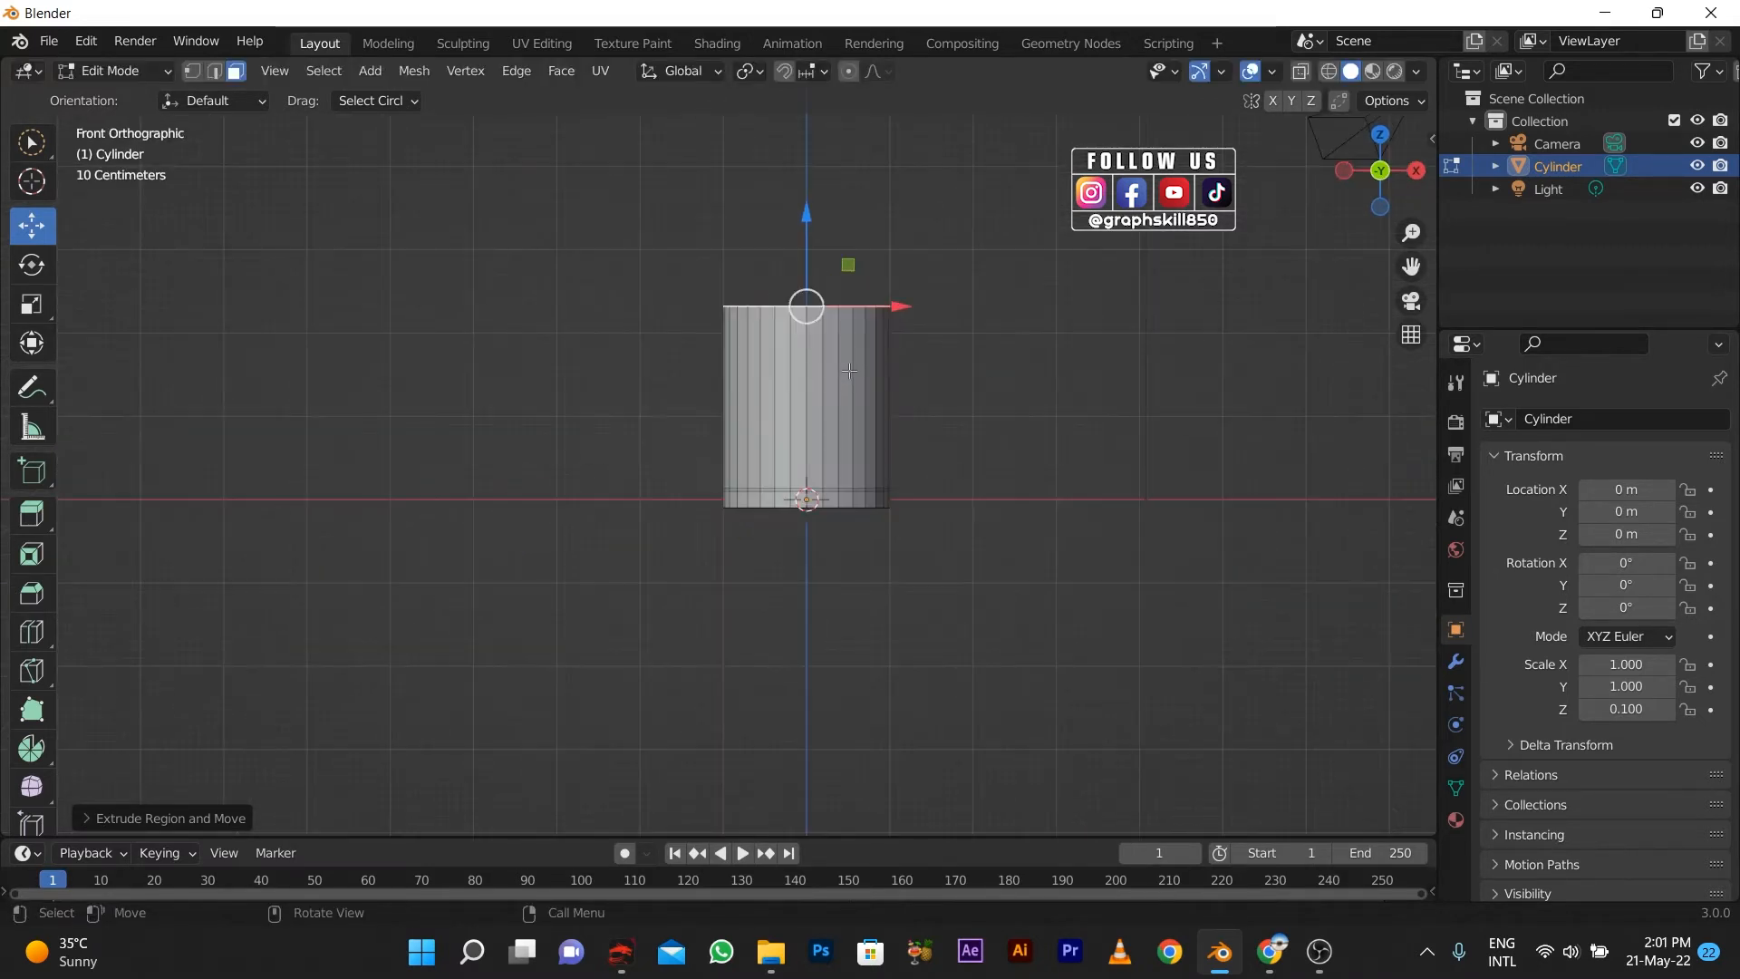
pyautogui.press('s')
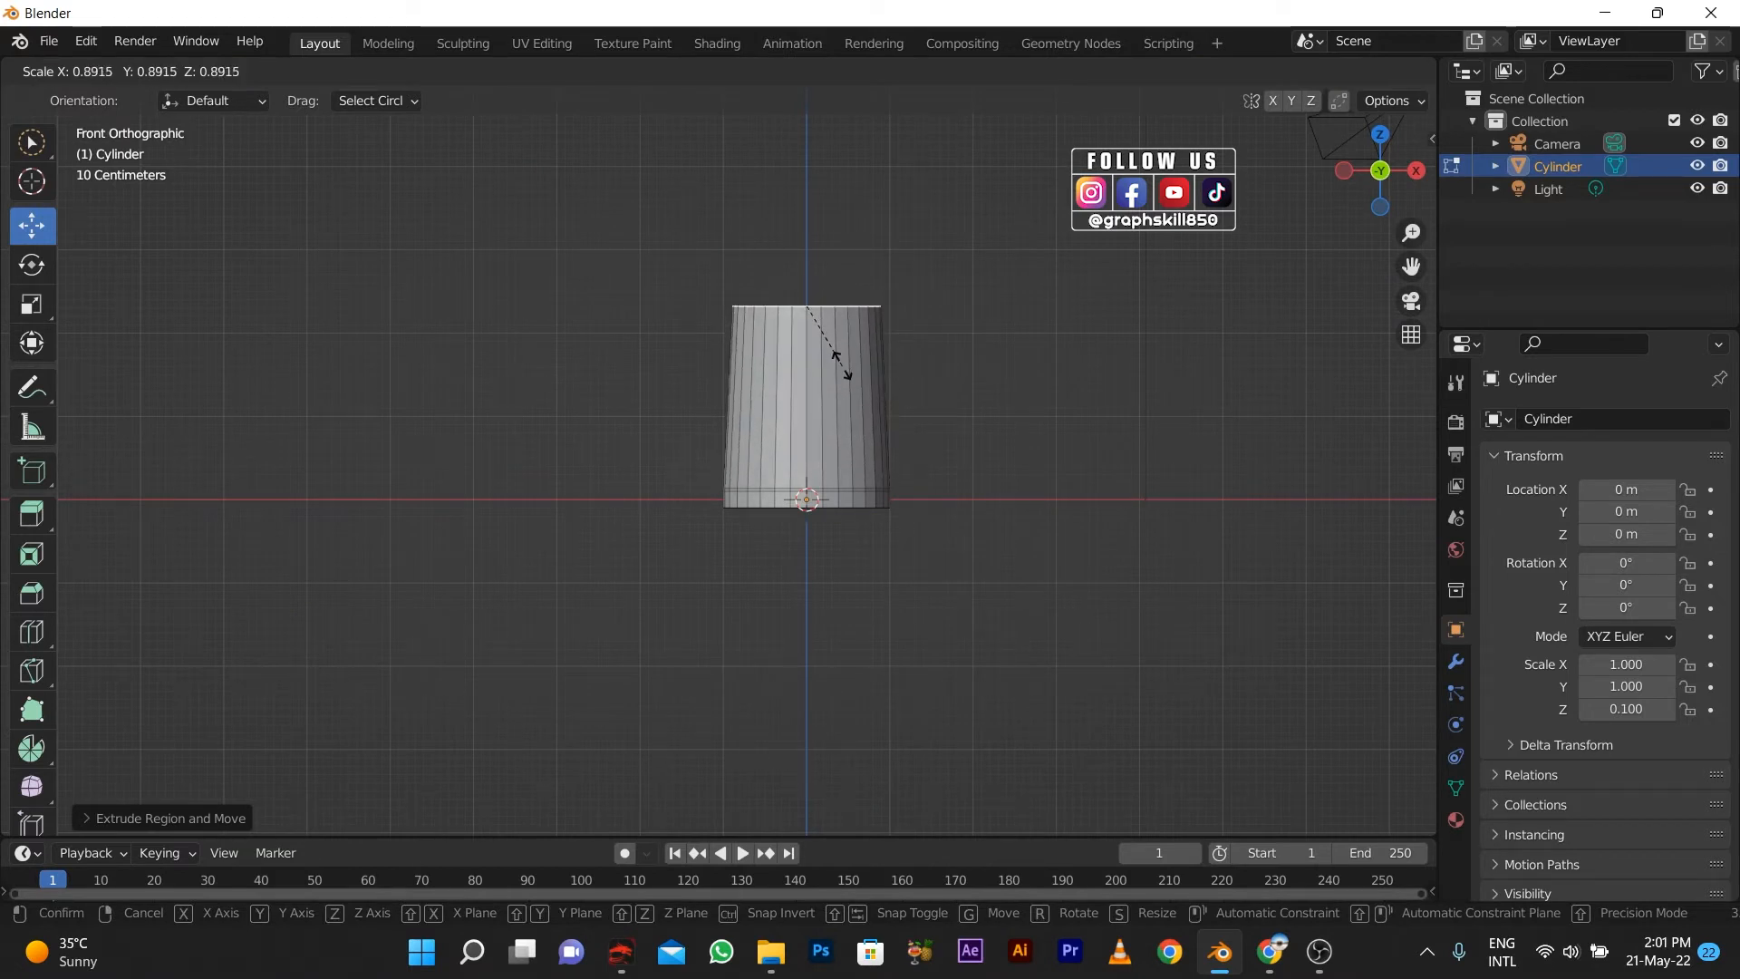
pyautogui.click(842, 364)
pyautogui.keyDown('shift'); pyautogui.moveTo(795, 374); pyautogui.dragTo(815, 527, button='middle'); pyautogui.keyUp('shift')
pyautogui.scroll(2, 833, 535)
pyautogui.press('e')
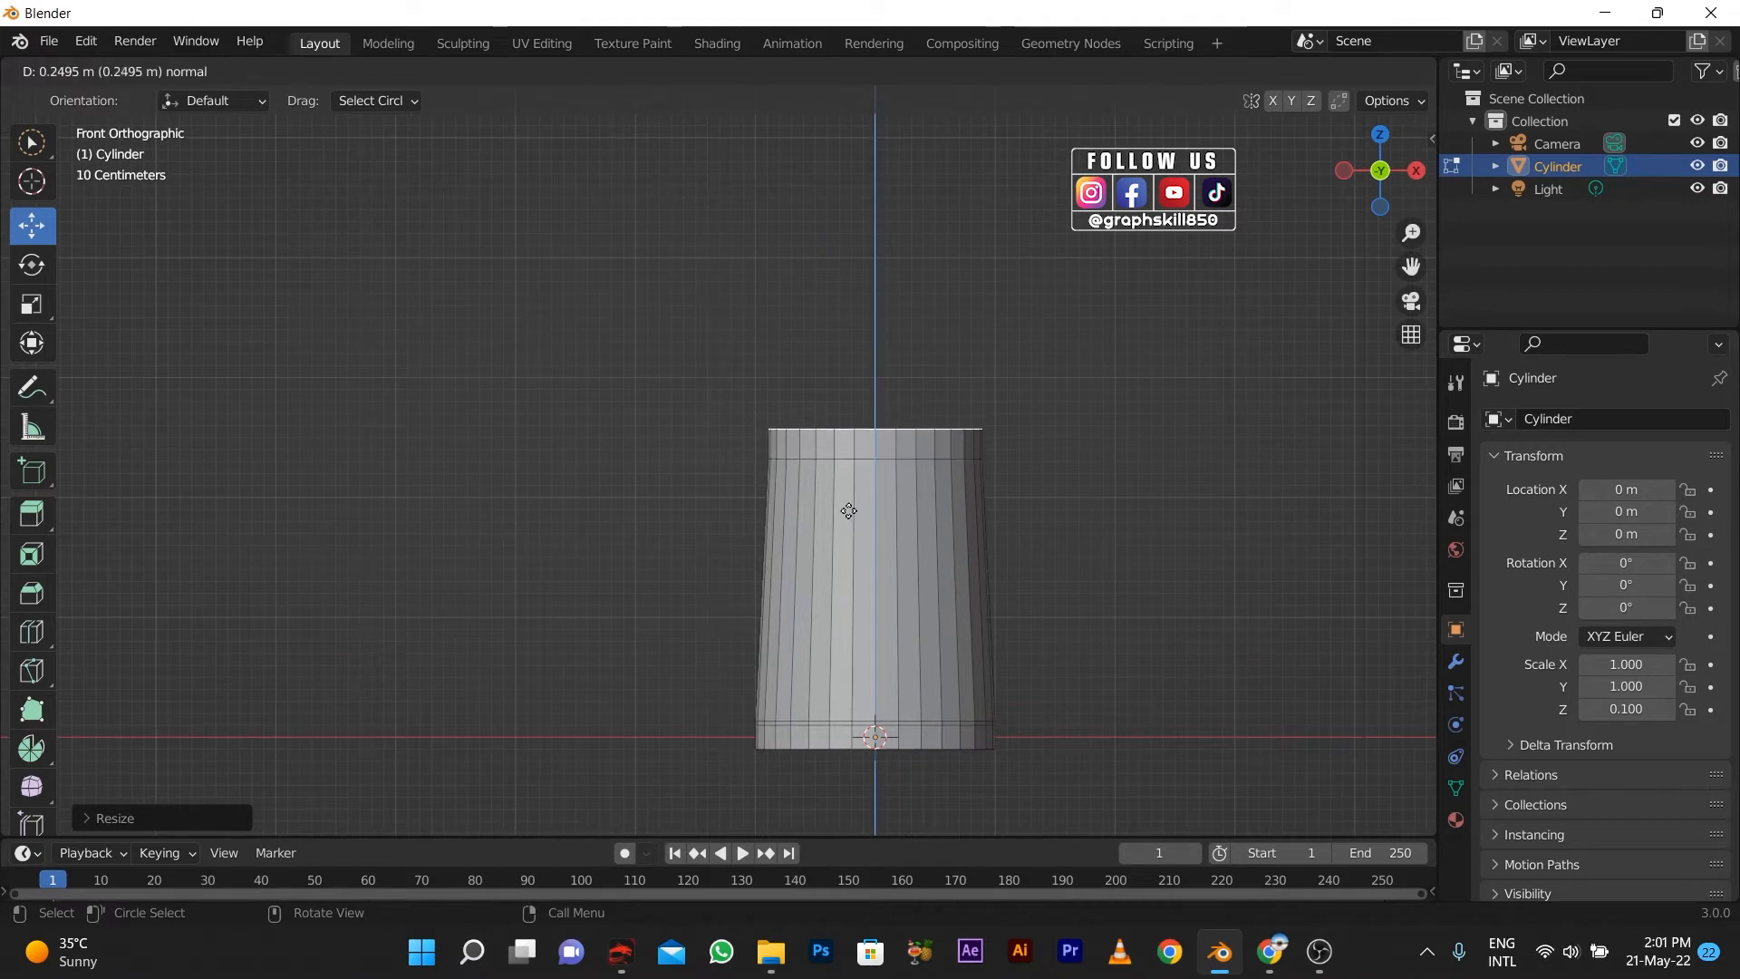
pyautogui.click(845, 514)
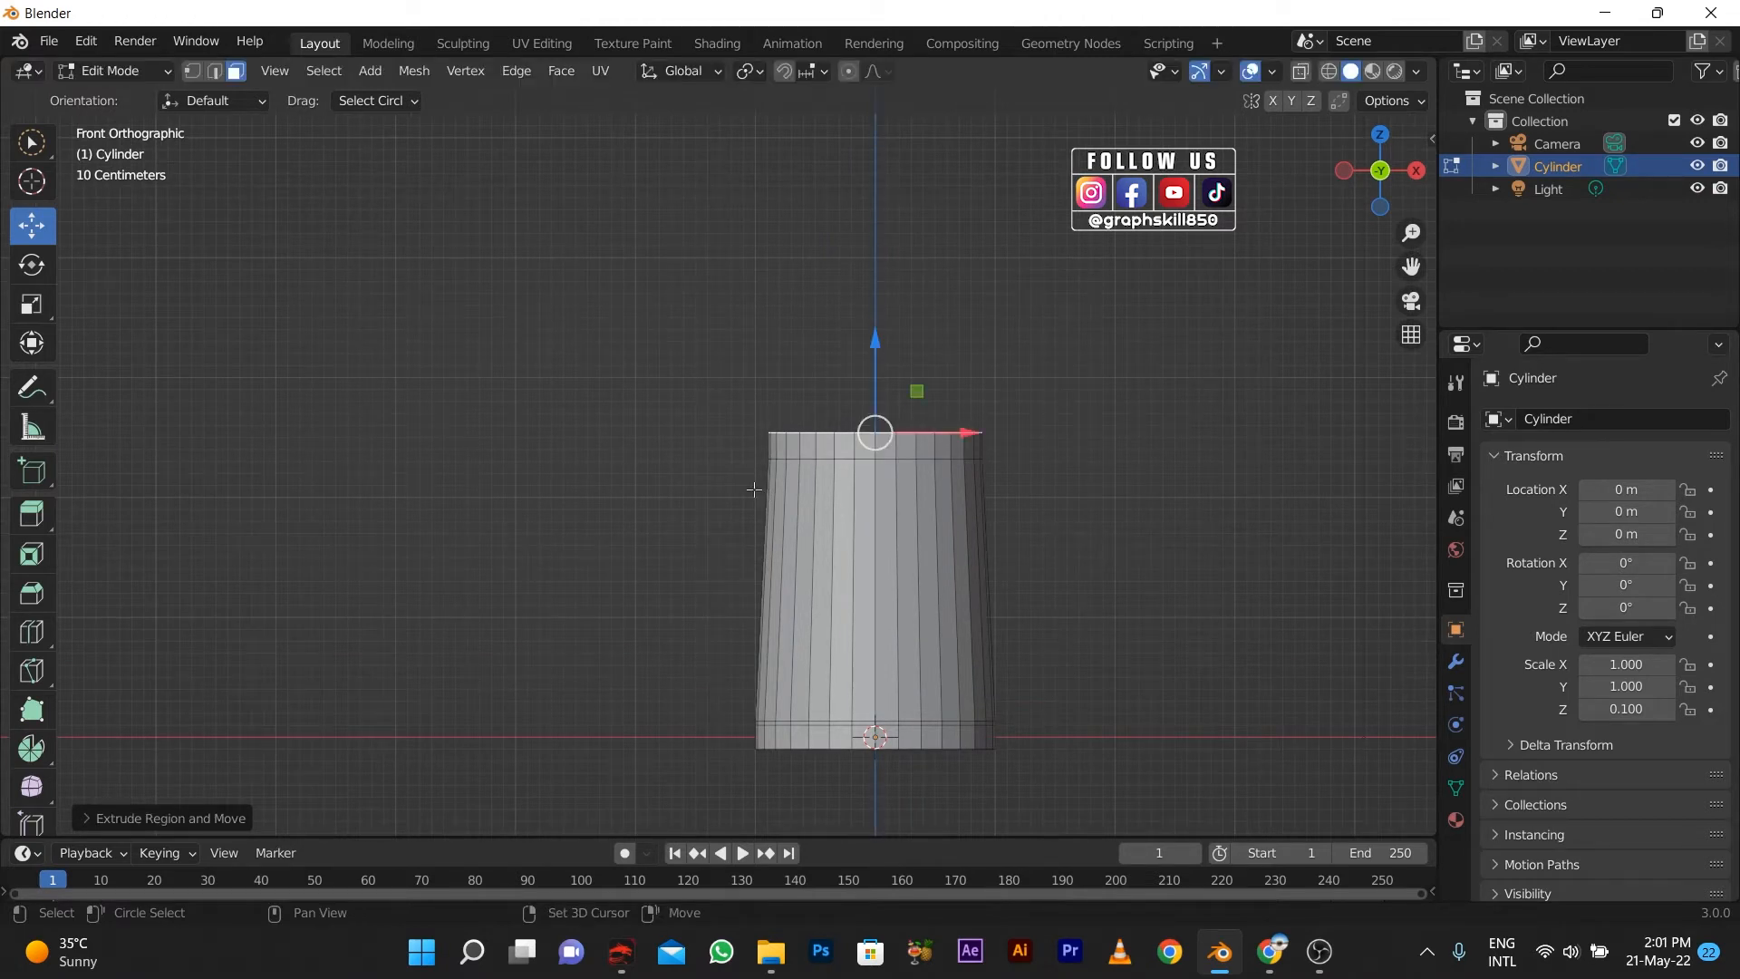
pyautogui.press('s')
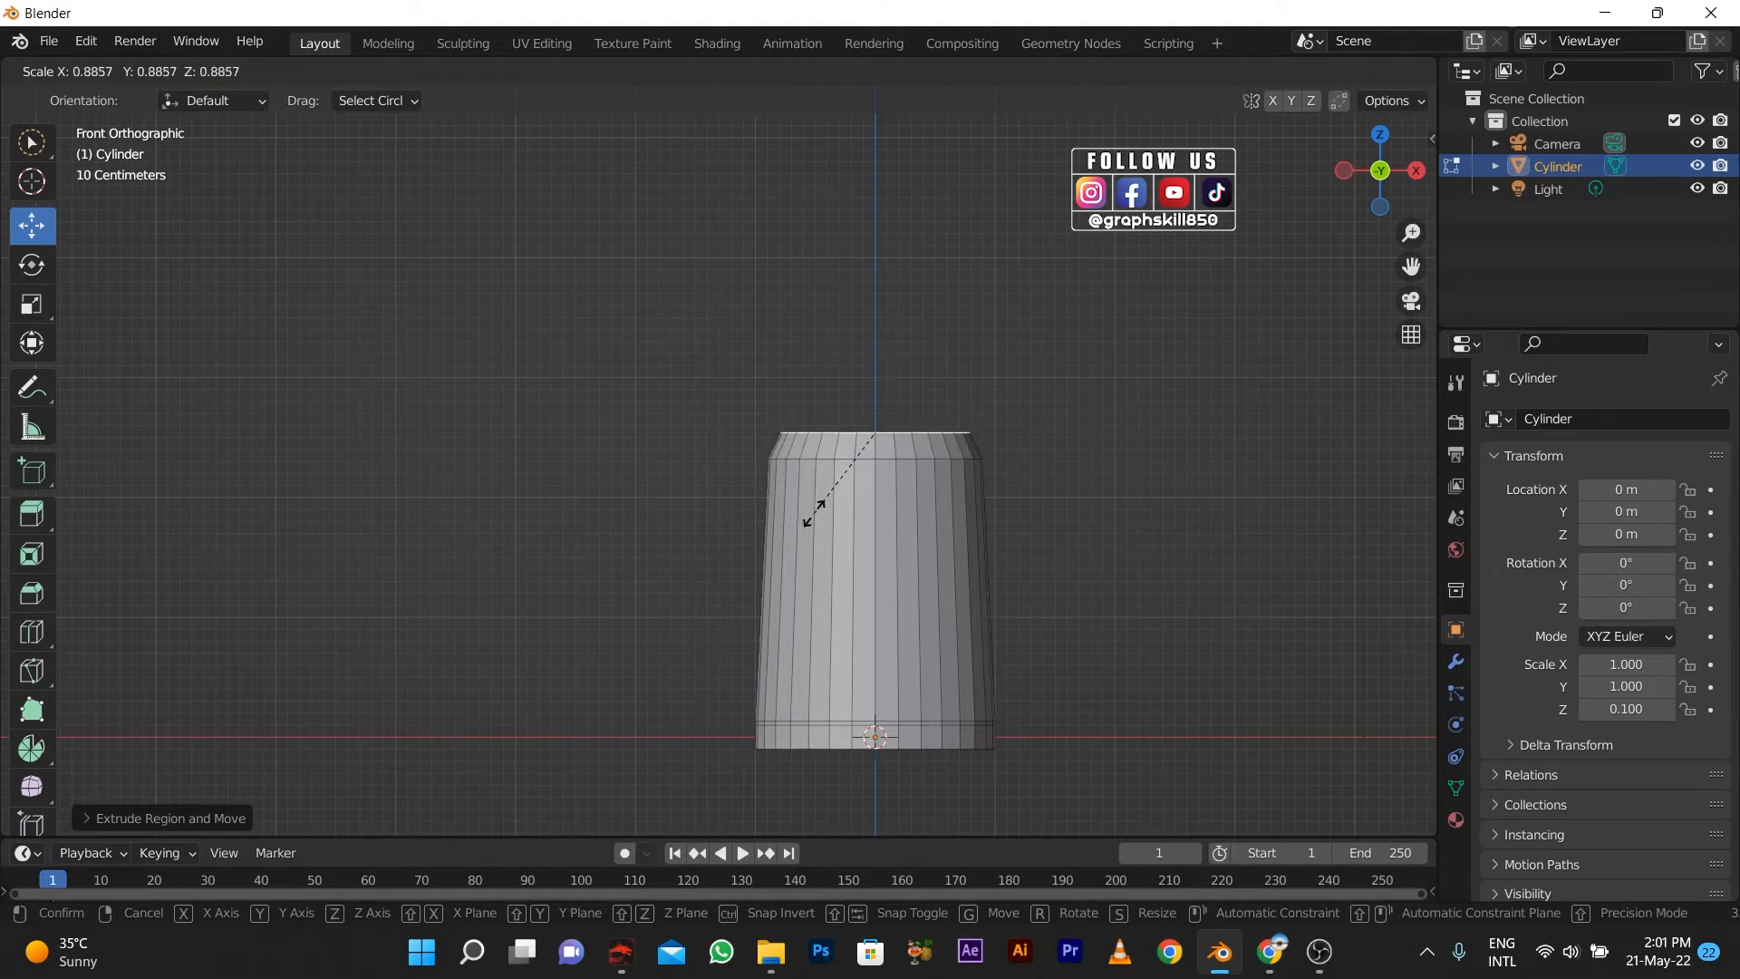
pyautogui.click(806, 509)
pyautogui.hotkey('ctrl', 'b')
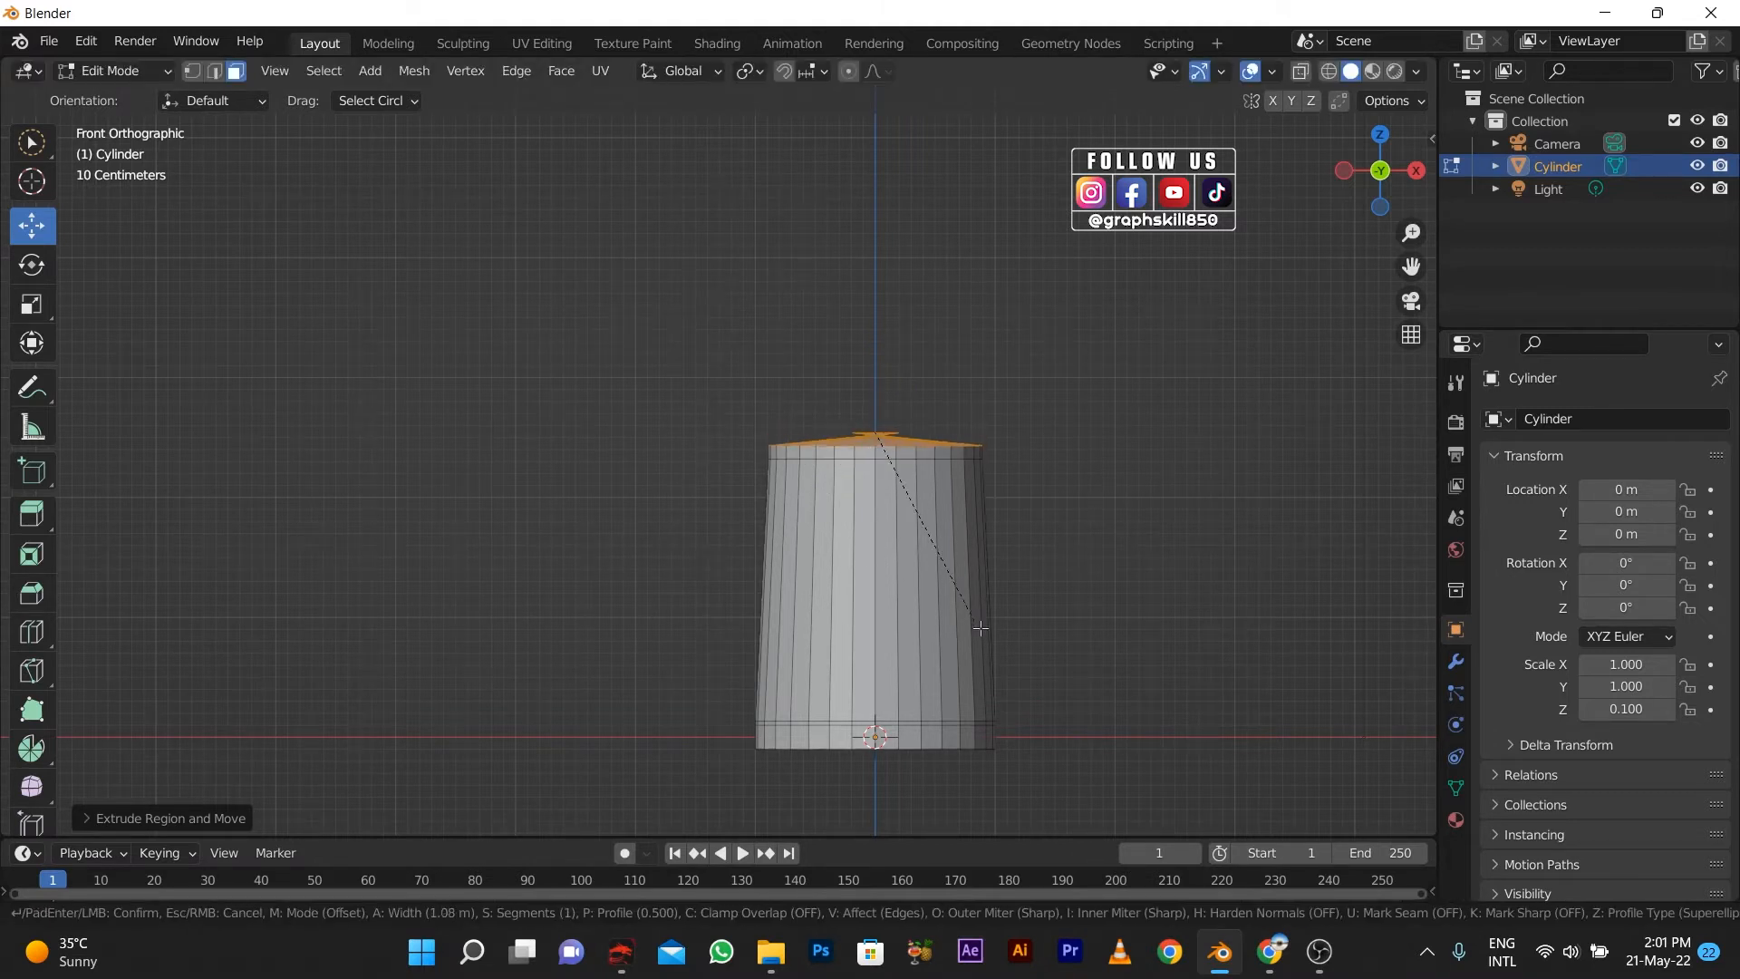
pyautogui.press('Escape')
# Return to Object Mode and apply the cylinder's scale.
pyautogui.press('Tab')
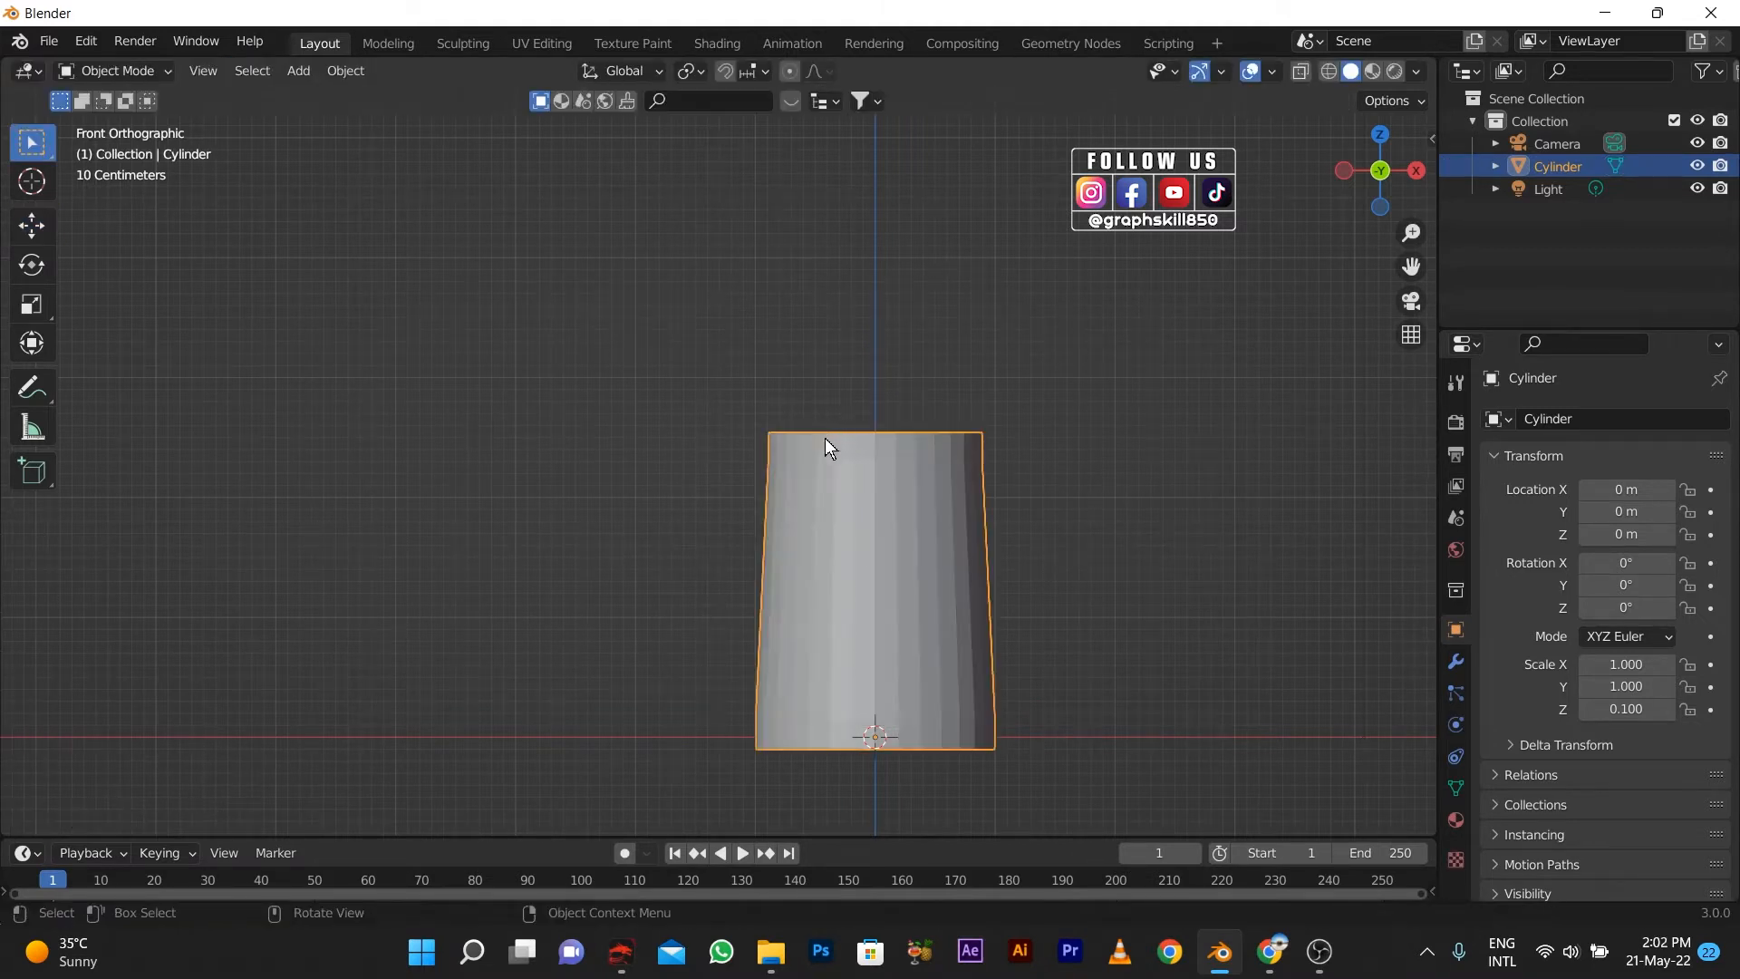
pyautogui.moveTo(824, 446); pyautogui.dragTo(924, 492, button='middle')
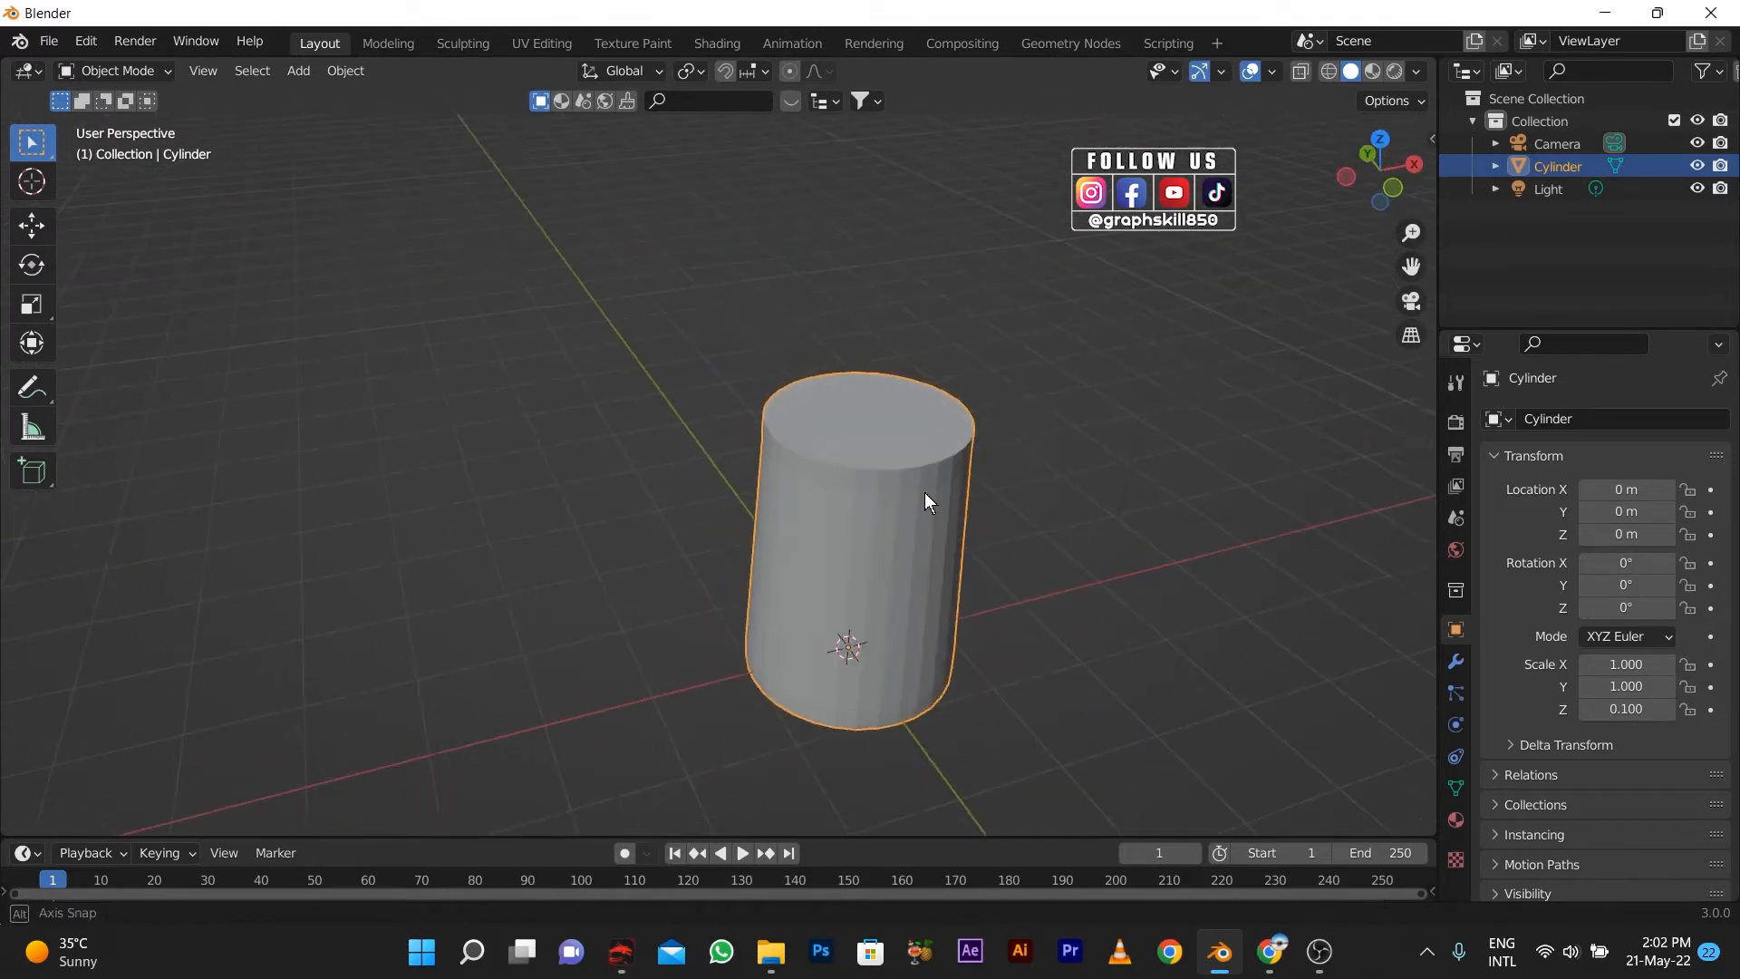
pyautogui.press('Tab')
pyautogui.press('Tab')
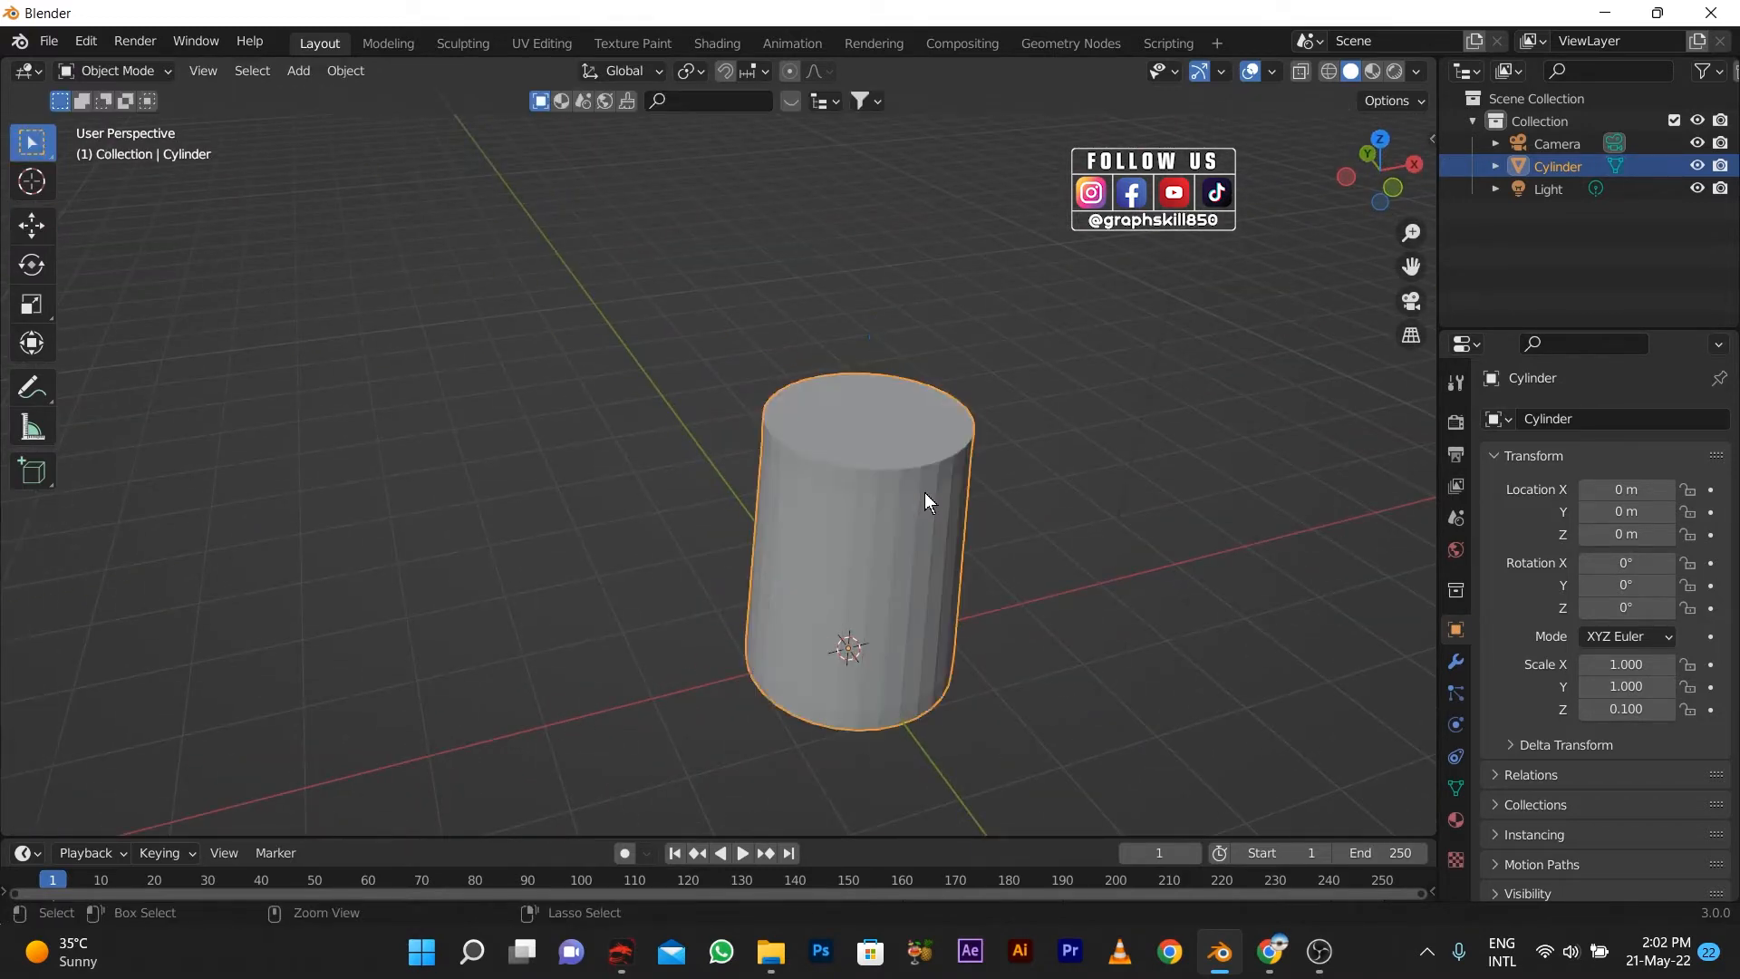
pyautogui.hotkey('ctrl', 'a')
pyautogui.click(921, 564)
# Bevel the top face's outer edge about 0.2 m wide with 8 segments to round the rim.
pyautogui.press('Tab')
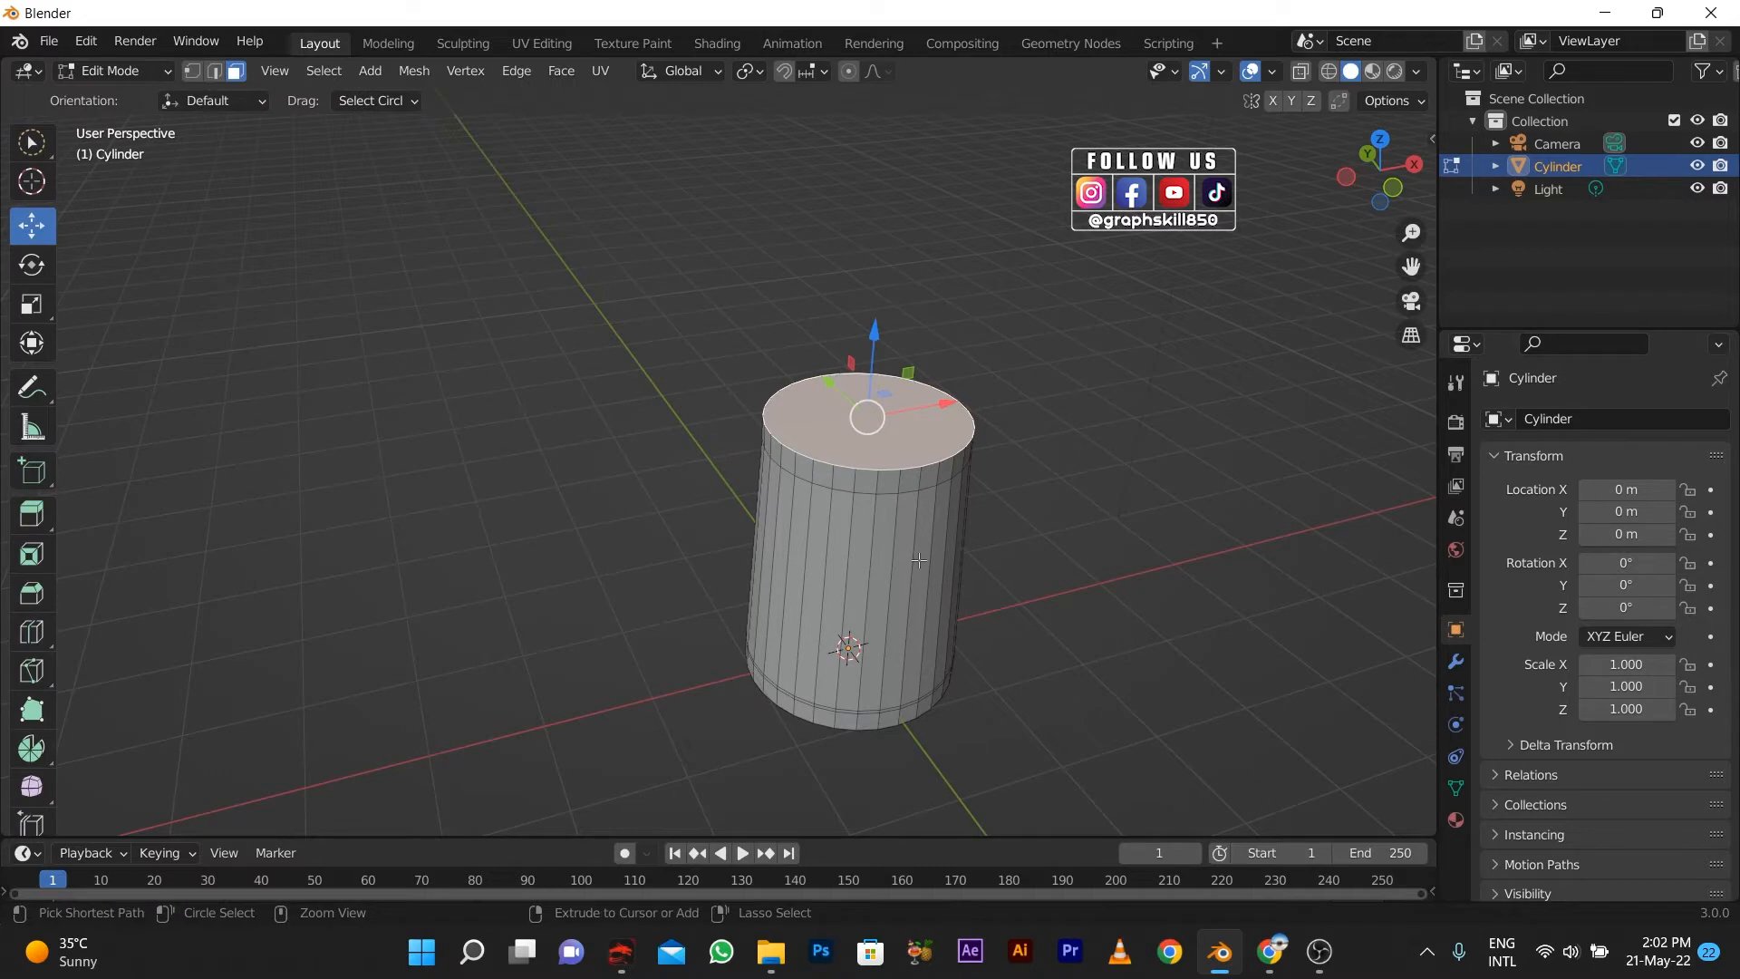
pyautogui.hotkey('ctrl', 'b')
pyautogui.scroll(3, 940, 565)
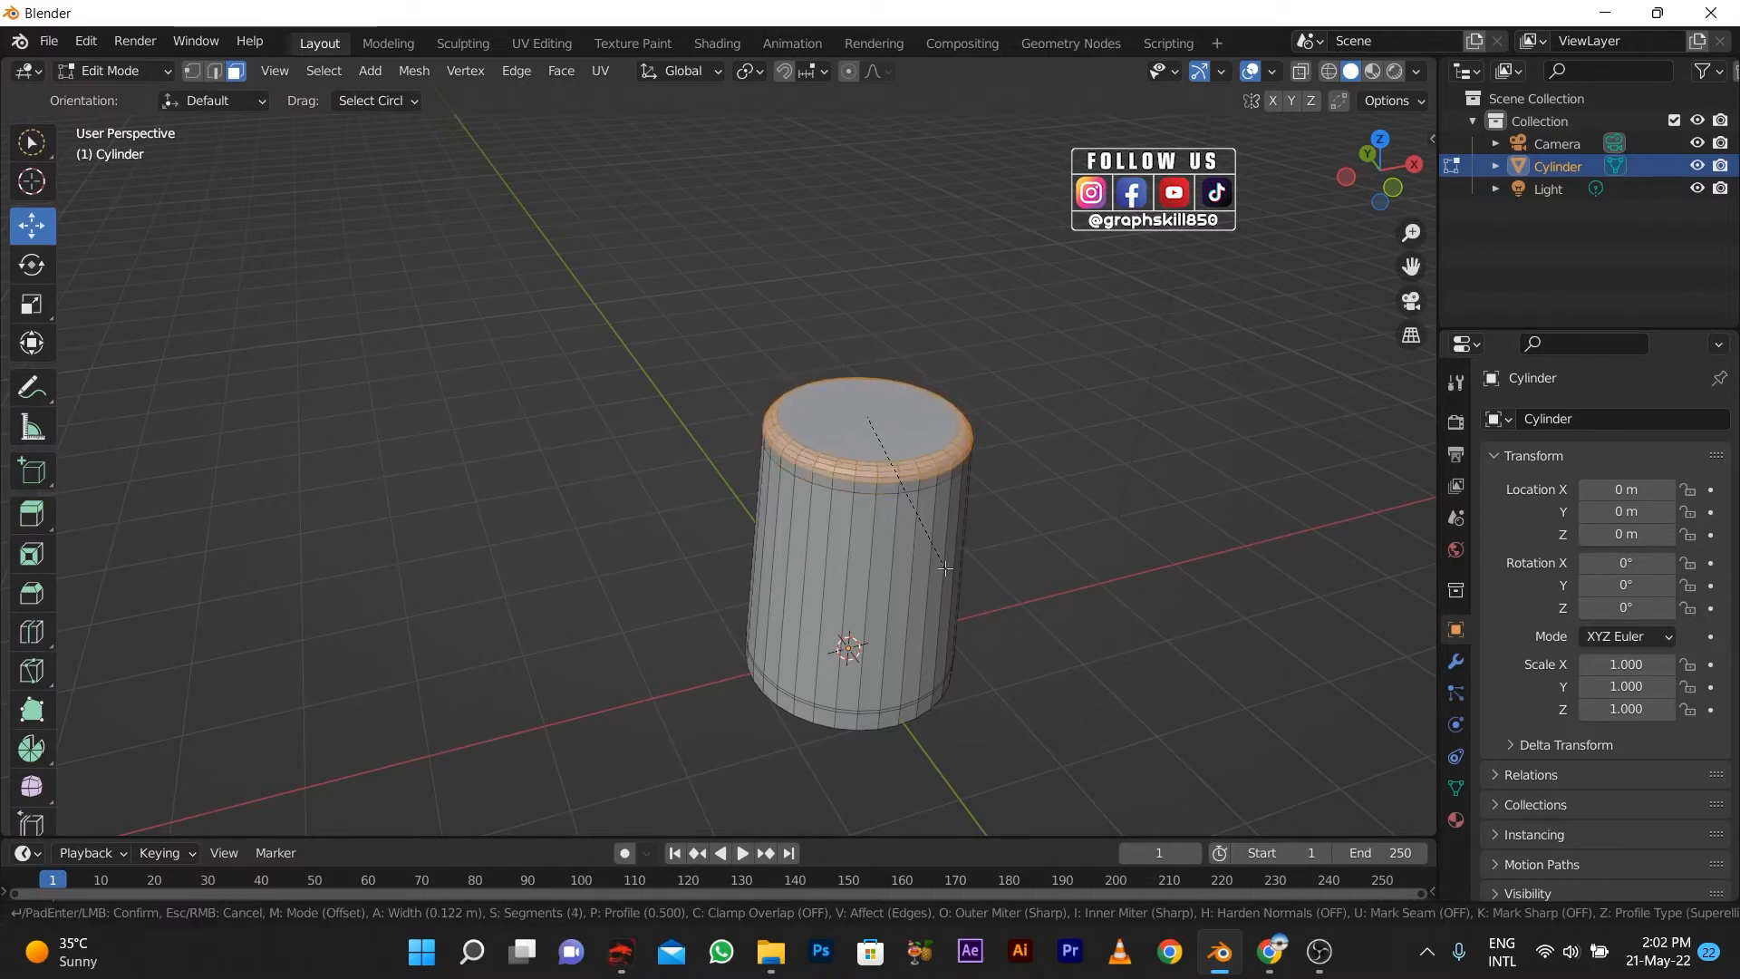
pyautogui.scroll(2, 948, 572)
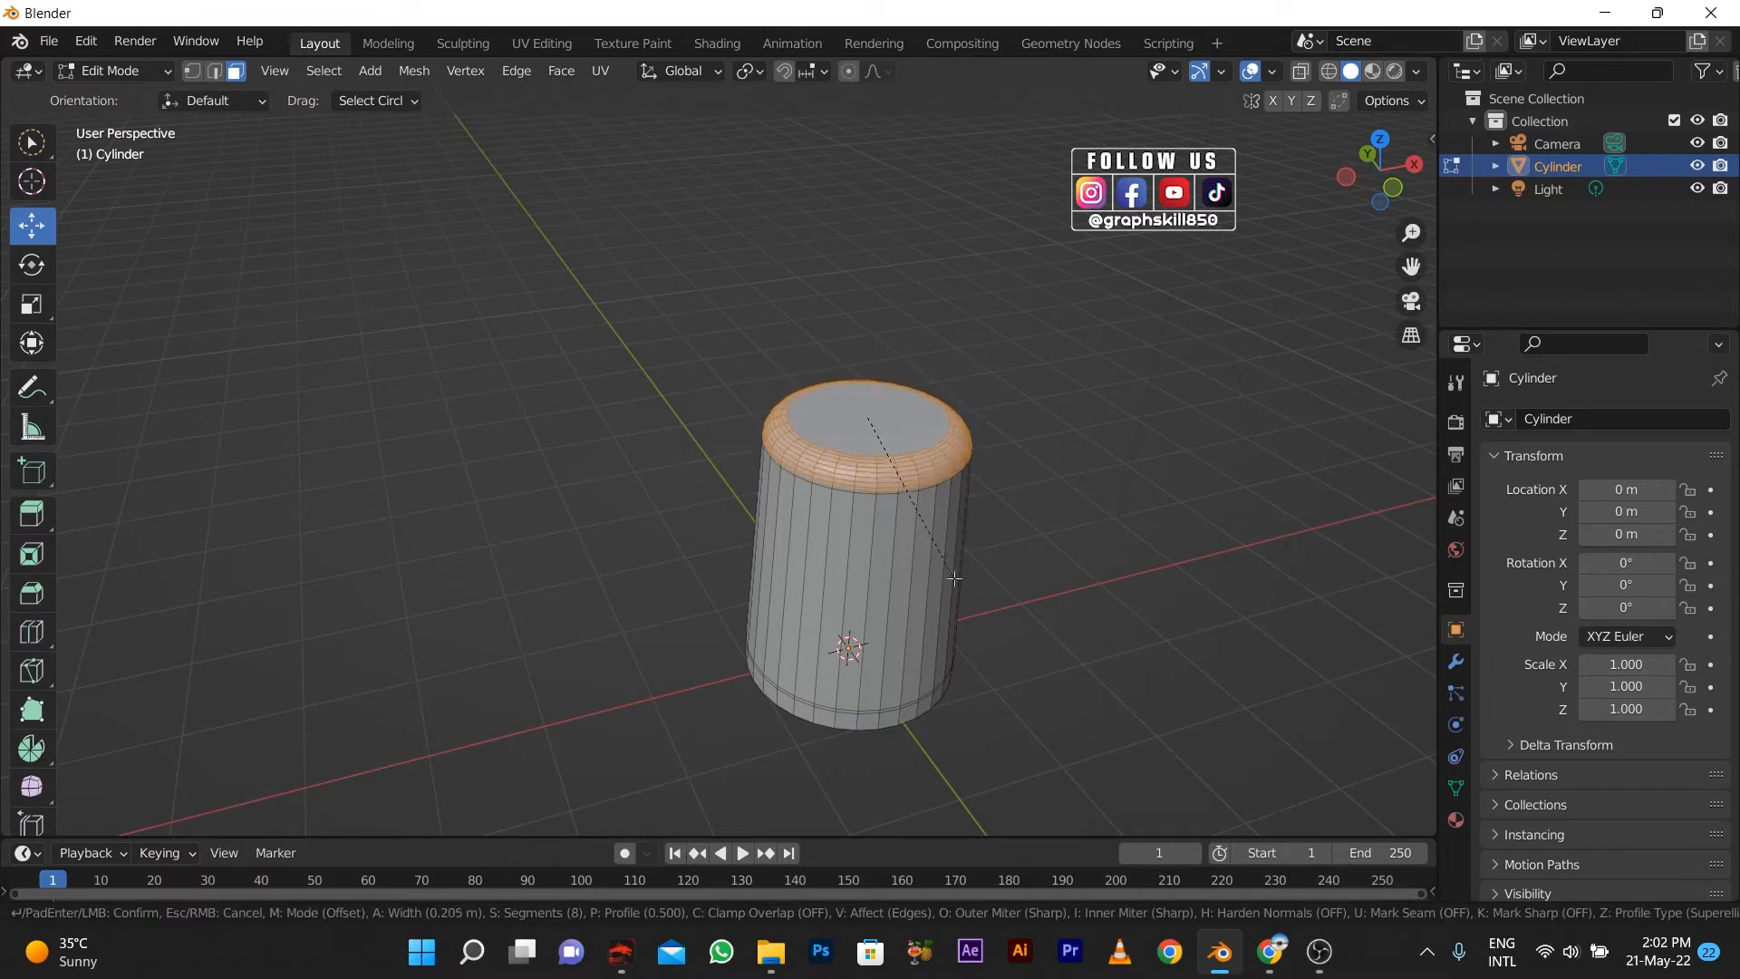
pyautogui.click(954, 577)
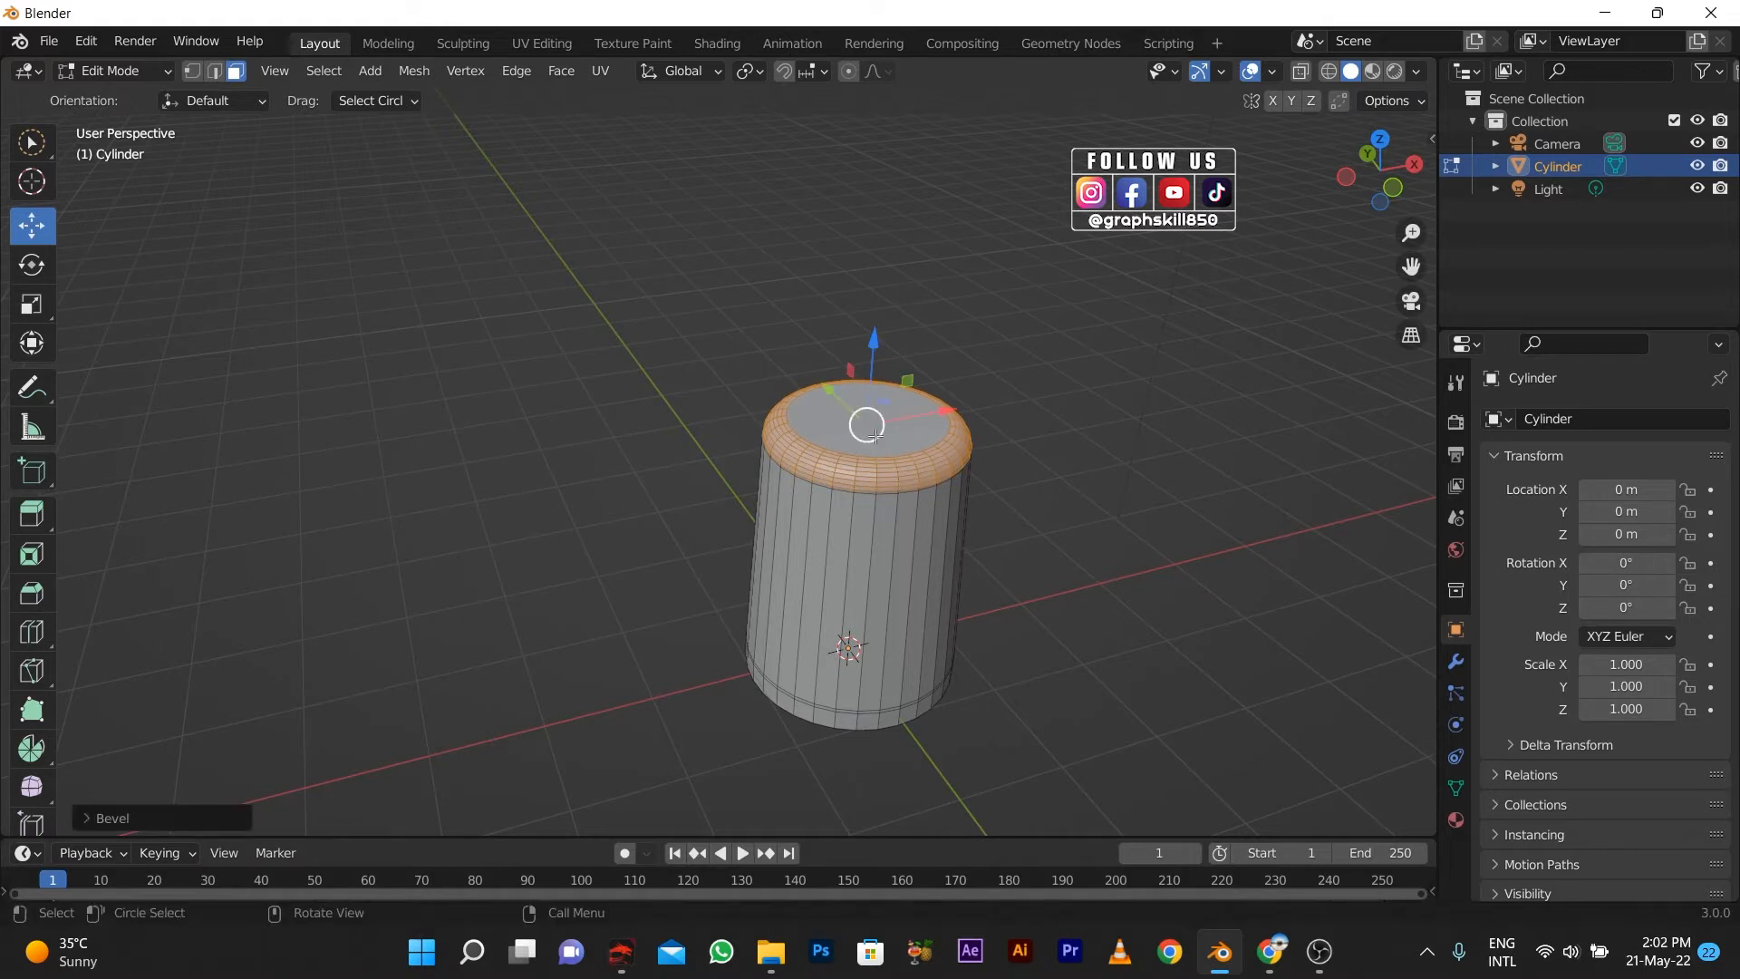
pyautogui.click(840, 417)
pyautogui.scroll(2, 883, 478)
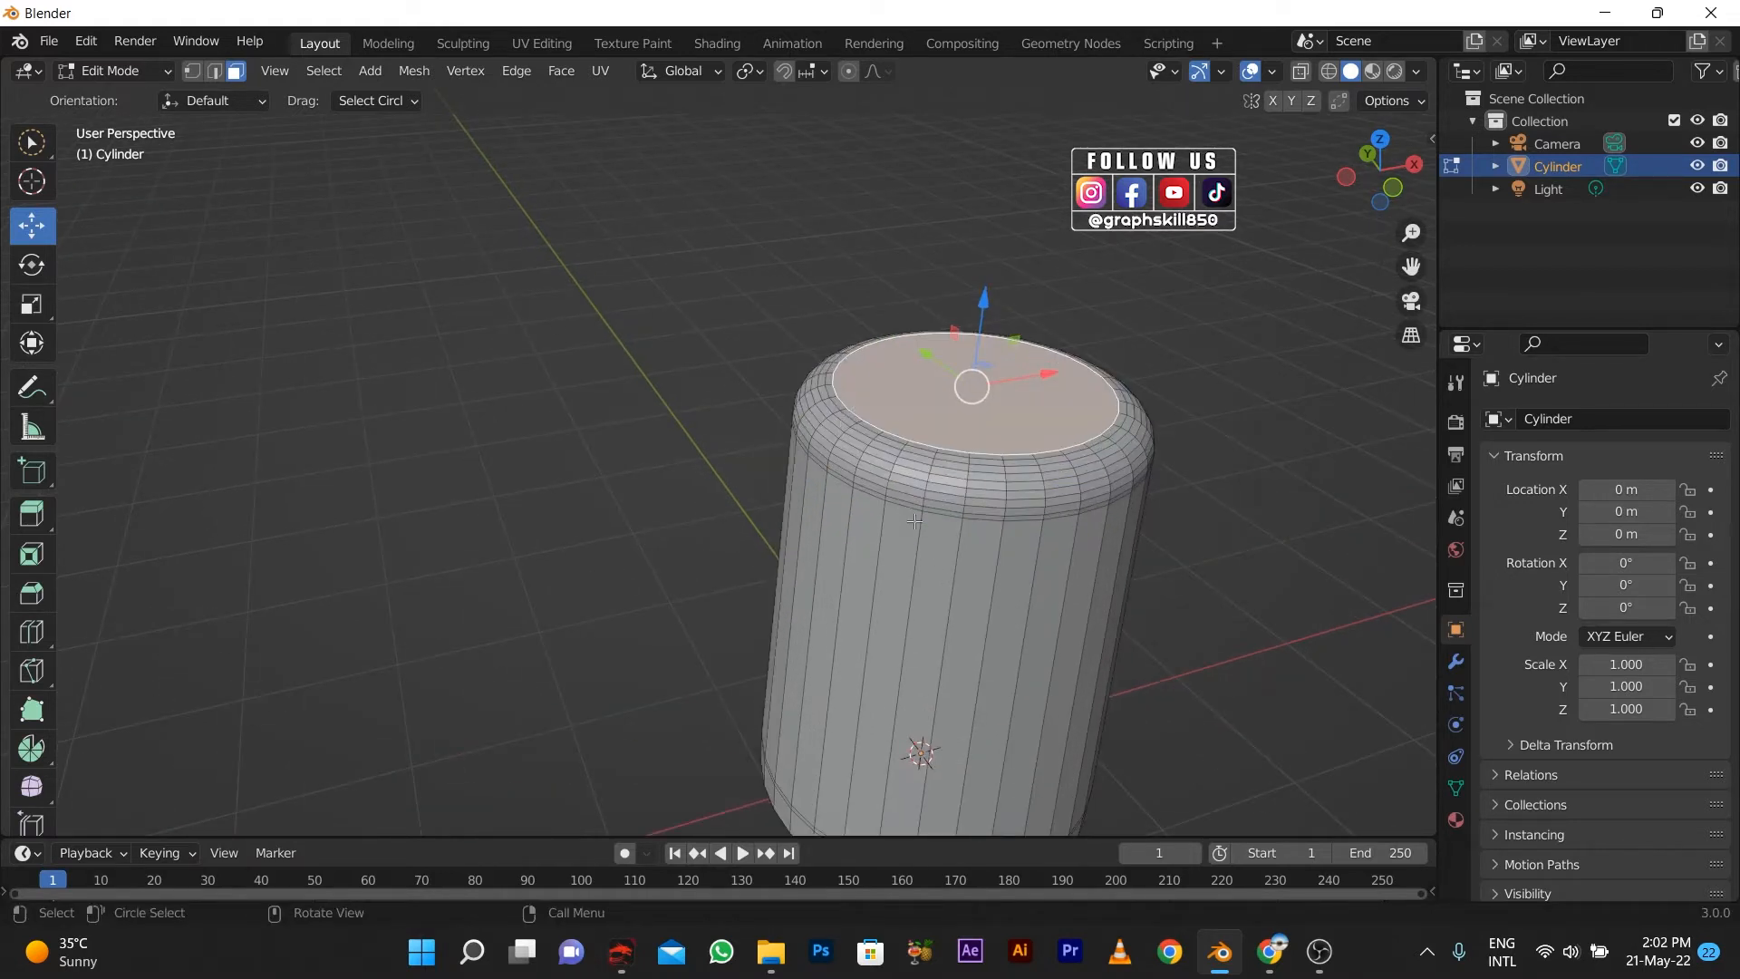
pyautogui.press('i')
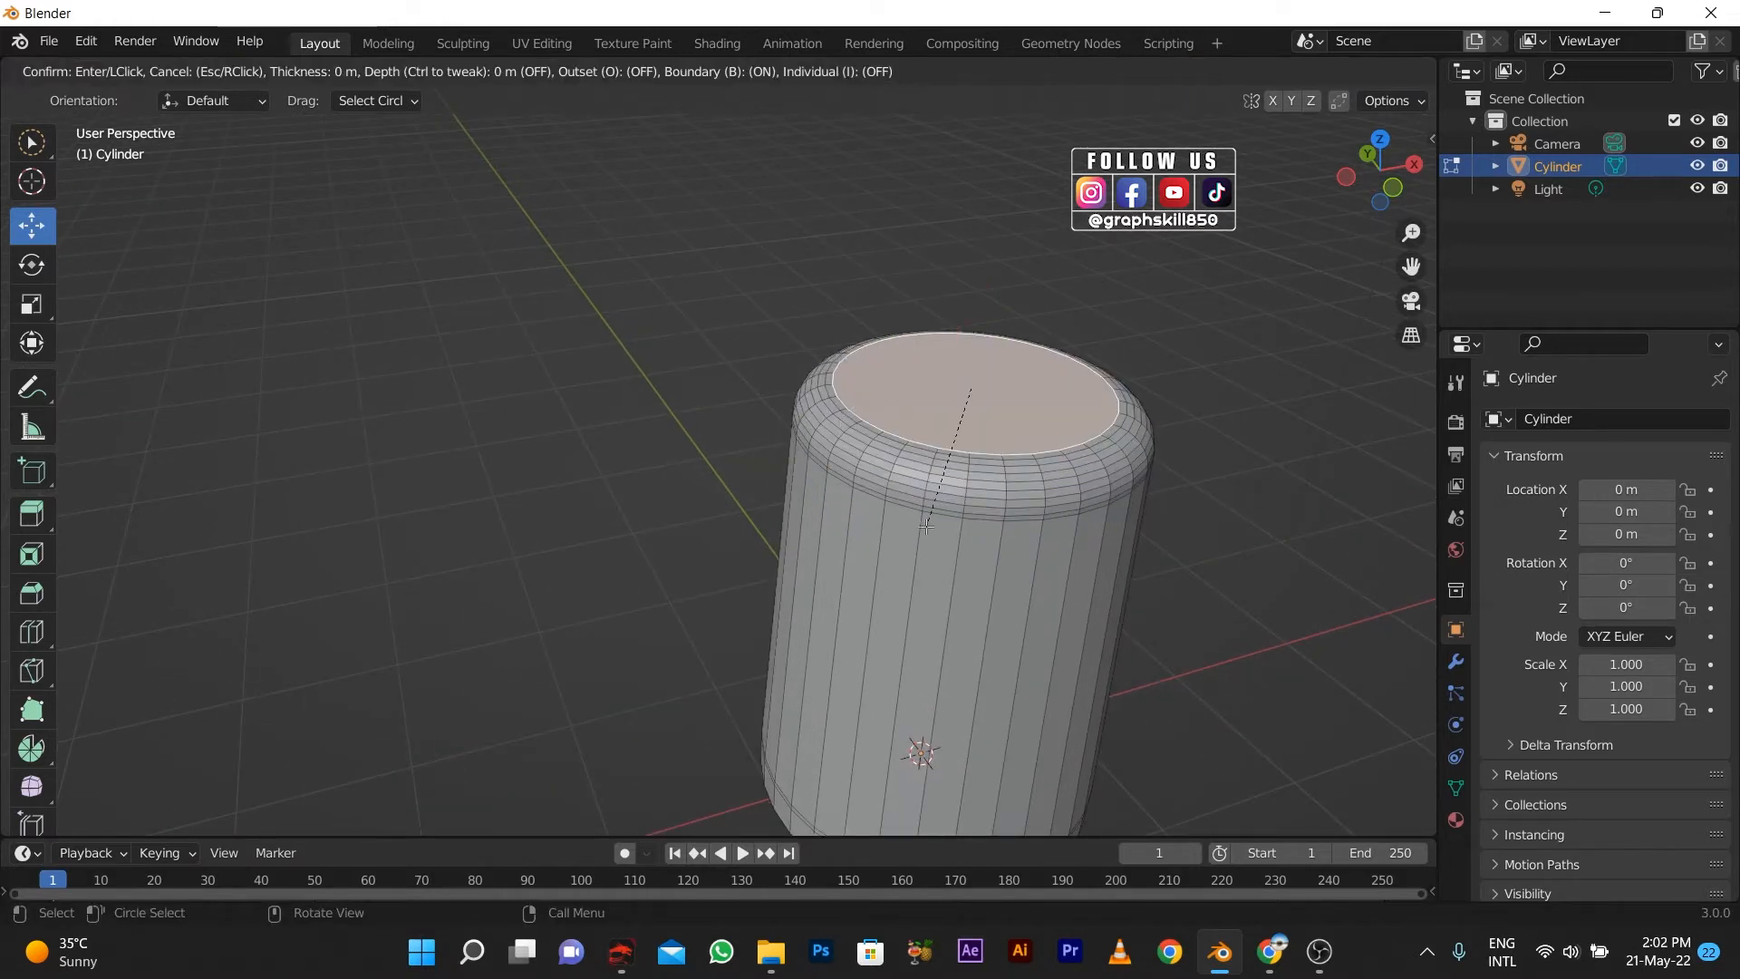
pyautogui.rightClick(919, 525)
# Select the innermost face loop of the rounded rim and extrude it along its normals about 0.016 m inward to cut a groove.
pyautogui.scroll(2, 919, 526)
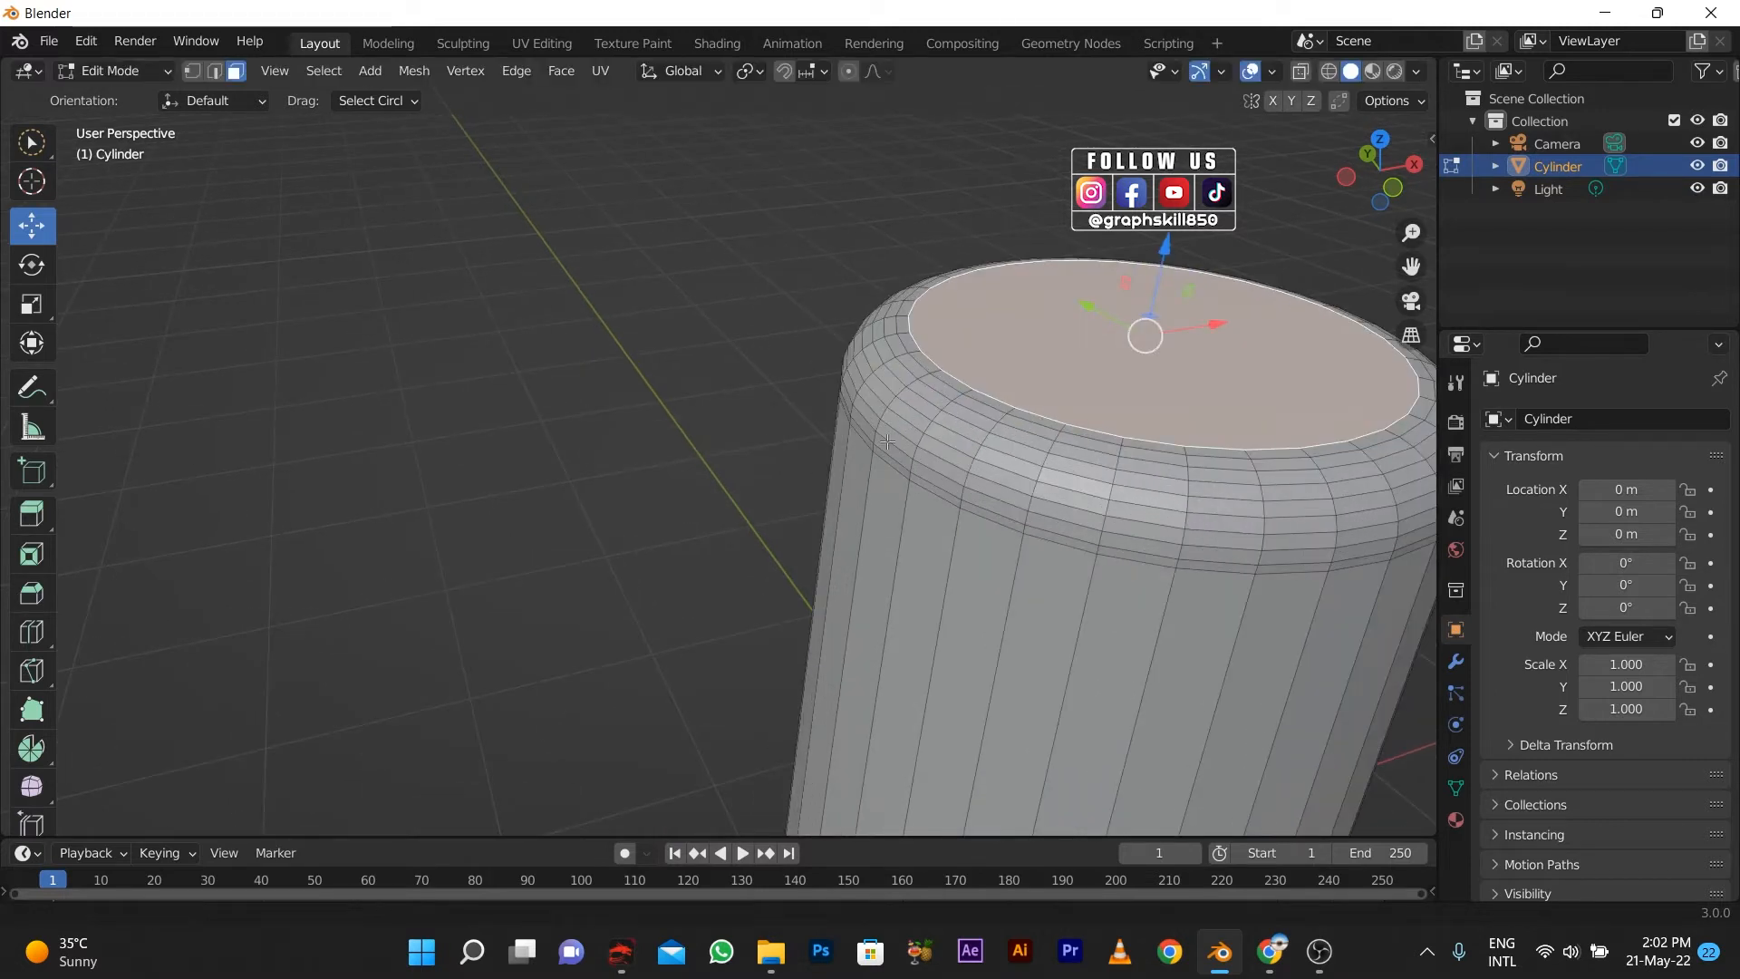
pyautogui.keyDown('shift'); pyautogui.moveTo(906, 444); pyautogui.dragTo(626, 546, button='middle'); pyautogui.keyUp('shift')
pyautogui.click(692, 554)
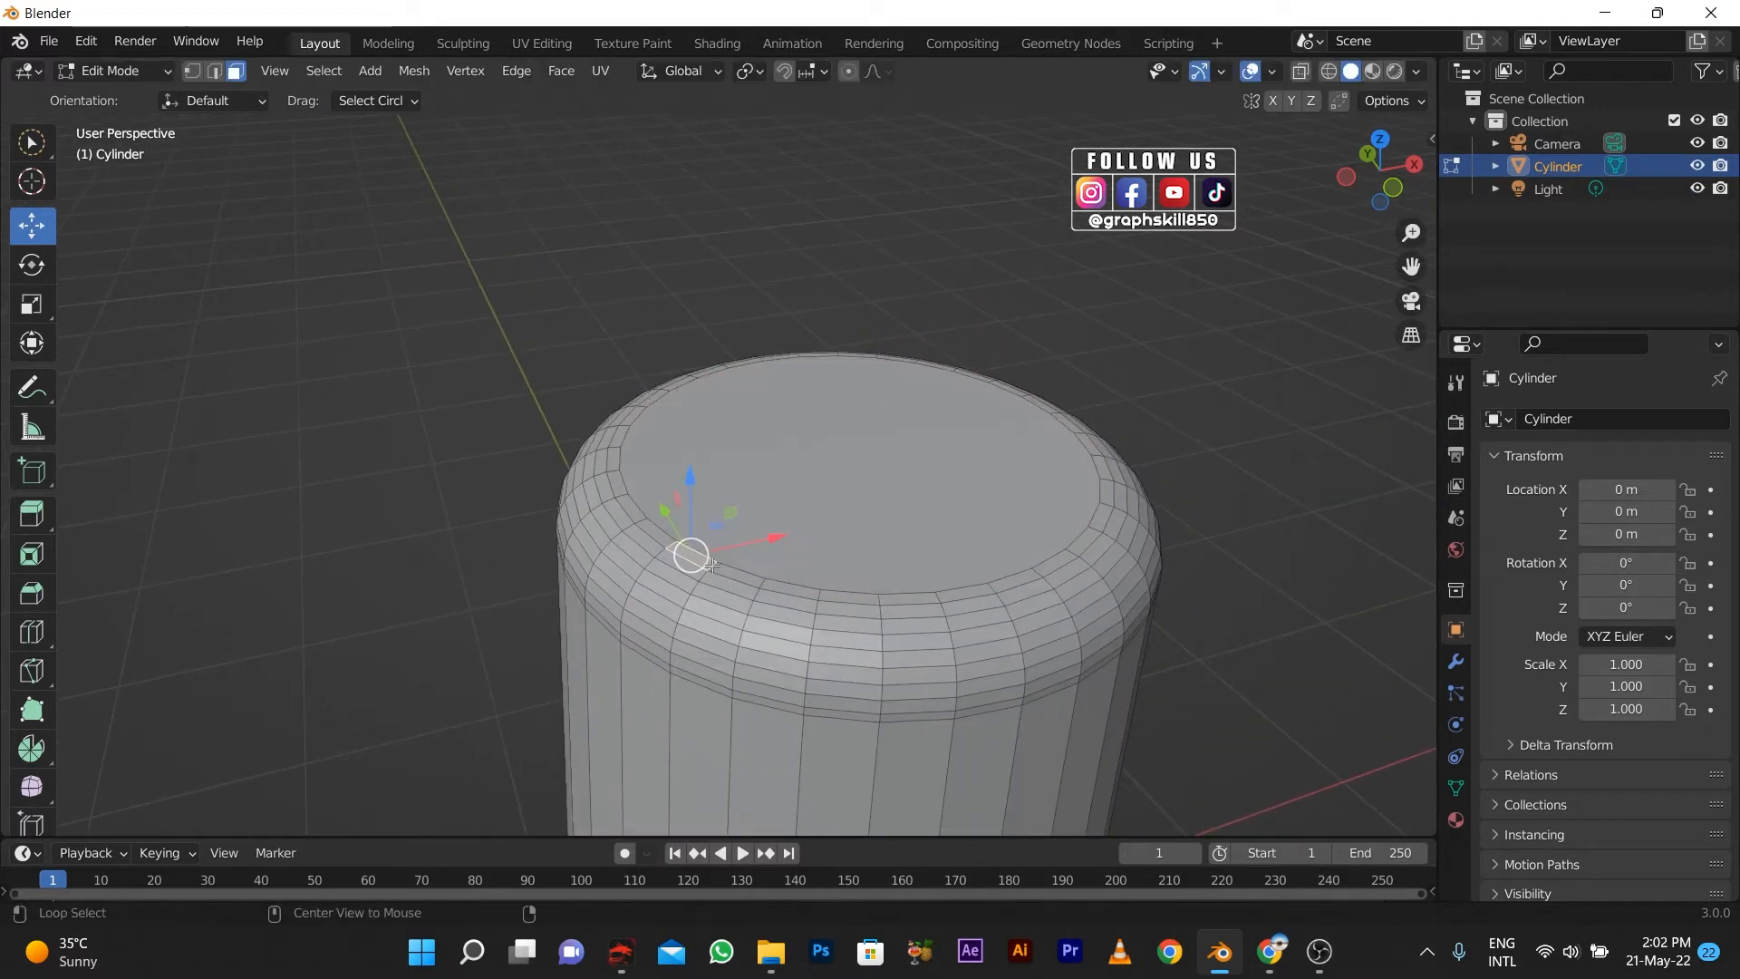
pyautogui.keyDown('alt'); pyautogui.click(712, 565); pyautogui.keyUp('alt')
pyautogui.hotkey('alt', 'e')
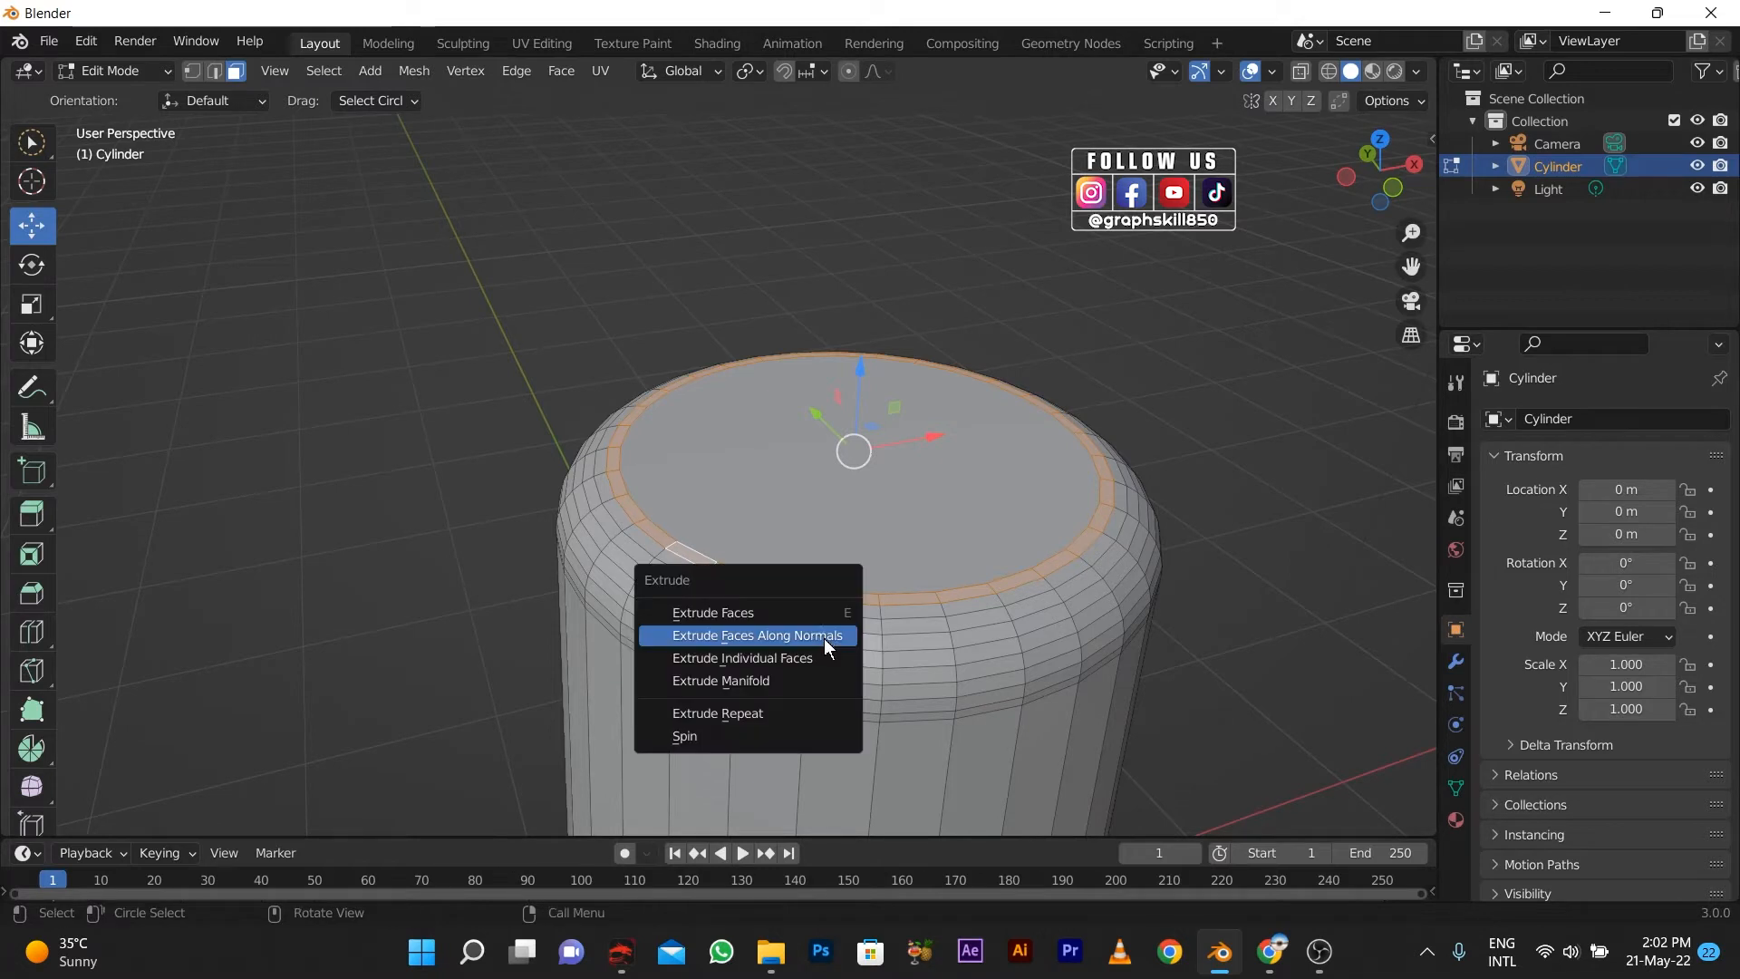
pyautogui.click(824, 638)
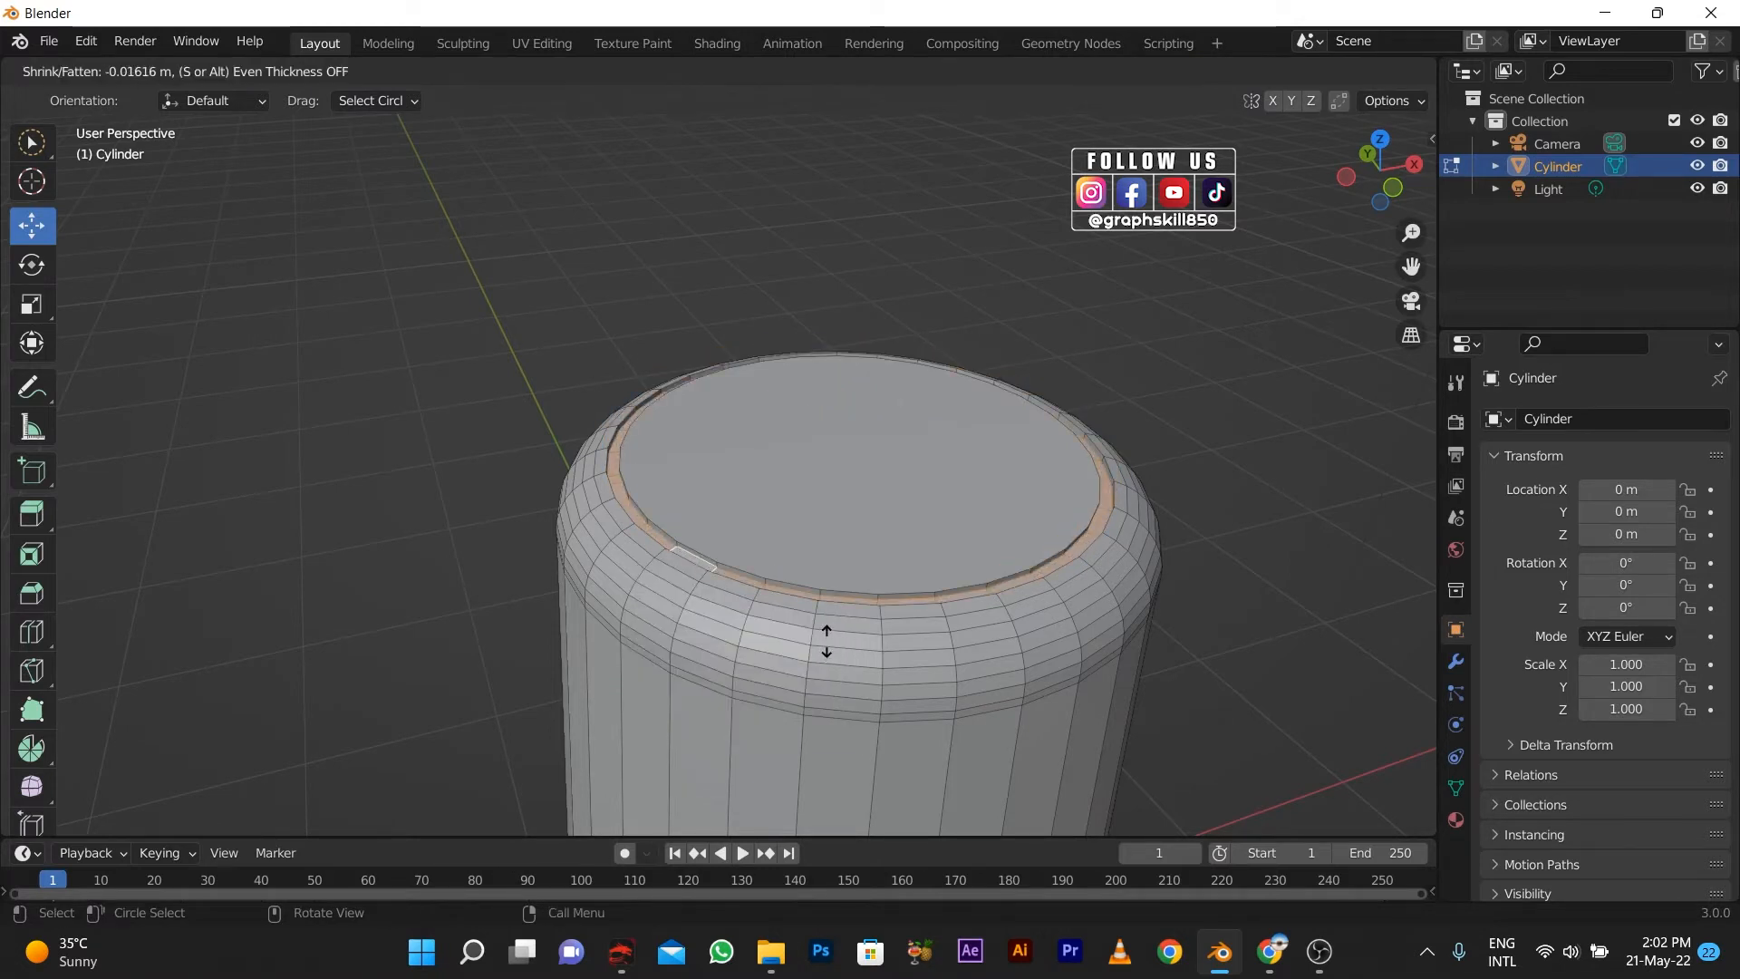
pyautogui.click(827, 642)
pyautogui.scroll(-2, 827, 641)
pyautogui.moveTo(754, 605); pyautogui.dragTo(868, 585, button='middle')
pyautogui.press('KP_1')
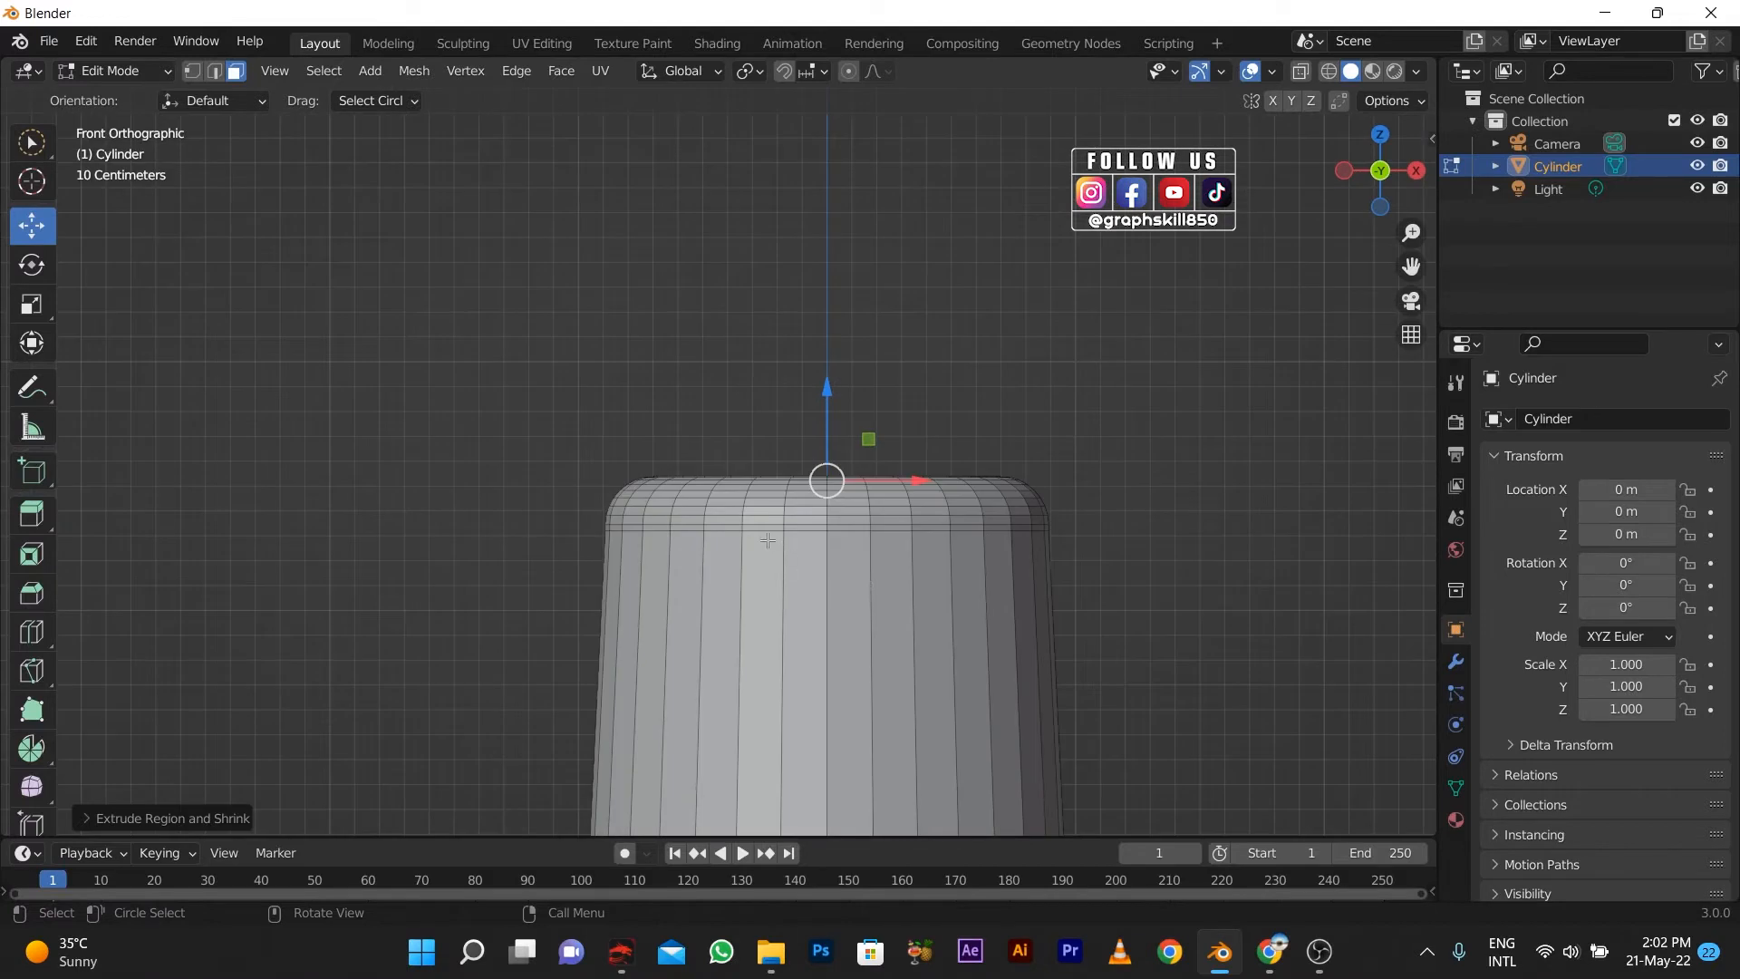
# Add a horizontal loop cut around the body and slide it to about 0.33 m below the rounded rim.
pyautogui.hotkey('ctrl', 'r')
pyautogui.click(779, 575)
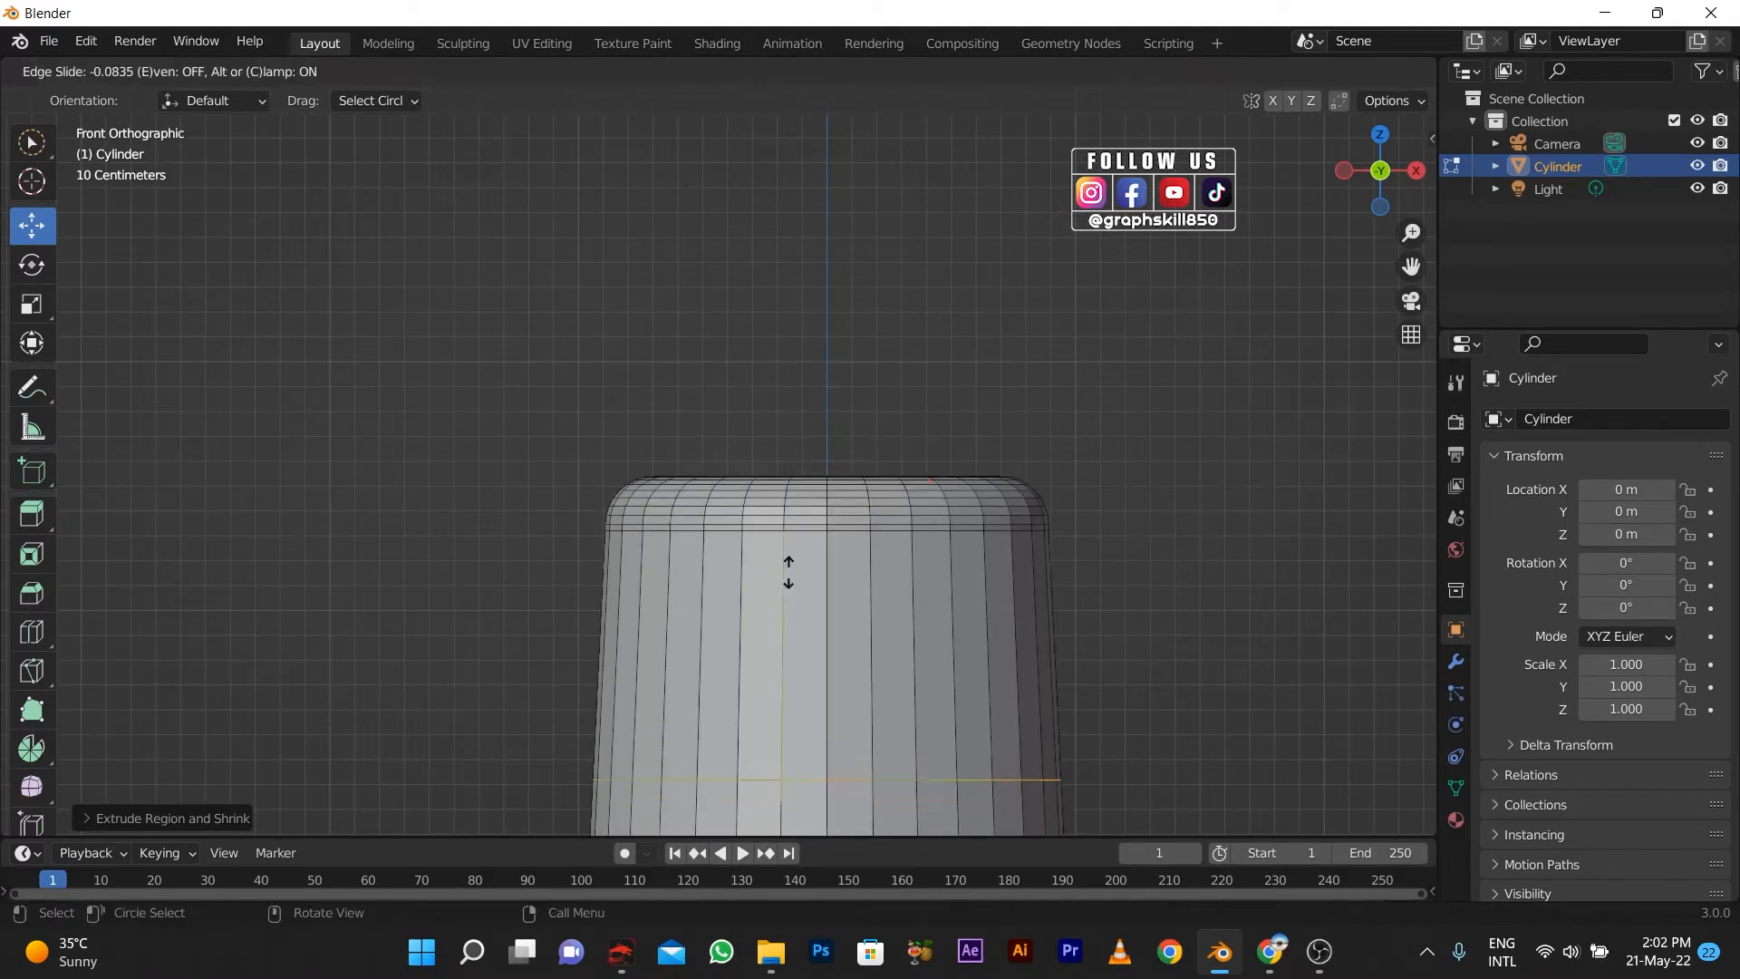
pyautogui.click(775, 390)
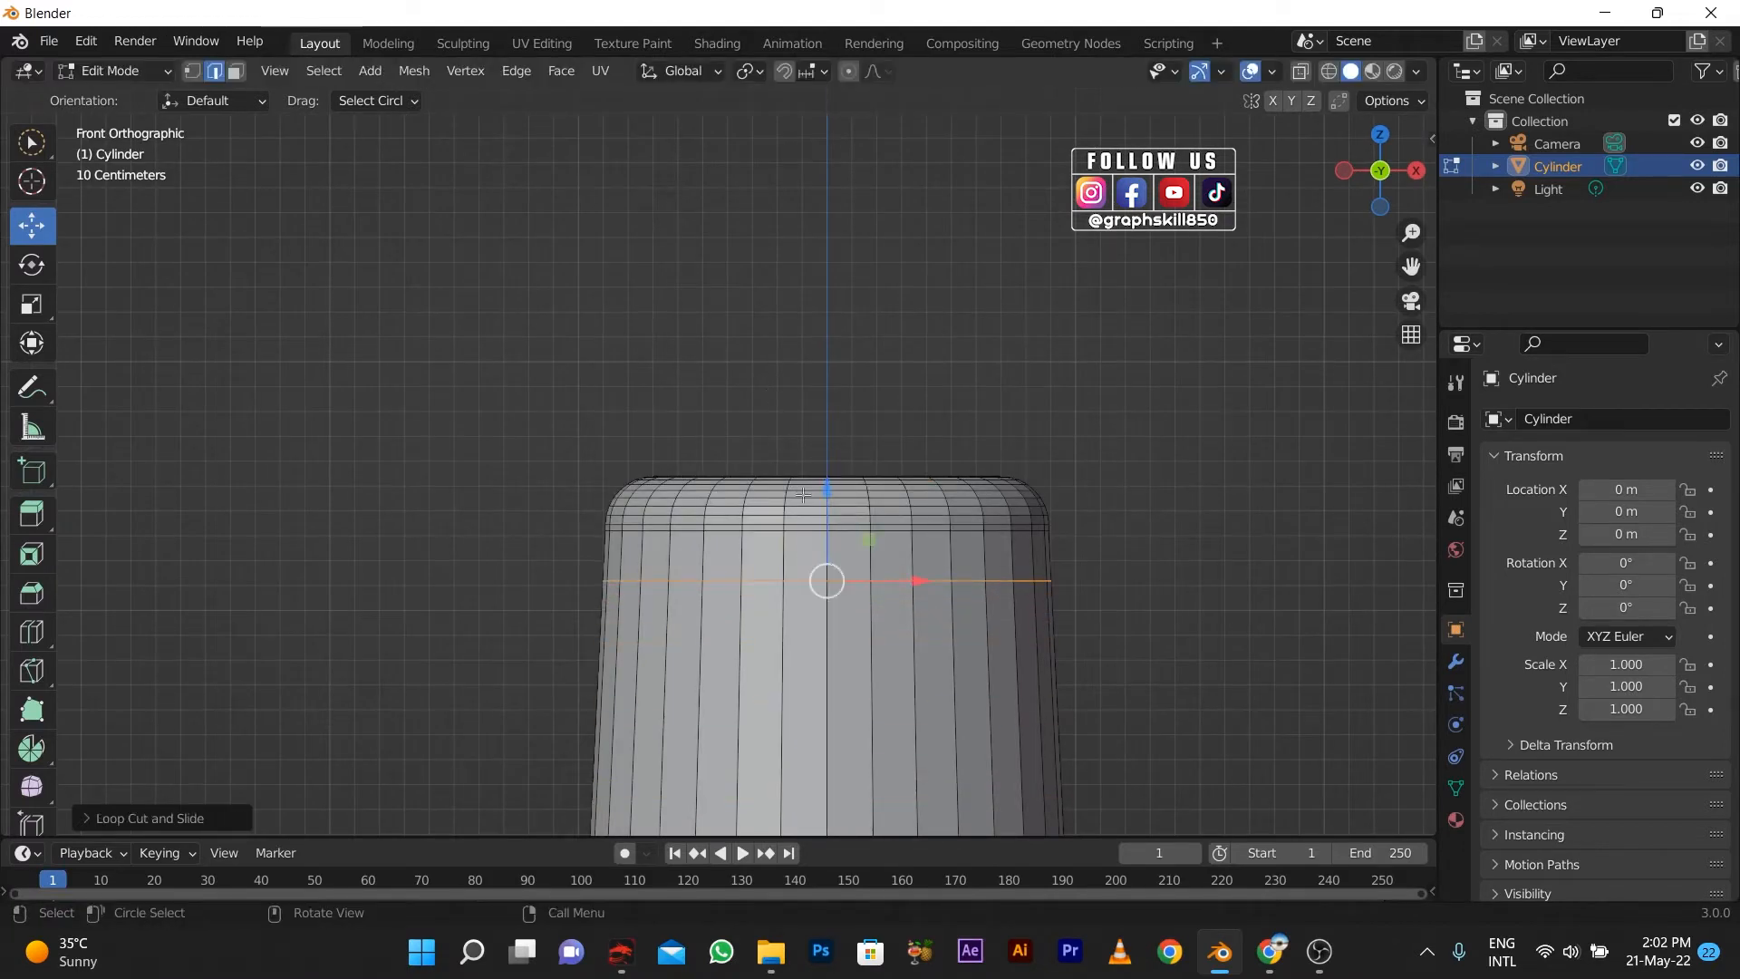
pyautogui.moveTo(830, 547); pyautogui.dragTo(822, 575)
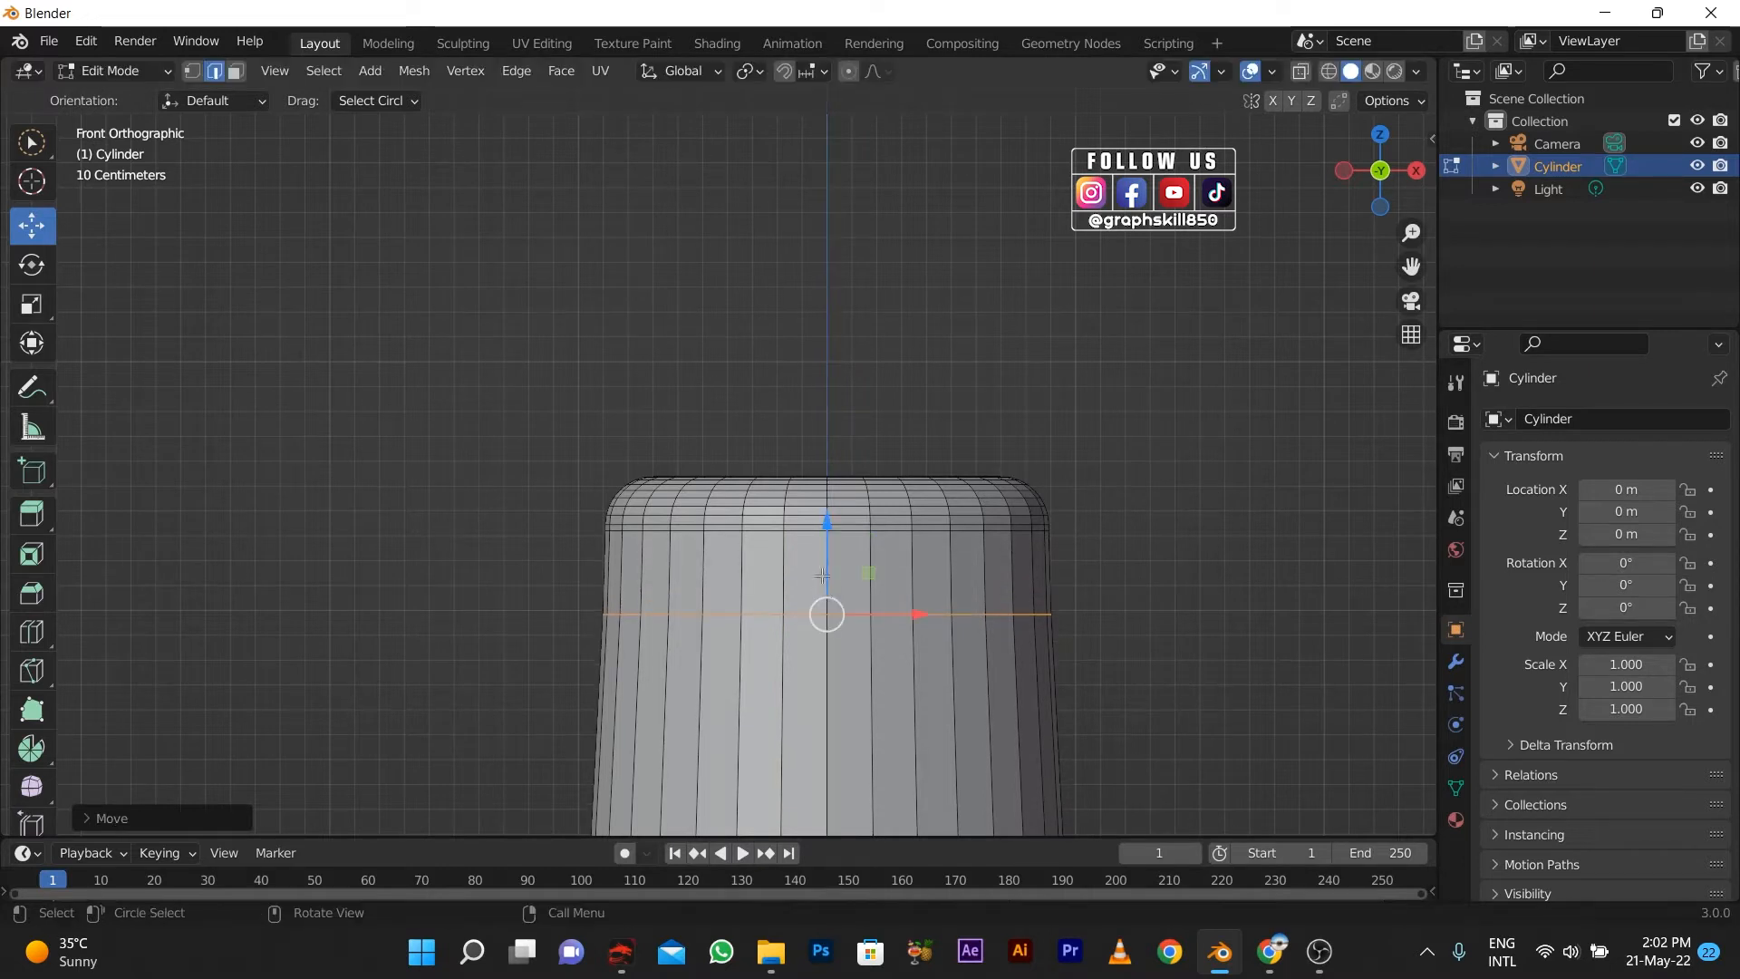
pyautogui.hotkey('ctrl', 'z')
pyautogui.click(236, 71)
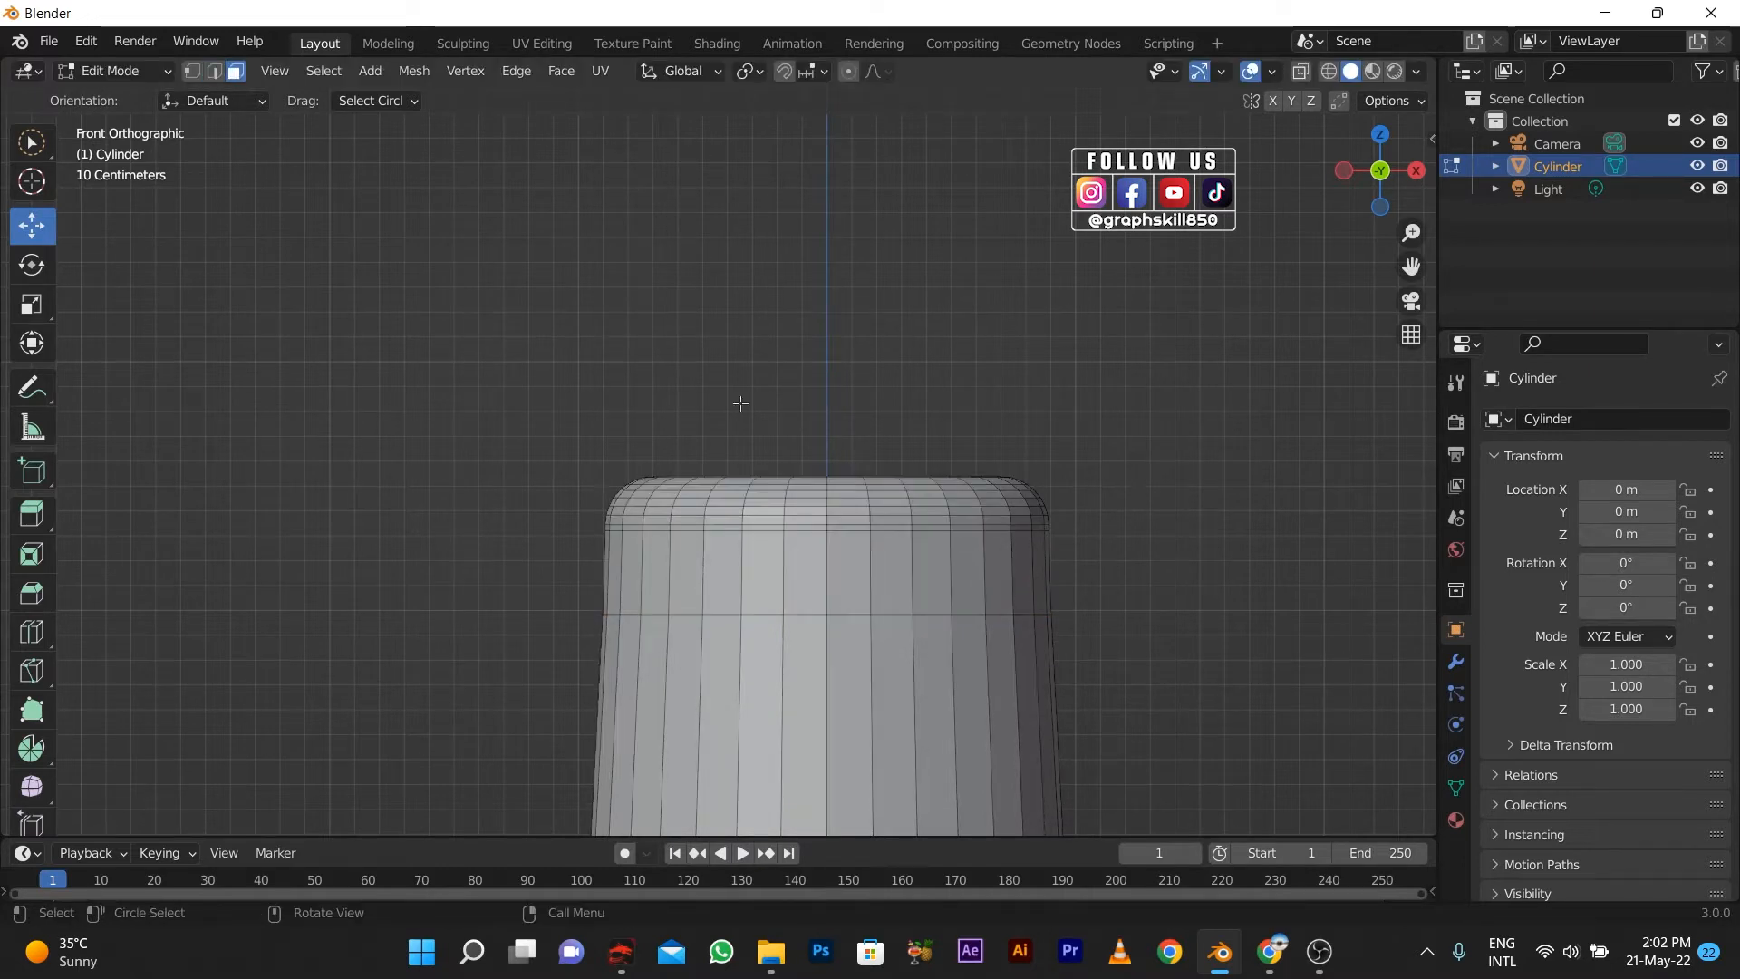
pyautogui.click(830, 559)
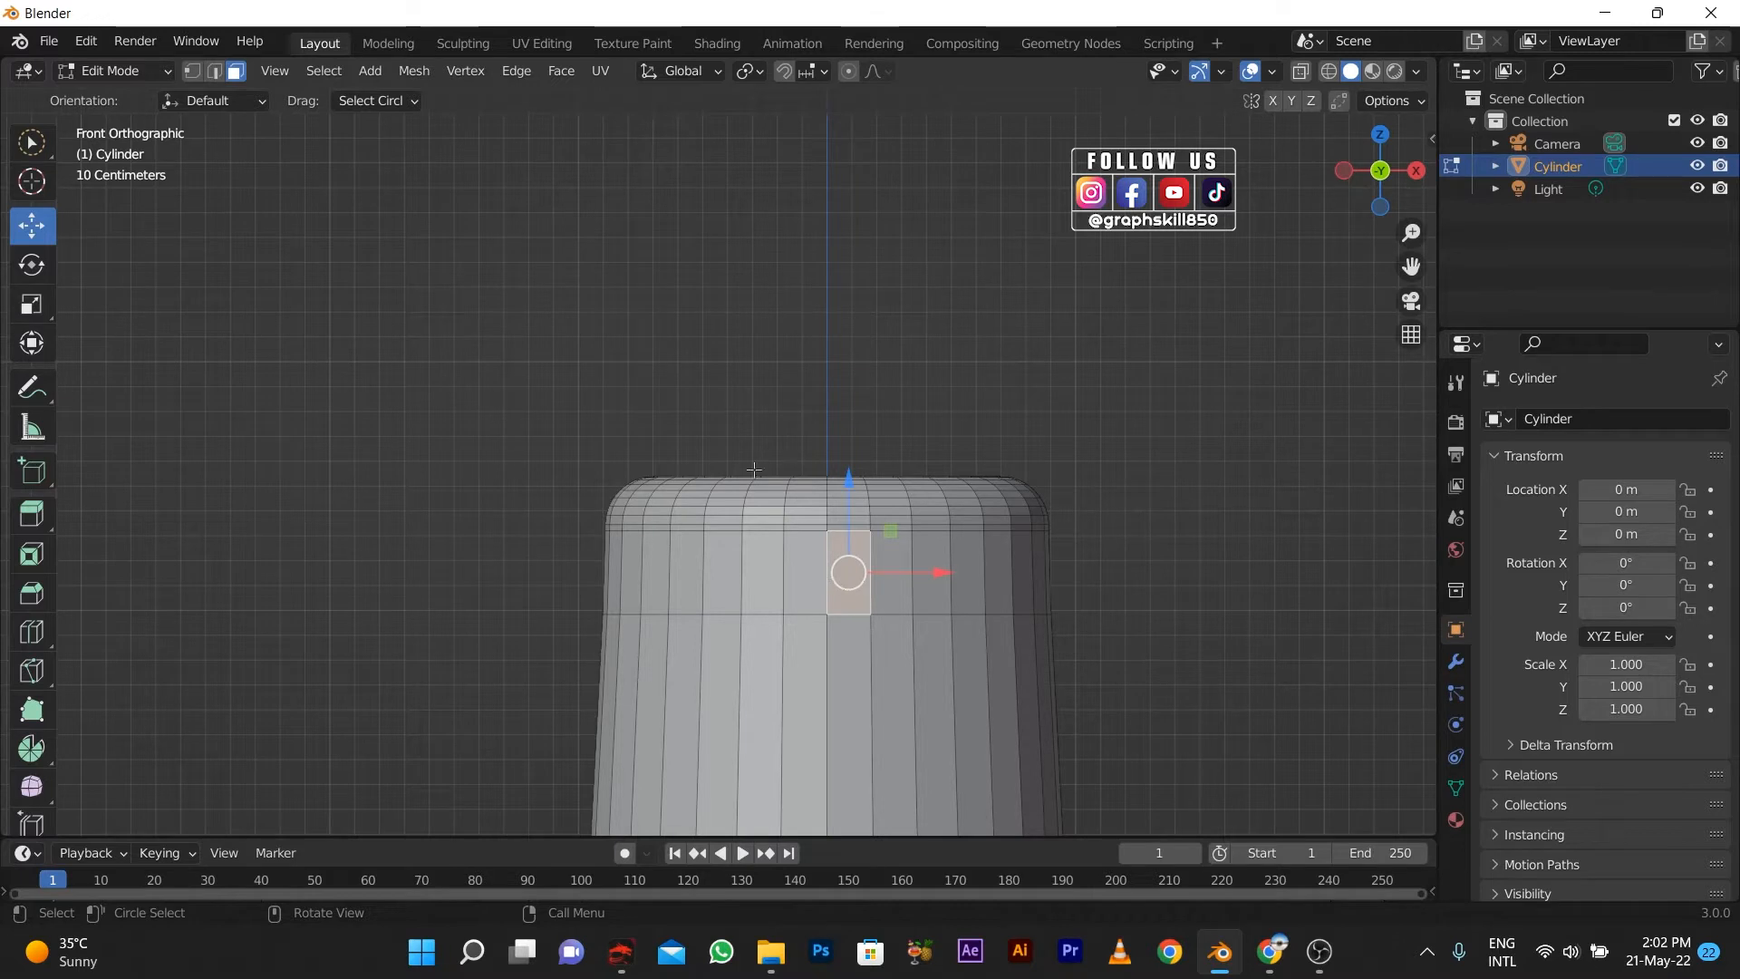
pyautogui.click(214, 71)
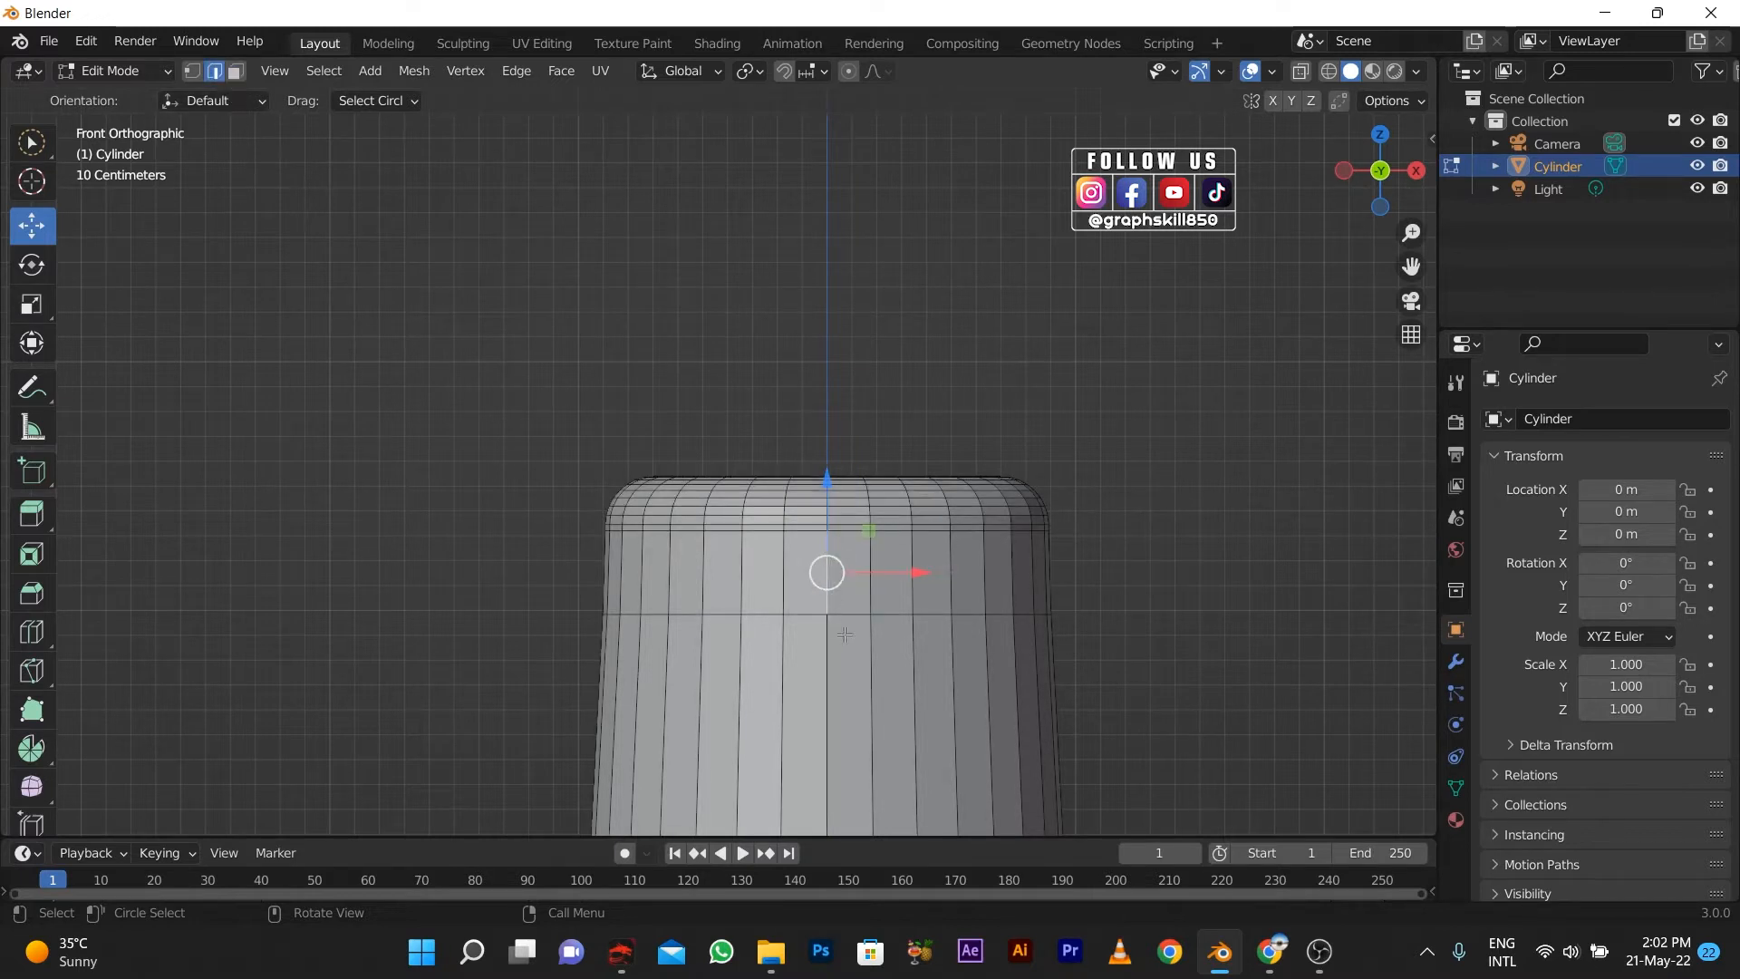
pyautogui.hotkey('ctrl', 'b')
pyautogui.click(827, 598)
pyautogui.click(235, 71)
pyautogui.click(801, 555)
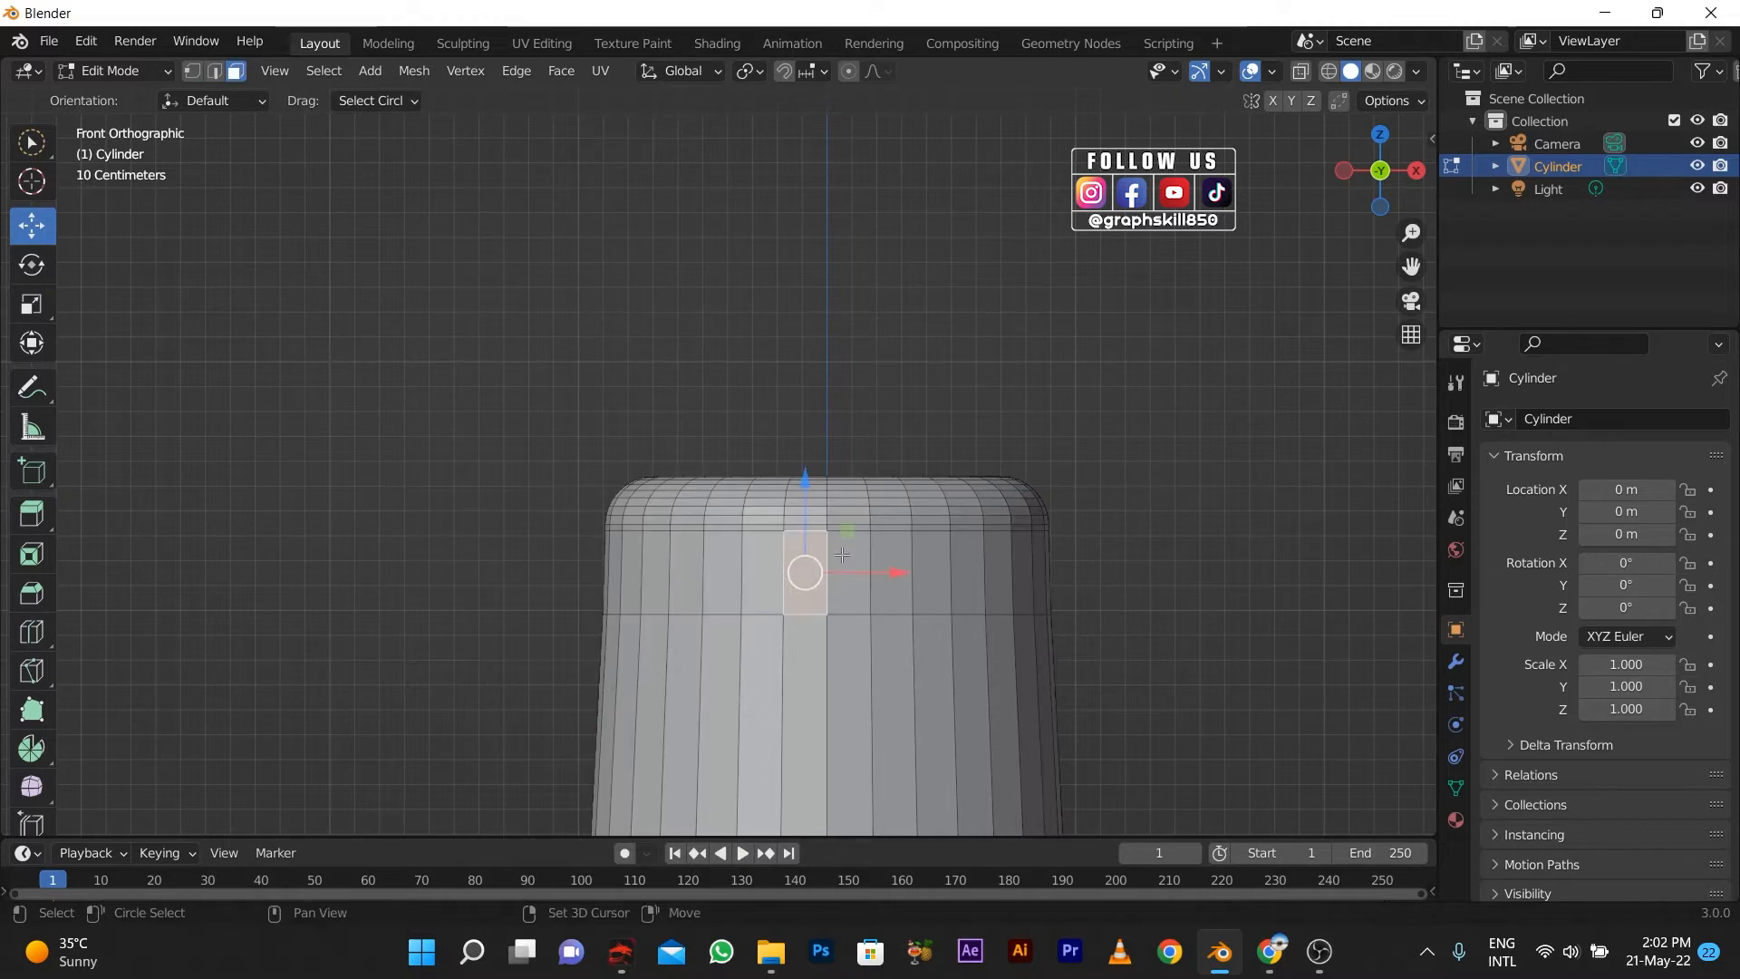
# Select the three front centre vertices just under the rim and move them about 0.2 m outward along Y to form a spout.
pyautogui.moveTo(801, 555); pyautogui.dragTo(443, 622, button='middle')
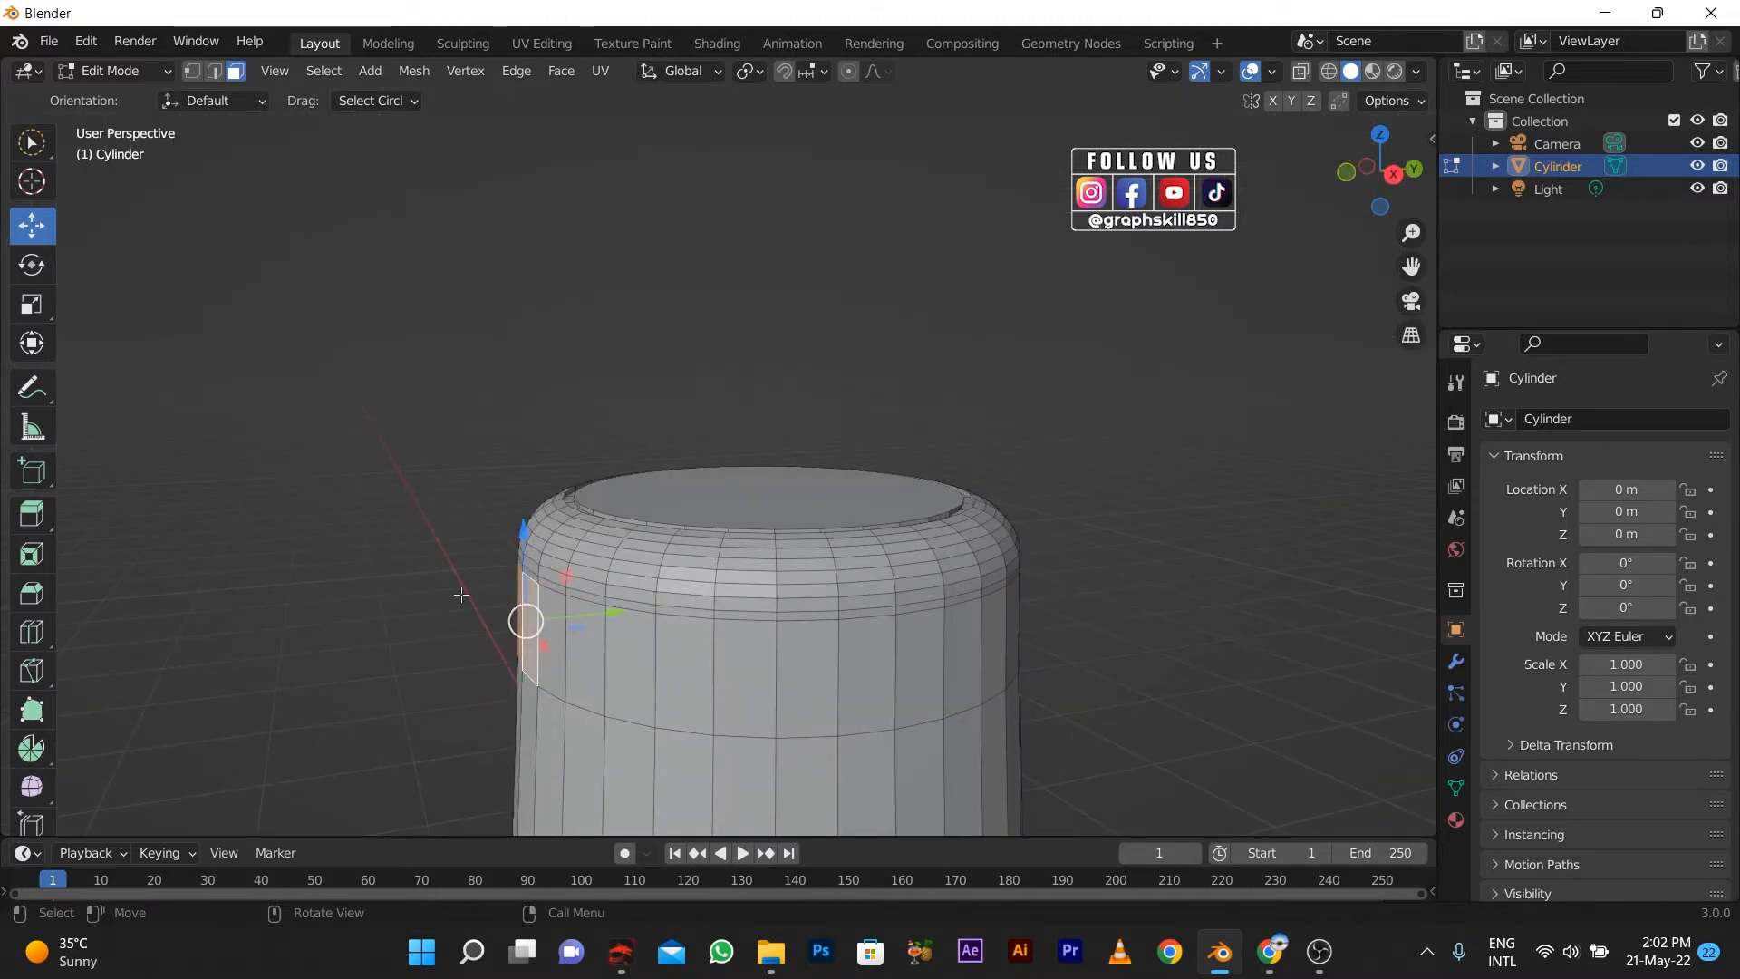
pyautogui.click(191, 71)
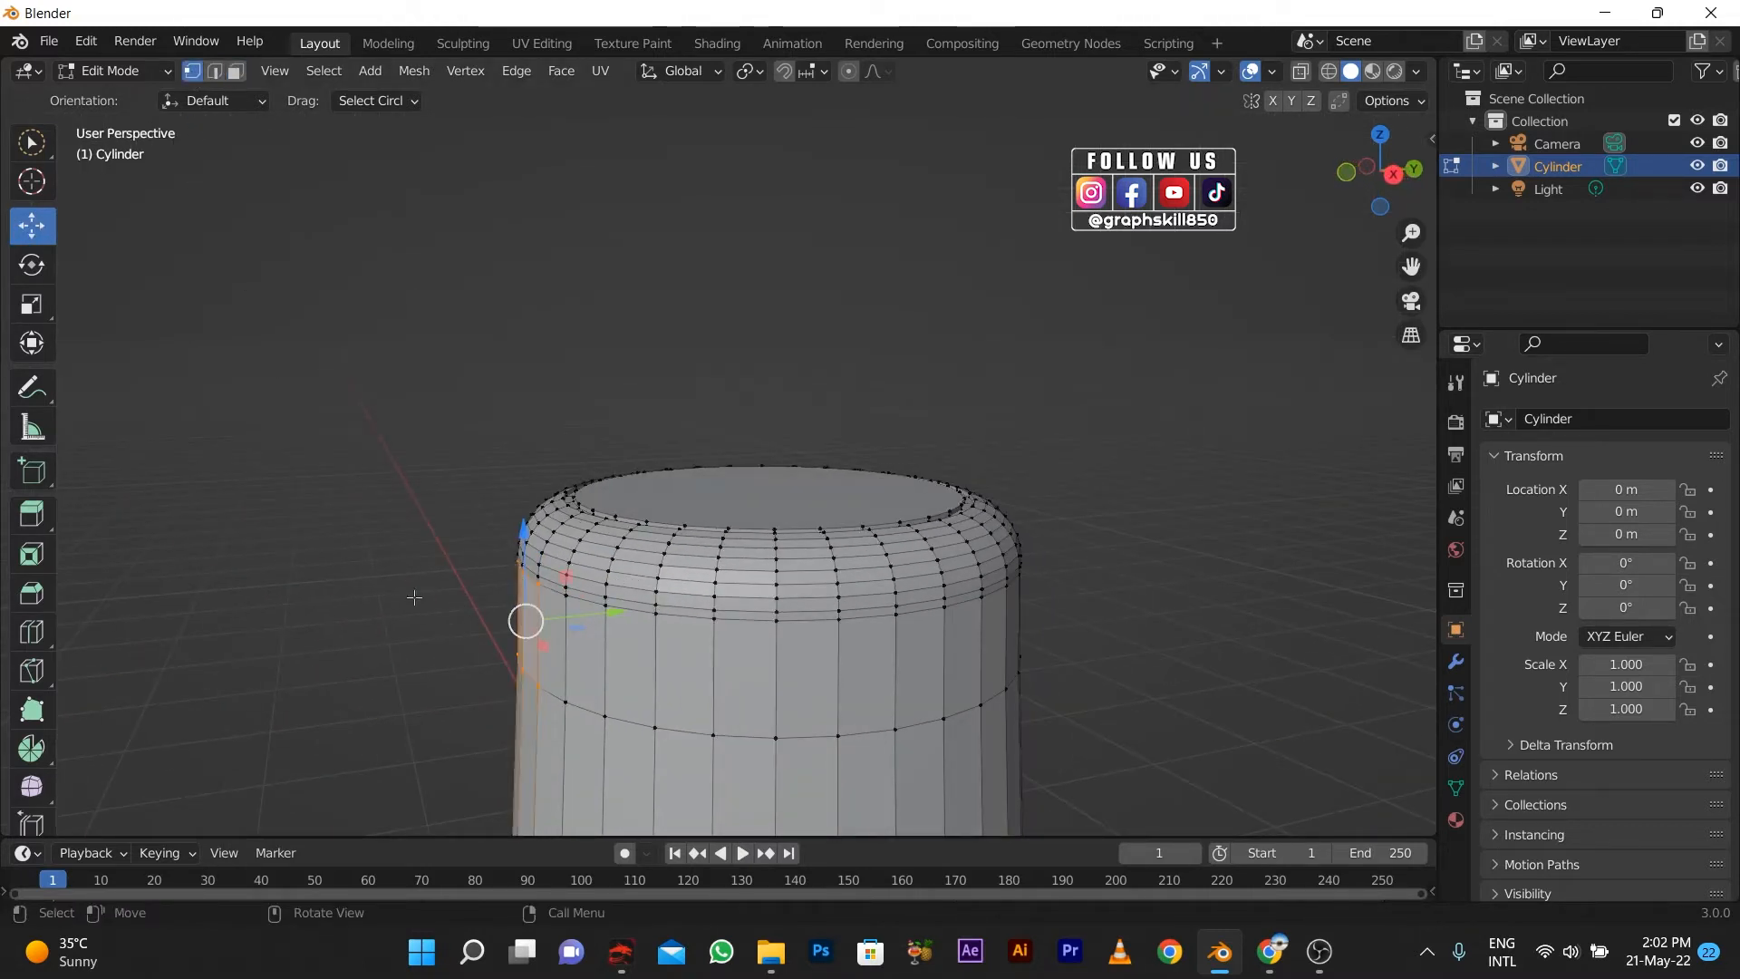
pyautogui.moveTo(415, 598); pyautogui.dragTo(690, 538, button='middle')
pyautogui.click(648, 556)
pyautogui.keyDown('shift'); pyautogui.click(692, 562); pyautogui.keyUp('shift')
pyautogui.press('g')
pyautogui.press('y')
pyautogui.click(503, 572)
pyautogui.scroll(2, 805, 570)
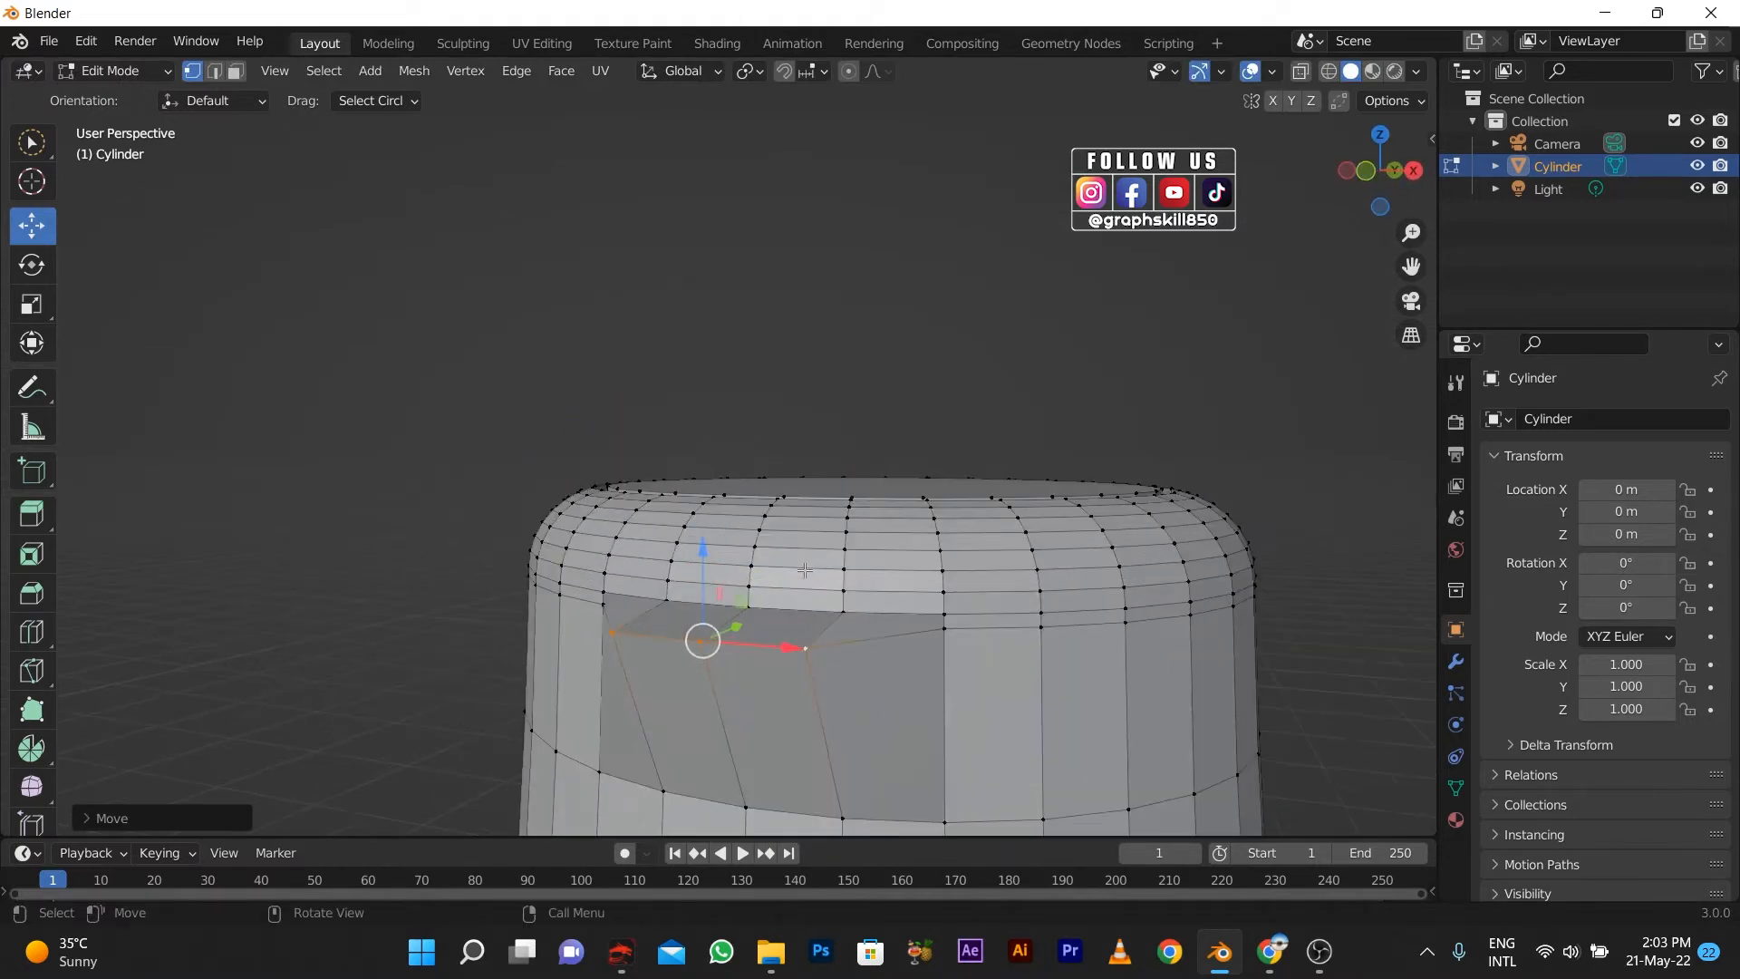
# From the top view, scale the spout's three tip vertices to about two thirds of their width.
pyautogui.press('KP_7')
pyautogui.scroll(3, 862, 447)
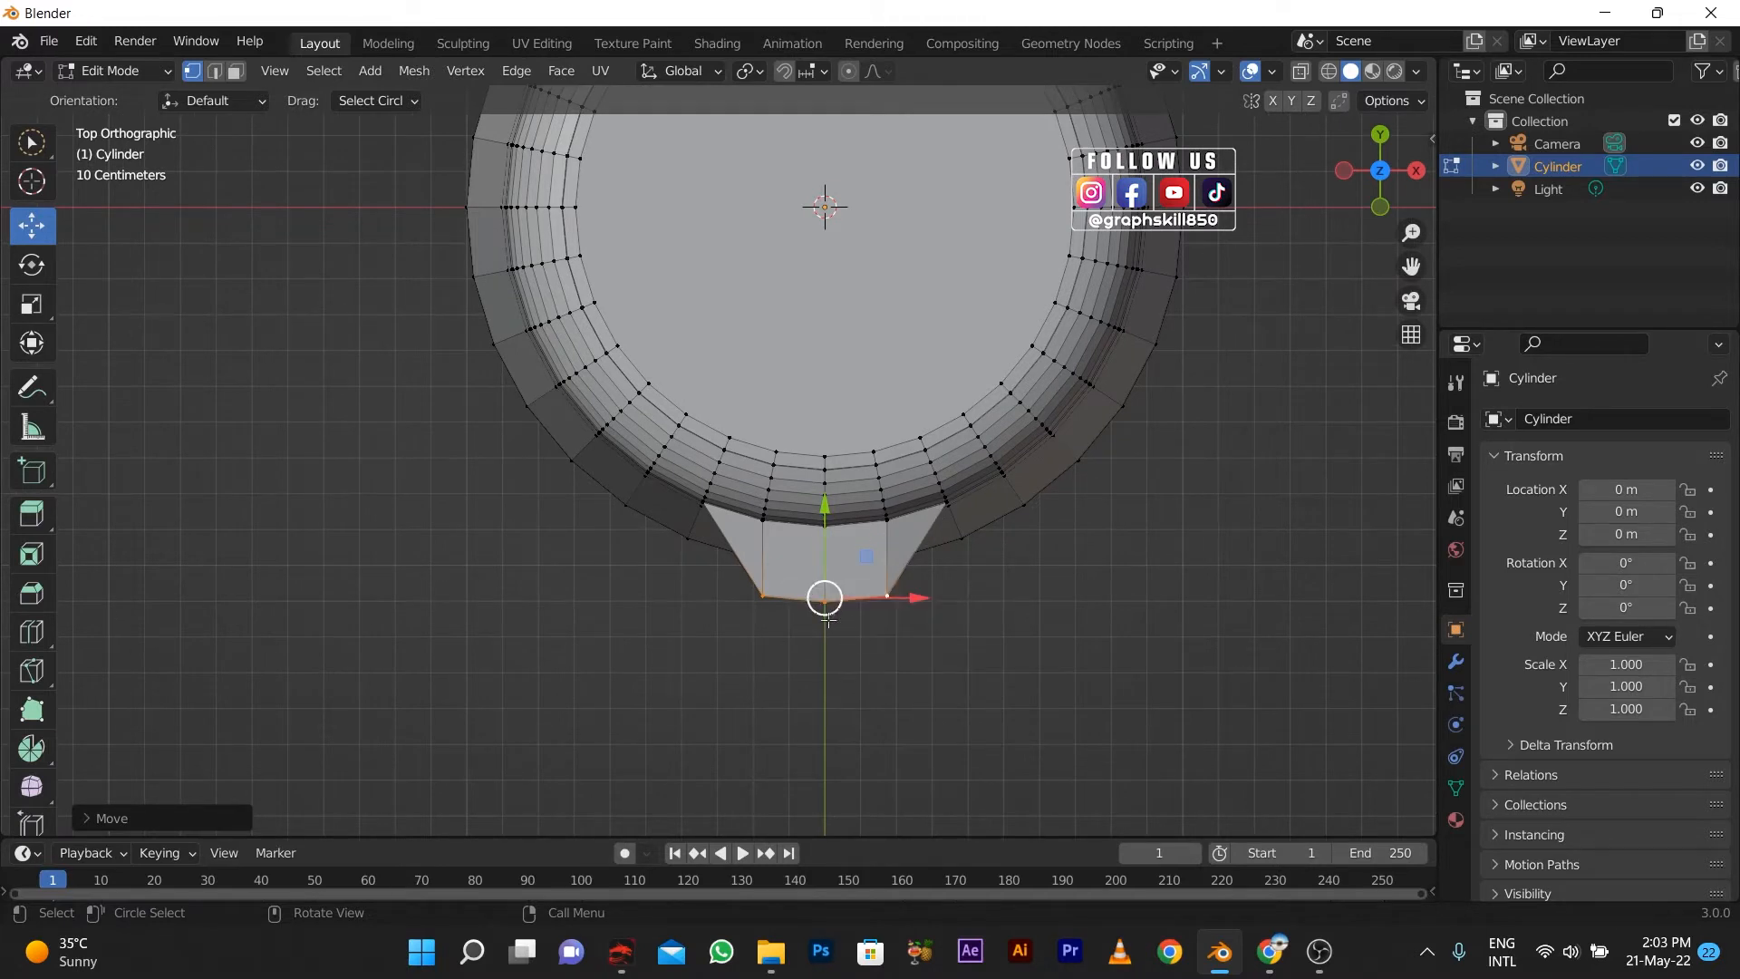
pyautogui.press('s')
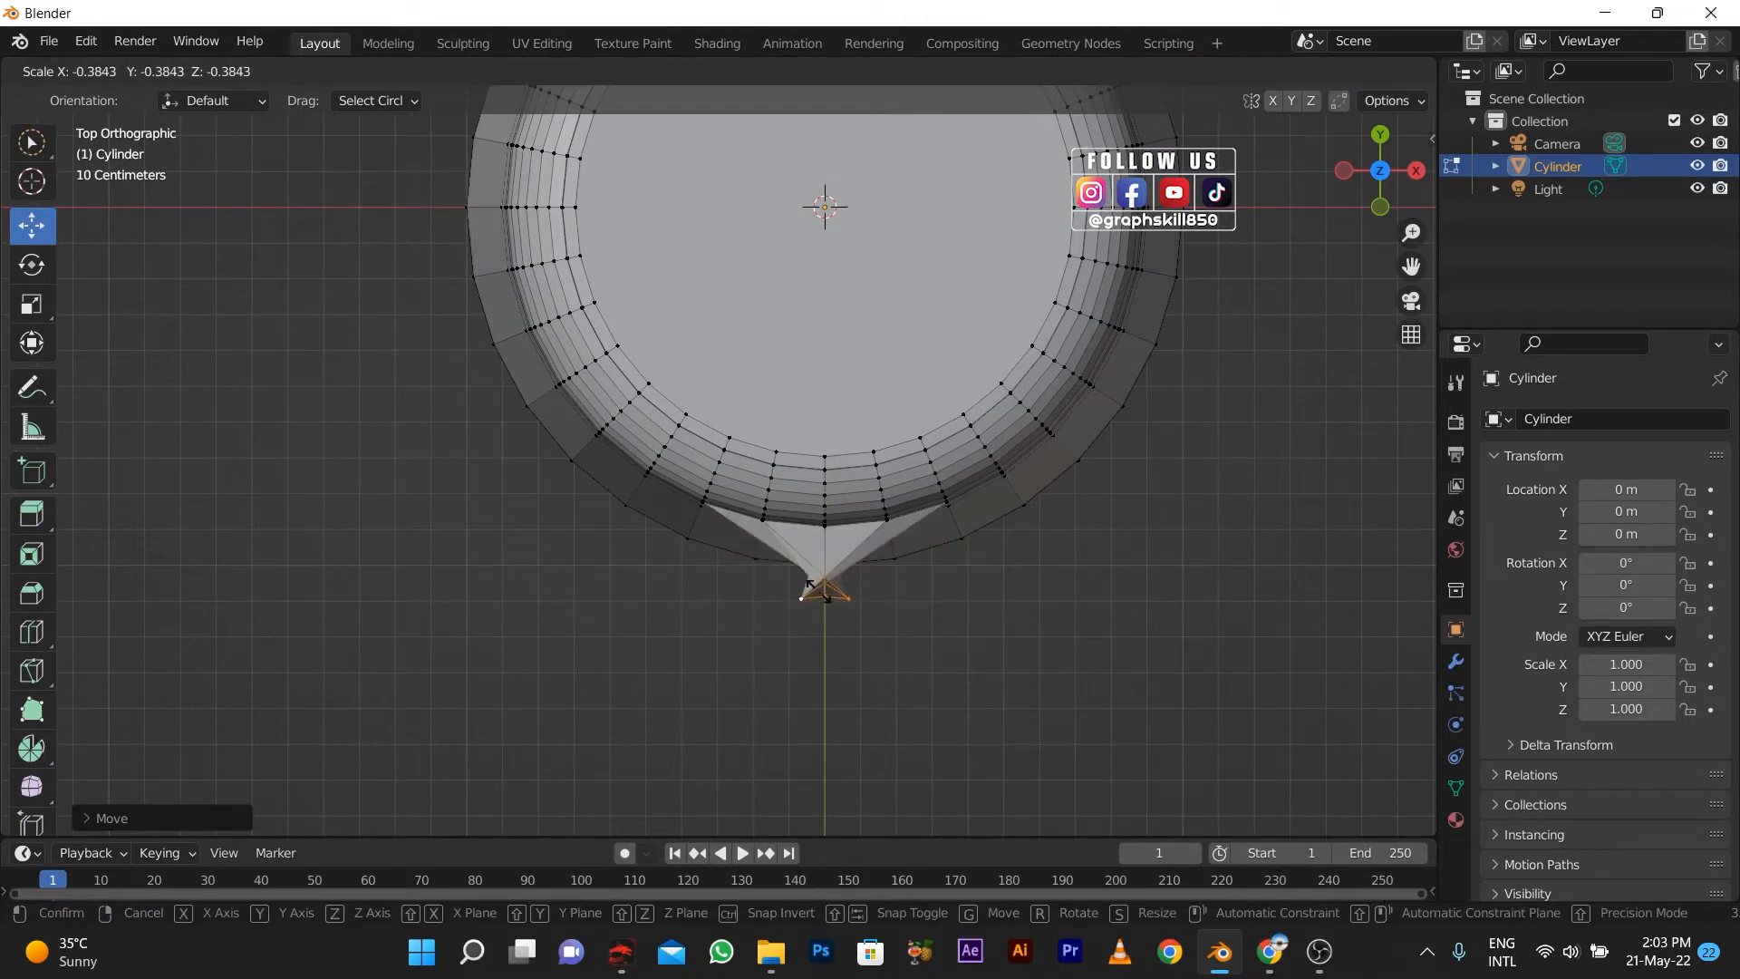
pyautogui.click(831, 559)
pyautogui.press('e')
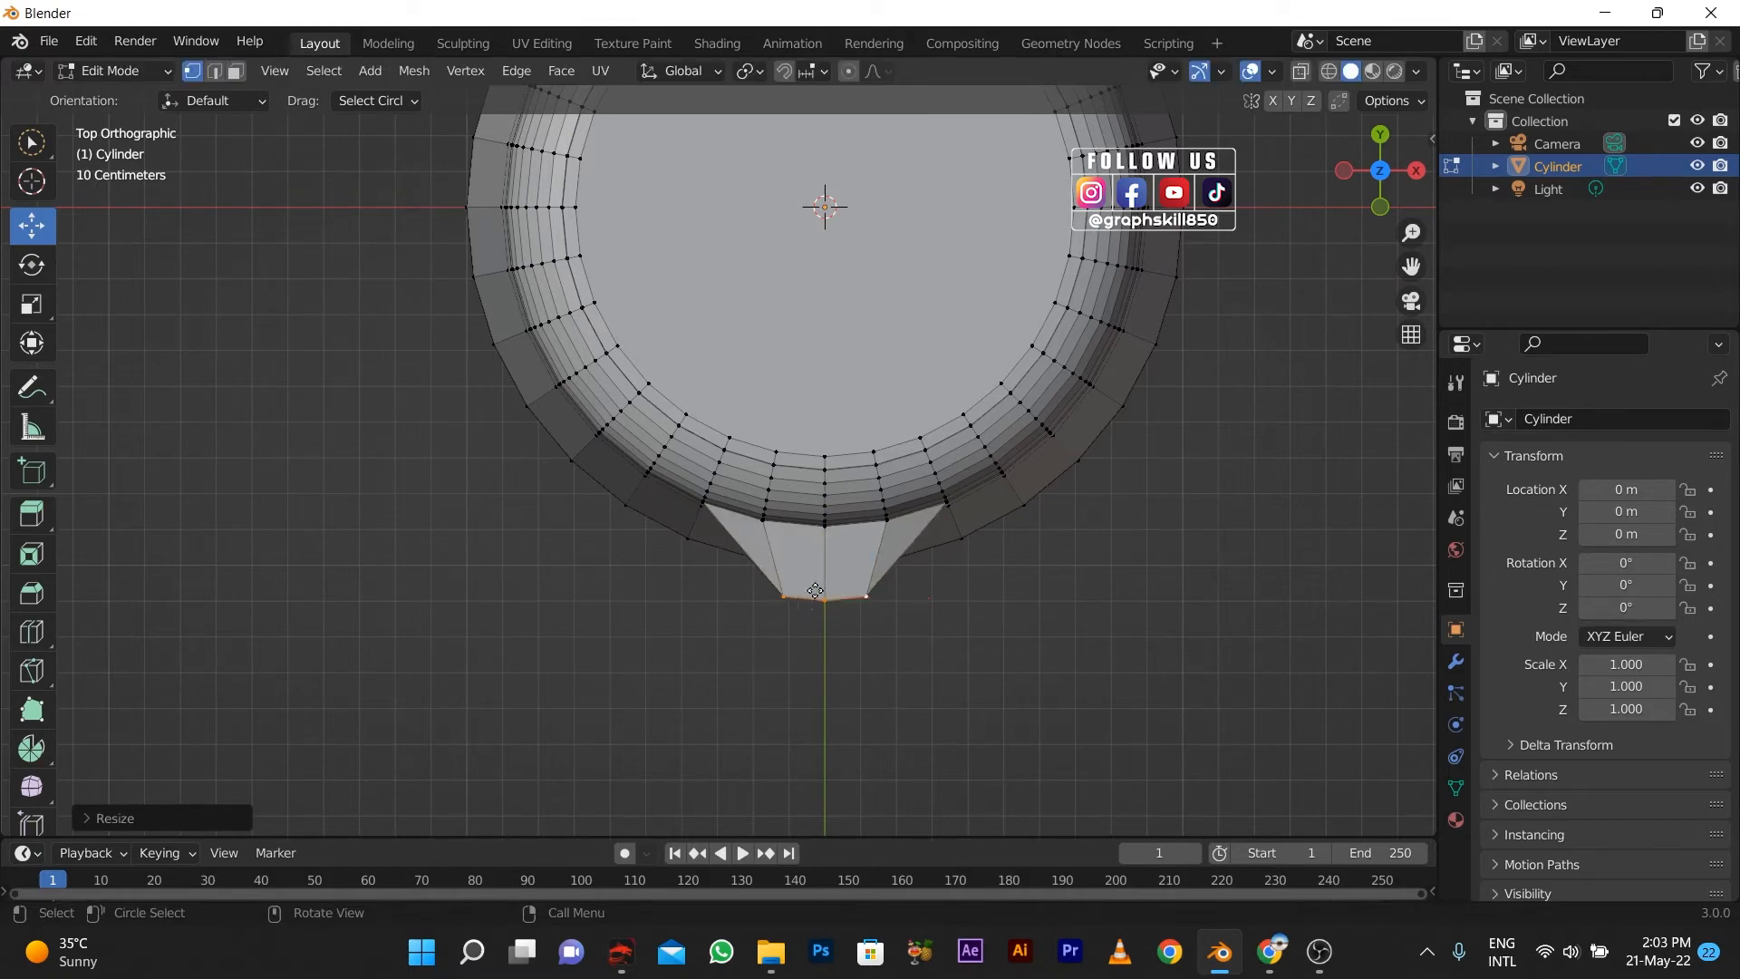
pyautogui.press('Escape')
# Select the four upper faces of the spout and inset them about 0.025 m.
pyautogui.moveTo(825, 624); pyautogui.dragTo(615, 525, button='middle')
pyautogui.moveTo(737, 611); pyautogui.dragTo(724, 603, button='middle')
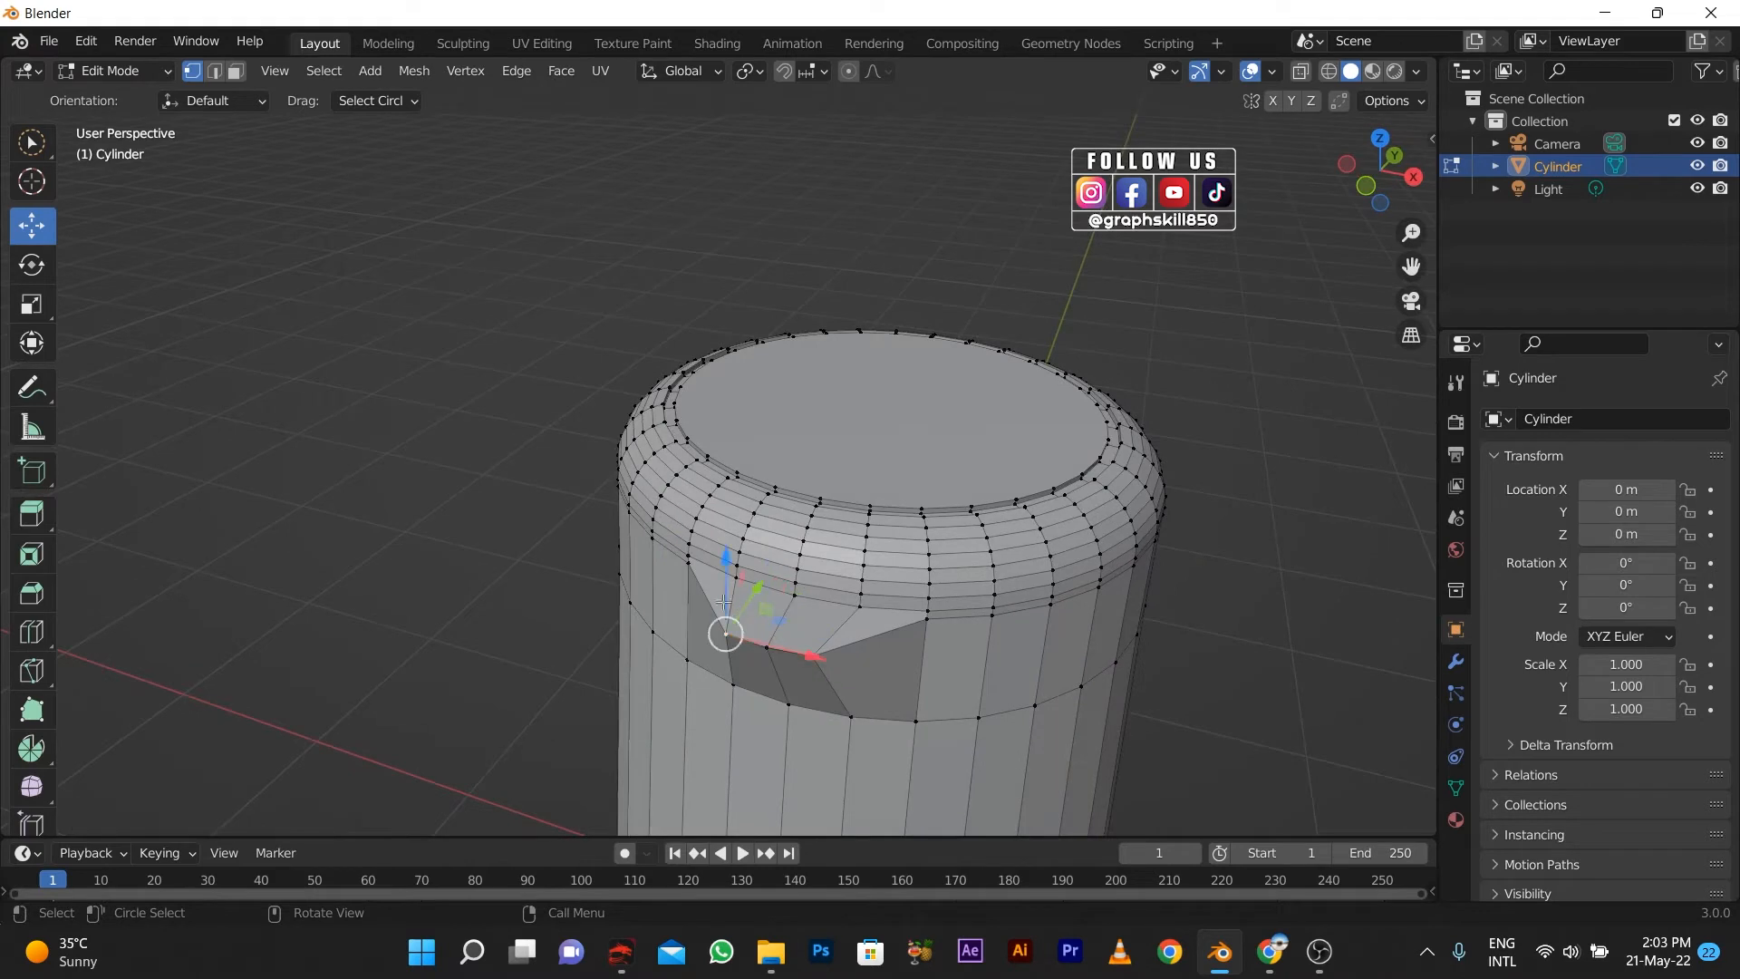
pyautogui.click(218, 71)
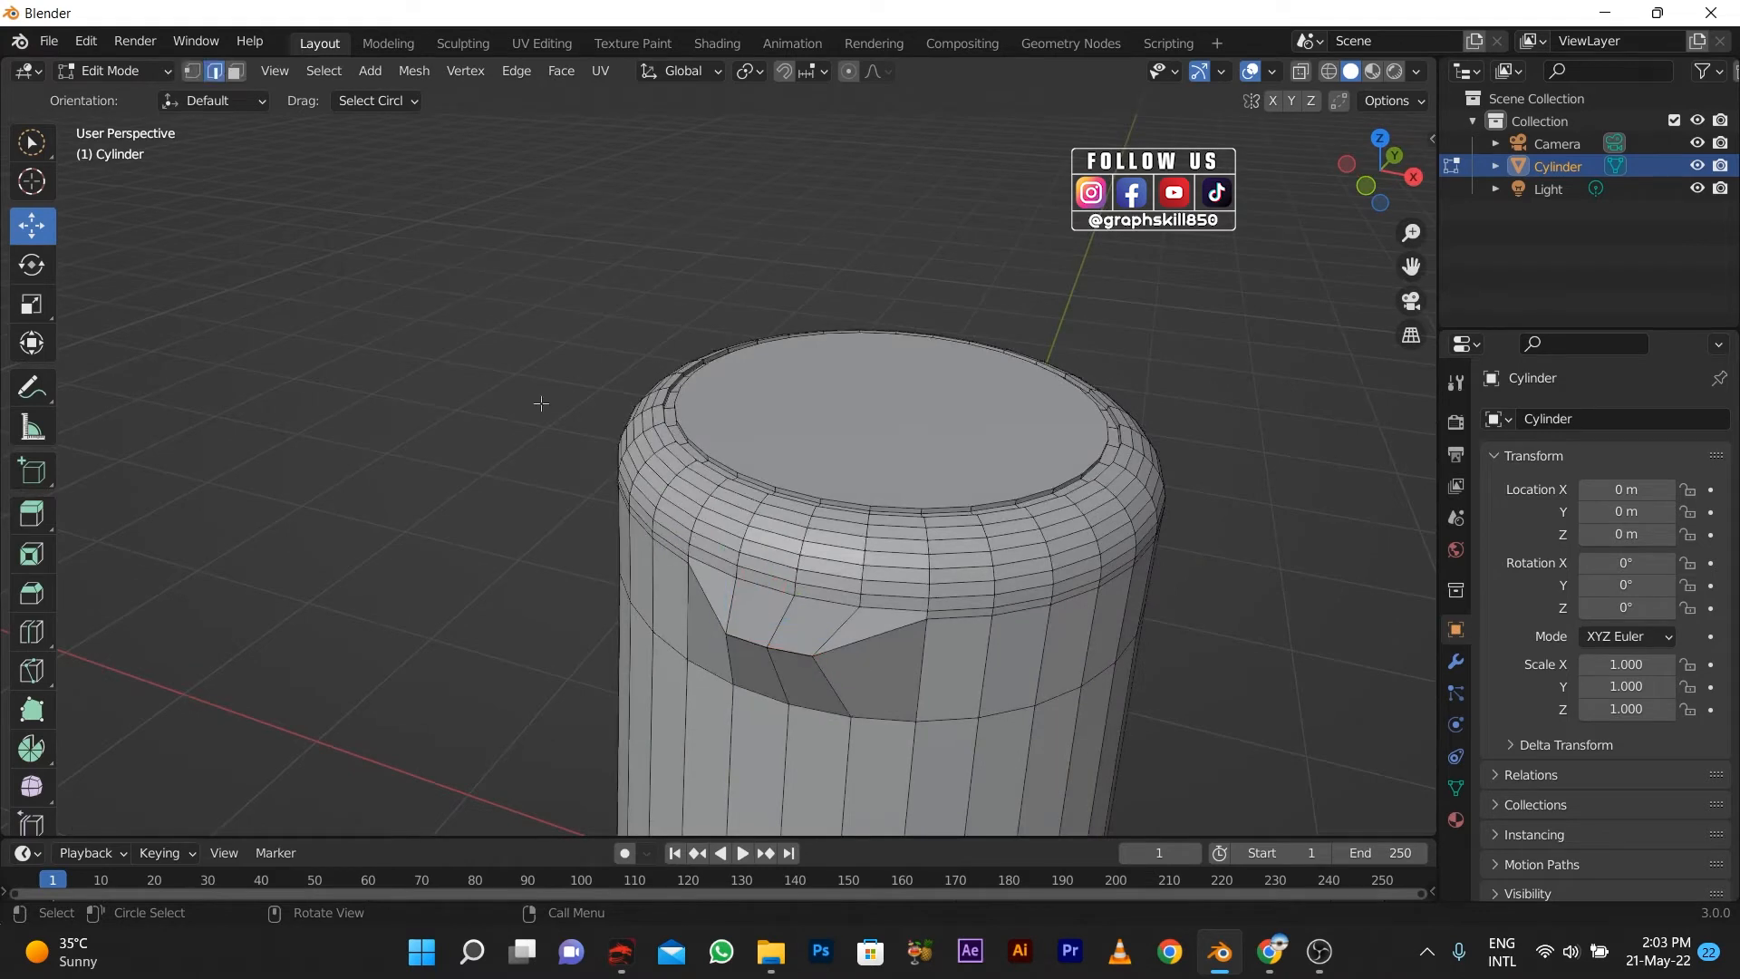
pyautogui.click(743, 599)
pyautogui.click(236, 72)
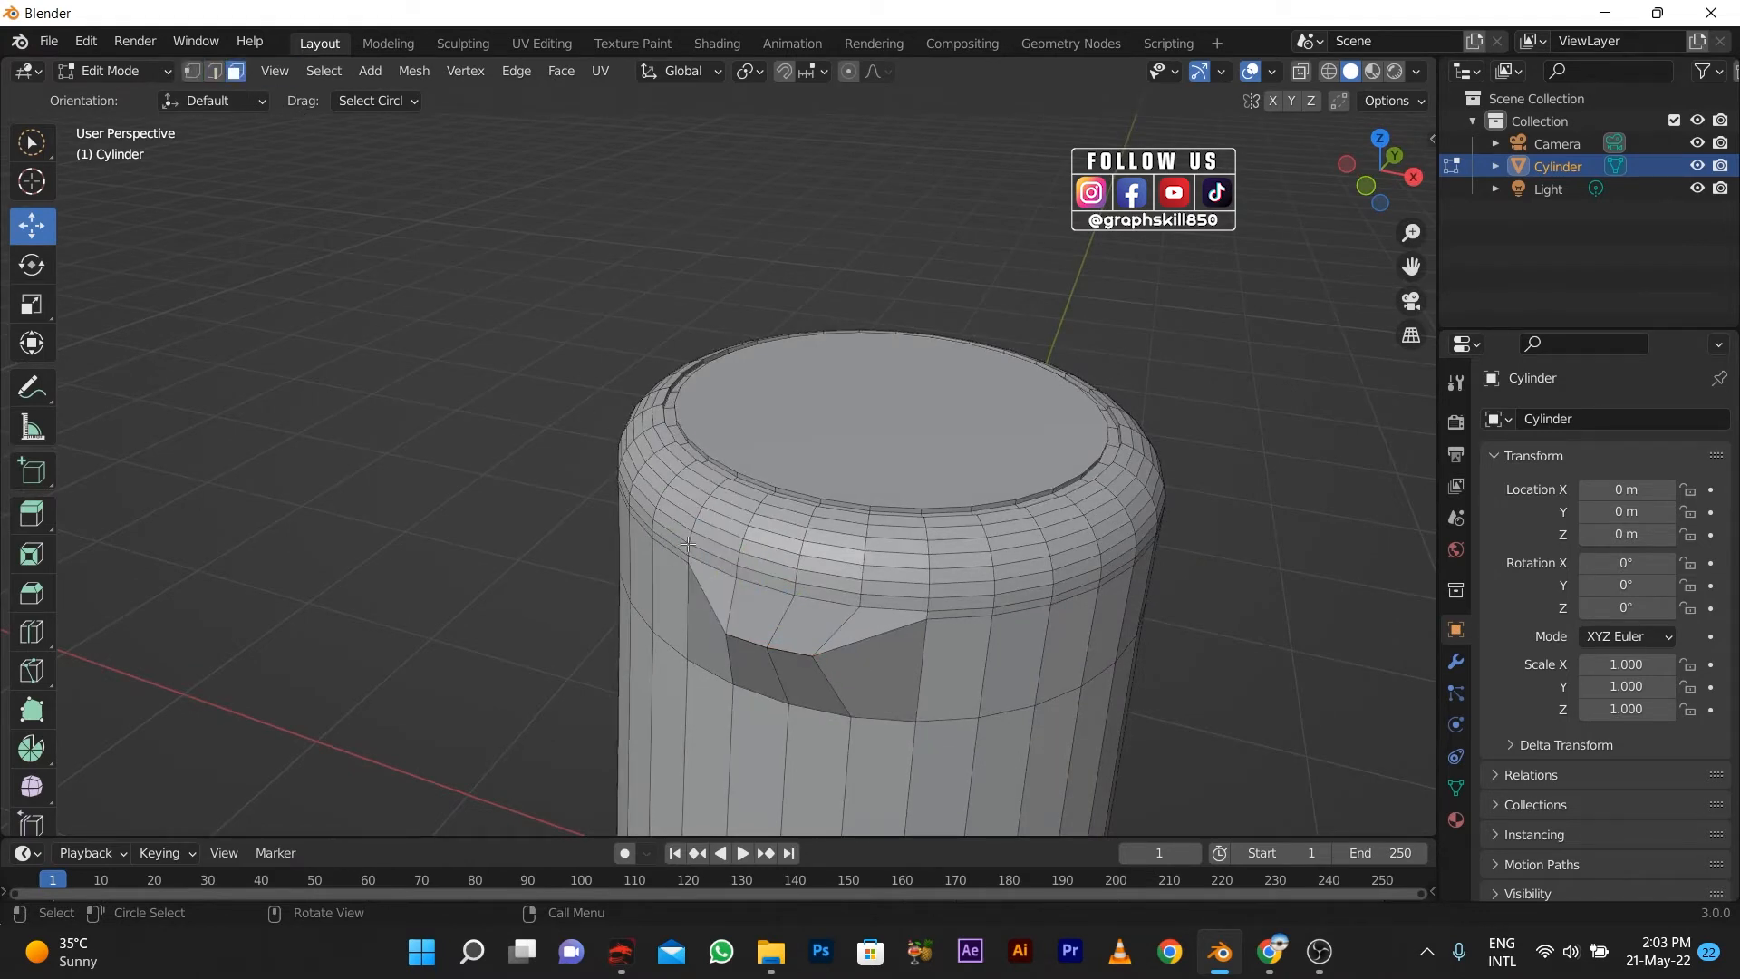
pyautogui.click(715, 584)
pyautogui.keyDown('shift'); pyautogui.click(758, 614); pyautogui.keyUp('shift')
pyautogui.keyDown('shift'); pyautogui.click(811, 623); pyautogui.keyUp('shift')
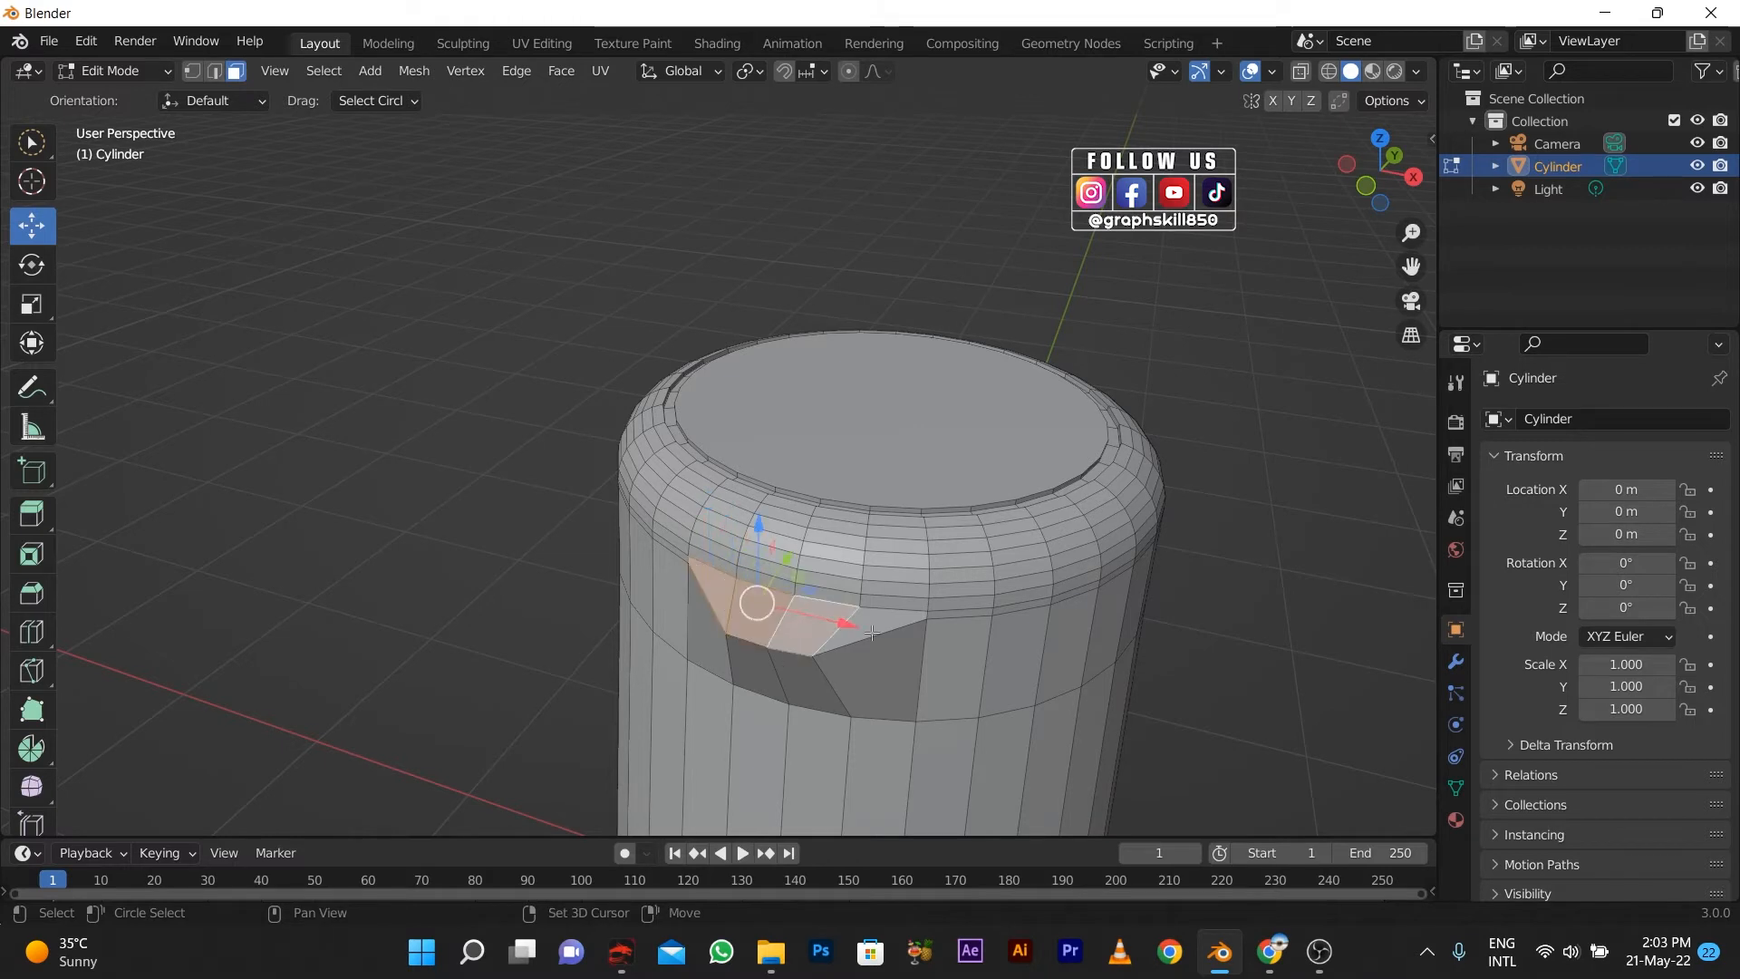
pyautogui.keyDown('shift'); pyautogui.click(861, 627); pyautogui.keyUp('shift')
pyautogui.press('i')
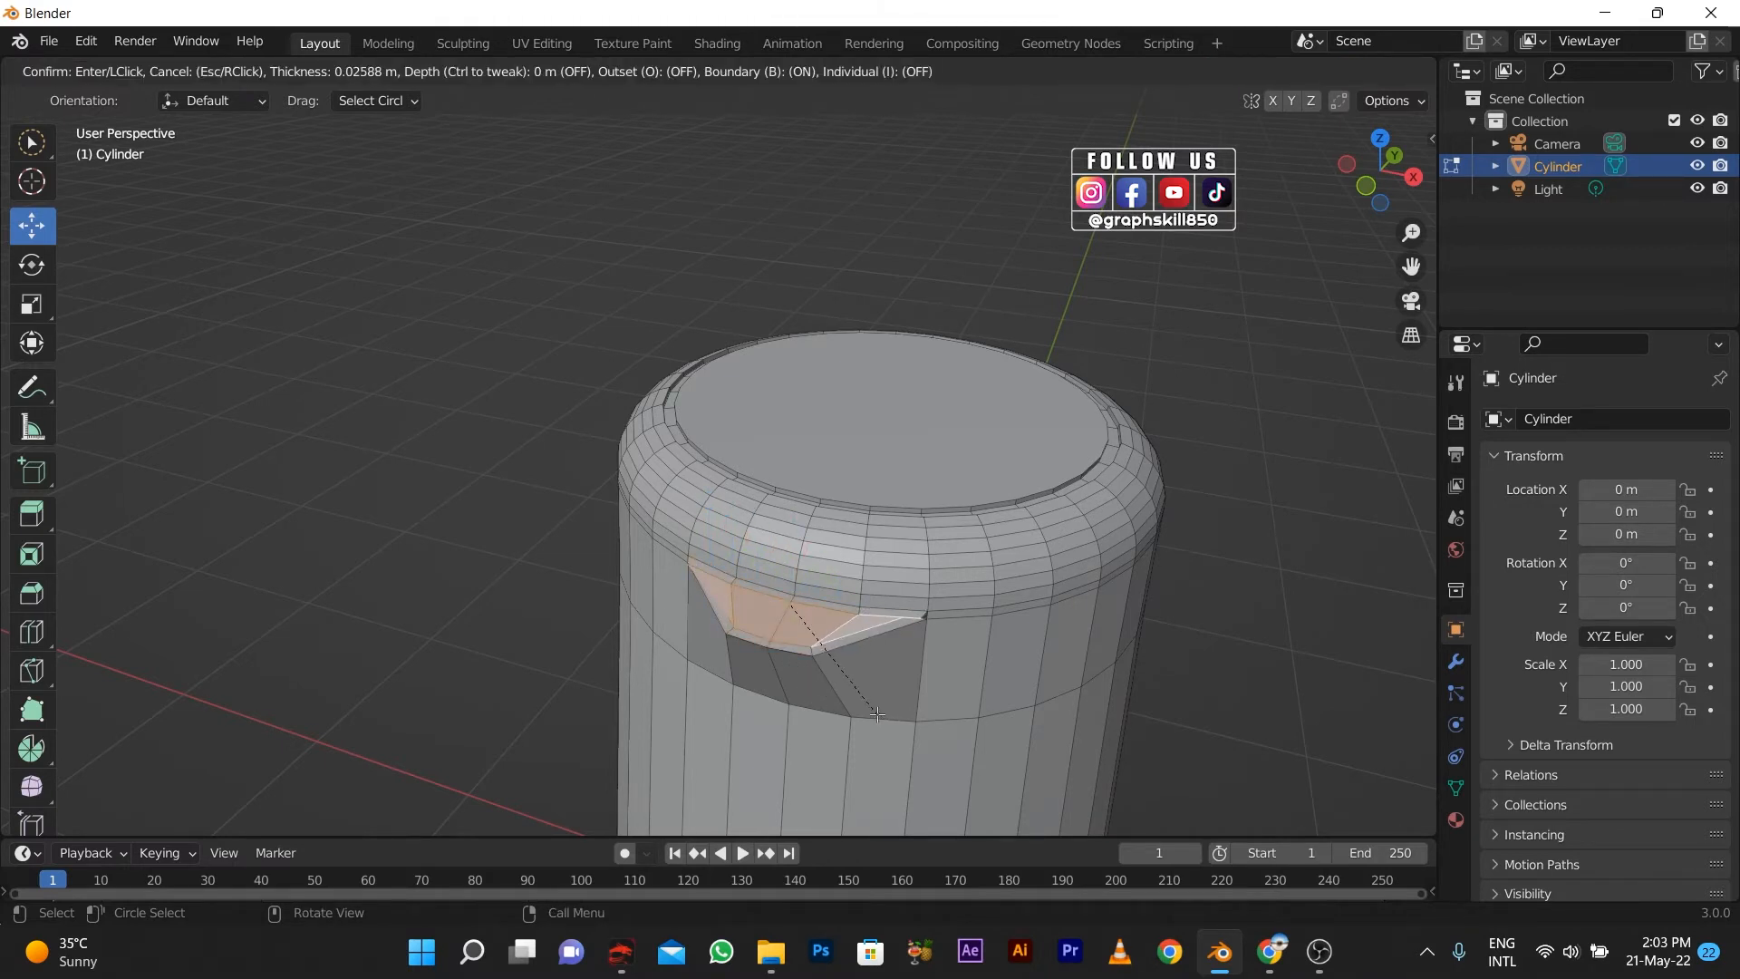
pyautogui.click(865, 691)
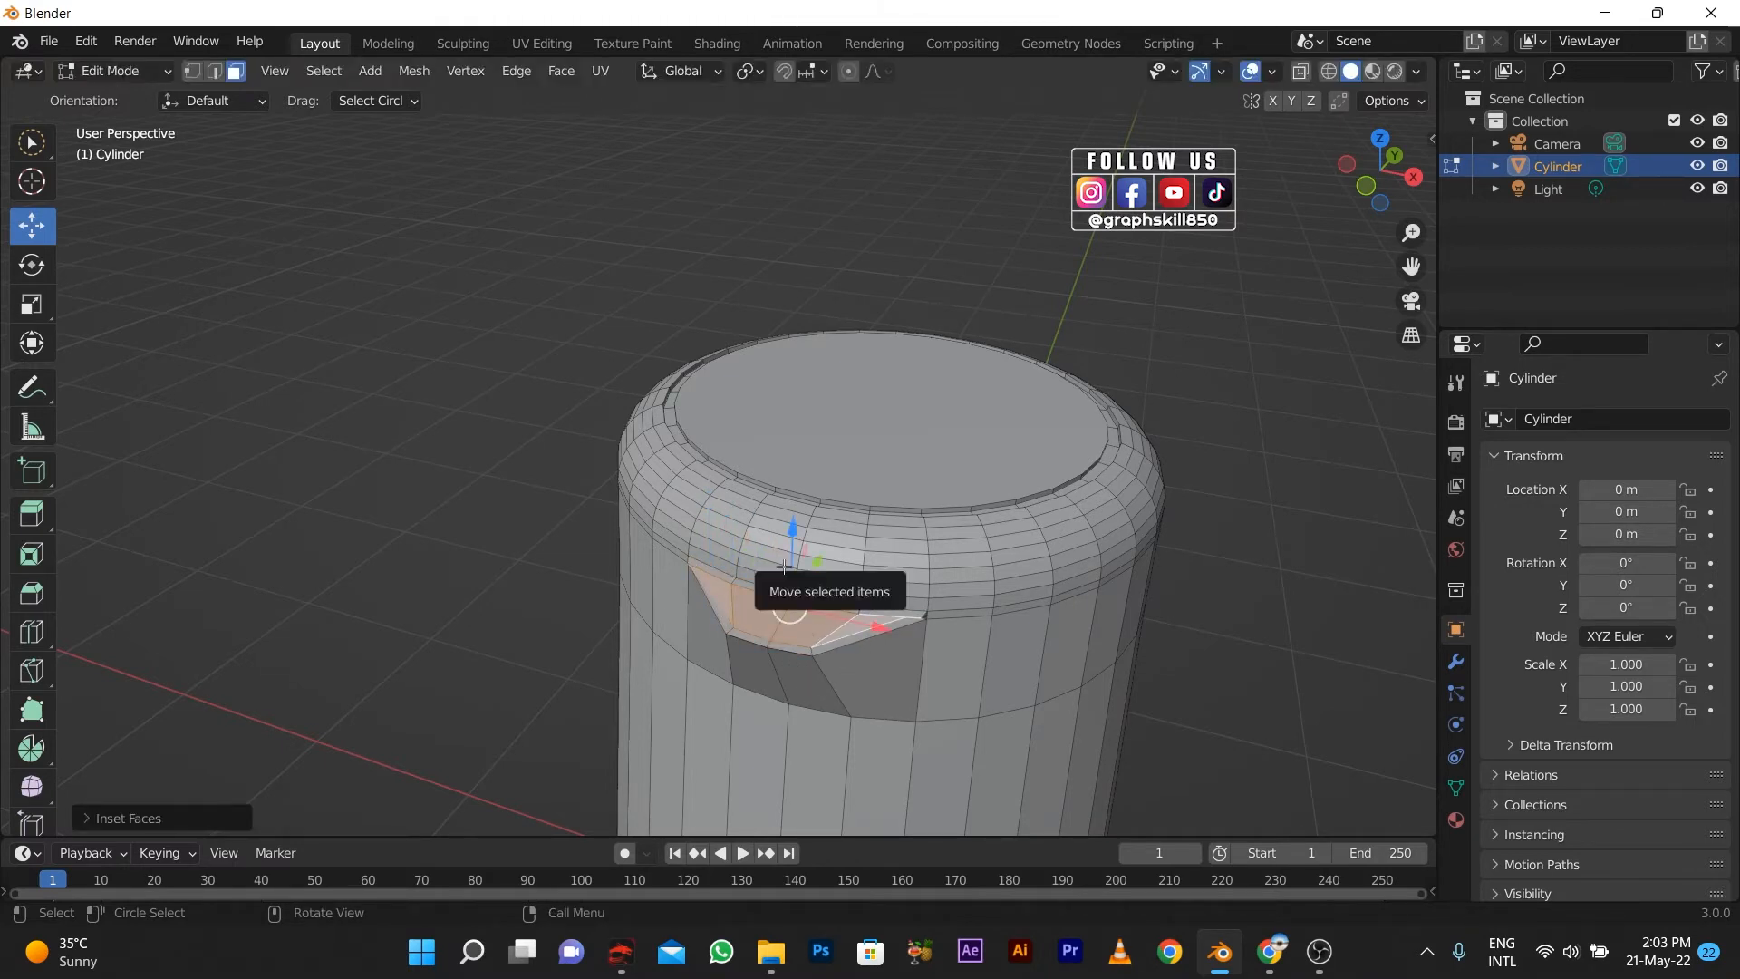
# Extrude the inset spout faces down into the spout to hollow it, adjust their position, and return to Object Mode.
pyautogui.press('e')
pyautogui.click(794, 667)
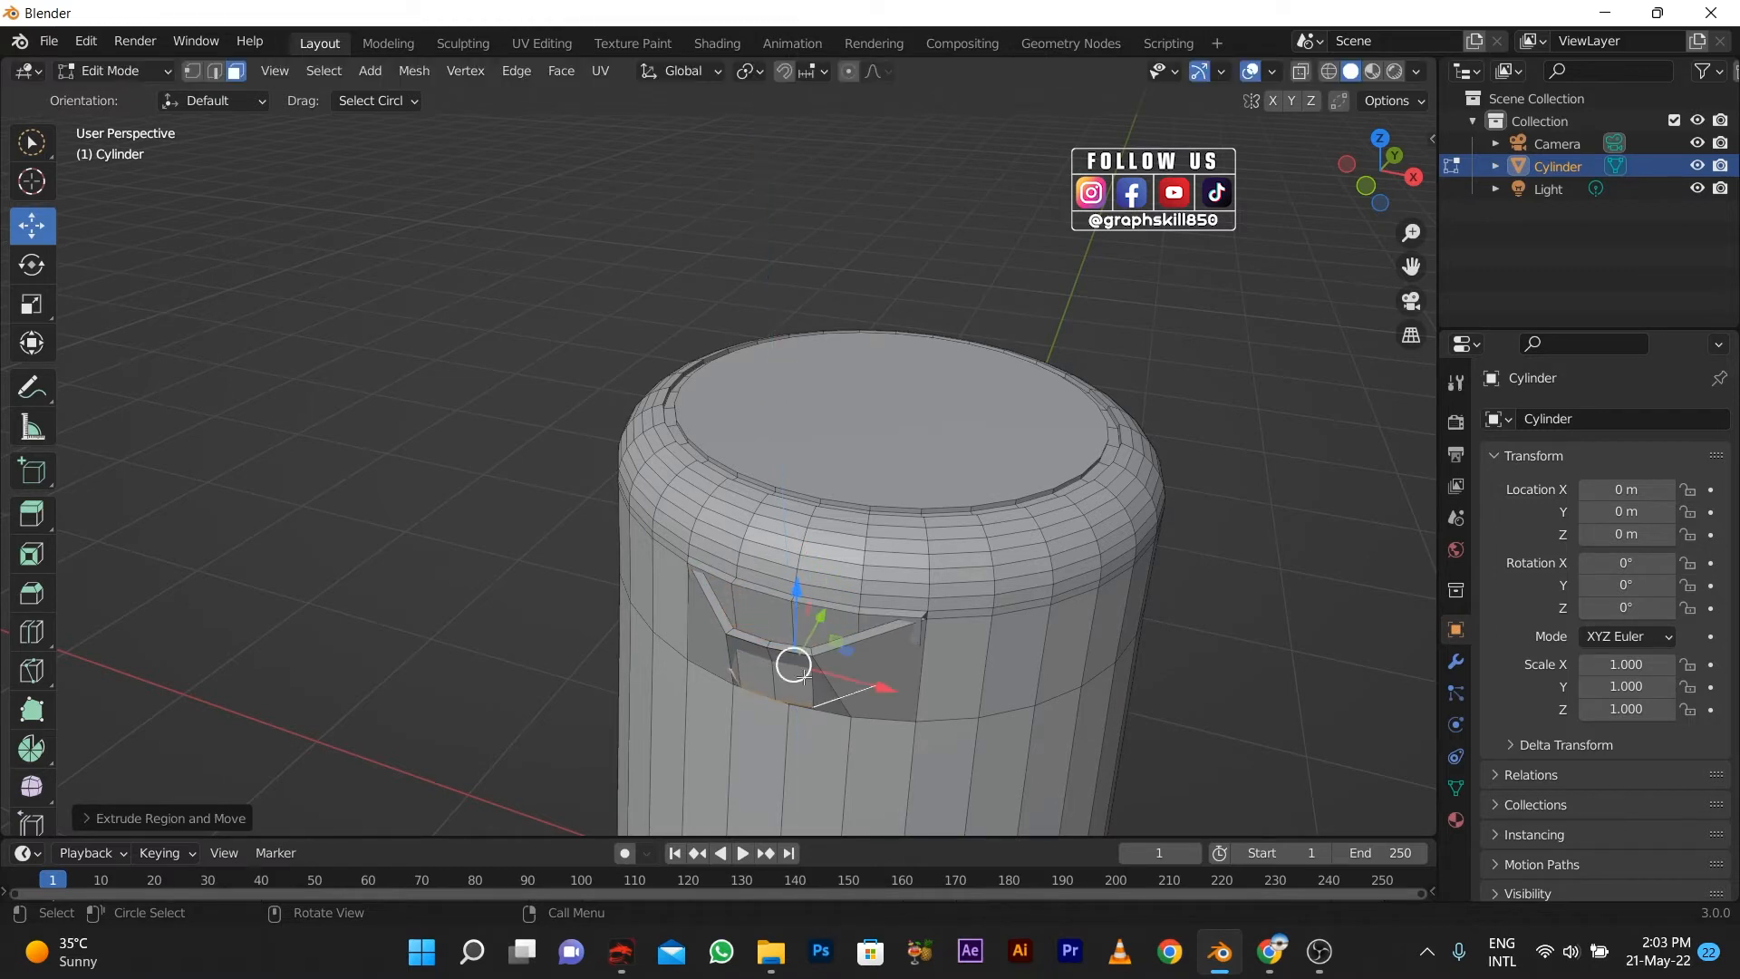
pyautogui.press('g')
pyautogui.click(811, 639)
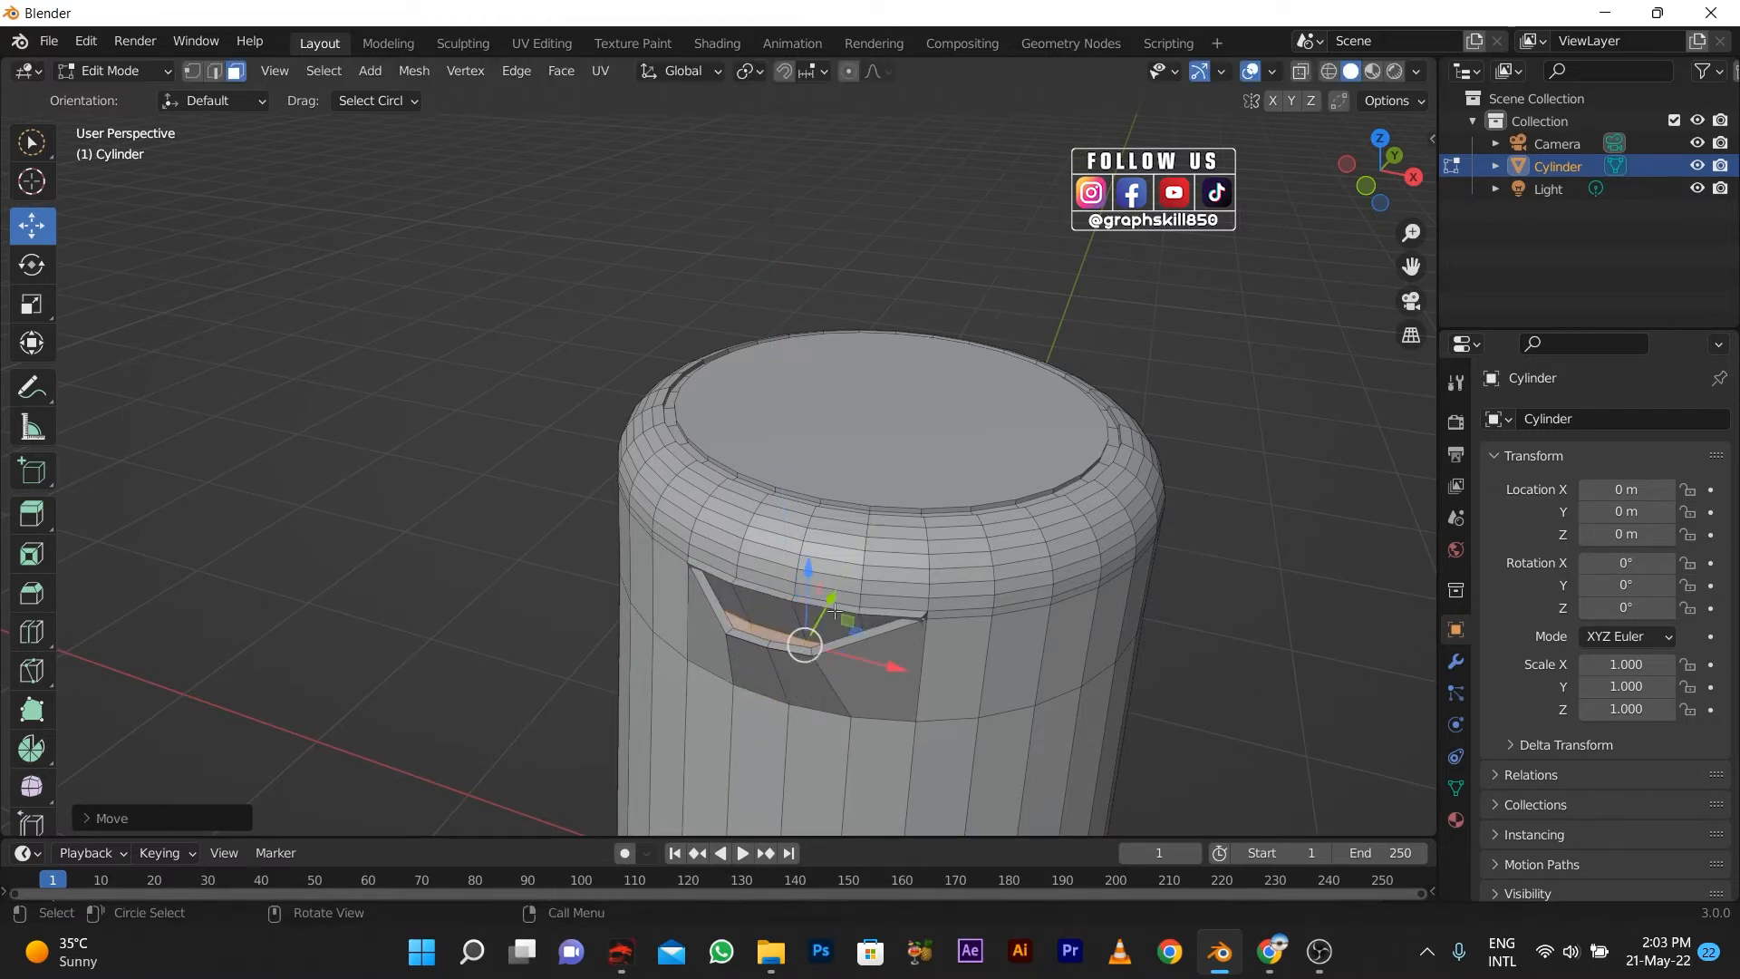
pyautogui.moveTo(811, 639); pyautogui.dragTo(590, 633, button='middle')
pyautogui.press('Tab')
pyautogui.scroll(-3, 640, 522)
pyautogui.moveTo(672, 551); pyautogui.dragTo(698, 477, button='middle')
pyautogui.scroll(4, 754, 421)
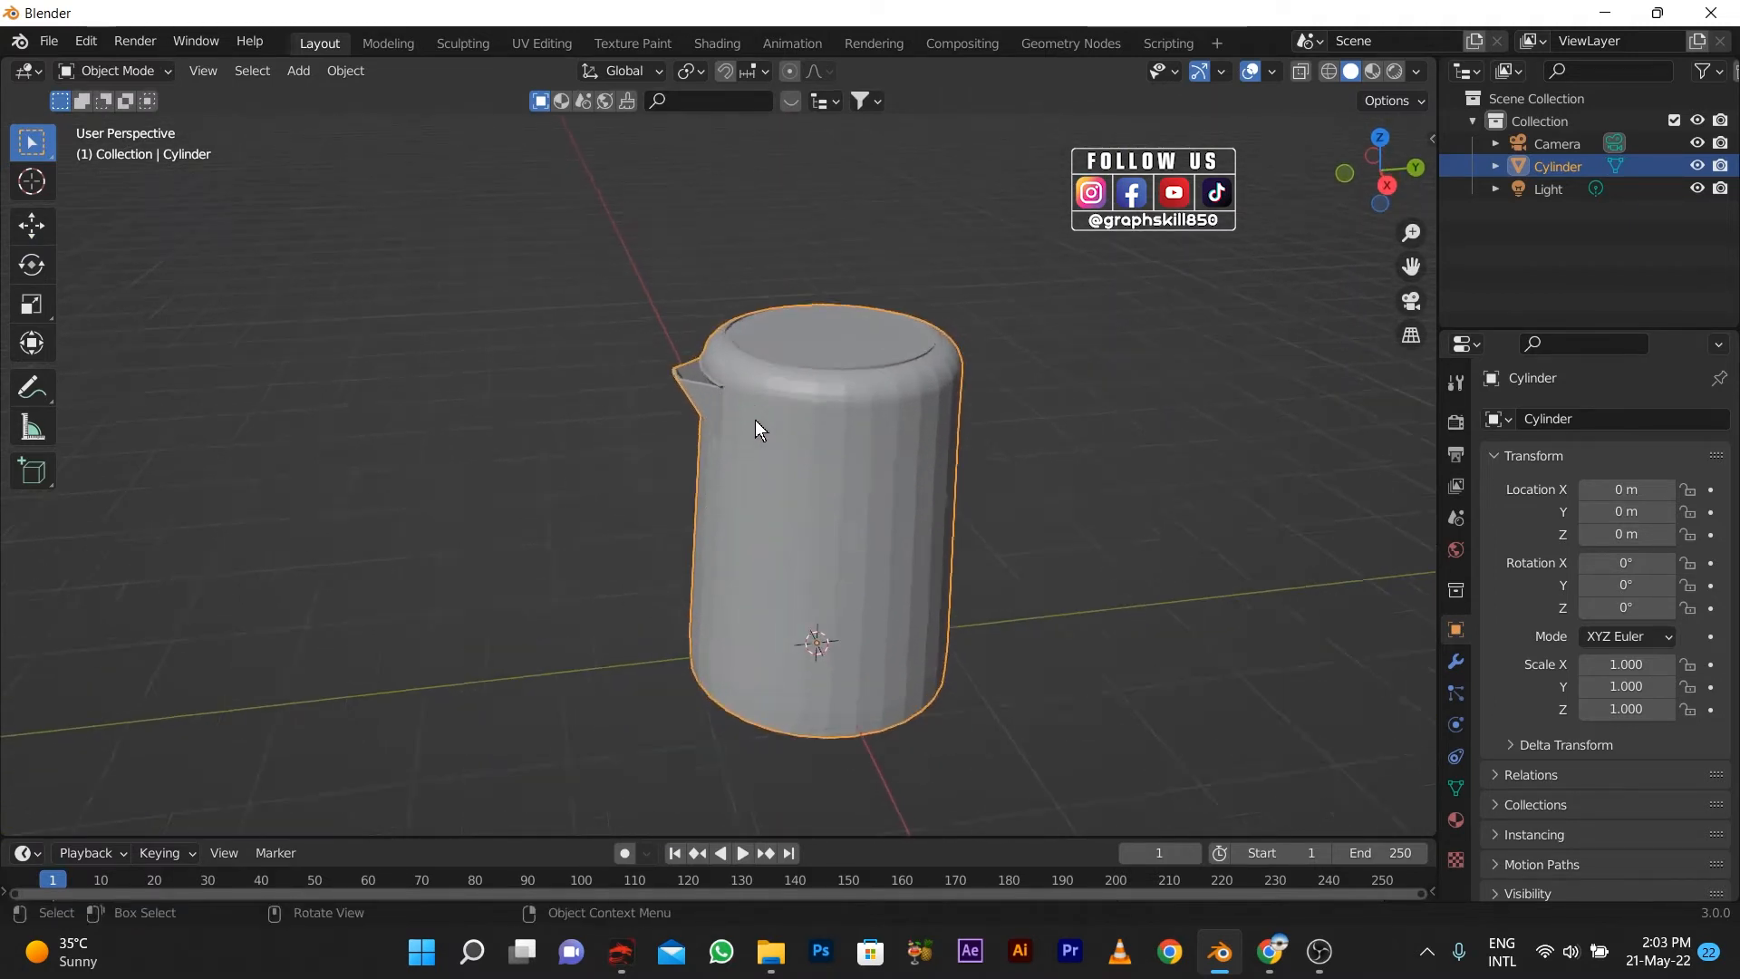
pyautogui.rightClick(755, 421)
pyautogui.click(755, 420)
# Select the thin face loop near the base and extrude it slightly inward along its normals to cut a groove.
pyautogui.press('Tab')
pyautogui.moveTo(827, 668); pyautogui.dragTo(824, 759, button='middle')
pyautogui.keyDown('alt'); pyautogui.click(821, 760); pyautogui.keyUp('alt')
pyautogui.click(816, 760)
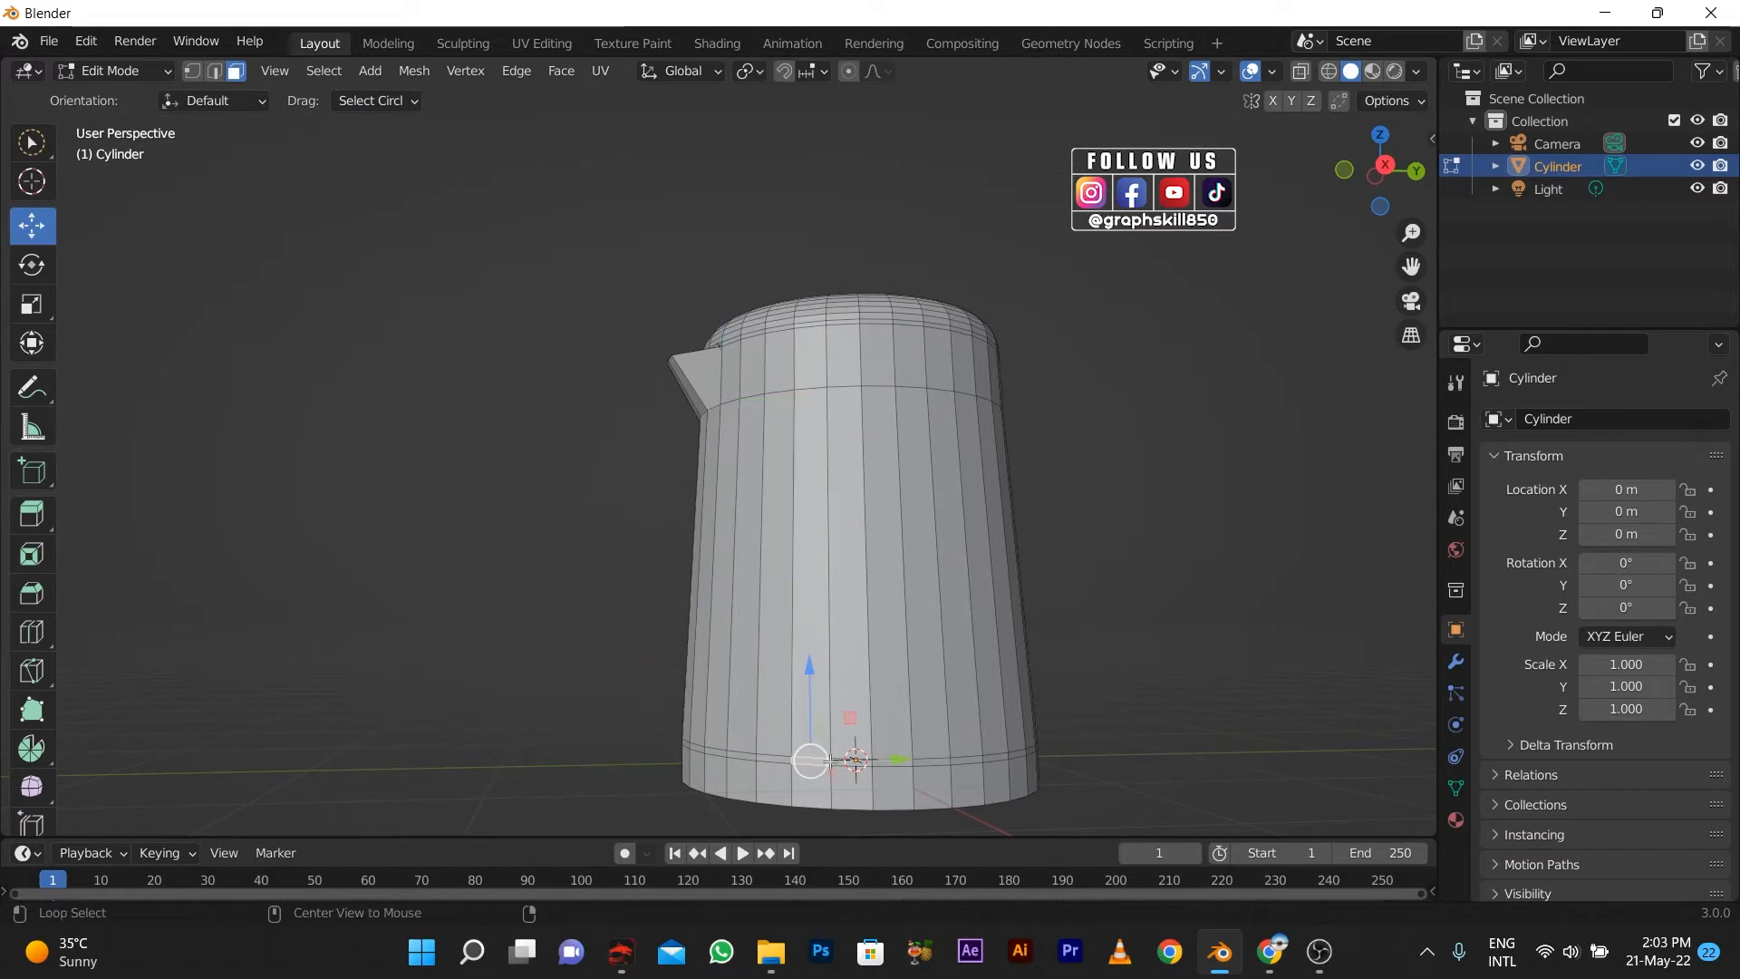
pyautogui.keyDown('alt'); pyautogui.click(832, 761); pyautogui.keyUp('alt')
pyautogui.hotkey('alt', 'e')
pyautogui.click(835, 785)
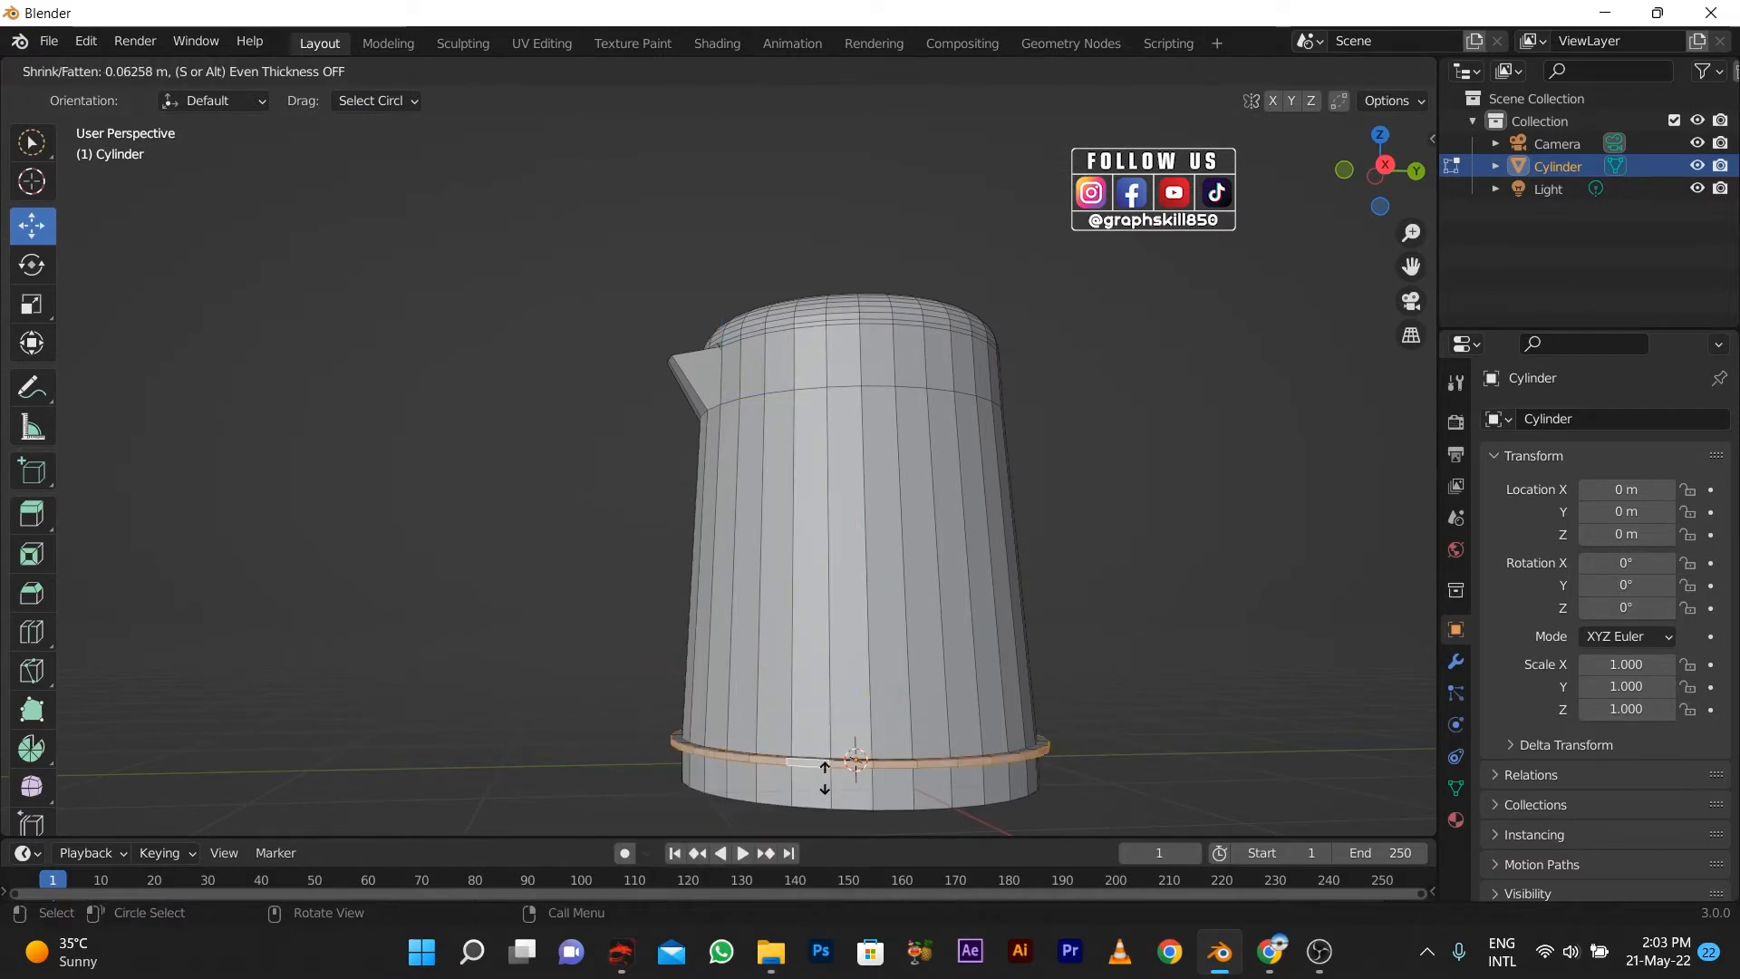
pyautogui.click(835, 781)
pyautogui.press('Tab')
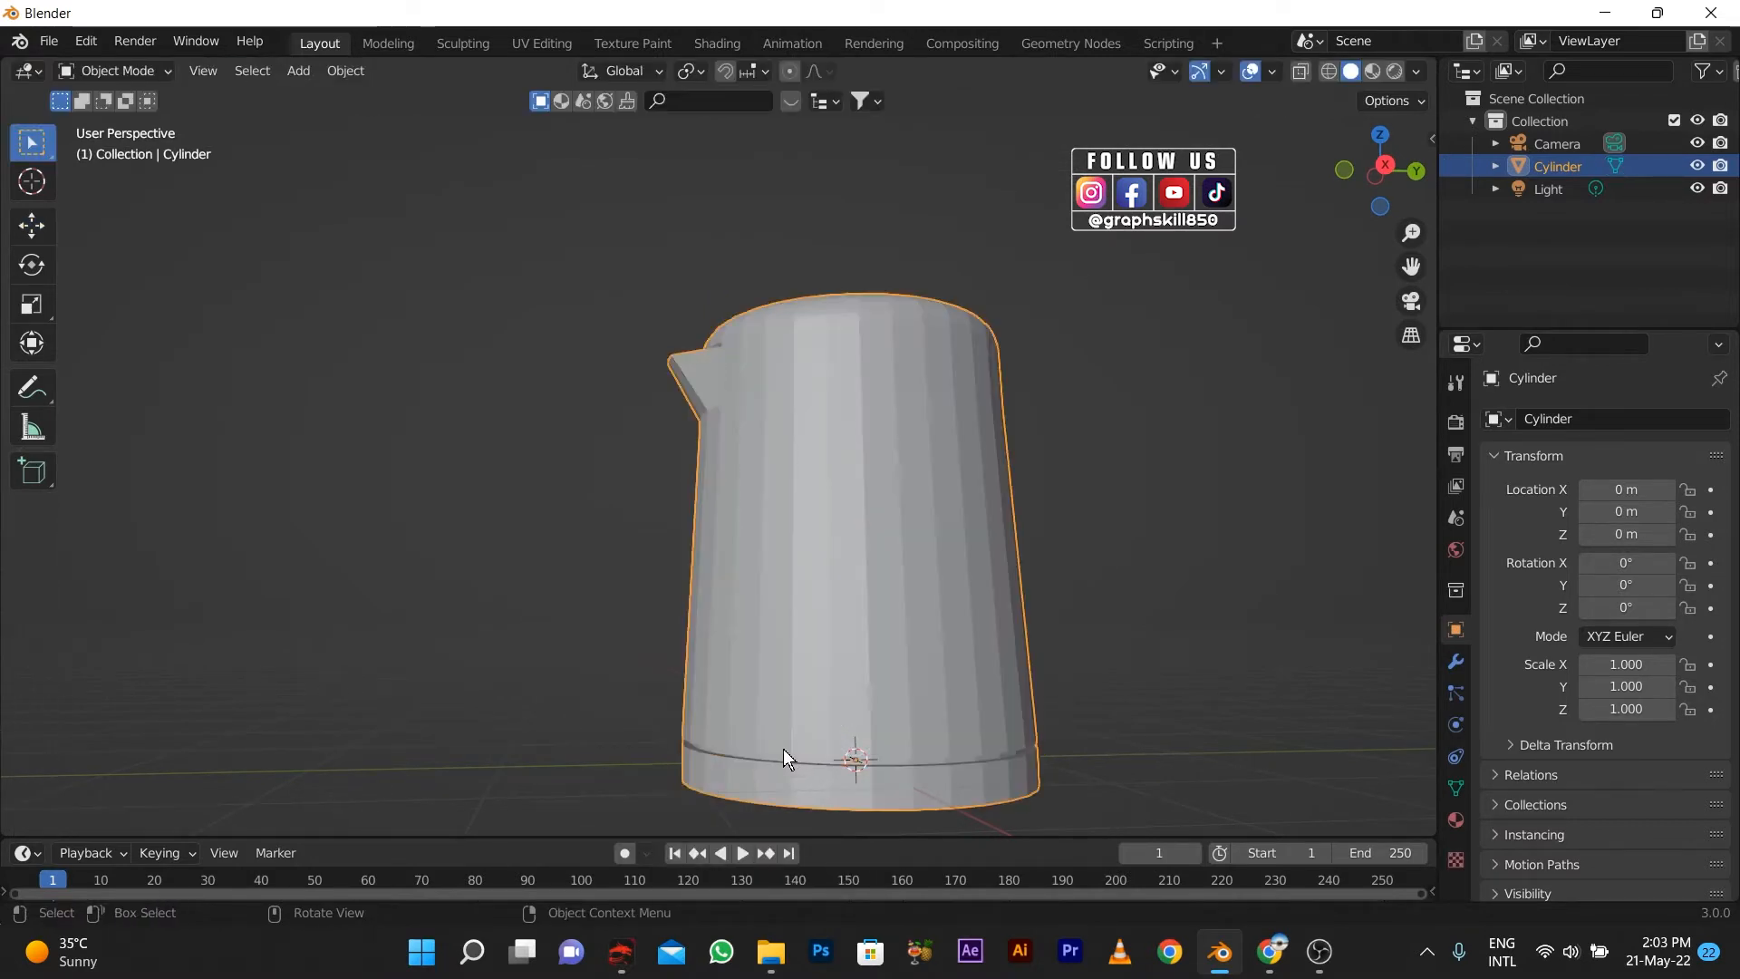
# Select the middle face at the back of the band under the rim and align to the right side view.
pyautogui.scroll(-2, 677, 545)
pyautogui.moveTo(680, 546); pyautogui.dragTo(456, 673, button='middle')
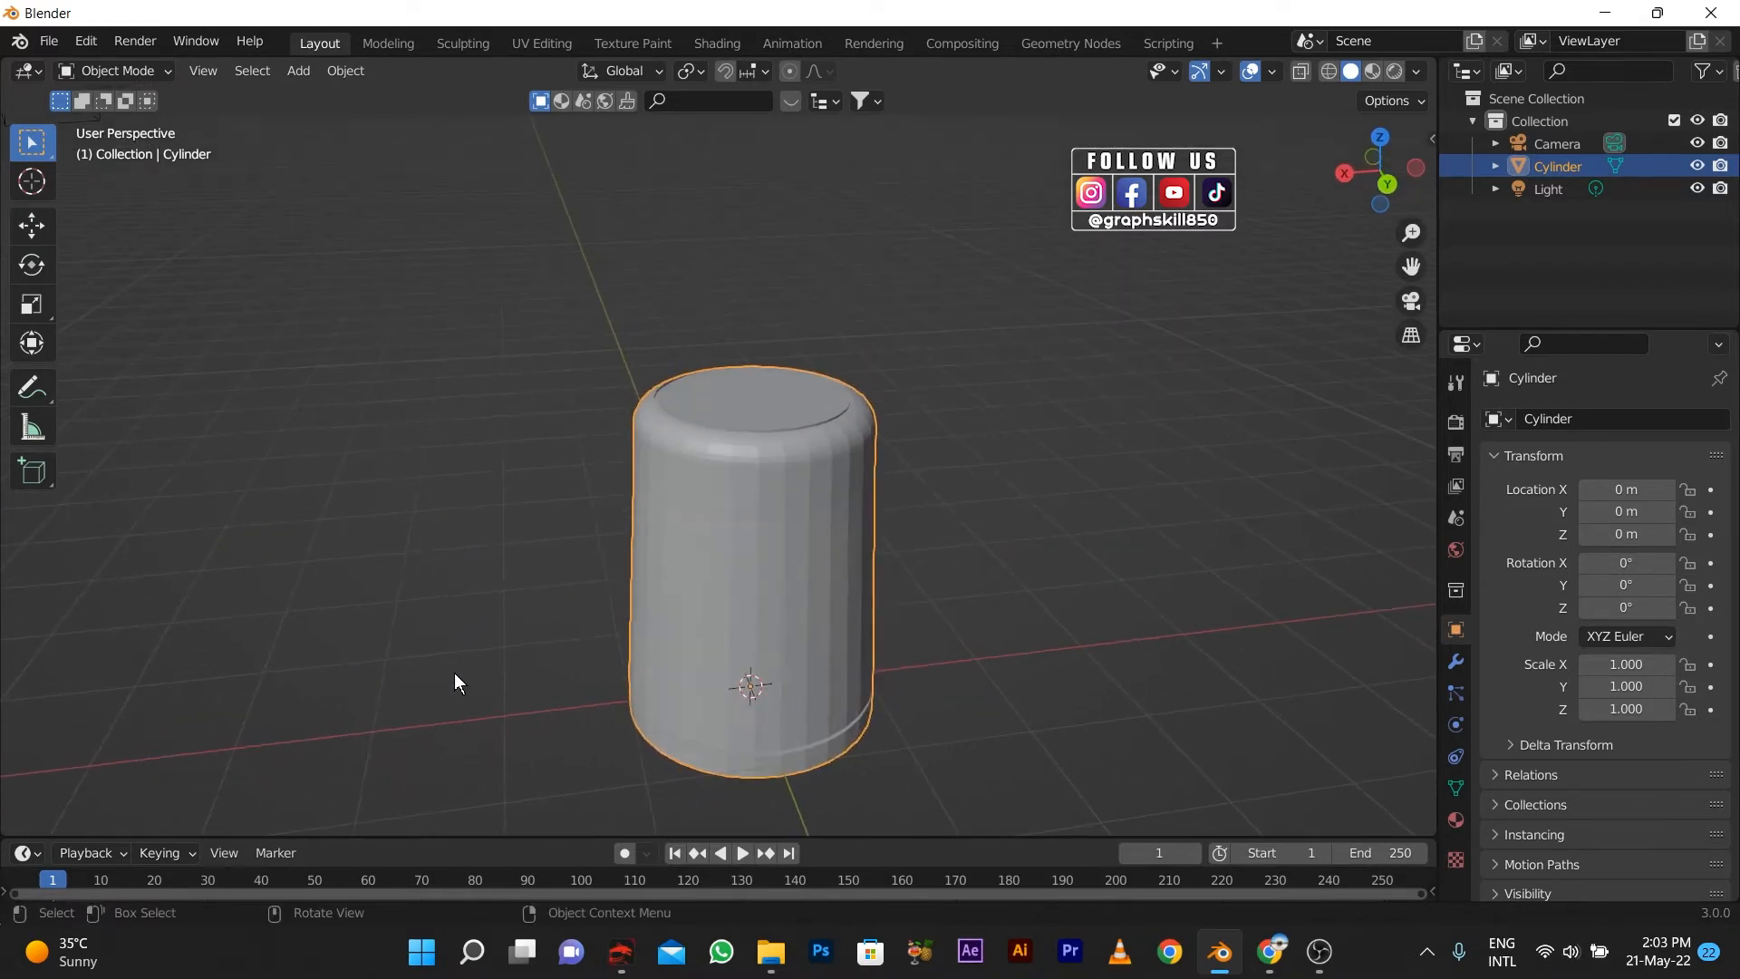
pyautogui.click(1376, 188)
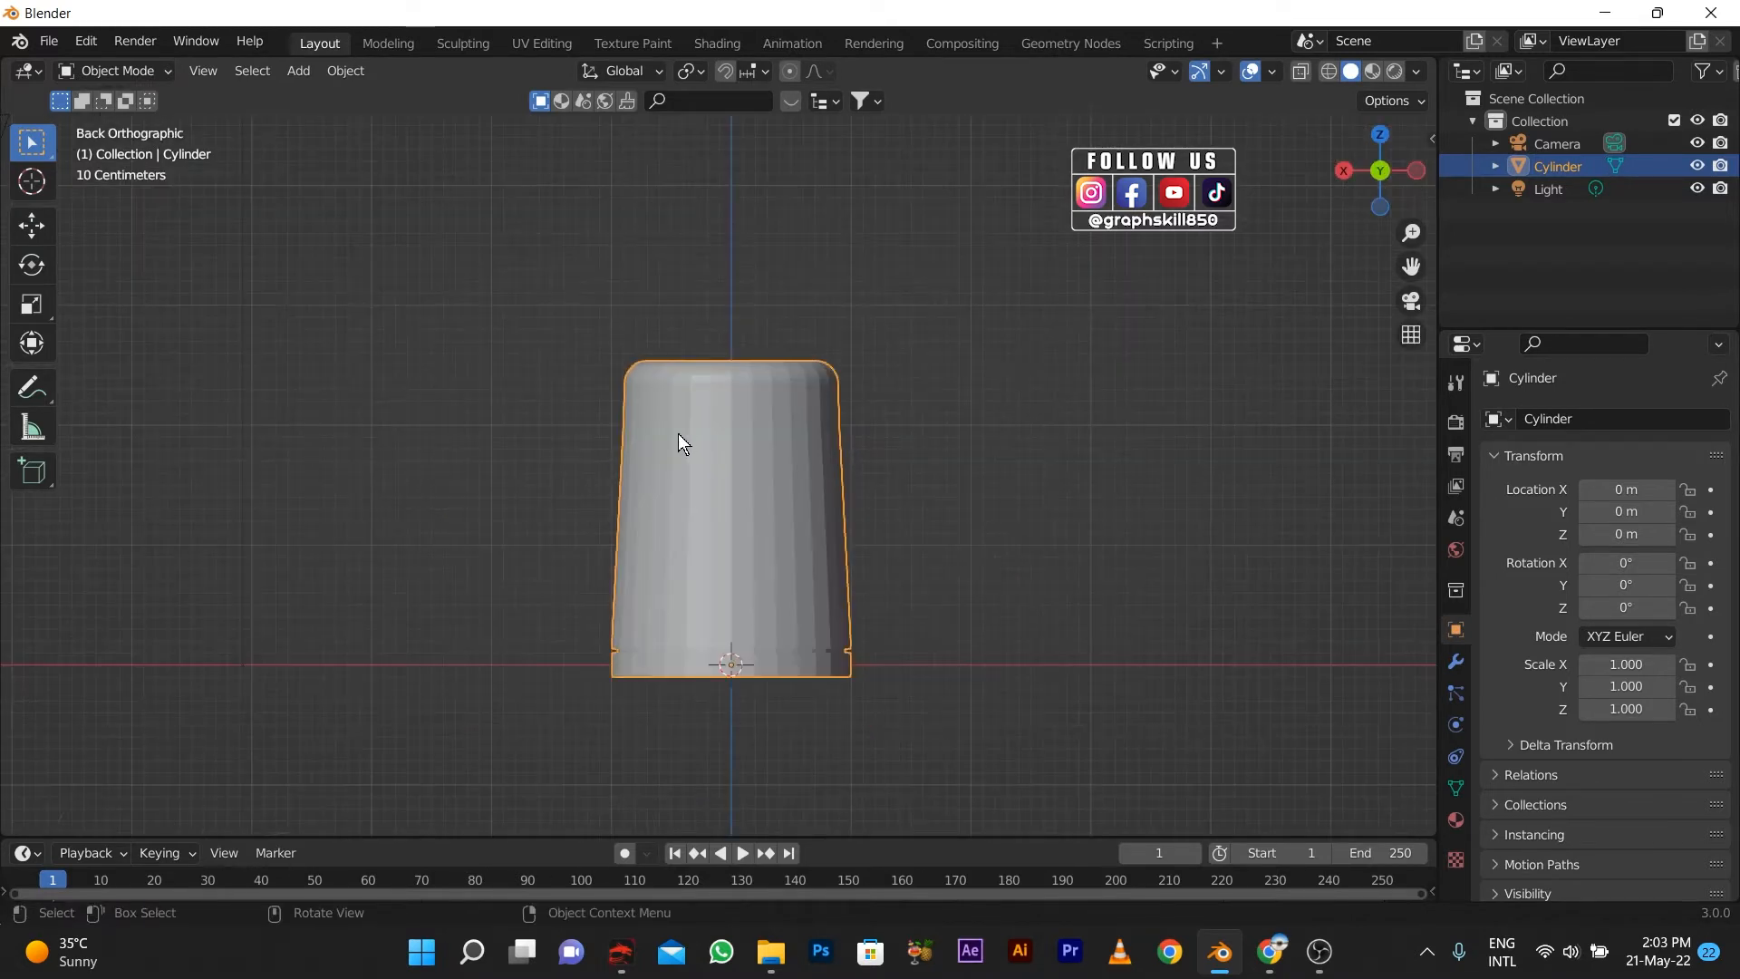
pyautogui.press('Tab')
pyautogui.keyDown('alt'); pyautogui.click(719, 413); pyautogui.keyUp('alt')
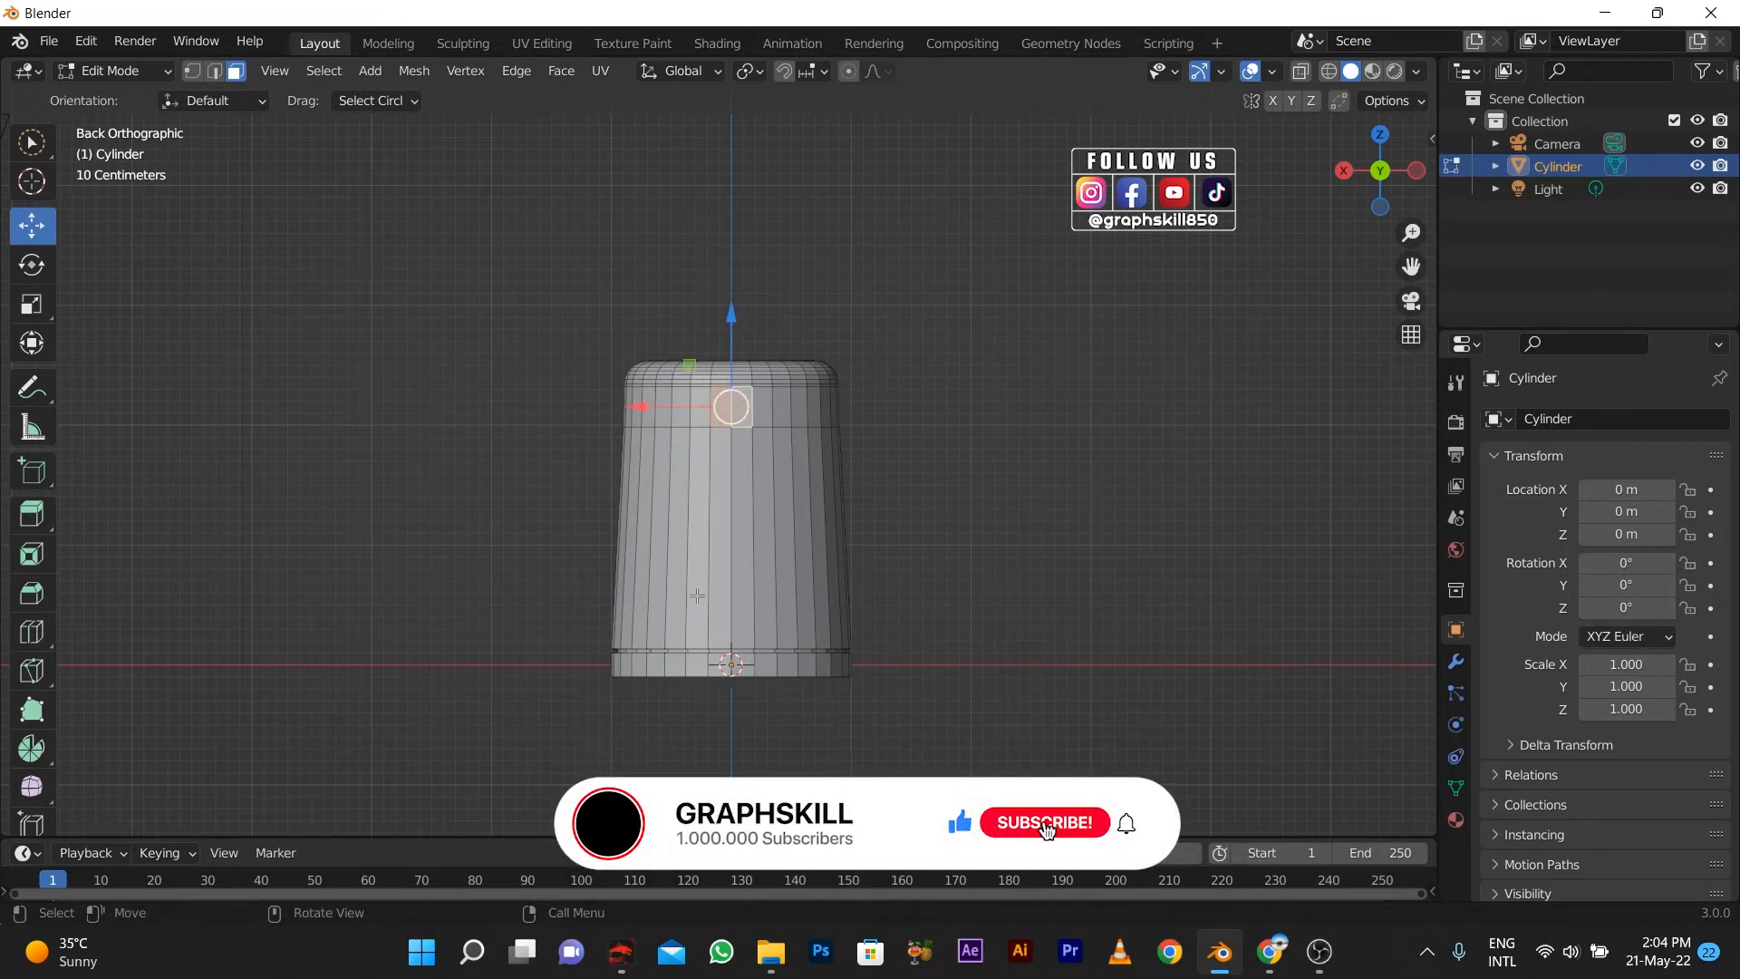
pyautogui.moveTo(675, 594); pyautogui.dragTo(829, 610, button='middle')
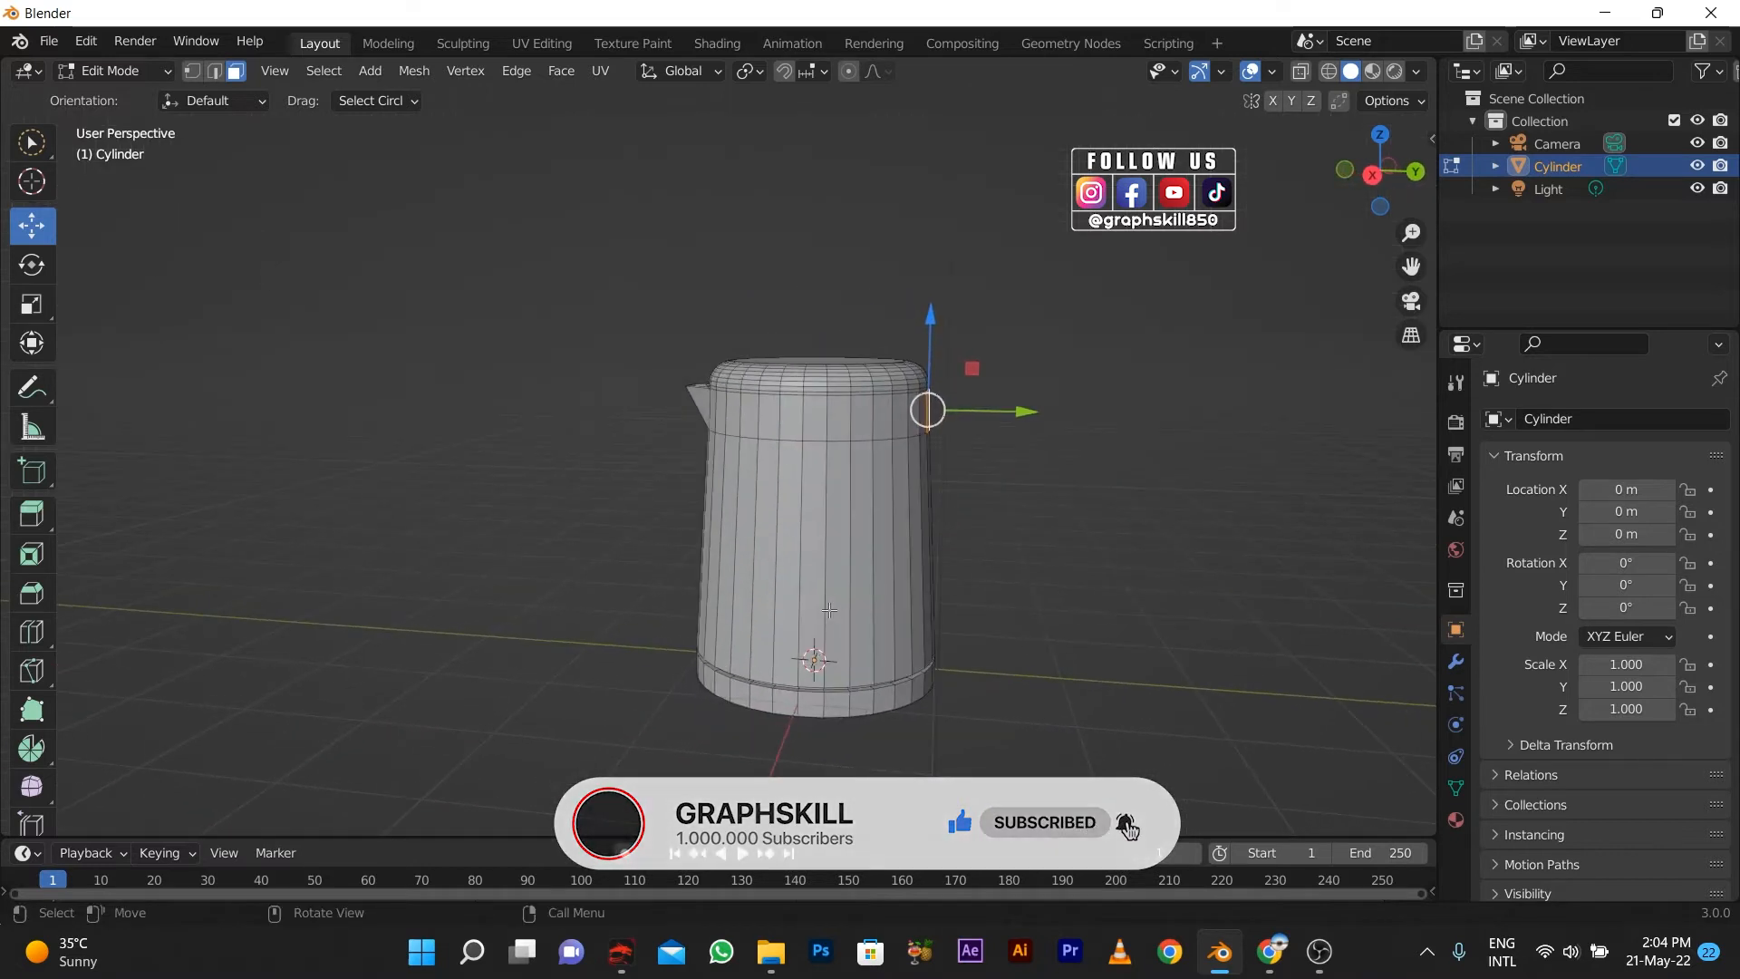
pyautogui.press('KP_1')
pyautogui.press('KP_3')
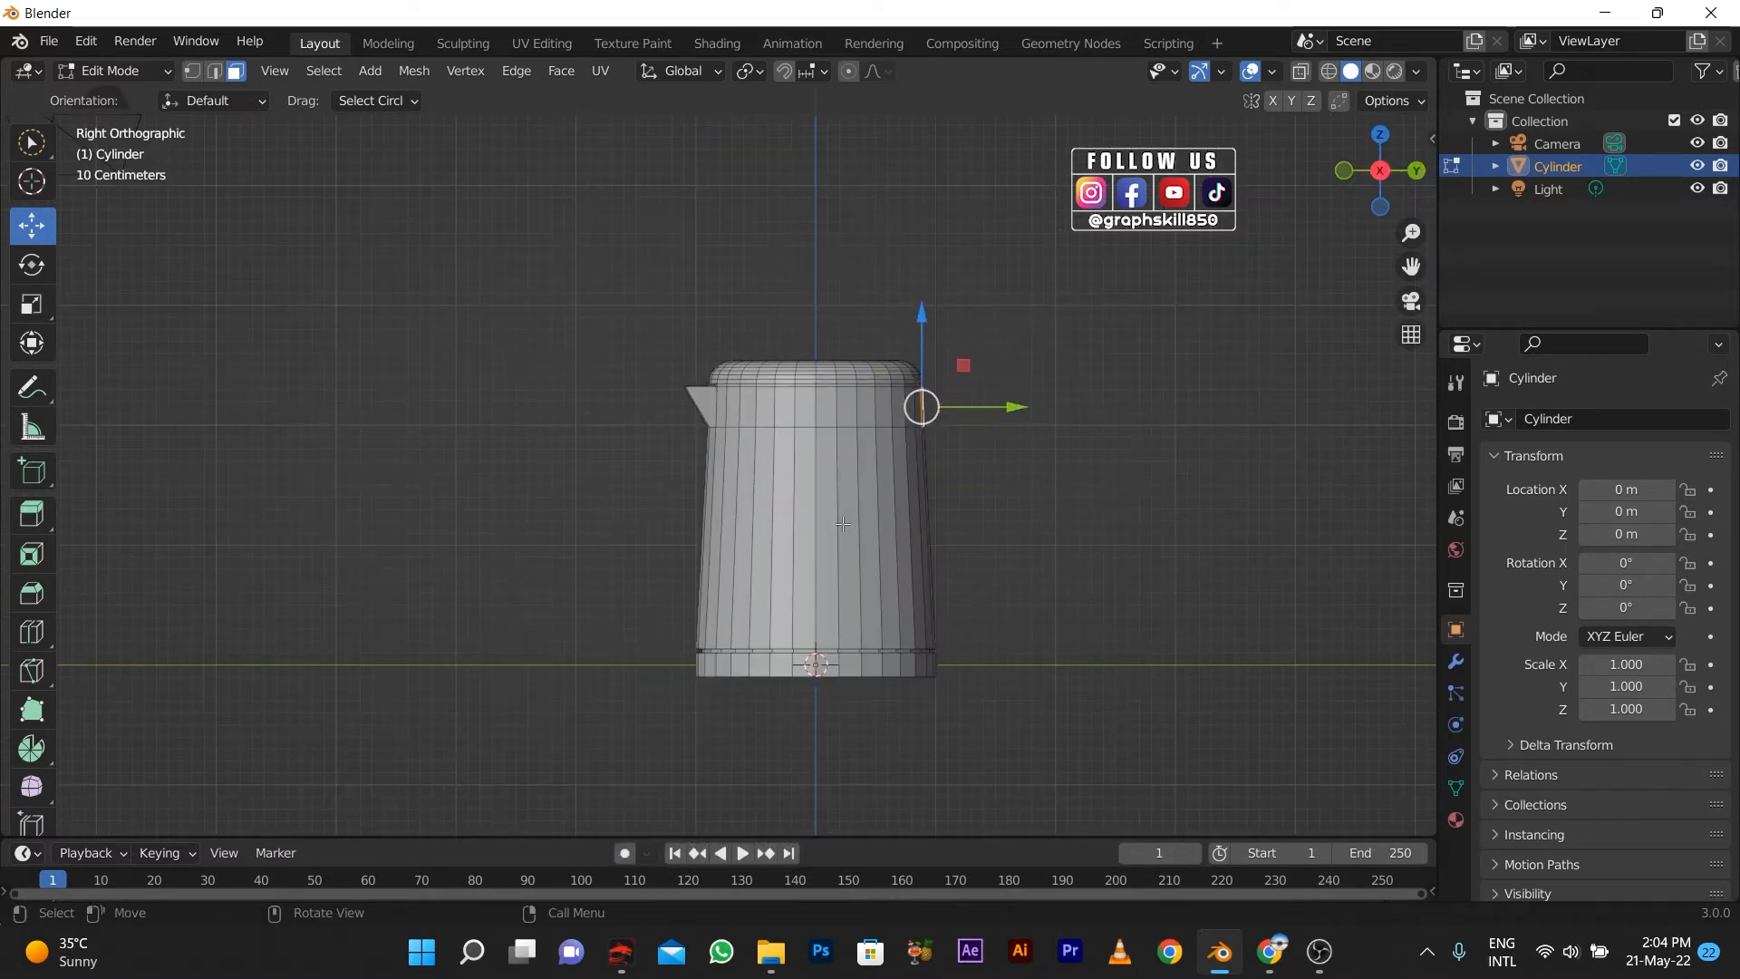
pyautogui.keyDown('ctrl'); pyautogui.rightClick(991, 404); pyautogui.keyUp('ctrl')
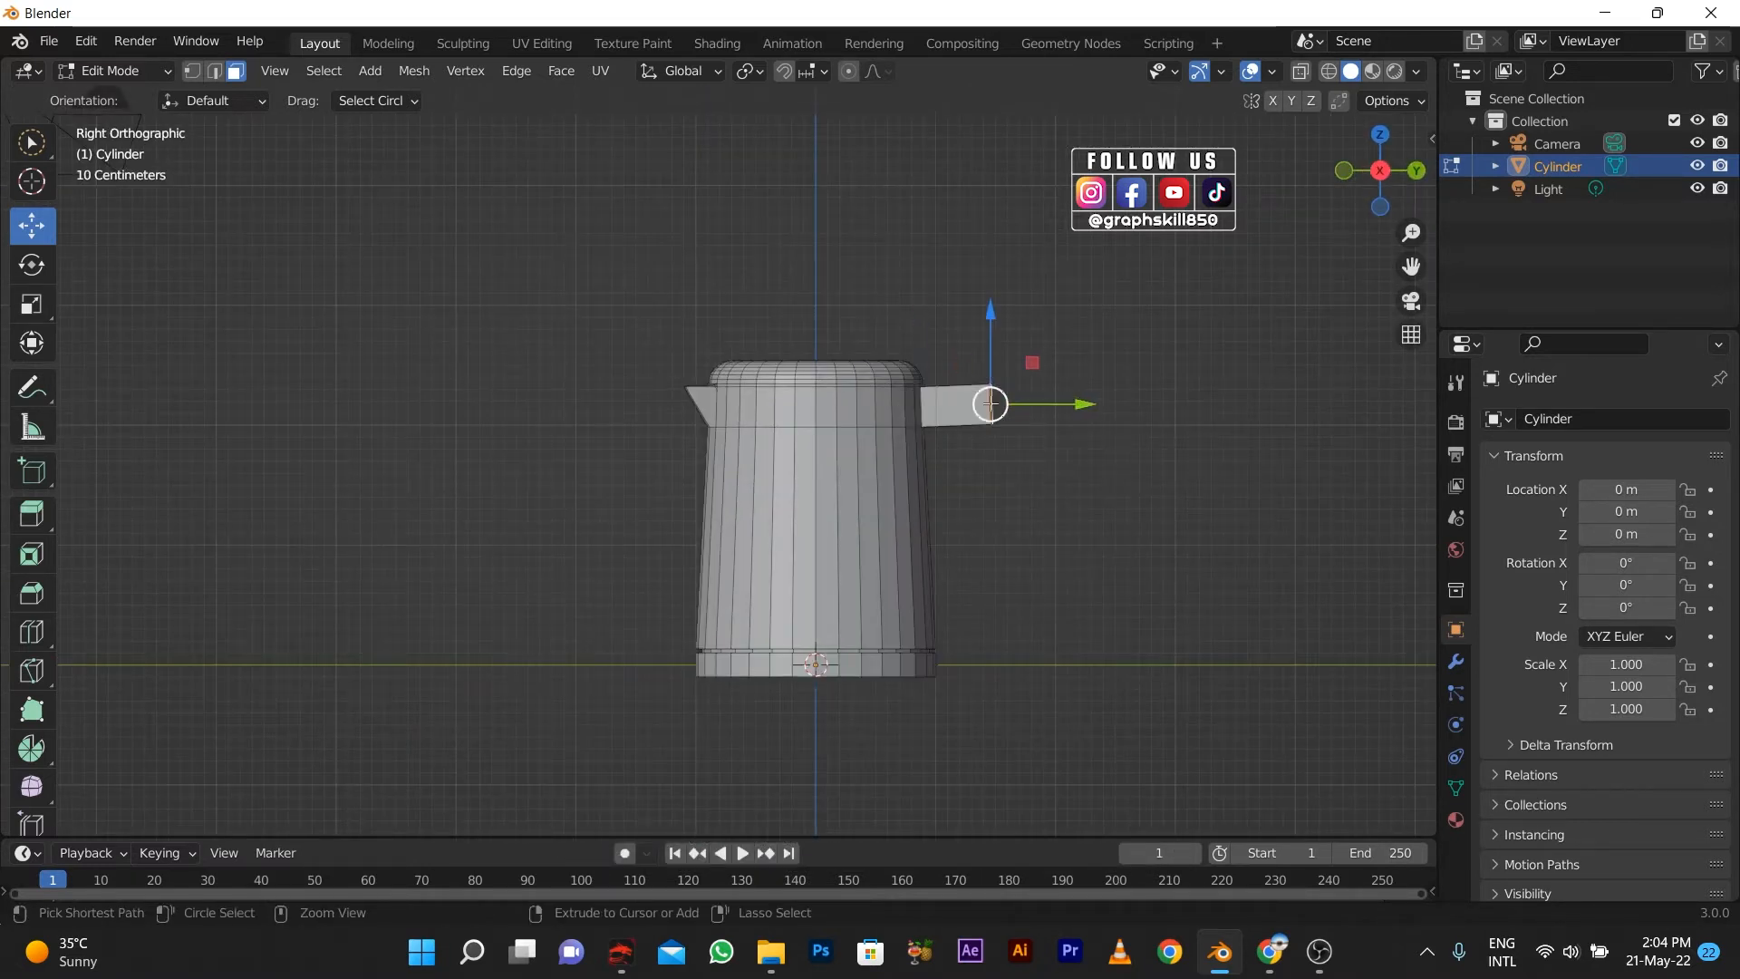
pyautogui.hotkey('ctrl', 'z')
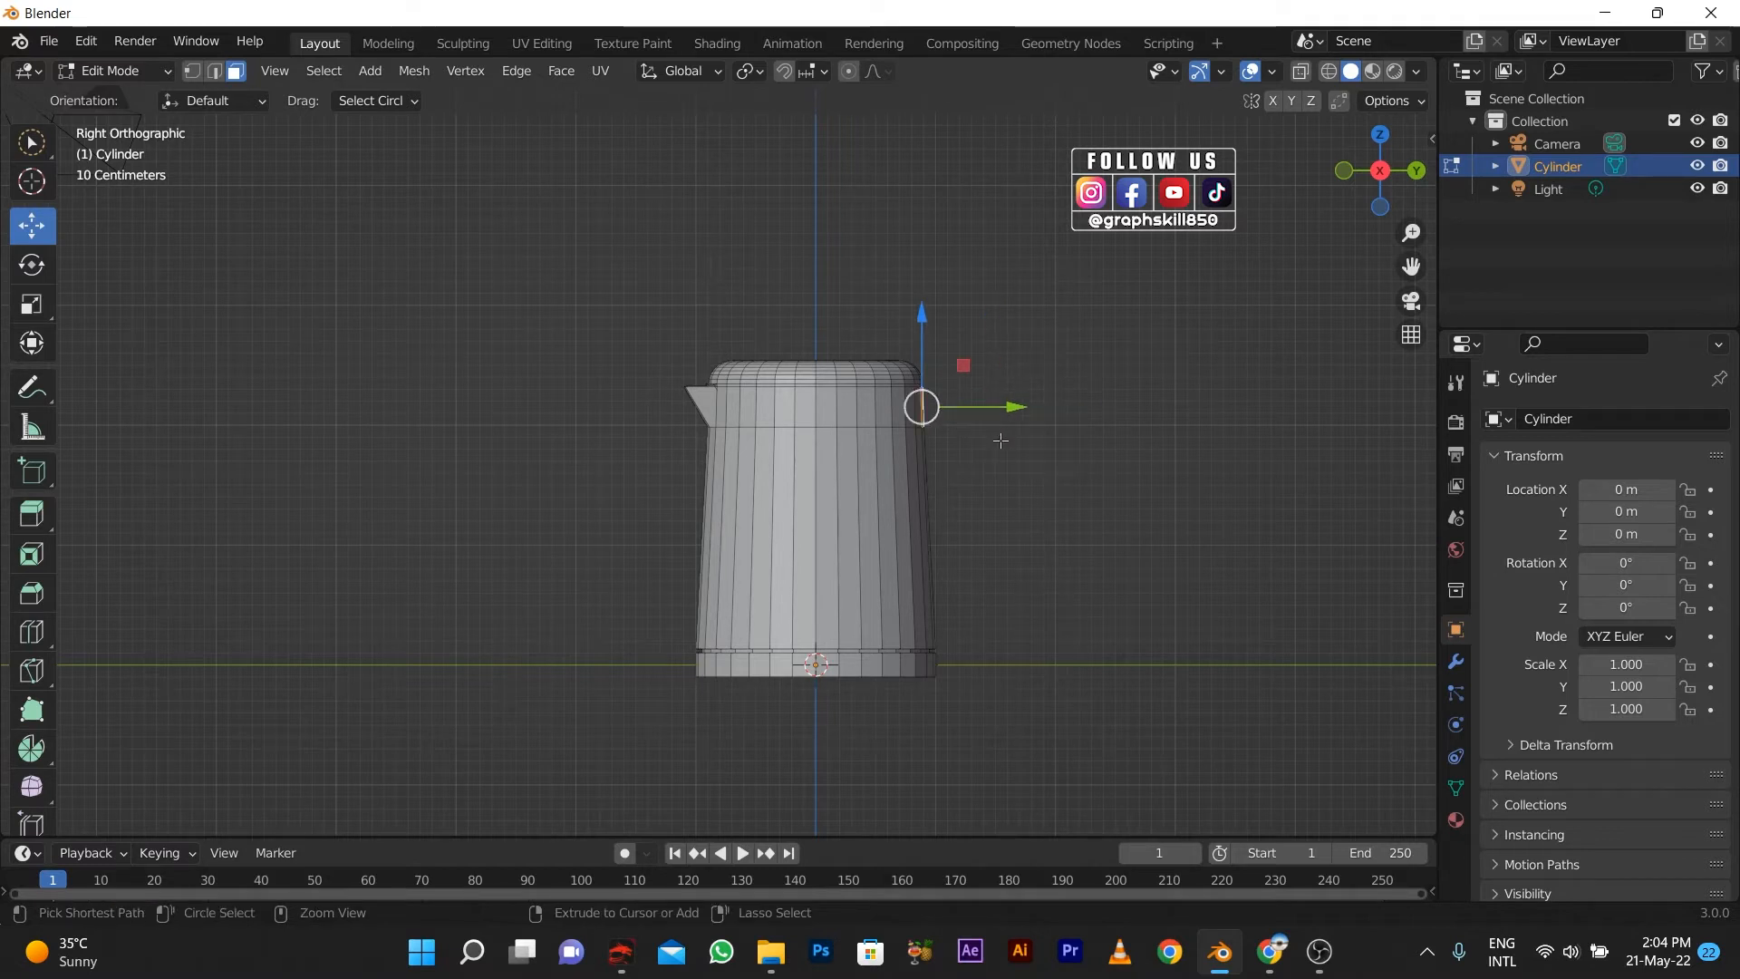
pyautogui.keyDown('ctrl'); pyautogui.rightClick(970, 402); pyautogui.keyUp('ctrl')
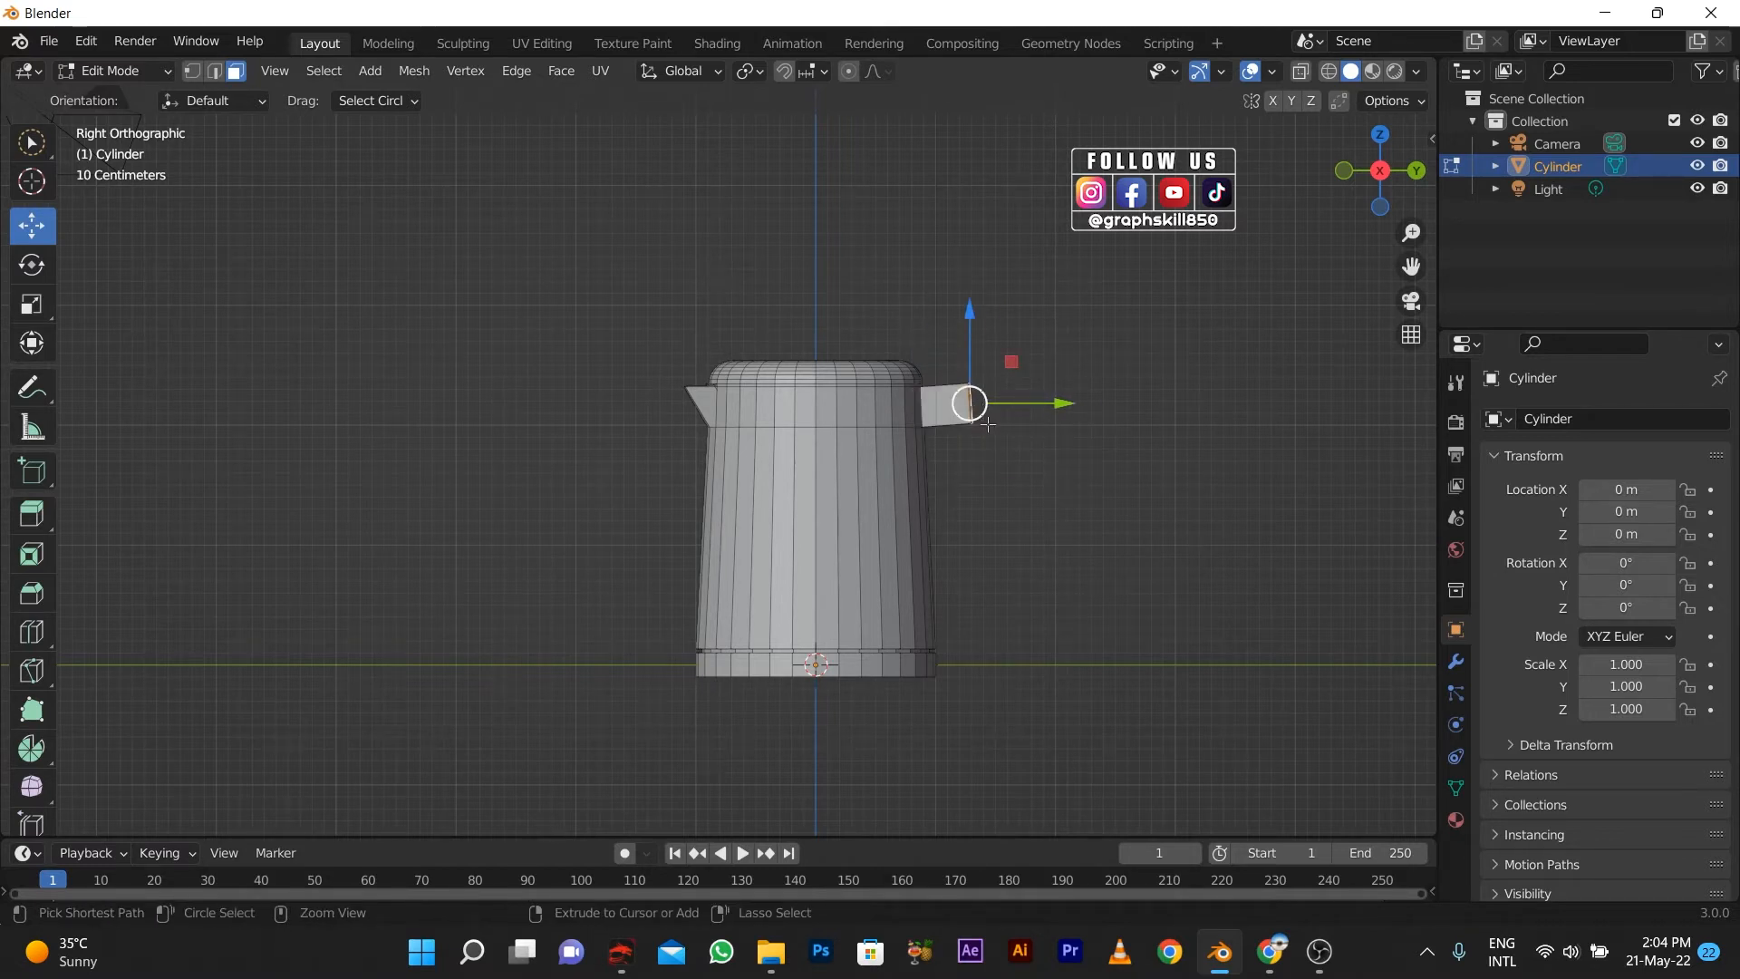
pyautogui.hotkey('ctrl', 'z')
# Extrude the selected back face about 0.45 m outward from the body to start the handle.
pyautogui.scroll(2, 995, 404)
pyautogui.keyDown('shift'); pyautogui.moveTo(994, 404); pyautogui.dragTo(634, 404, button='middle'); pyautogui.keyUp('shift')
pyautogui.scroll(2, 652, 399)
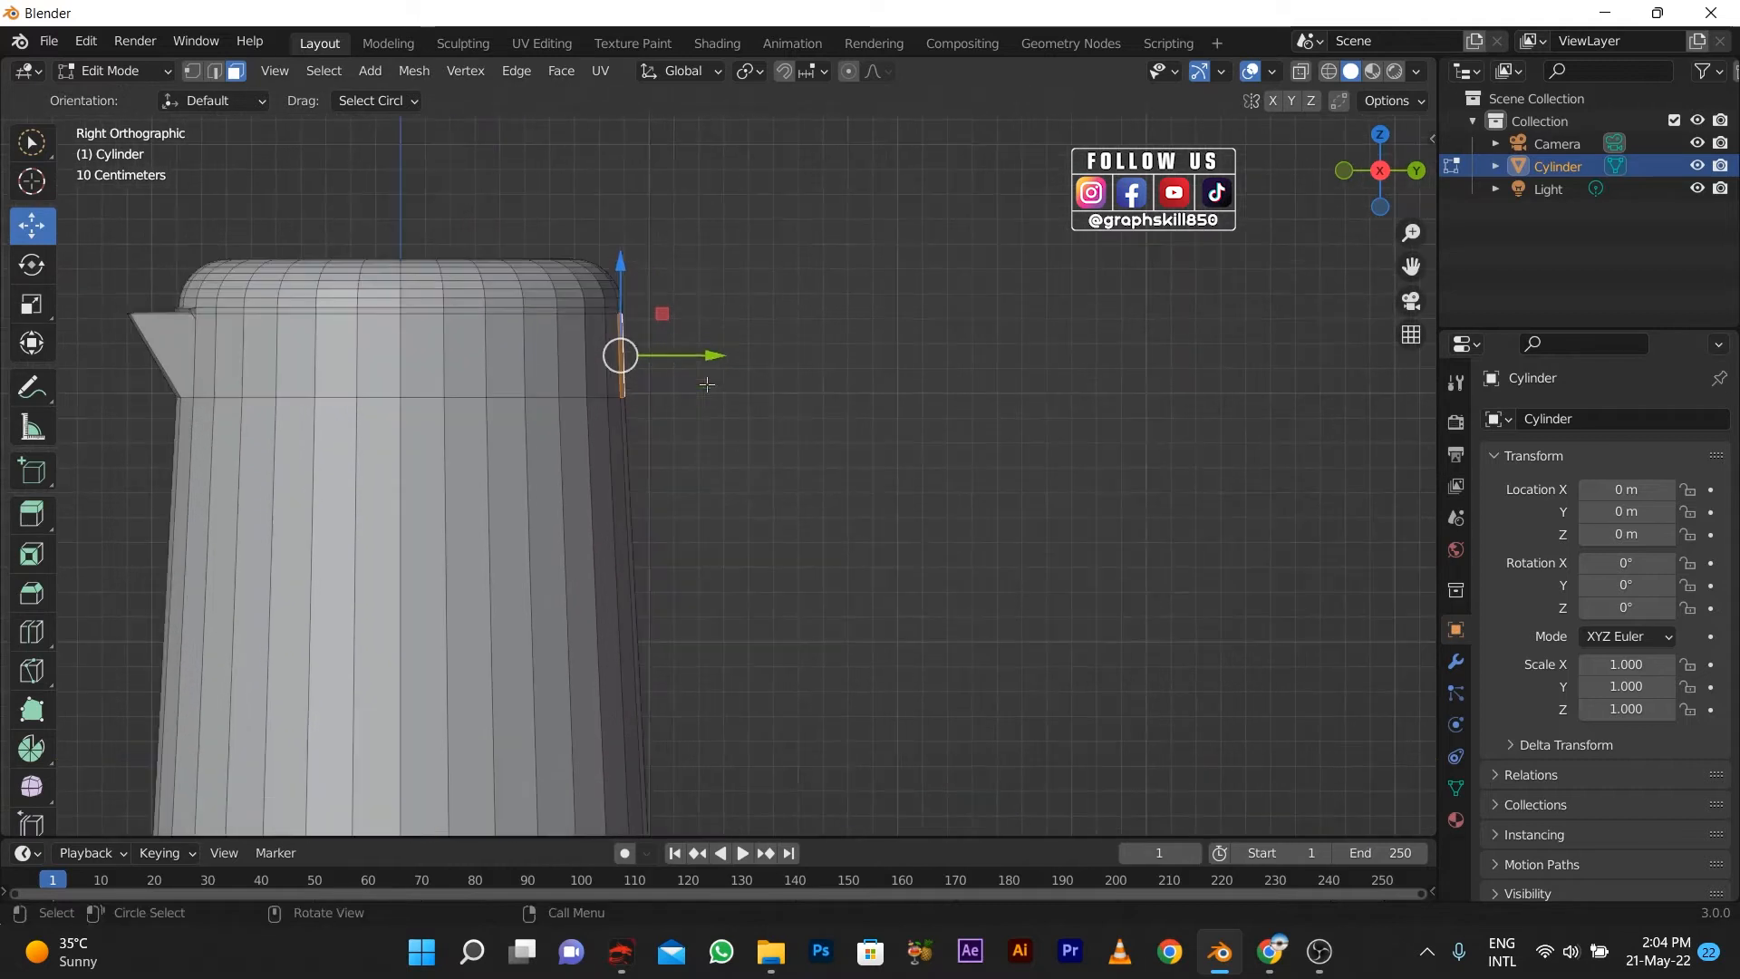
pyautogui.keyDown('ctrl'); pyautogui.rightClick(733, 352); pyautogui.keyUp('ctrl')
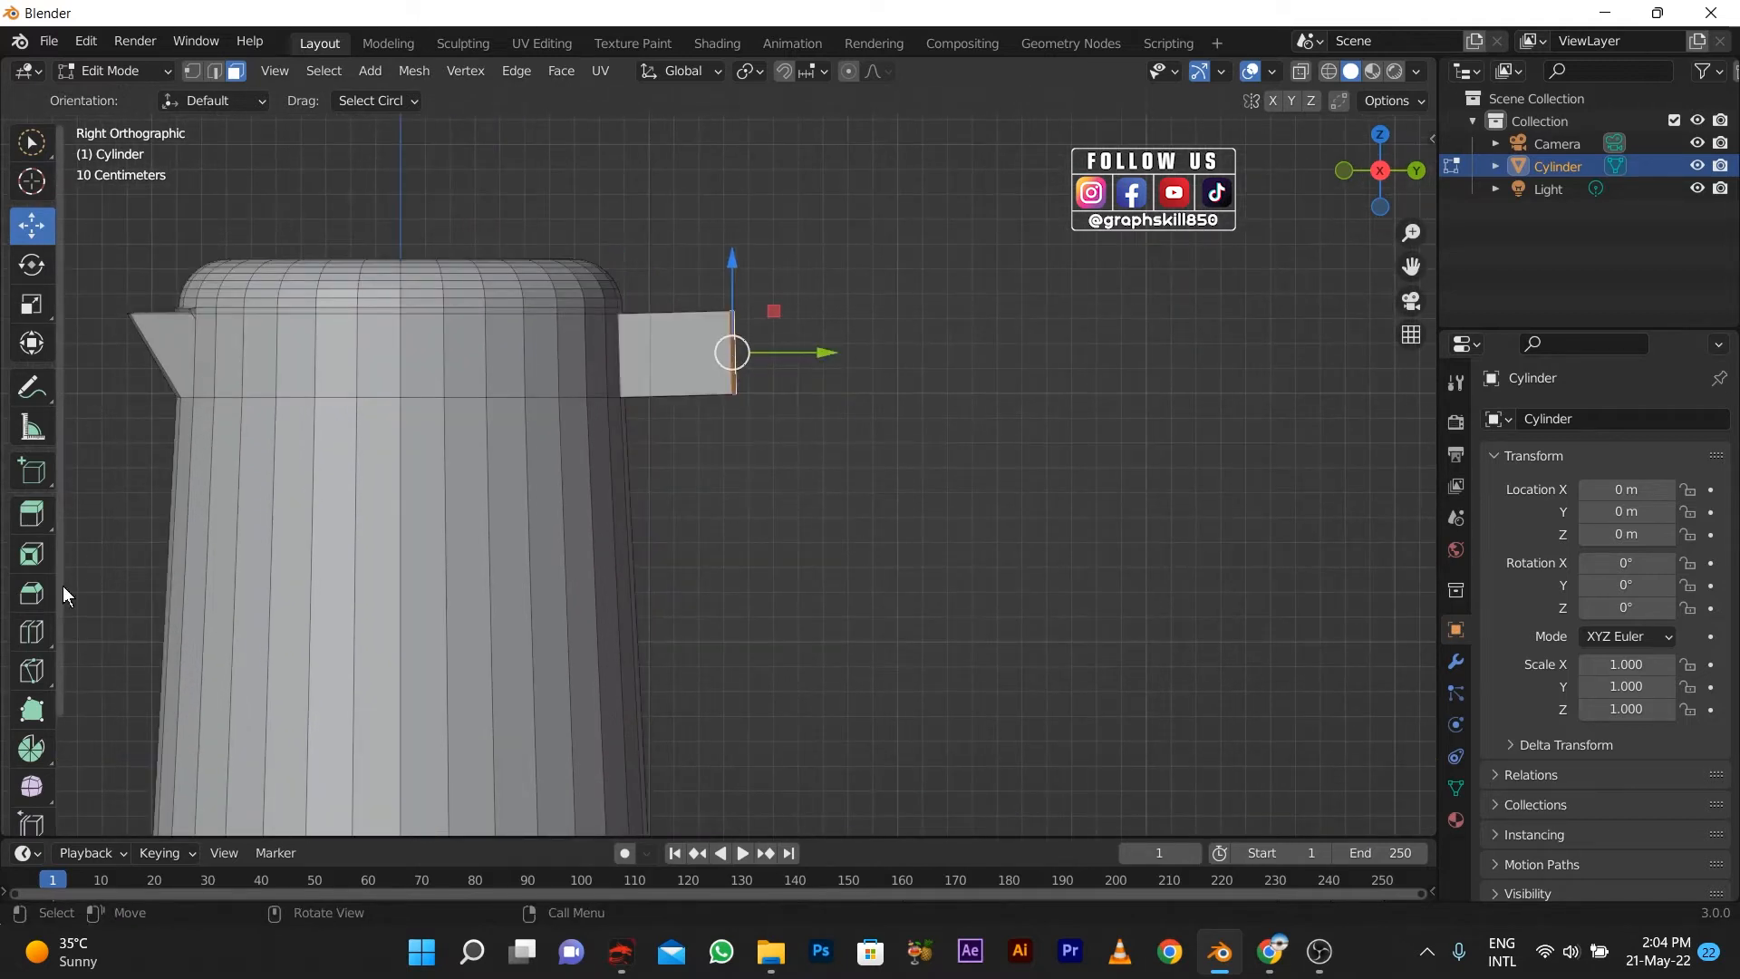
# Try to spin the handle's end face about the Z axis around the jug's origin.
pyautogui.click(32, 750)
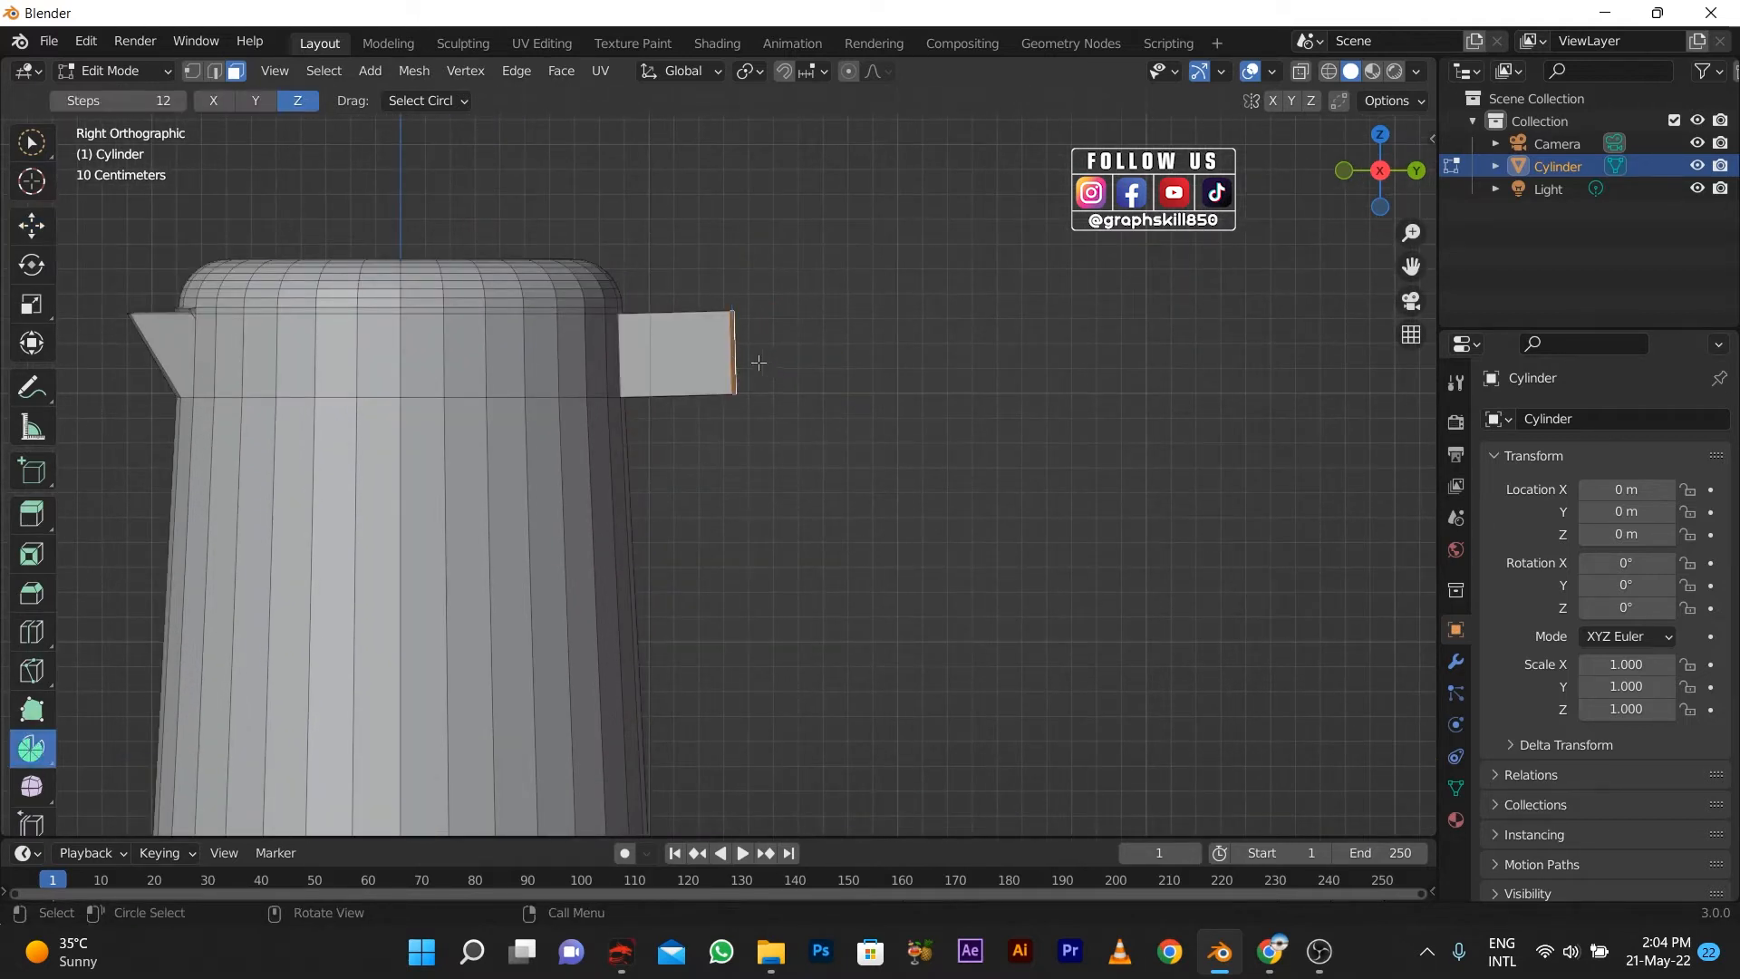
pyautogui.scroll(-2, 743, 467)
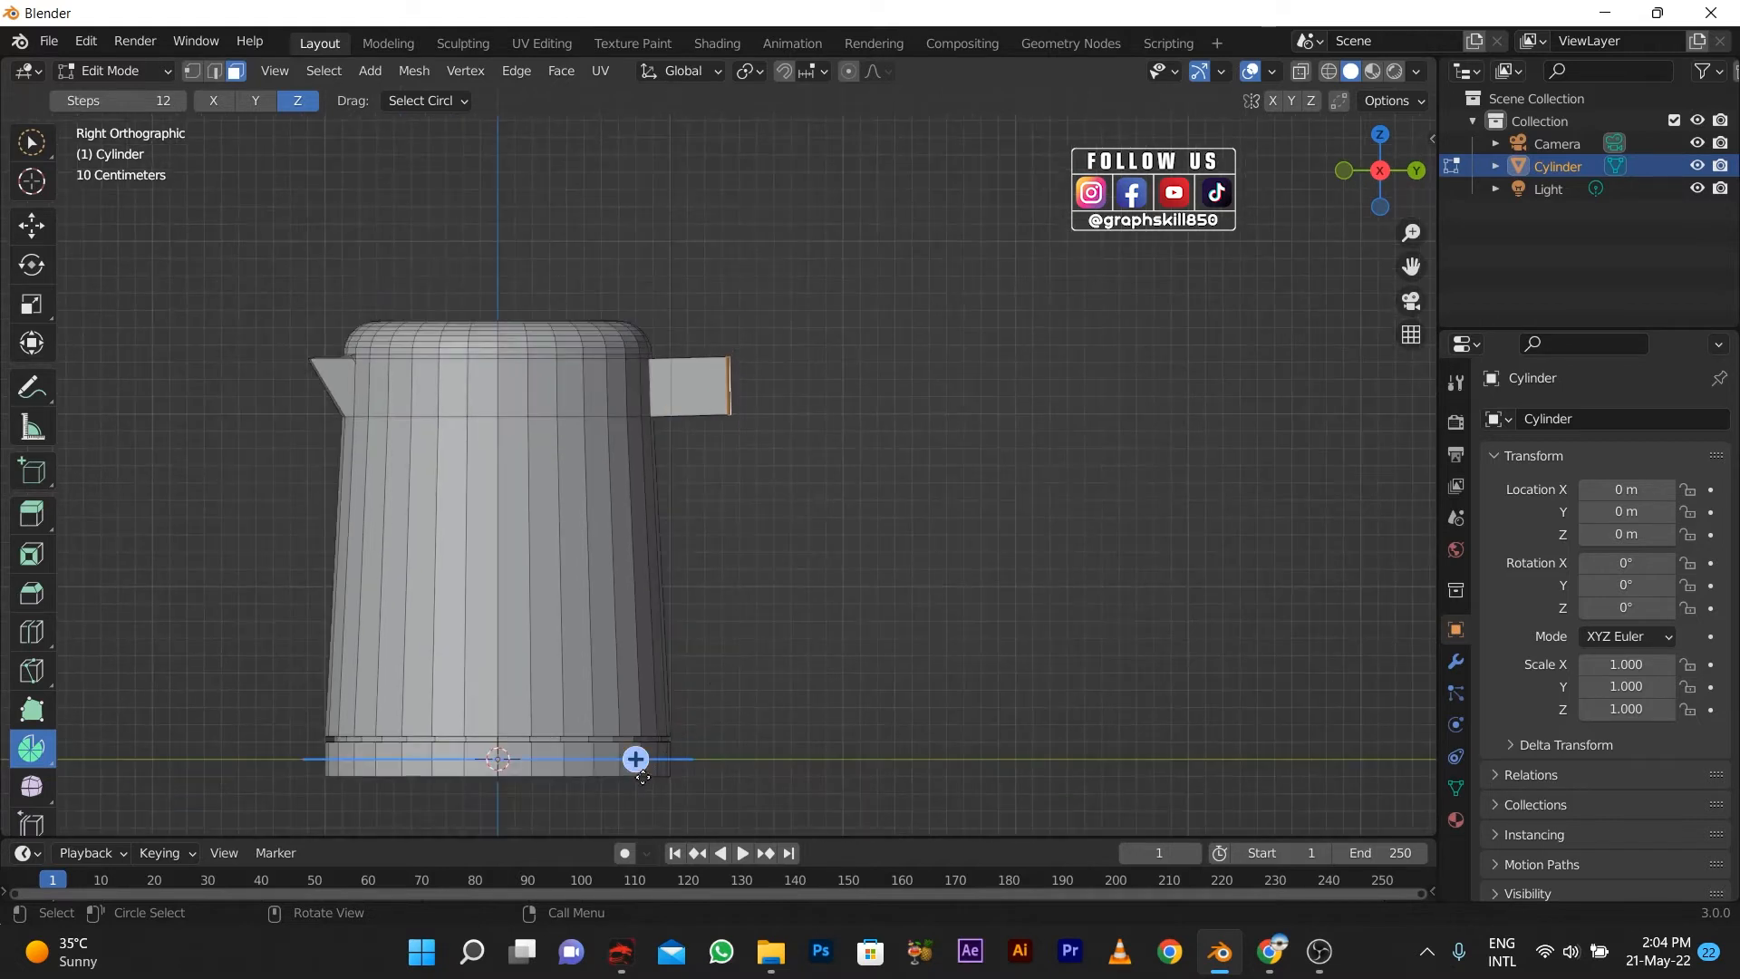
pyautogui.moveTo(637, 756); pyautogui.dragTo(644, 775)
pyautogui.hotkey('ctrl', 'z')
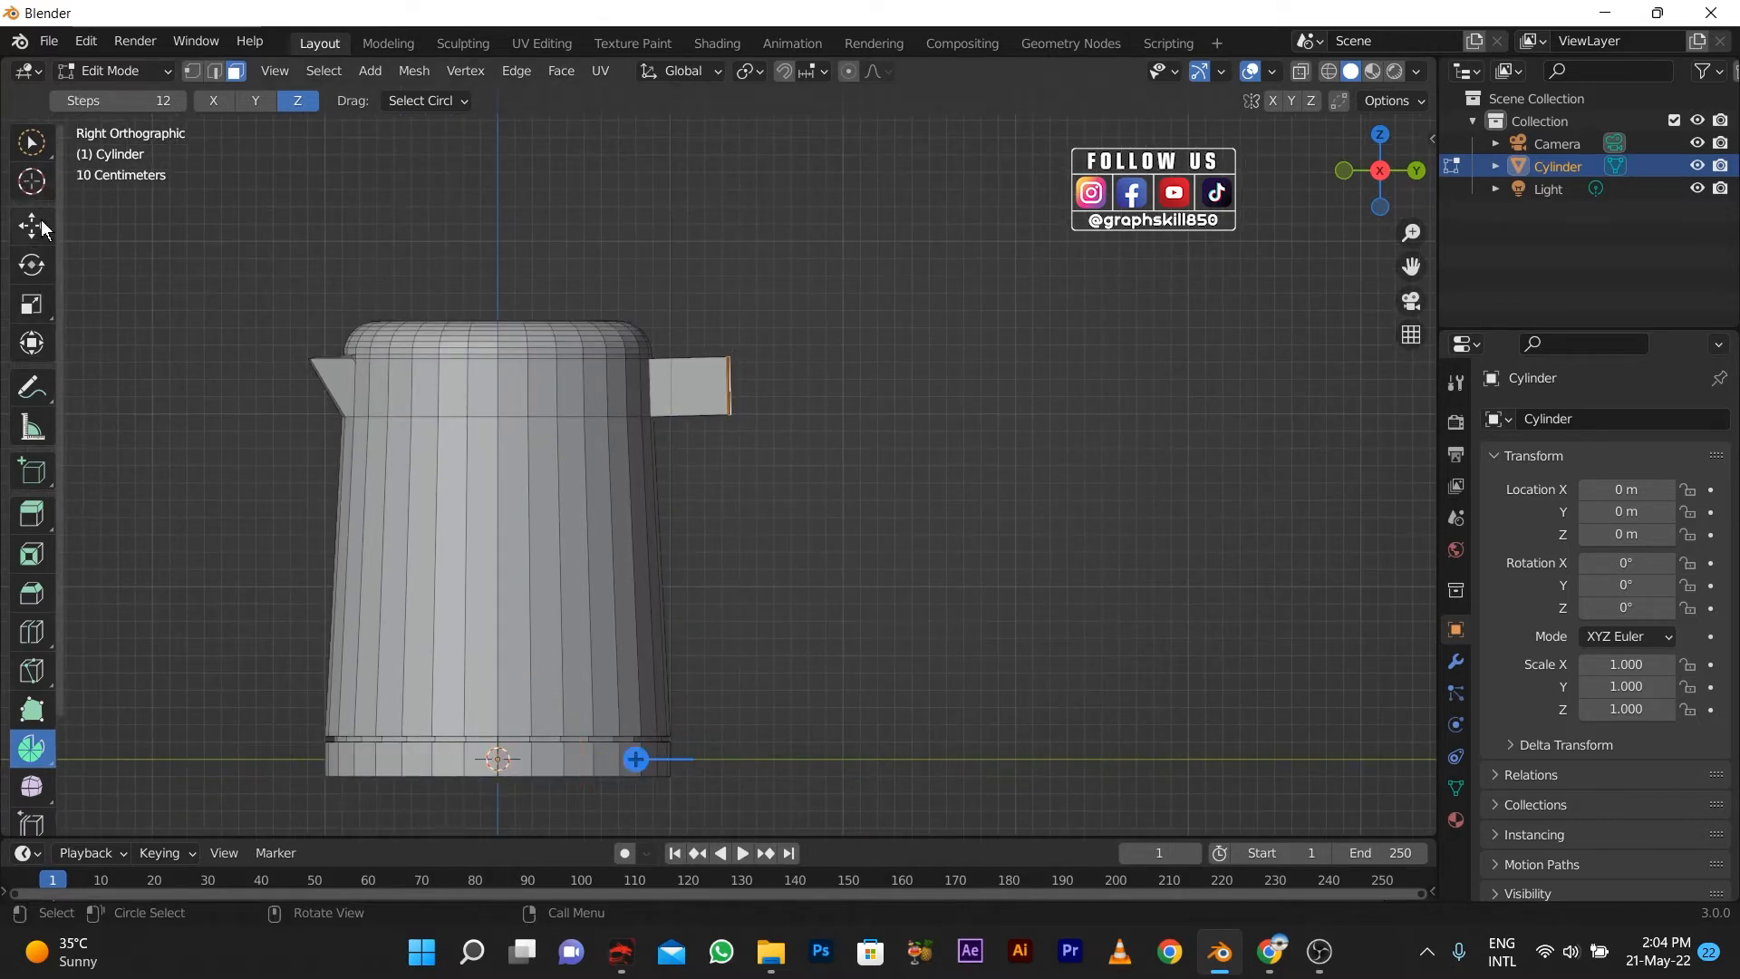
# Place the 3D cursor just below the handle's end face as the pivot and activate the Spin tool.
pyautogui.click(31, 181)
pyautogui.moveTo(515, 757); pyautogui.dragTo(725, 423)
pyautogui.click(31, 748)
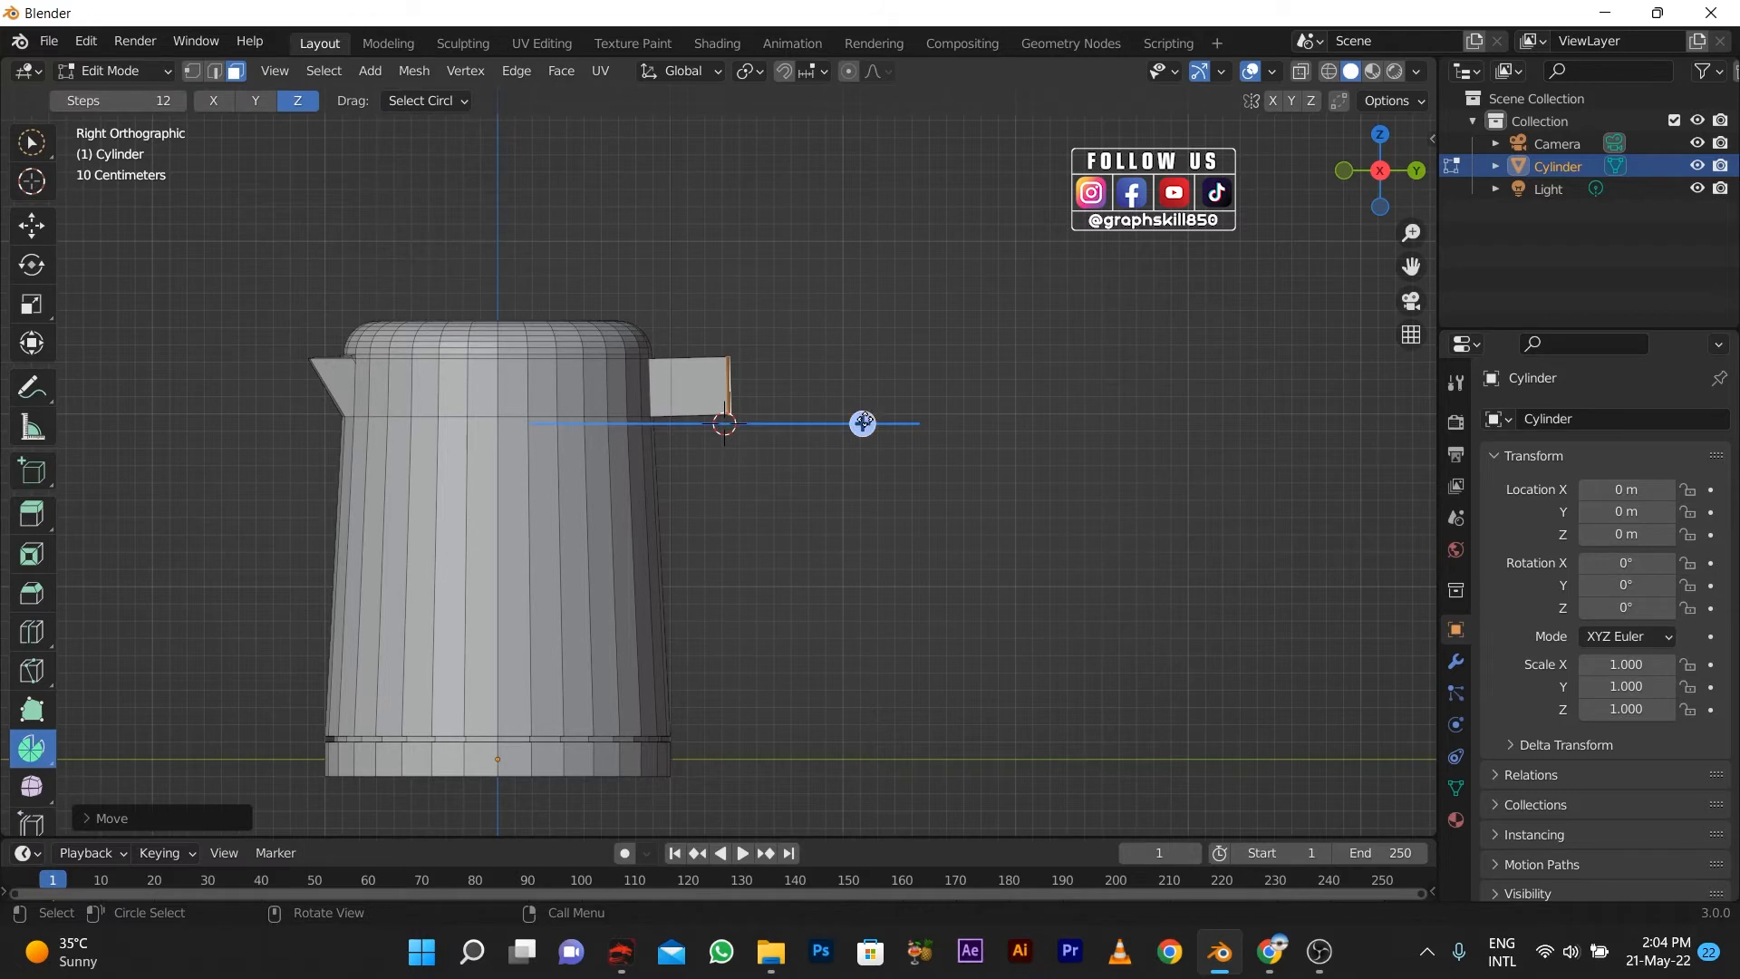
# Try to spin the handle's end face about the Z axis around the repositioned 3D cursor.
pyautogui.moveTo(863, 422); pyautogui.dragTo(900, 382)
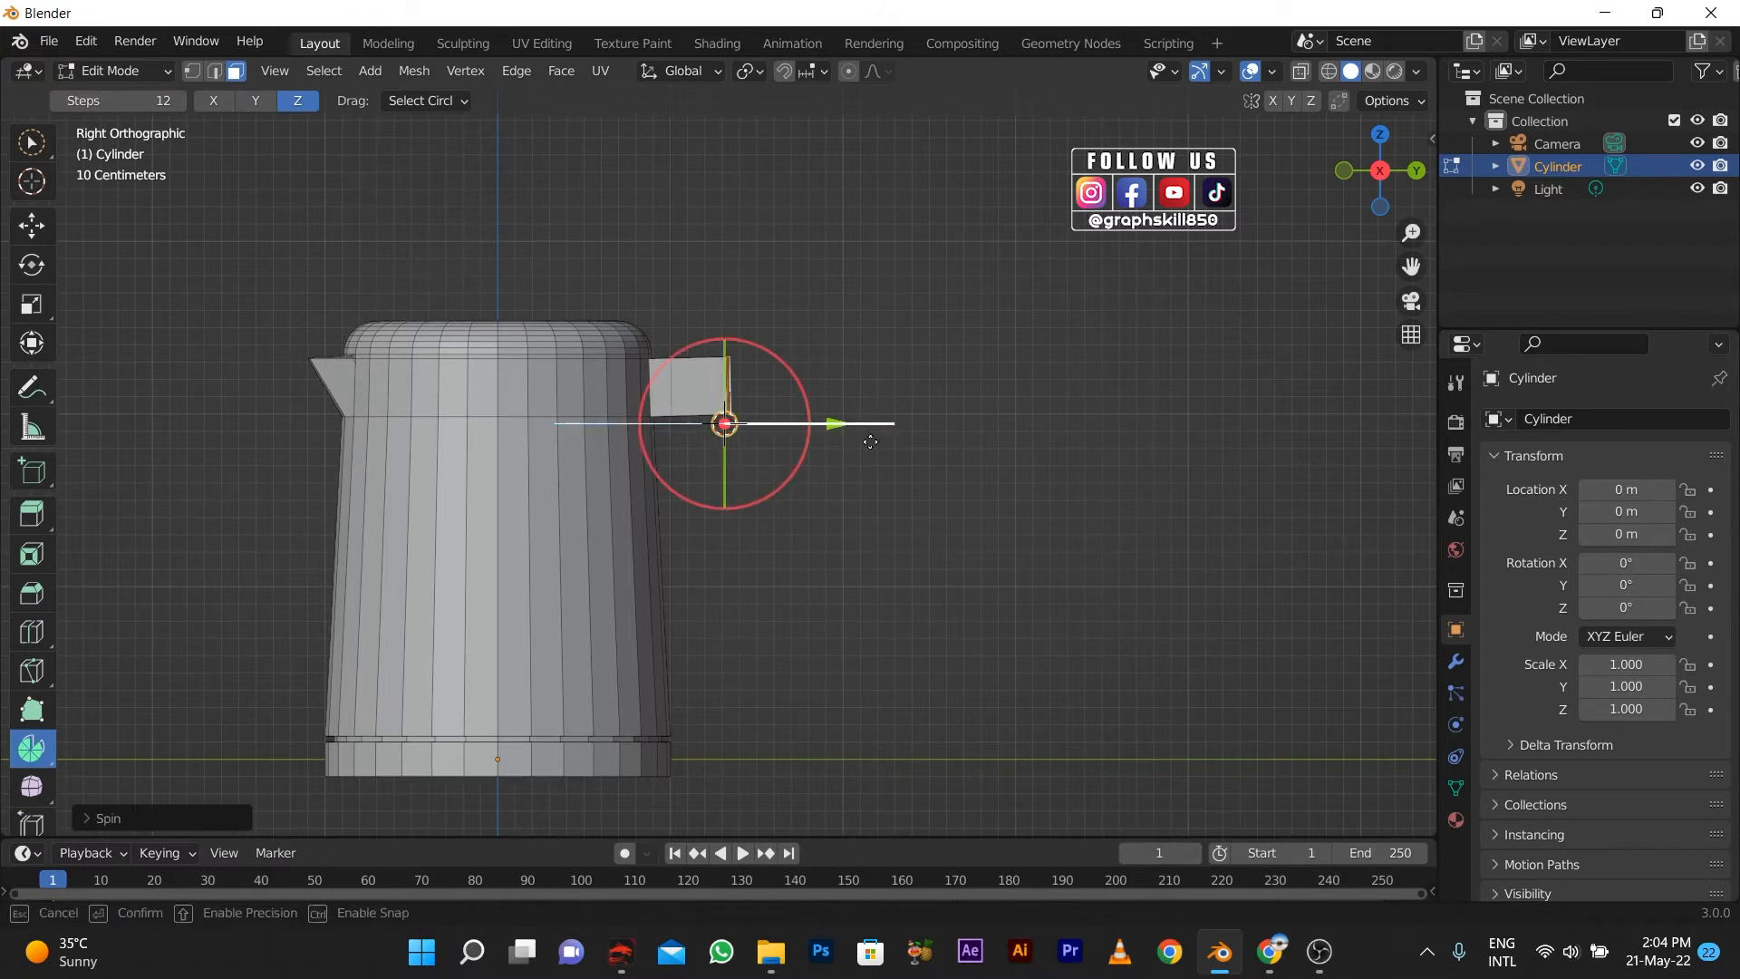
pyautogui.moveTo(866, 410); pyautogui.dragTo(752, 530)
pyautogui.moveTo(861, 424); pyautogui.dragTo(879, 497)
pyautogui.hotkey('ctrl', 'z')
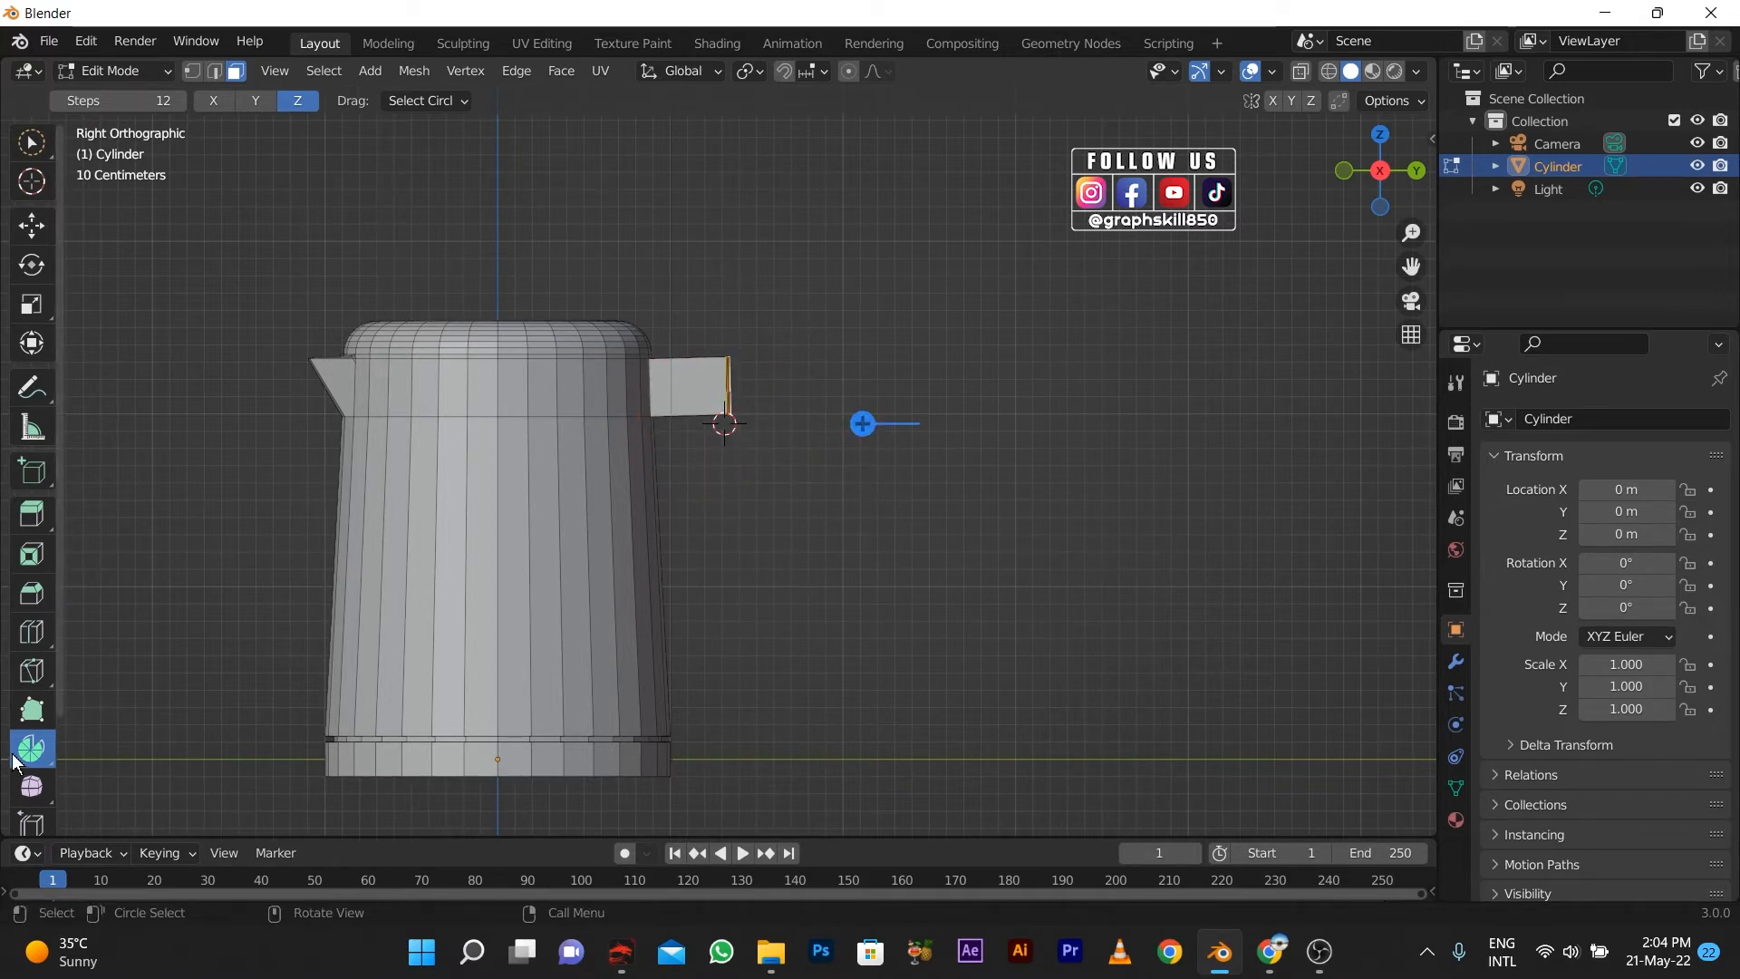
pyautogui.moveTo(773, 470); pyautogui.dragTo(730, 548, button='middle')
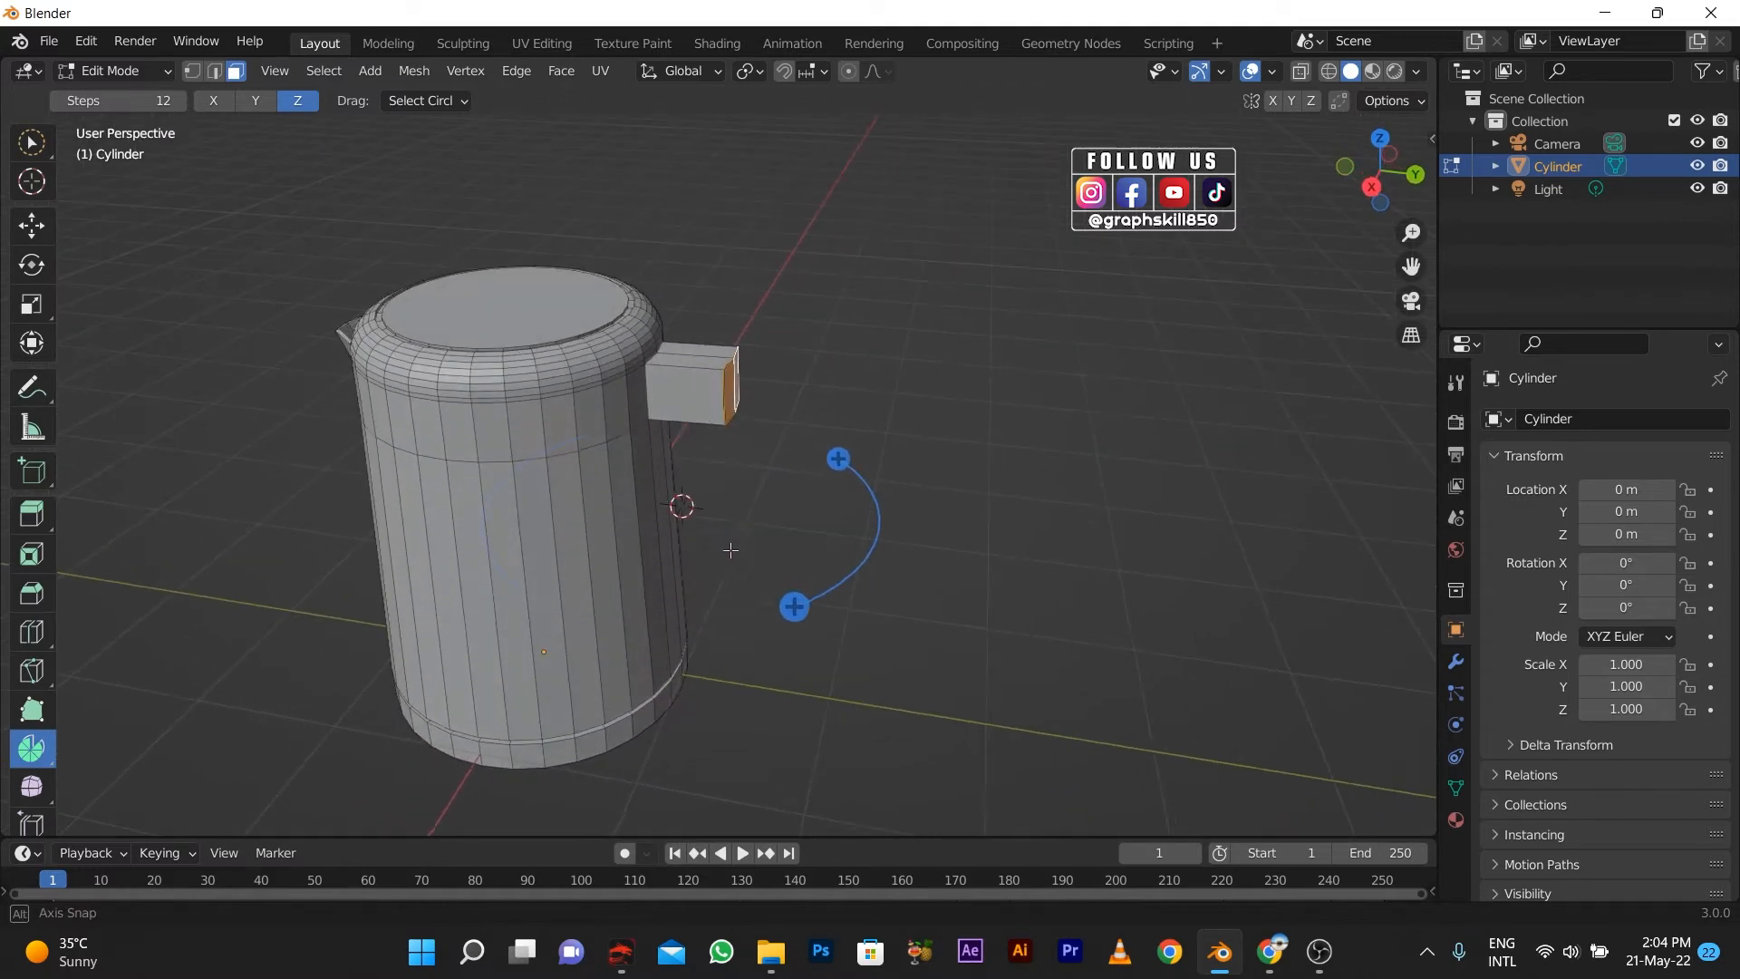
pyautogui.moveTo(779, 598); pyautogui.dragTo(430, 569)
pyautogui.hotkey('ctrl', 'z')
pyautogui.press('KP_1')
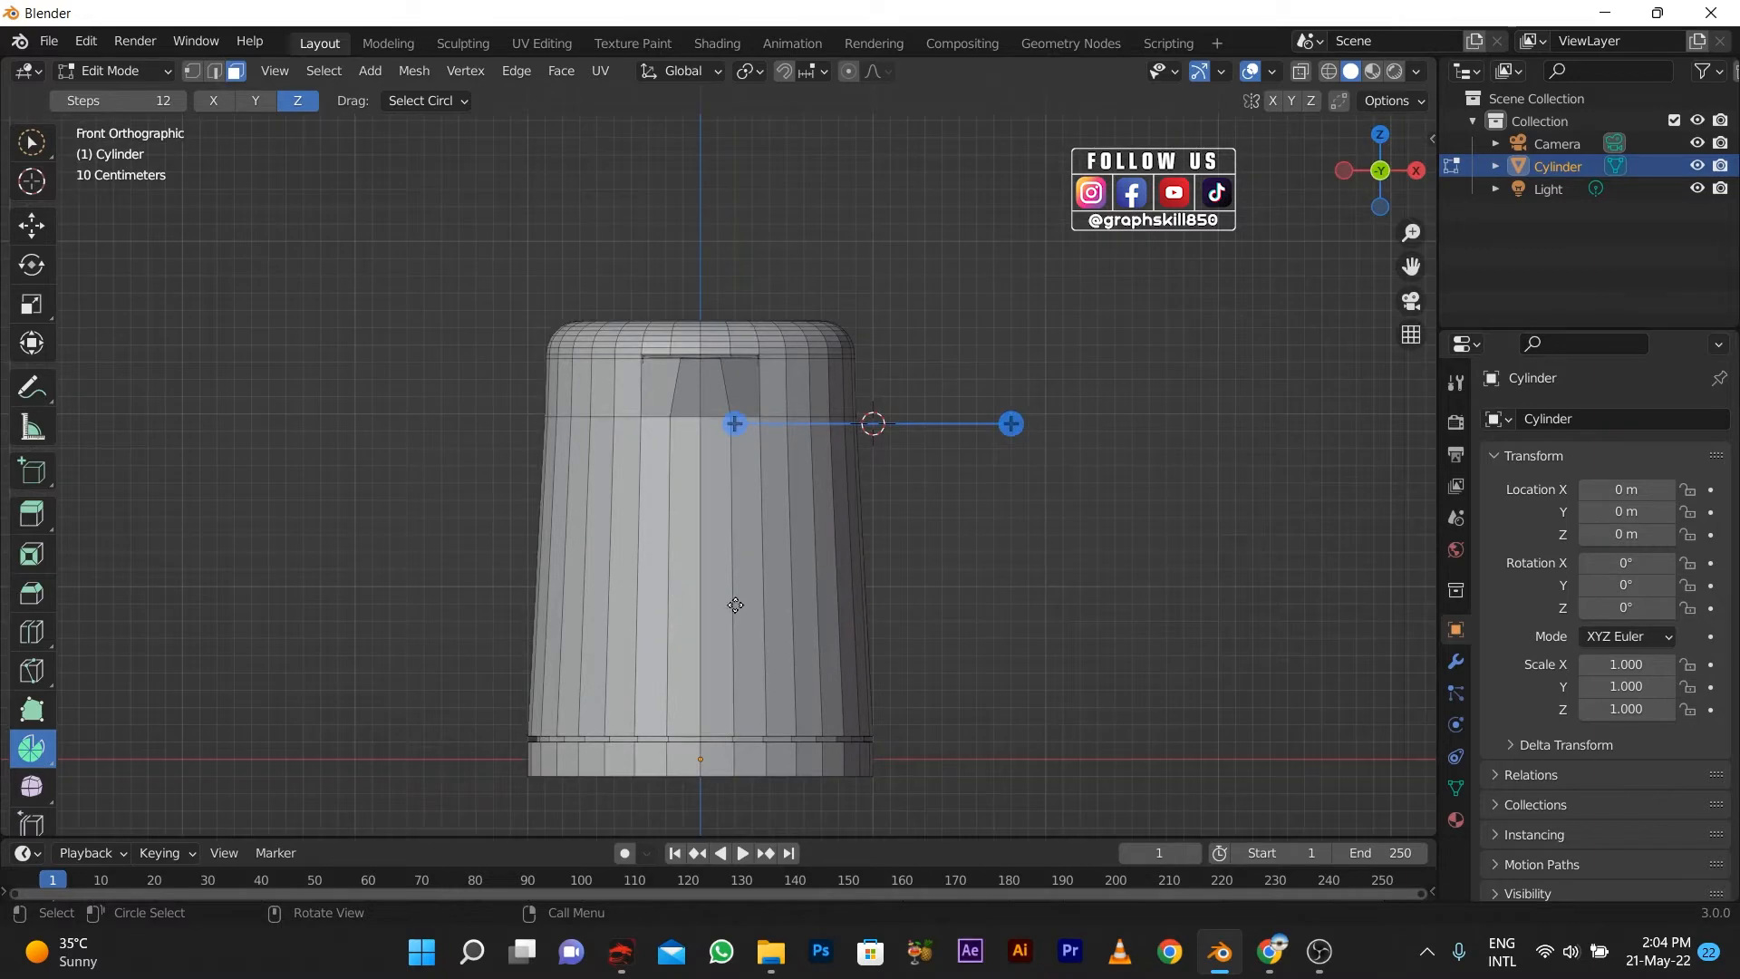
pyautogui.press('KP_3')
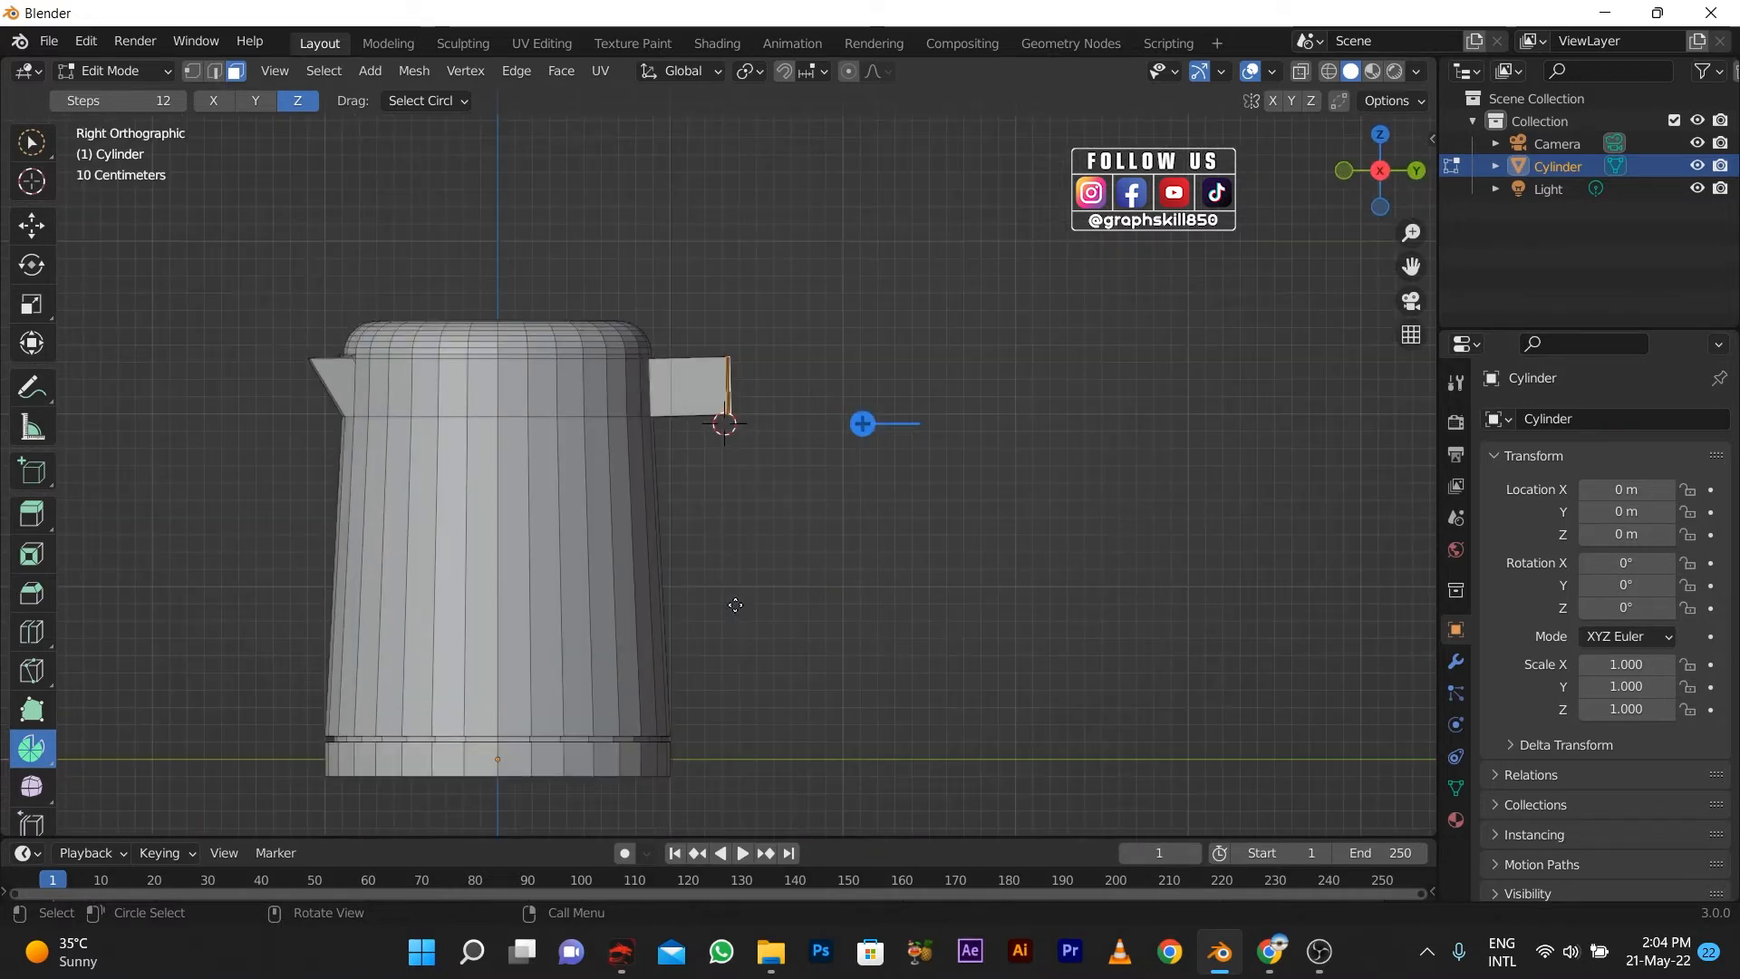
# Set the spin axis to X and spin the handle's end face about 90° downward in 12 steps.
pyautogui.click(220, 105)
pyautogui.moveTo(862, 284); pyautogui.dragTo(897, 593)
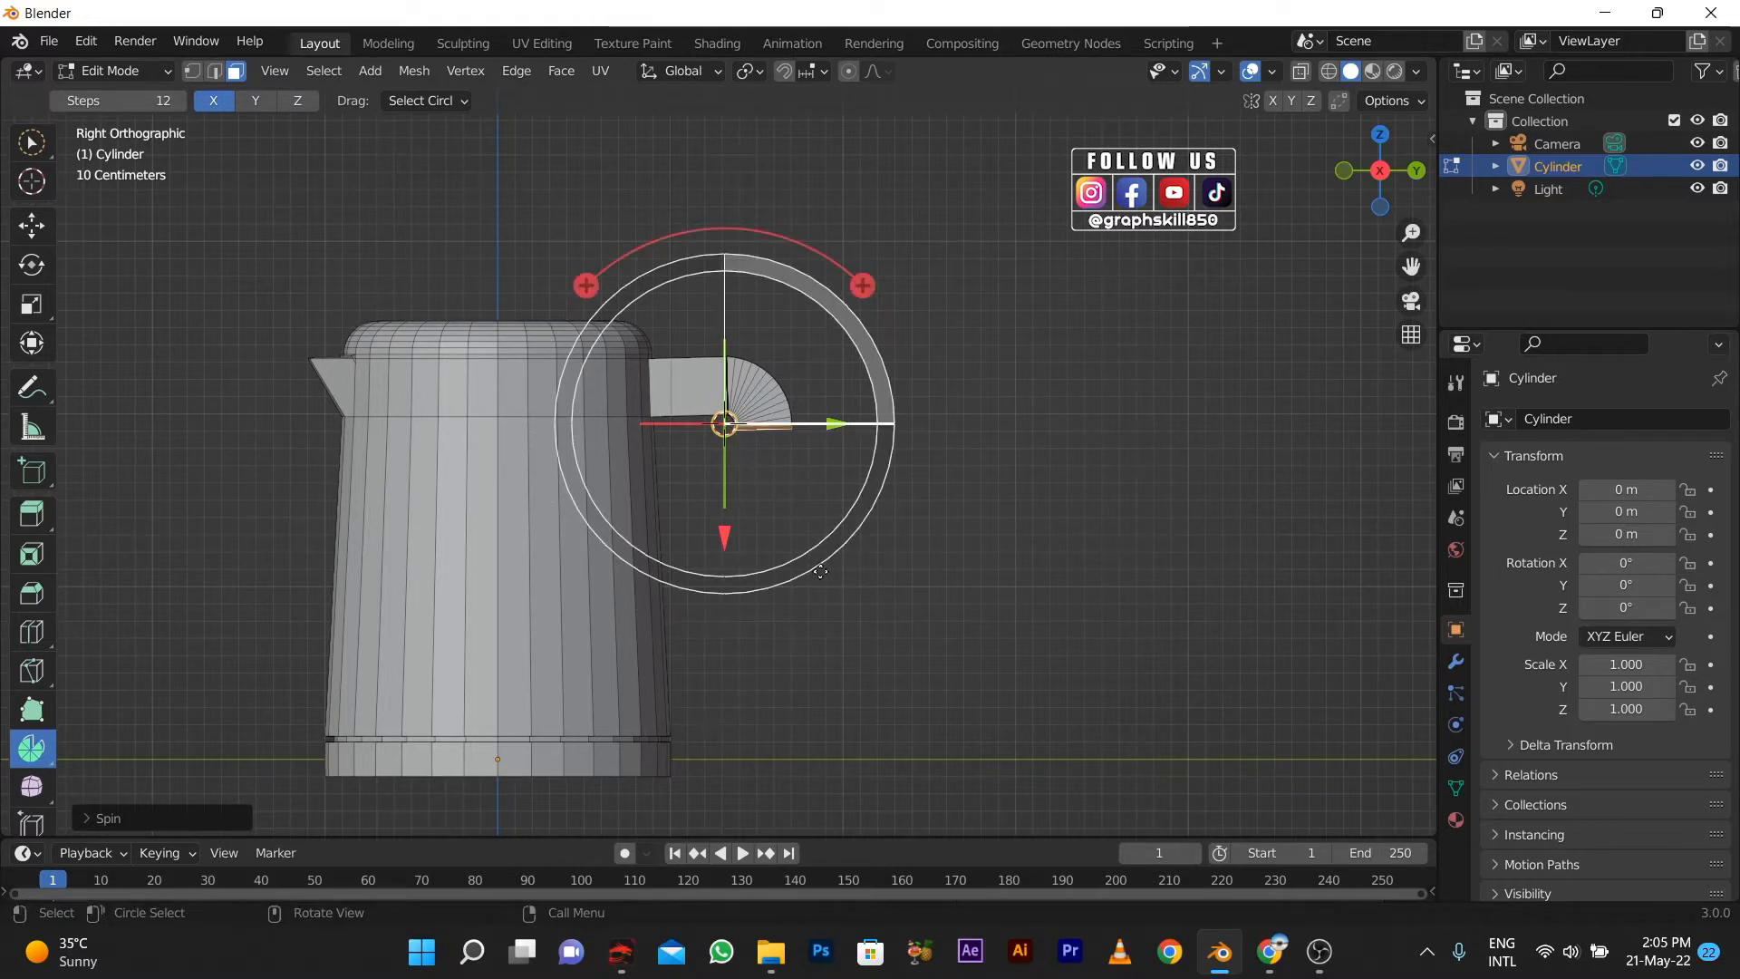
pyautogui.press('Tab')
pyautogui.press('Tab')
# Extrude the handle's downward-facing end face along its normal in two consecutive sections to lengthen the grip.
pyautogui.moveTo(797, 508); pyautogui.dragTo(758, 461, button='middle')
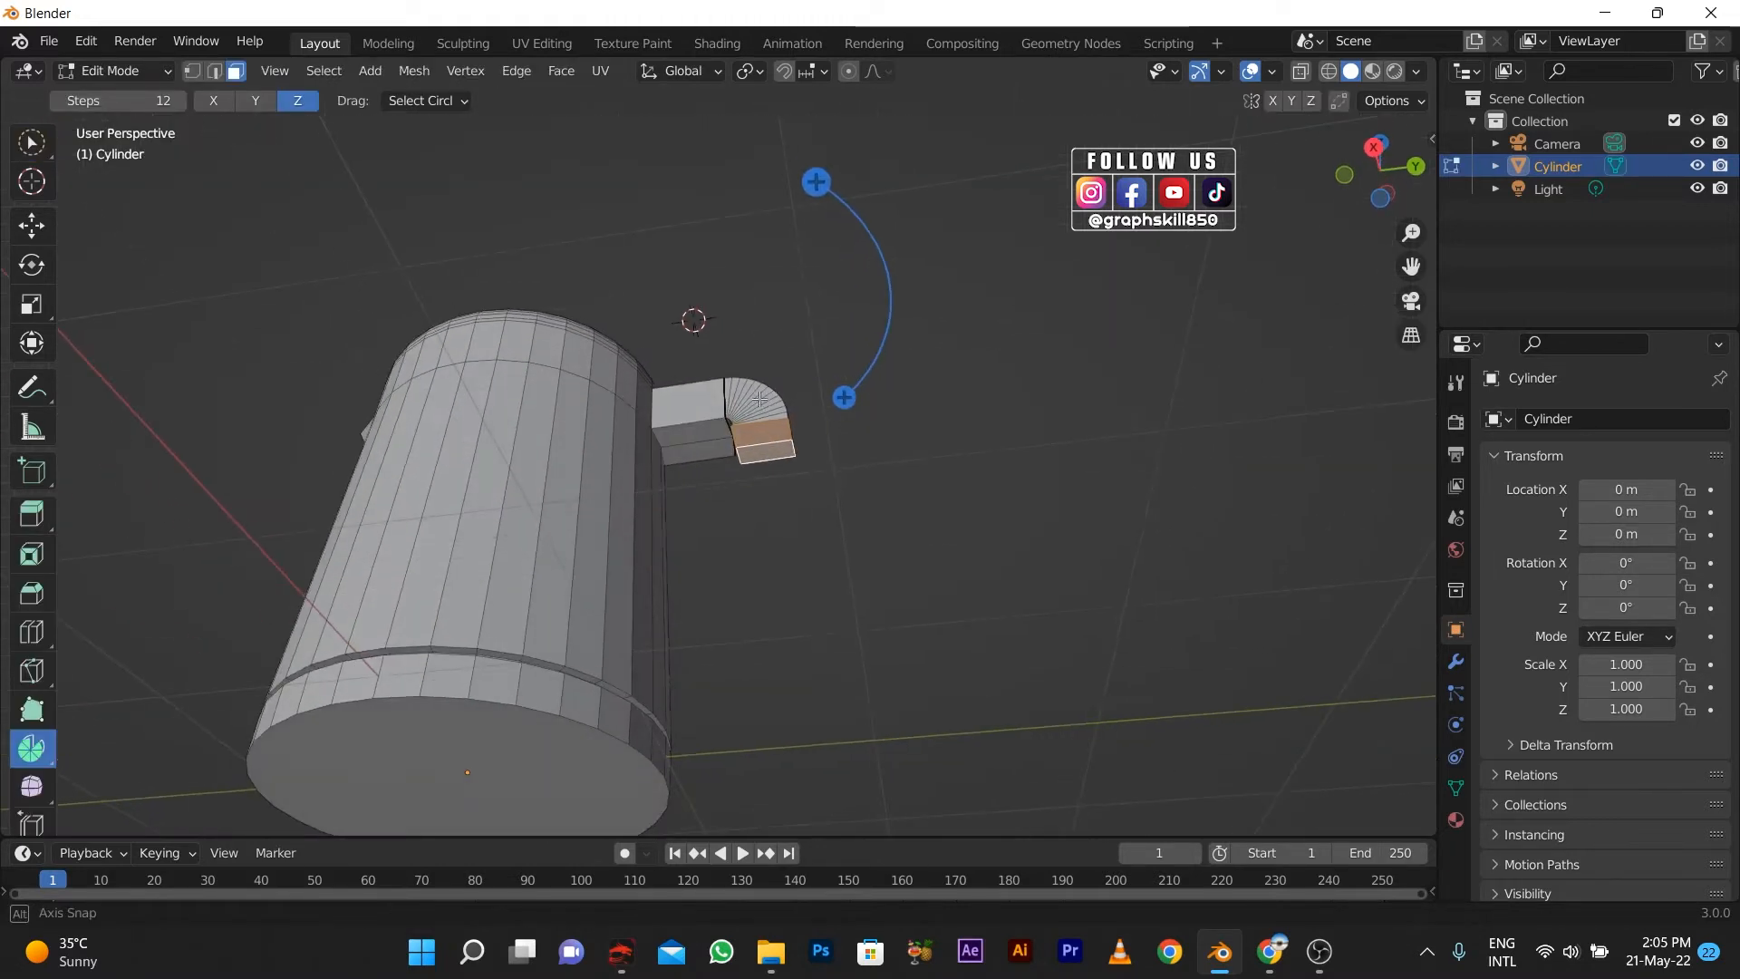
pyautogui.press('e')
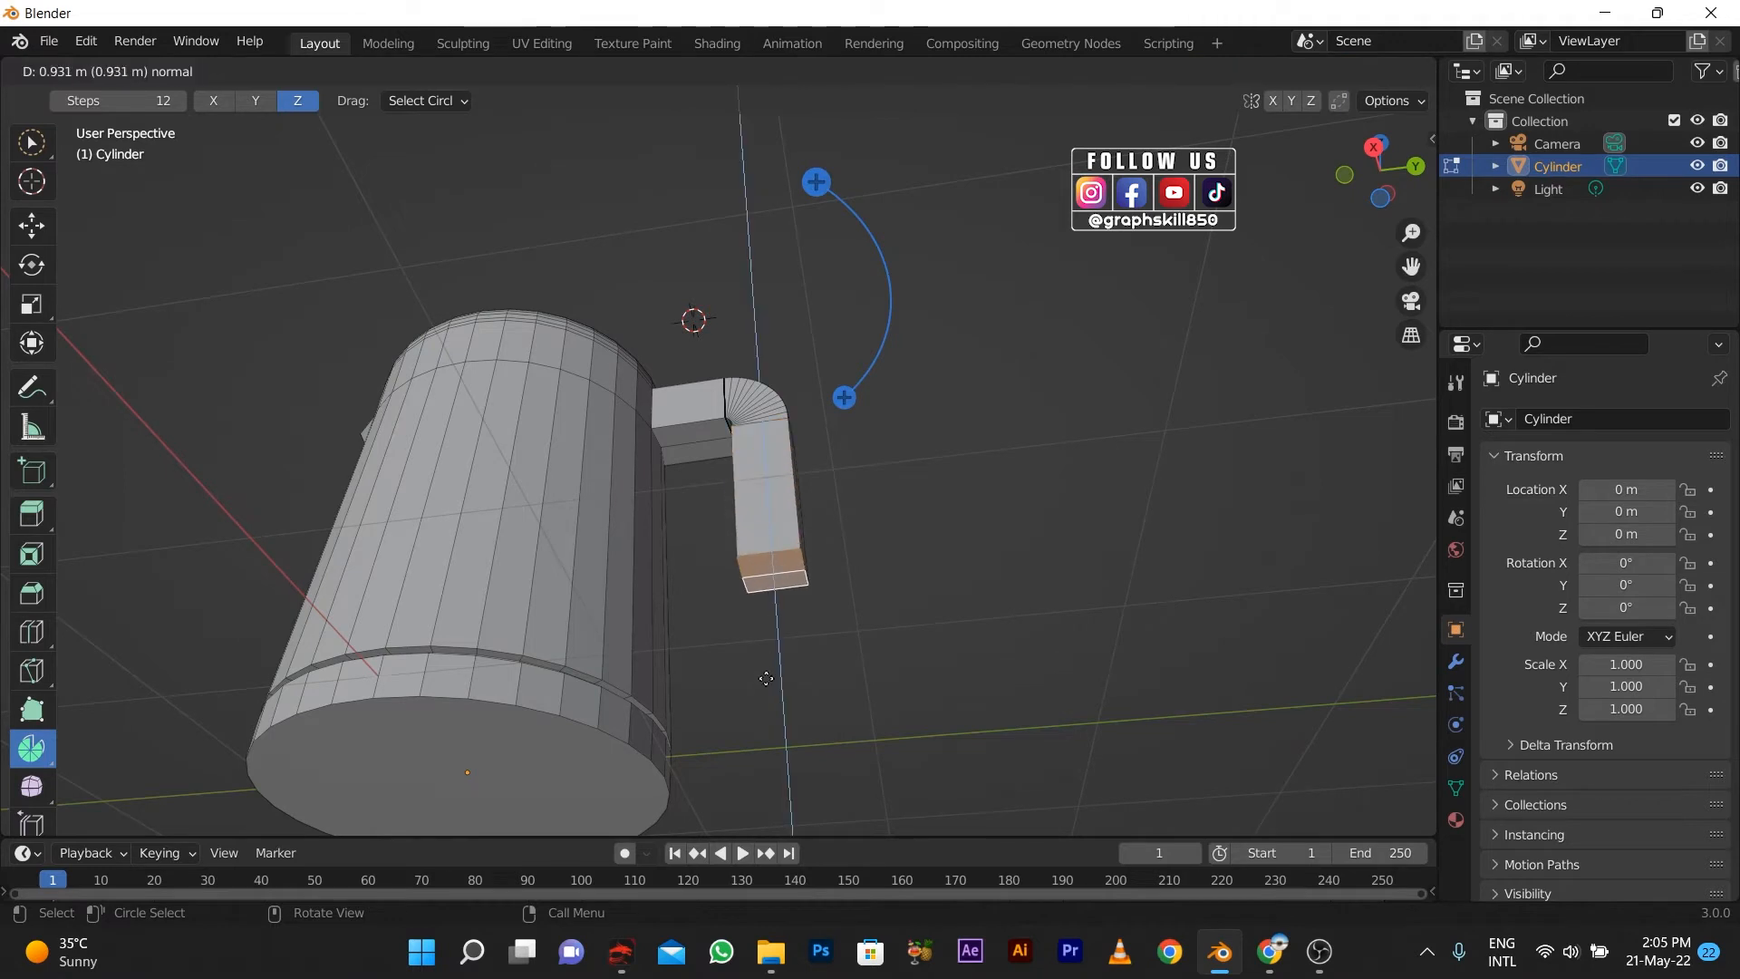
pyautogui.click(760, 638)
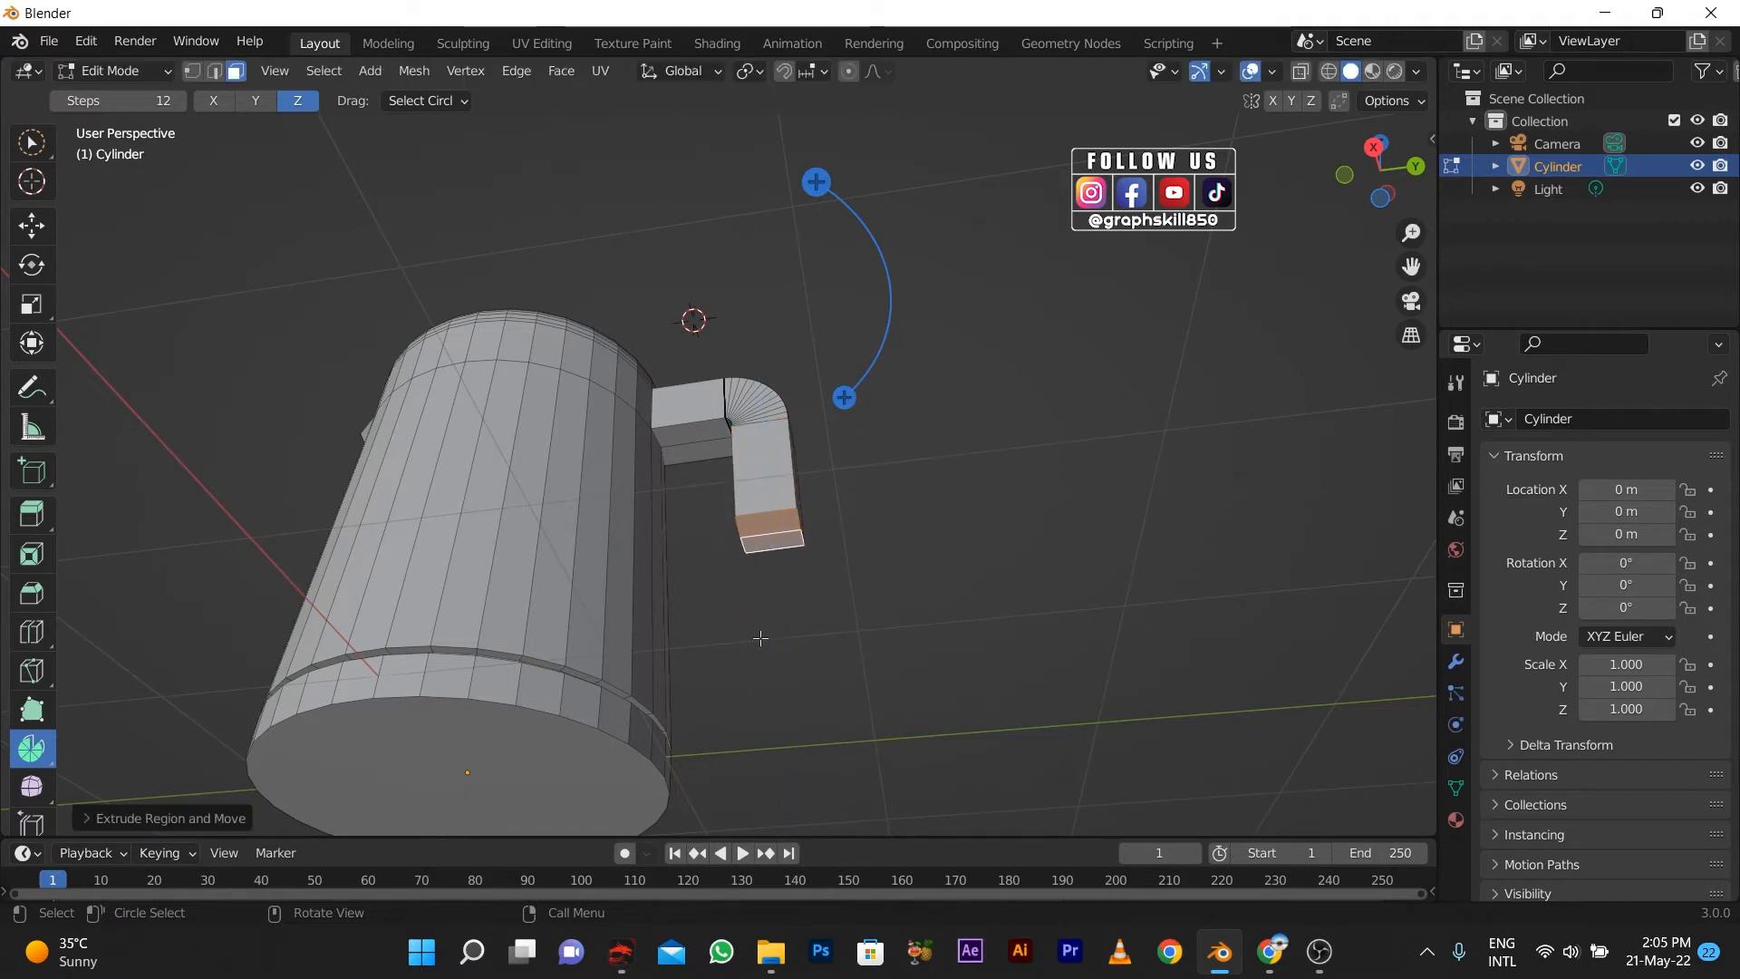
pyautogui.press('e')
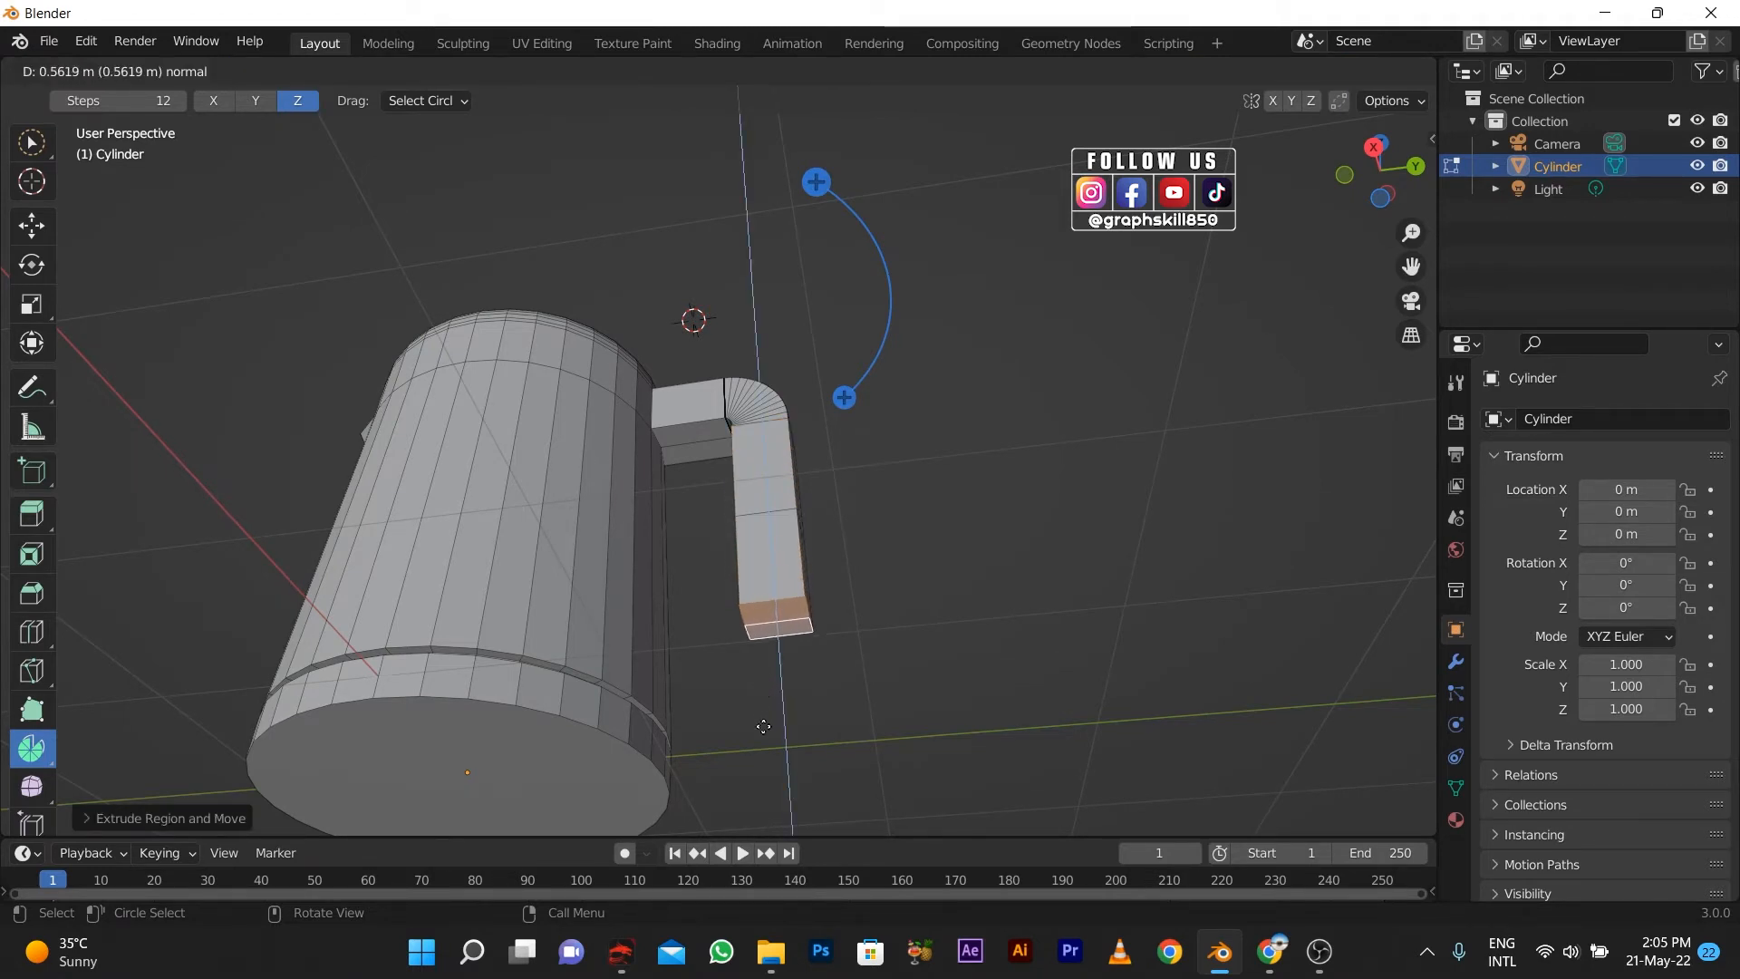
pyautogui.click(761, 703)
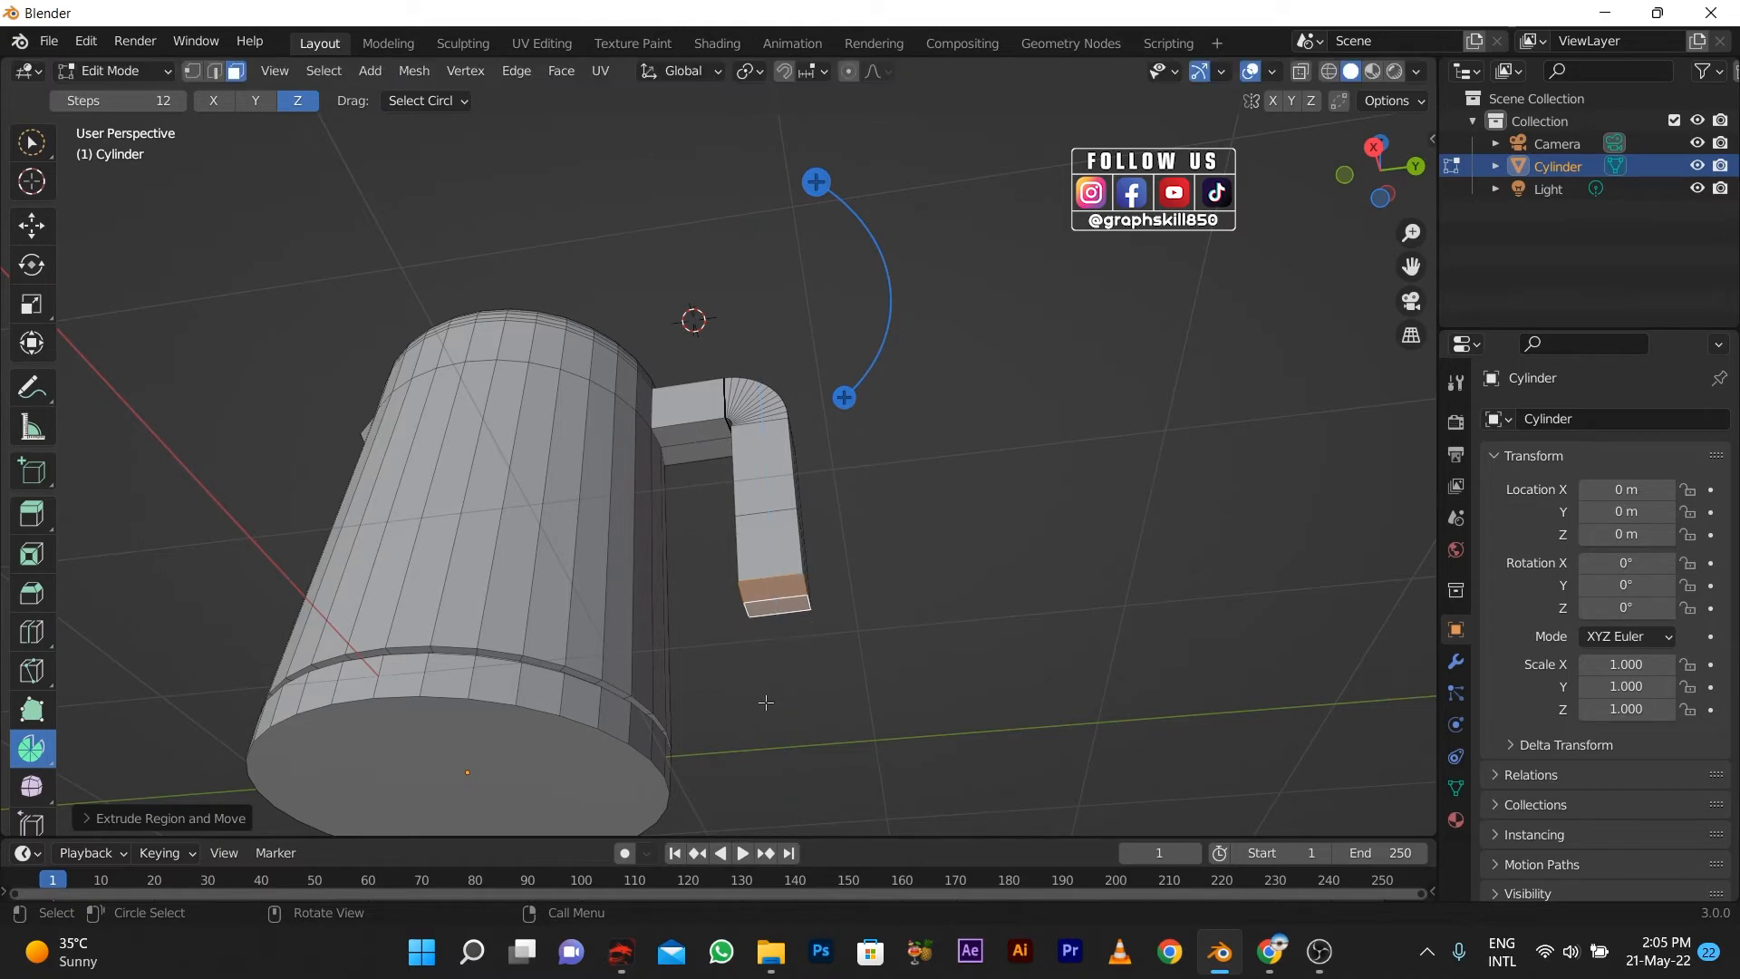
pyautogui.press('s')
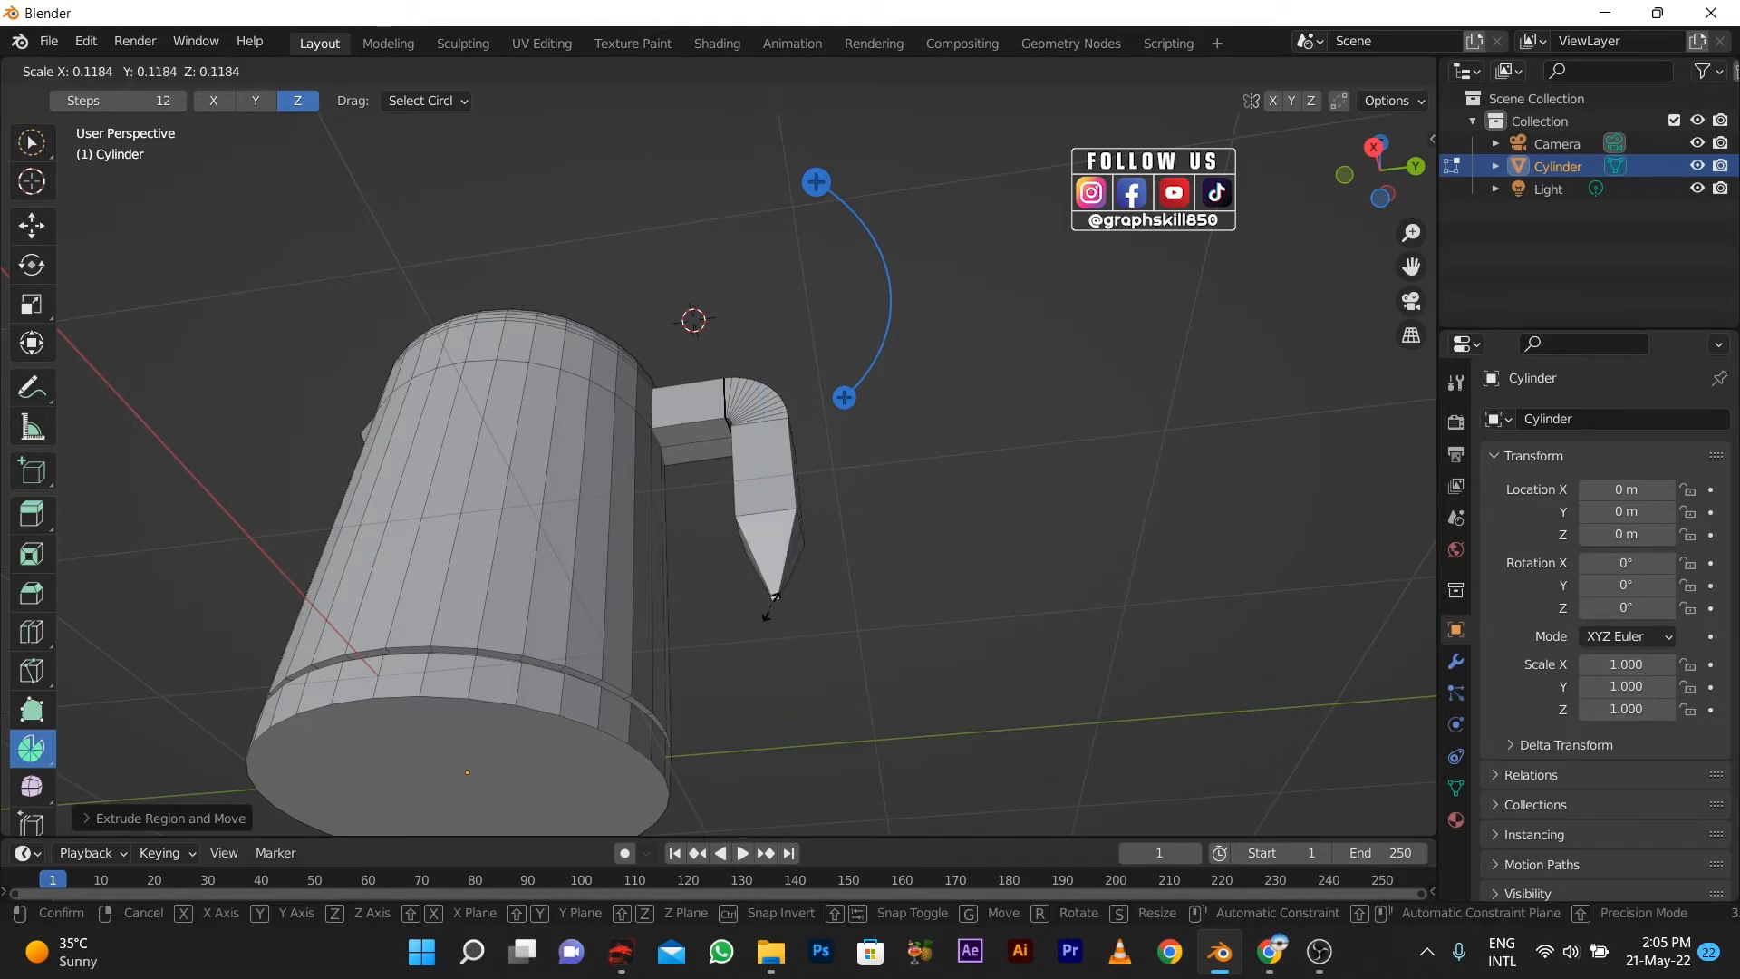
pyautogui.rightClick(764, 604)
pyautogui.moveTo(671, 603); pyautogui.dragTo(507, 584, button='middle')
pyautogui.press('Tab')
pyautogui.press('Tab')
# Select the jug's round top face and inset it by about 0.33 m.
pyautogui.keyDown('shift'); pyautogui.moveTo(503, 320); pyautogui.dragTo(721, 312, button='middle'); pyautogui.keyUp('shift')
pyautogui.click(739, 320)
pyautogui.scroll(2, 714, 309)
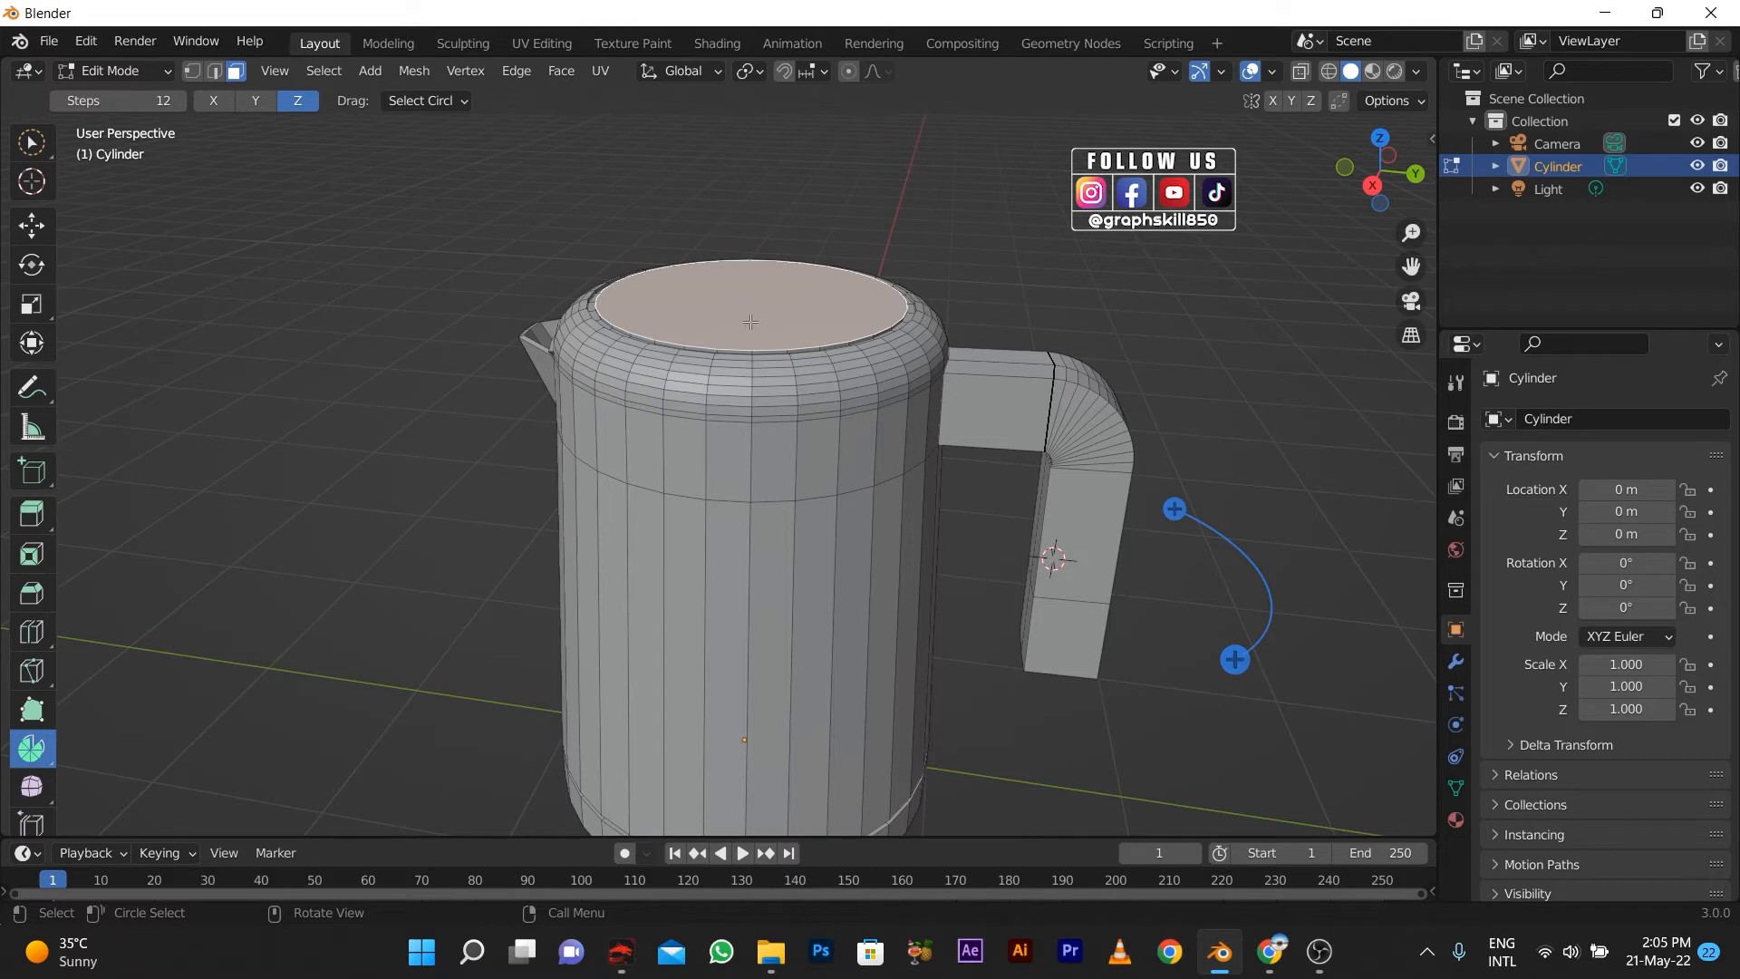
pyautogui.press('i')
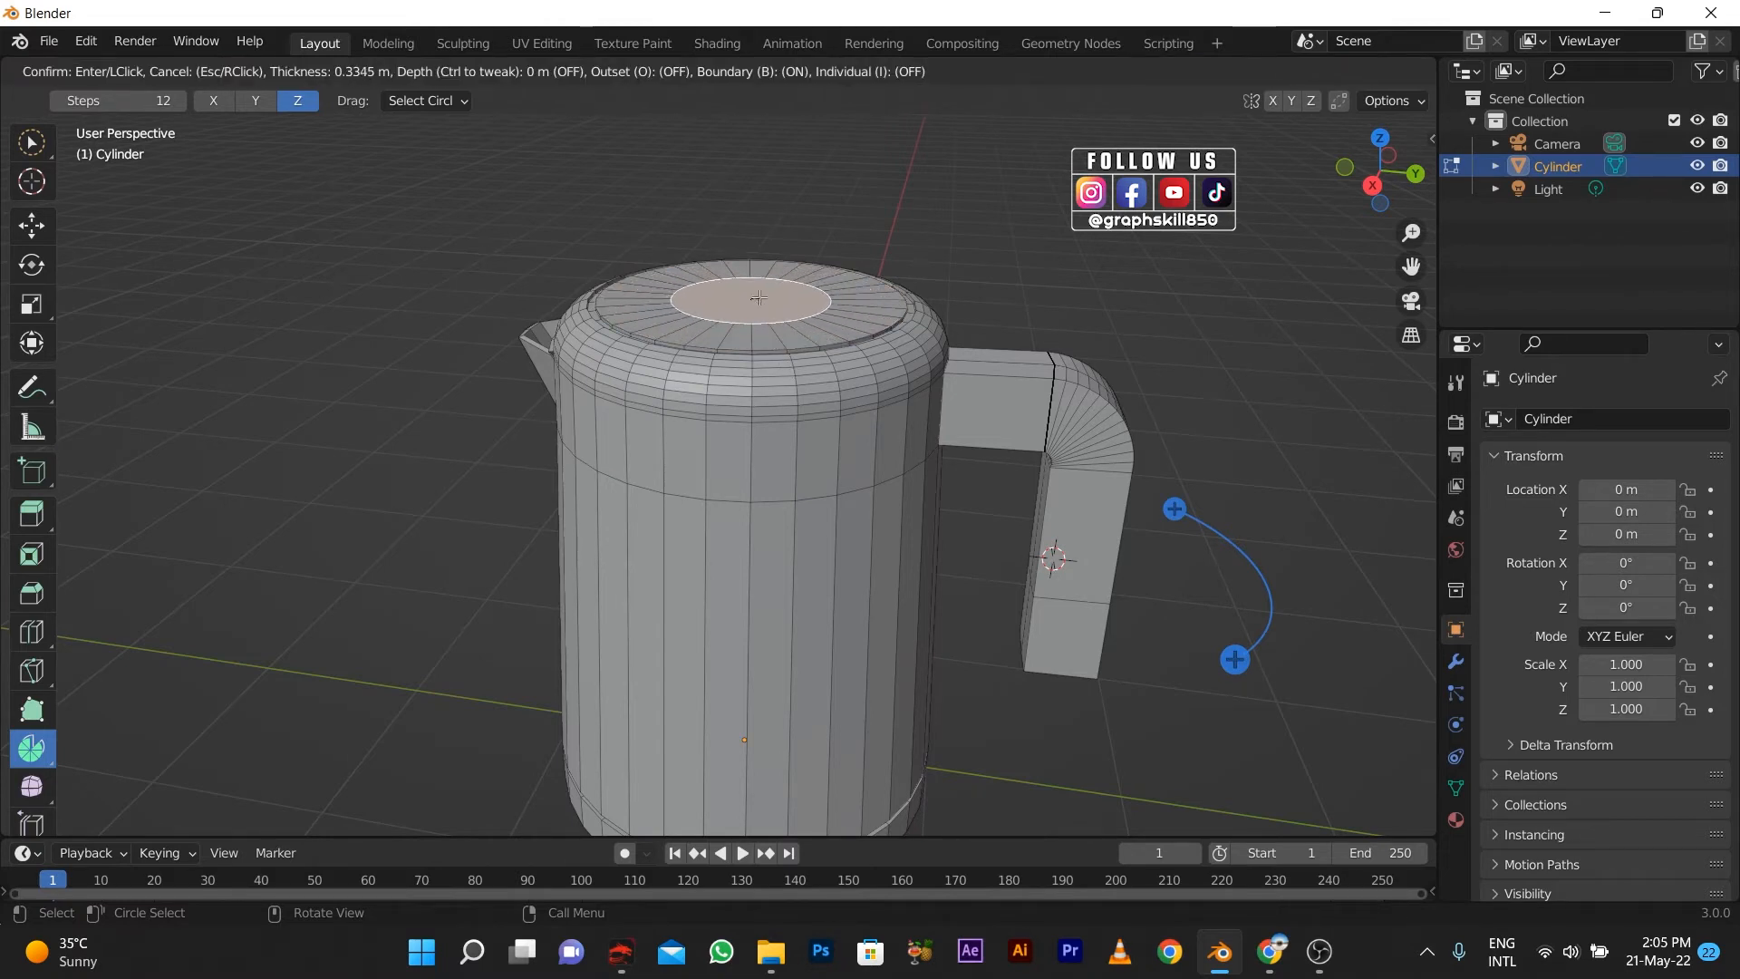
pyautogui.click(745, 300)
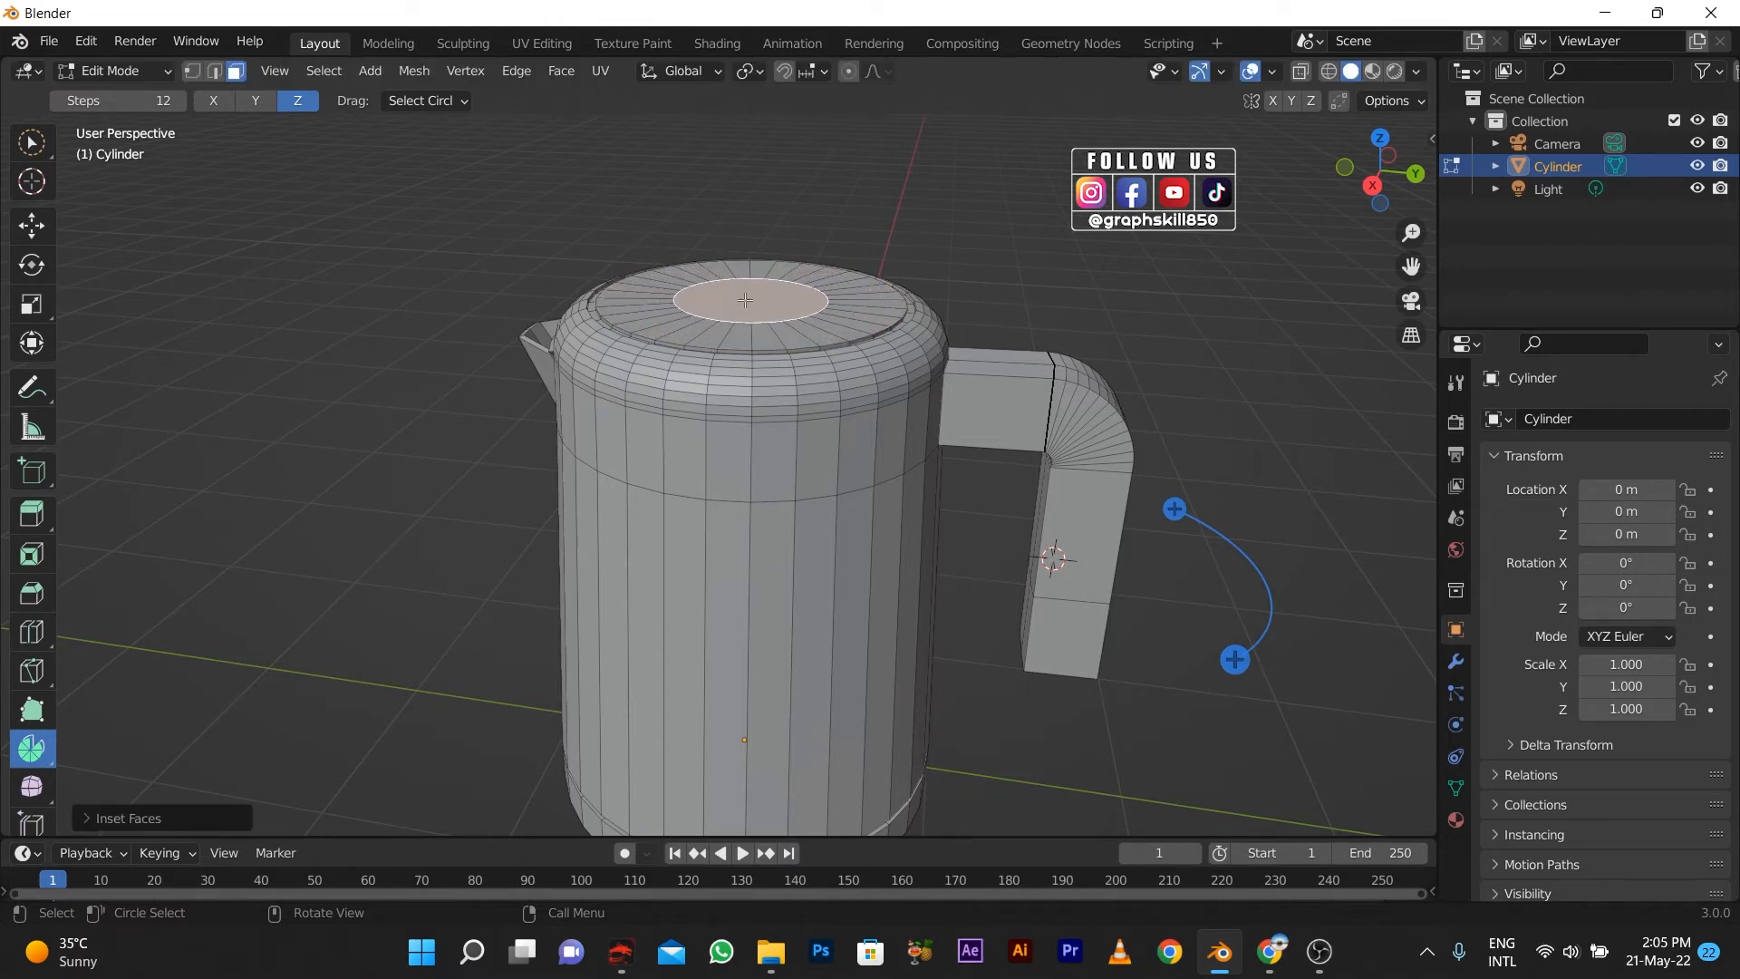
# Extrude the inset top face slightly downward to form a recess and inset its floor slightly.
pyautogui.press('e')
pyautogui.click(740, 305)
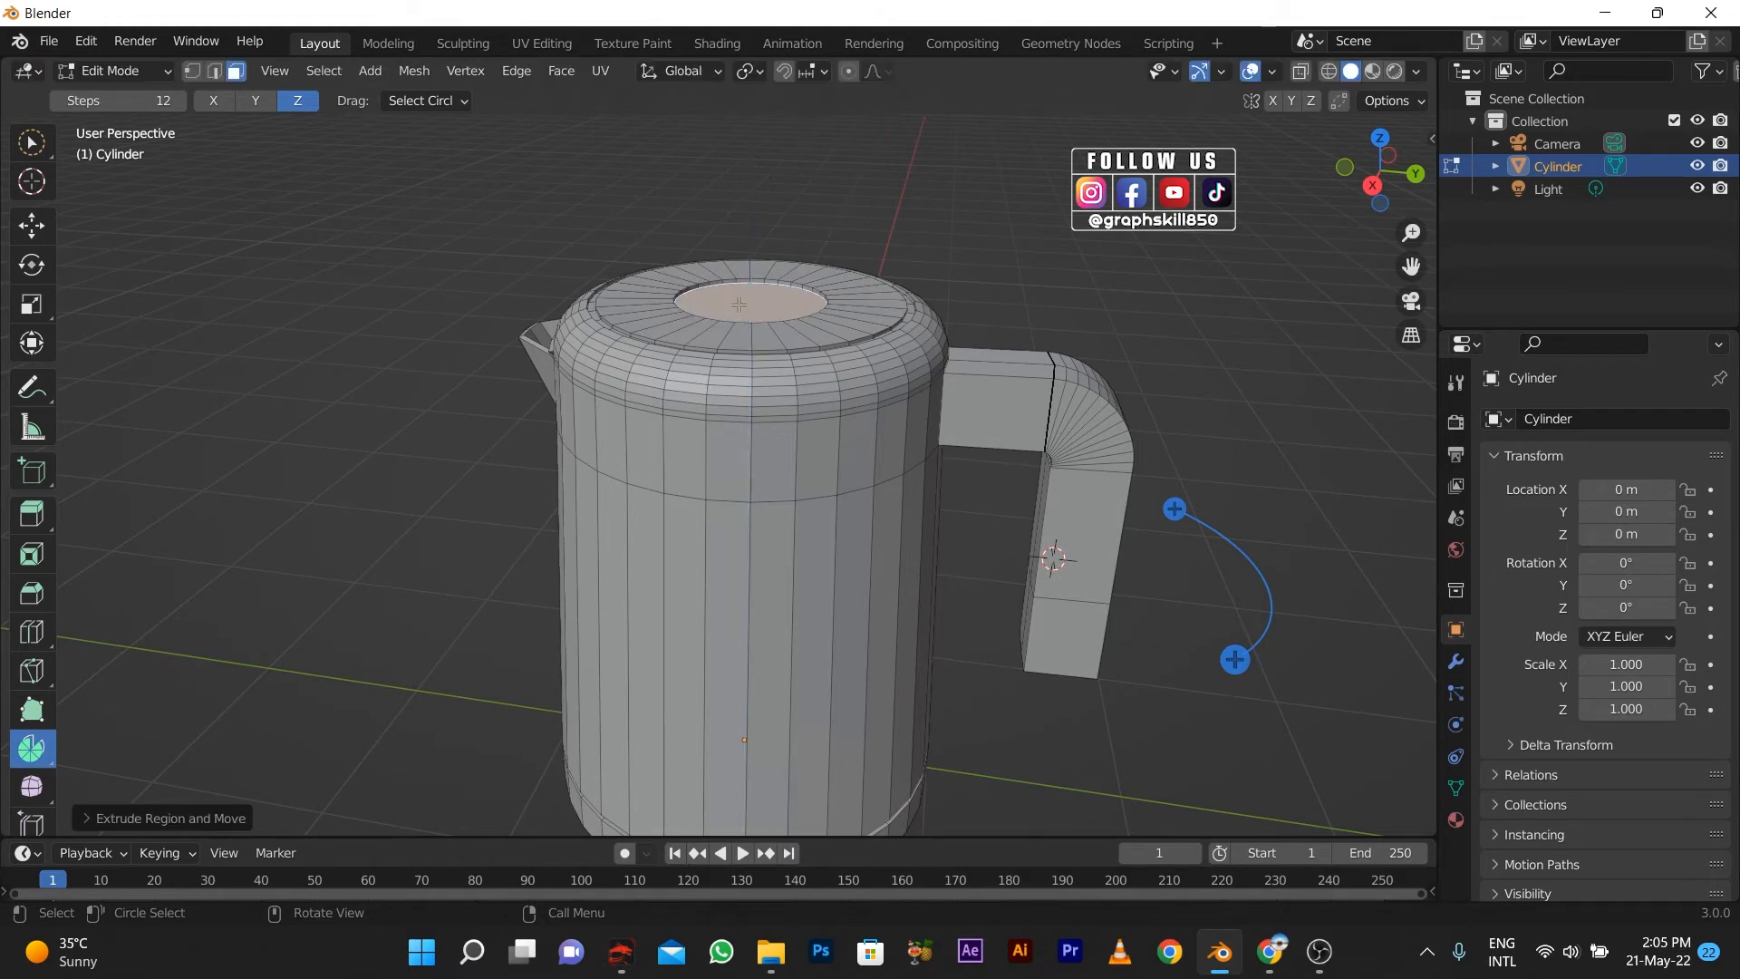
pyautogui.press('i')
pyautogui.click(894, 358)
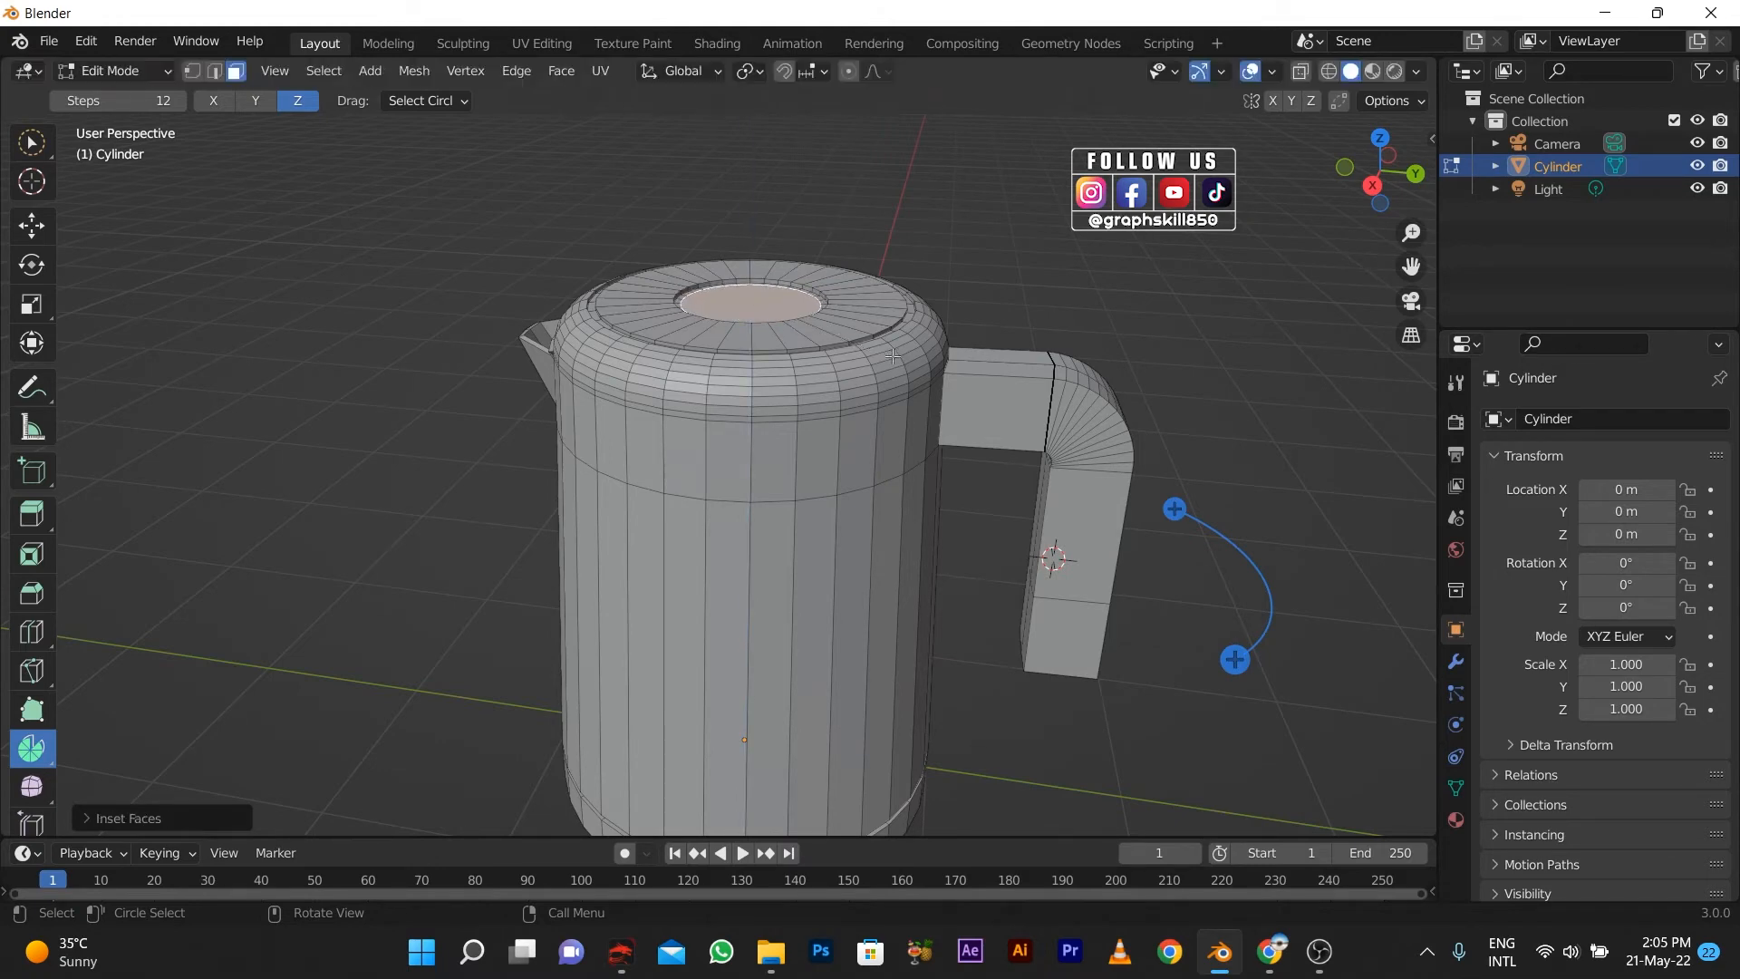
# Inset the recess floor slightly once more and extrude it upward to raise a round button in the lid.
pyautogui.moveTo(893, 357); pyautogui.dragTo(843, 313, button='middle')
pyautogui.scroll(4, 841, 310)
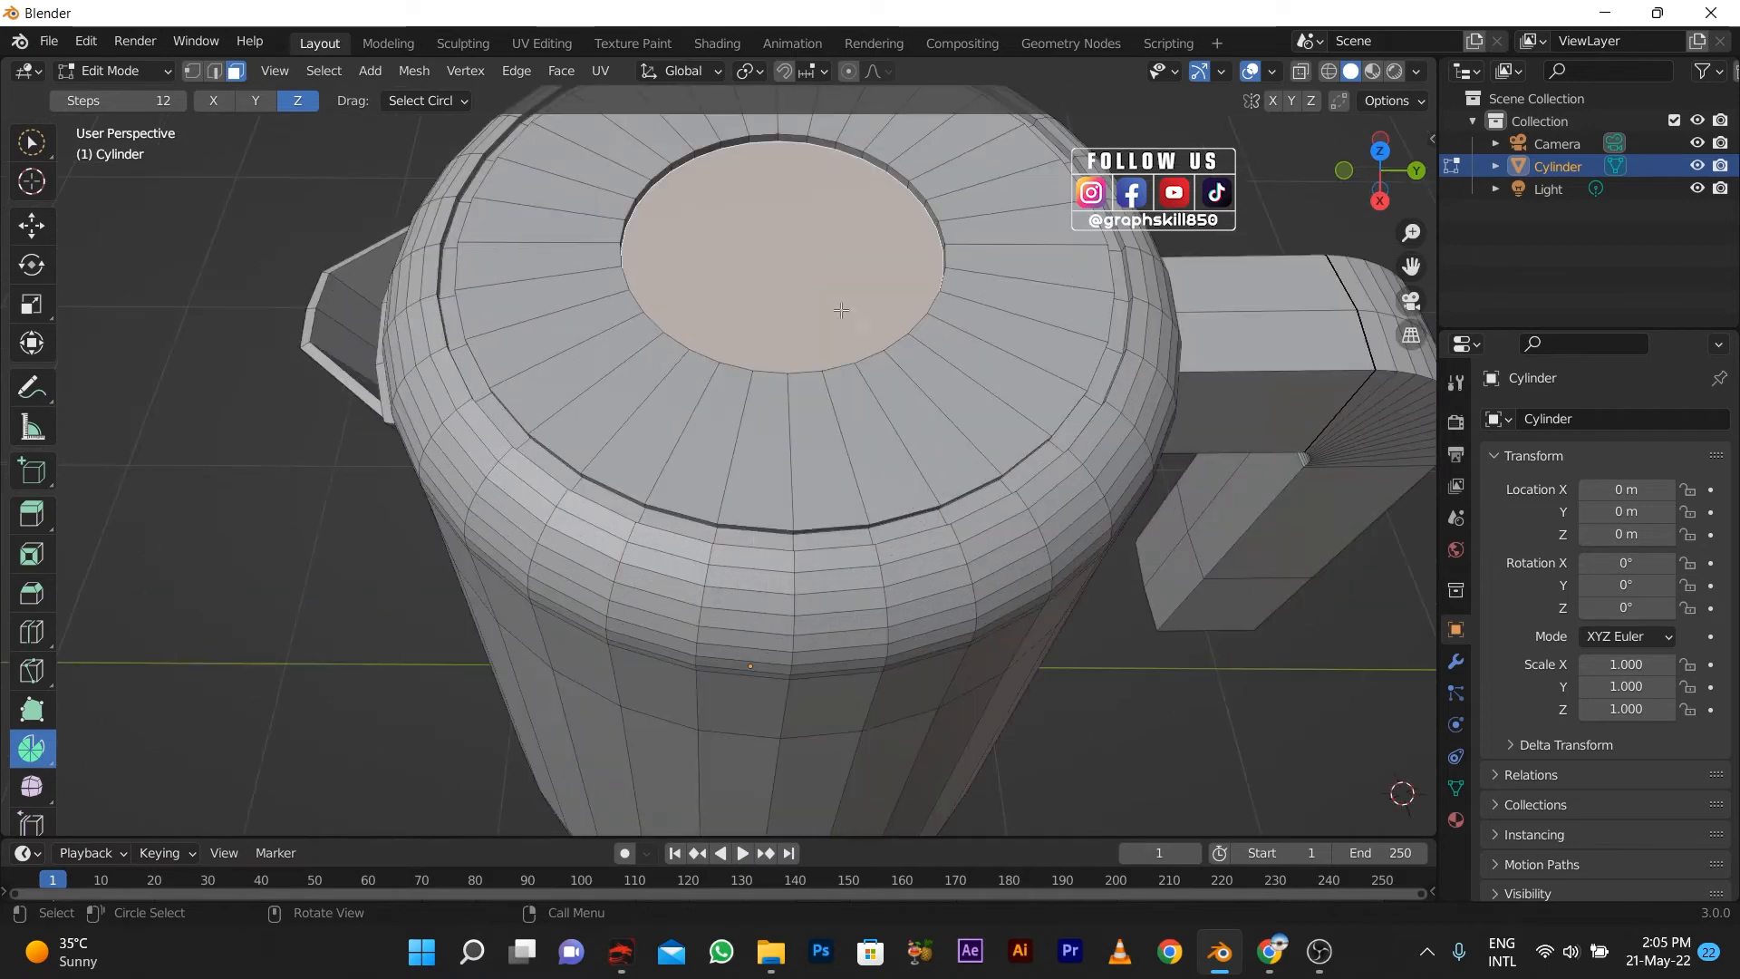
pyautogui.press('i')
pyautogui.click(913, 401)
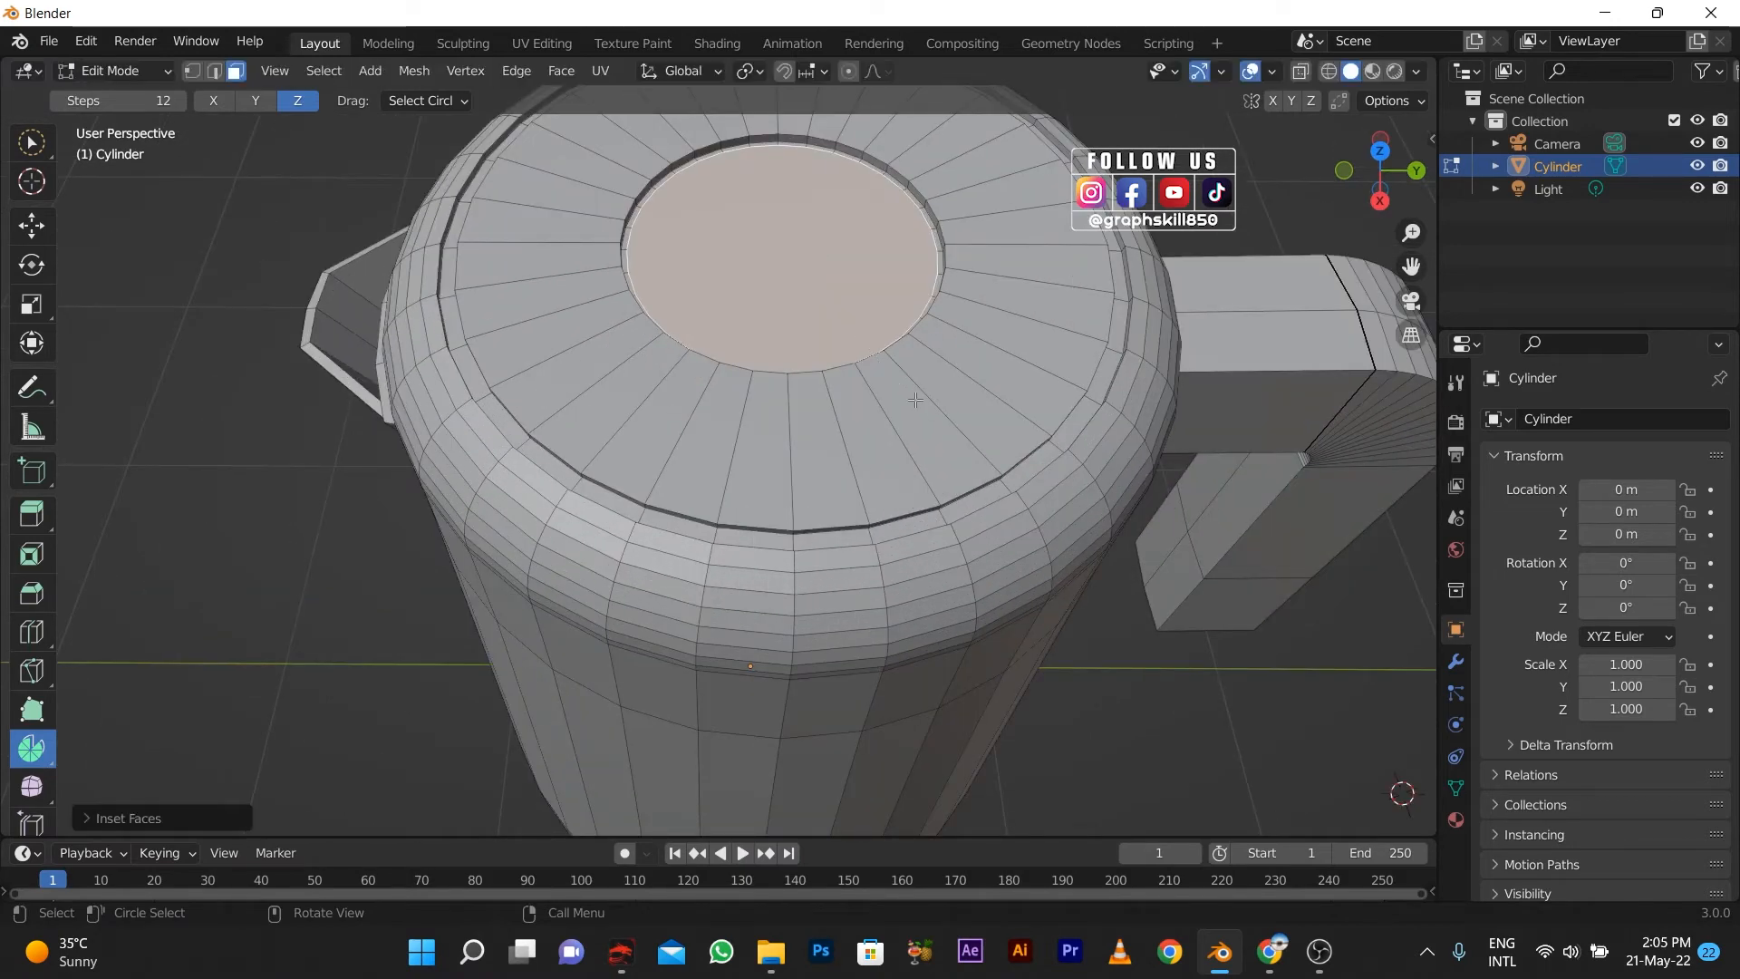
pyautogui.press('e')
pyautogui.click(910, 388)
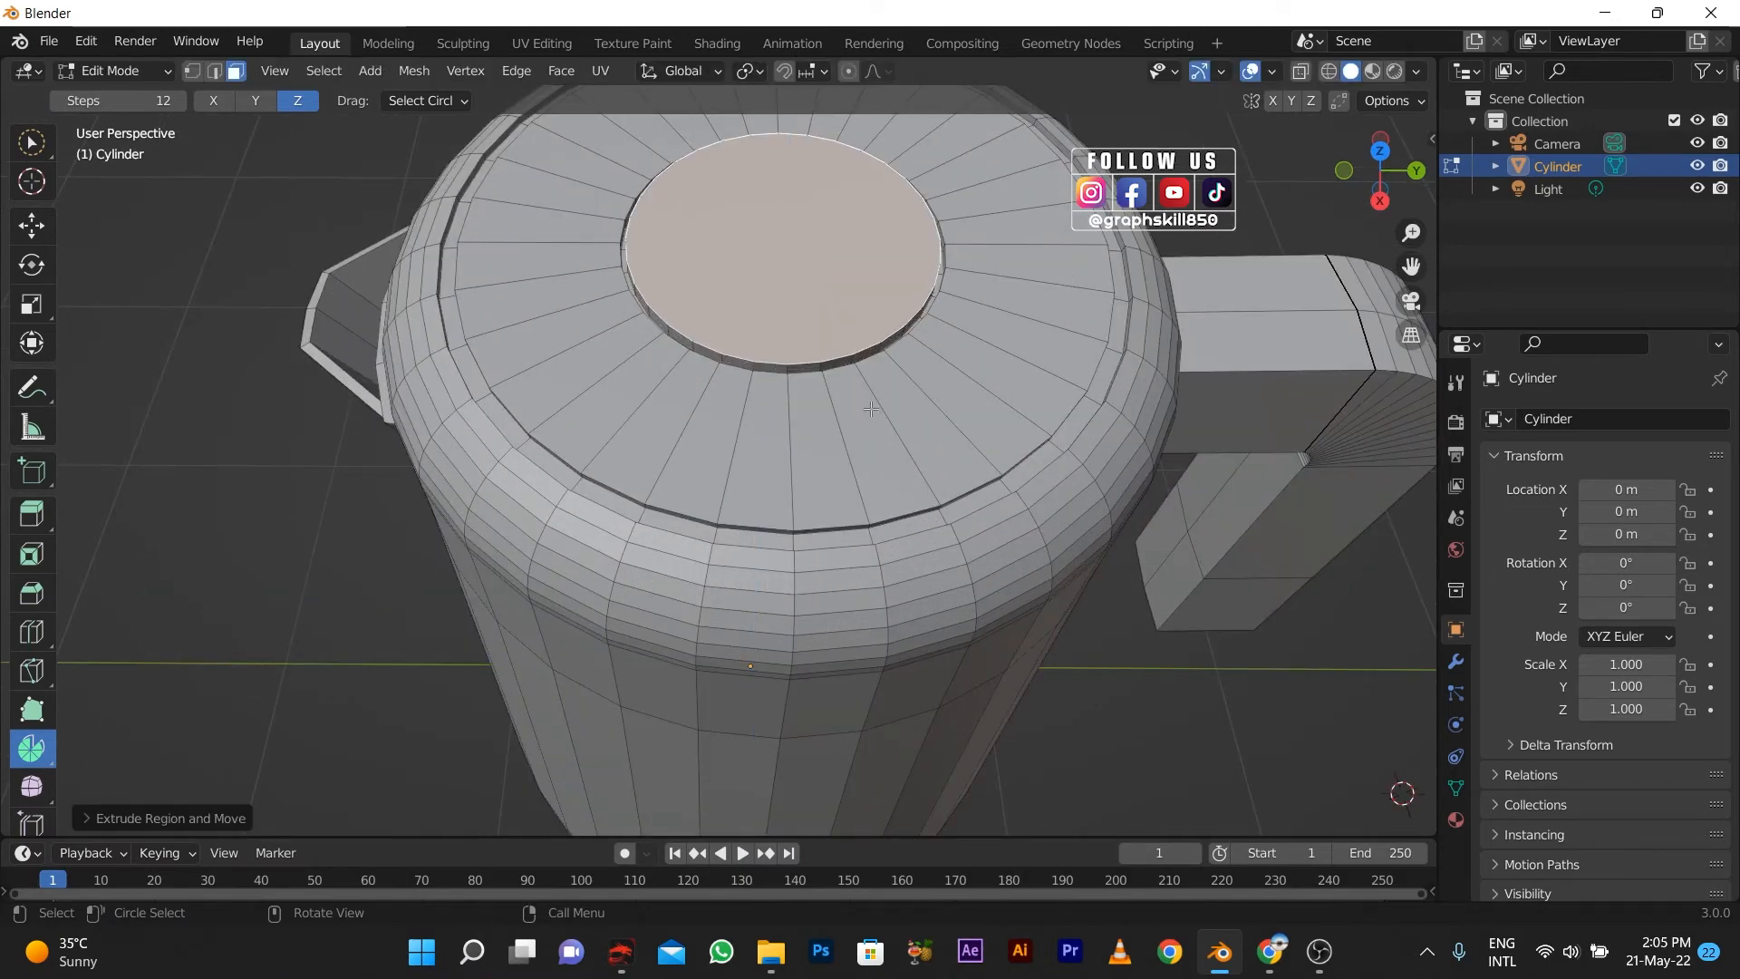
# Bevel the raised button's edge about 0.057 m with 8 segments and return to Object Mode.
pyautogui.moveTo(910, 388); pyautogui.dragTo(727, 345, button='middle')
pyautogui.hotkey('ctrl', 'b')
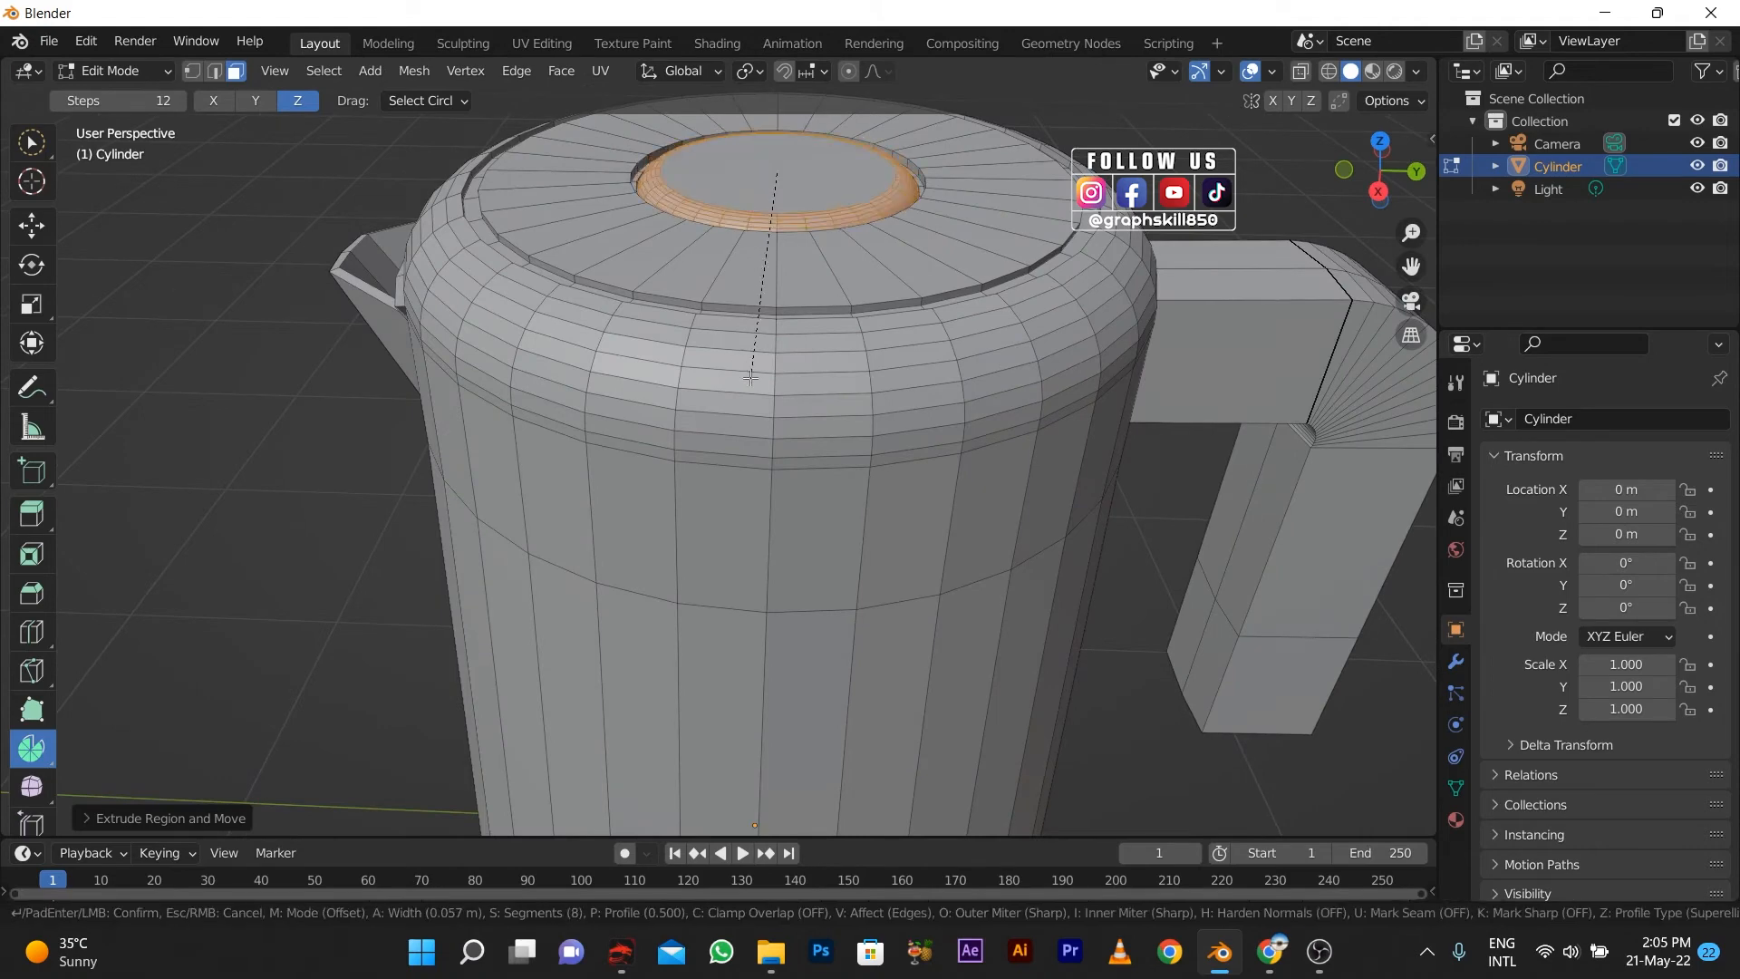
pyautogui.click(750, 376)
pyautogui.press('Tab')
# Switch the viewport to Material Preview and apply Shade Smooth to the jug.
pyautogui.scroll(-5, 841, 223)
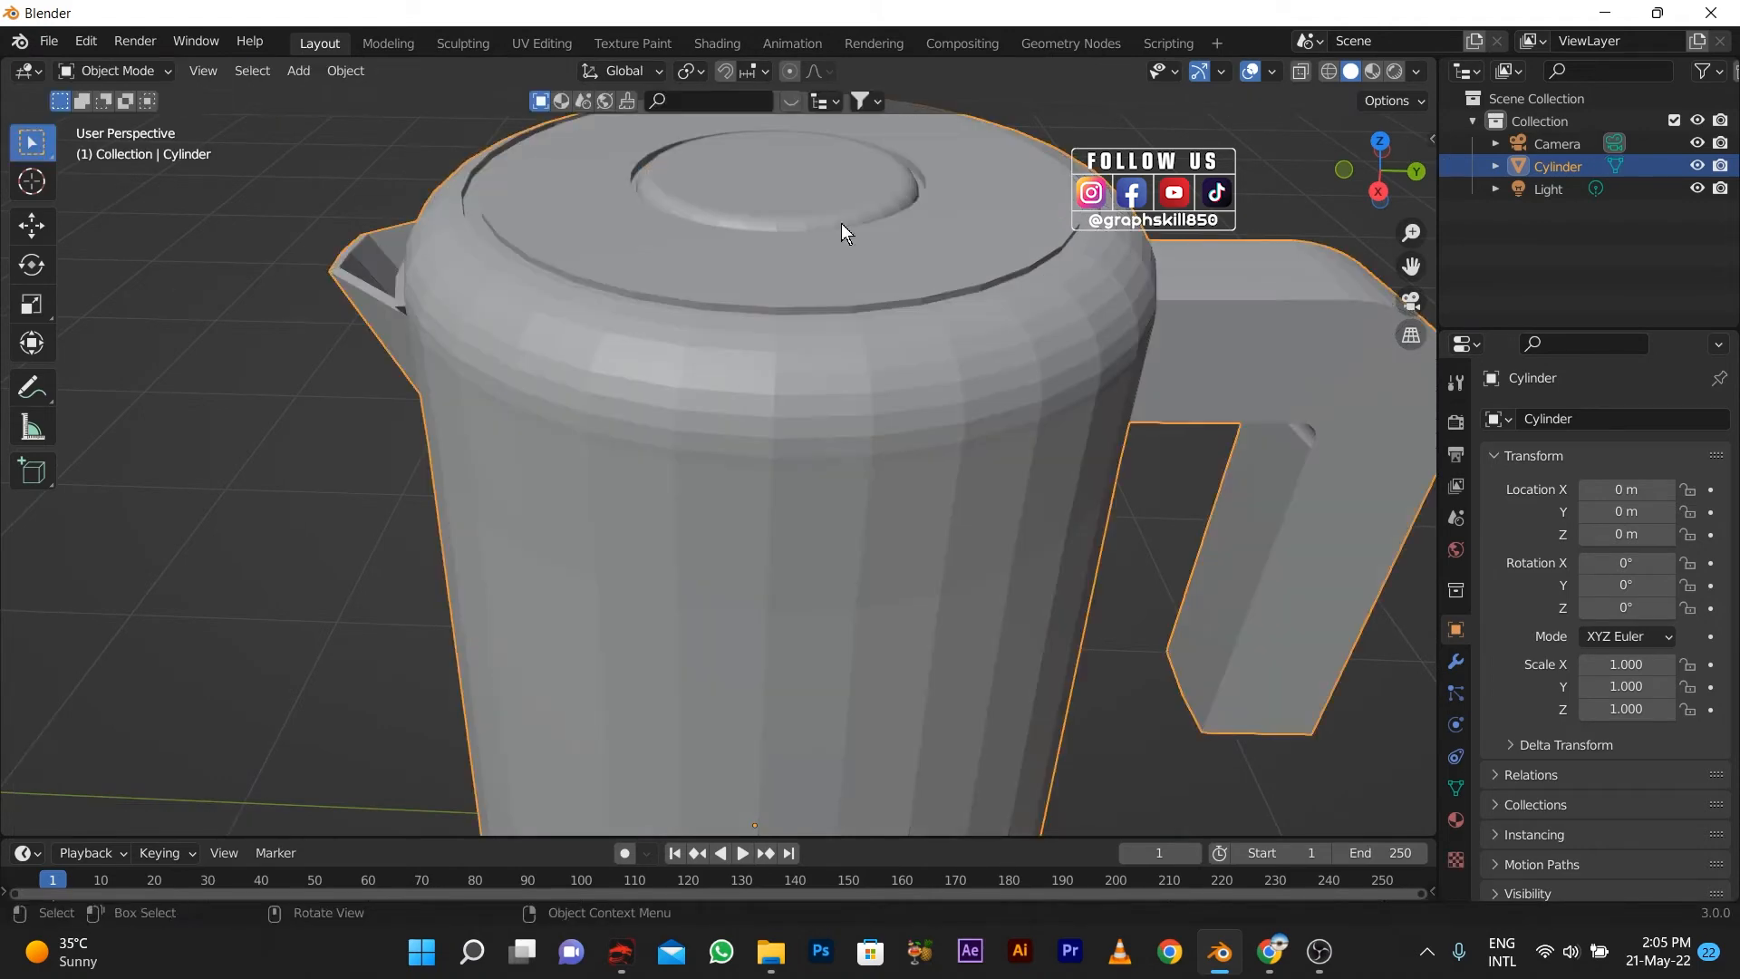
pyautogui.moveTo(754, 401); pyautogui.dragTo(870, 236, button='middle')
pyautogui.click(1372, 71)
pyautogui.rightClick(841, 288)
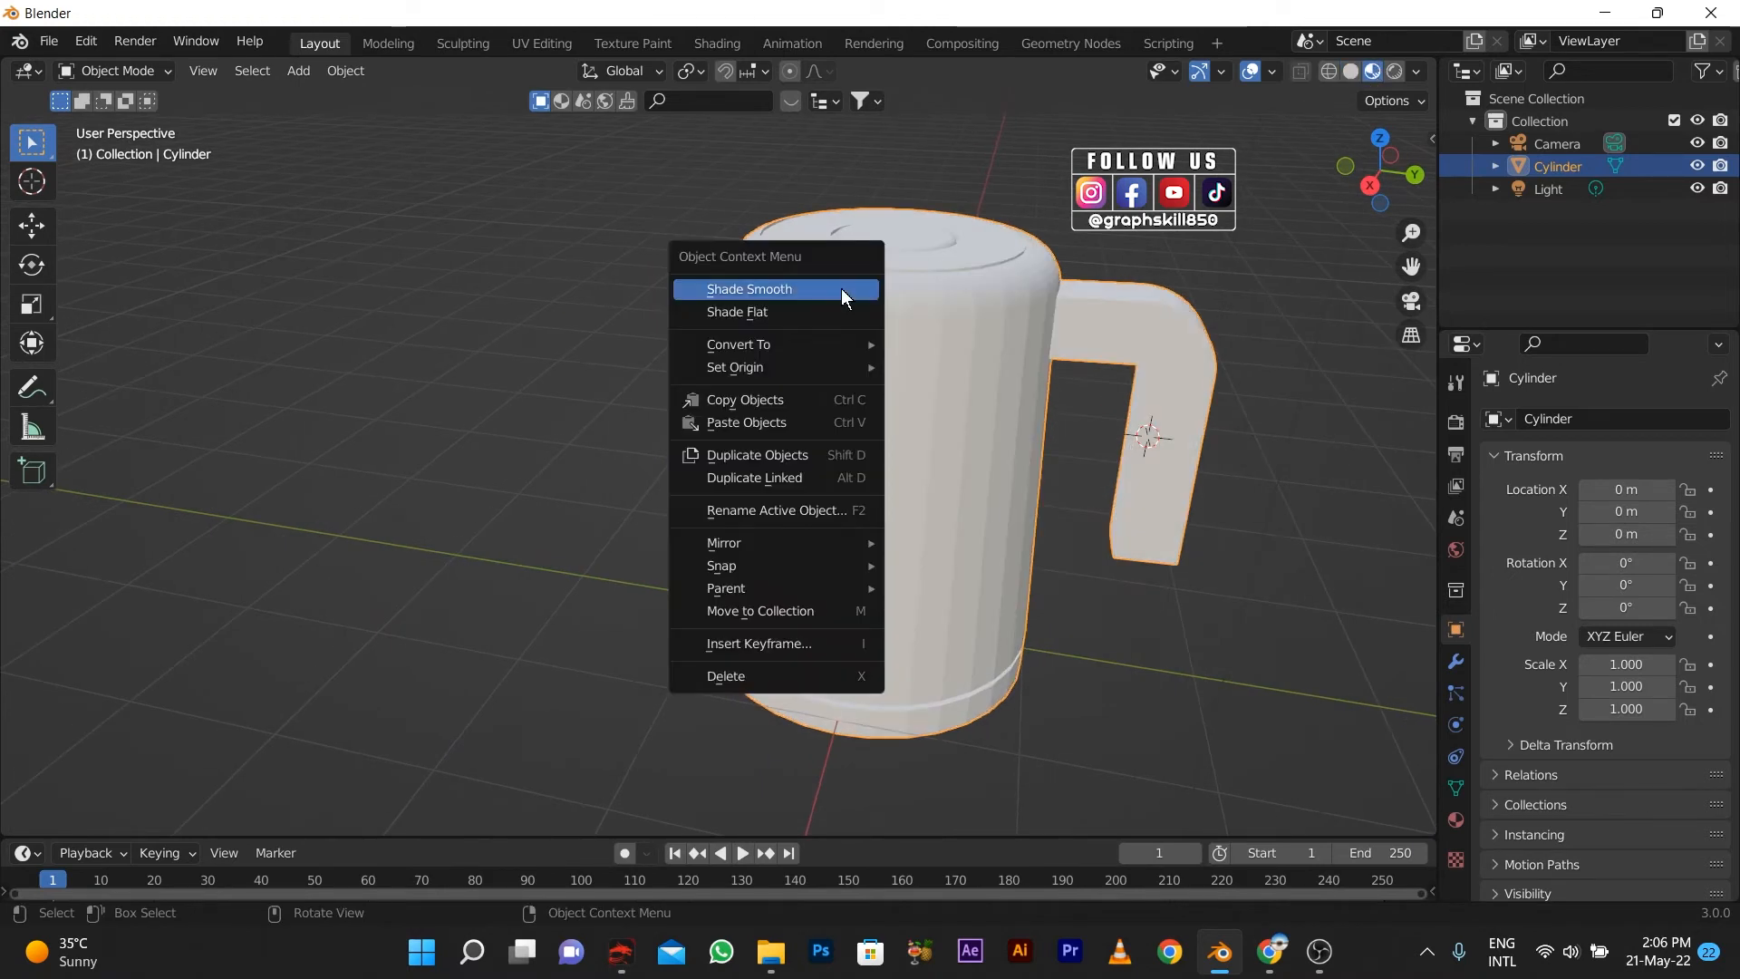
pyautogui.click(804, 290)
# Enable Auto Smooth at 30° in the jug mesh's normals settings.
pyautogui.moveTo(949, 356); pyautogui.dragTo(968, 379, button='middle')
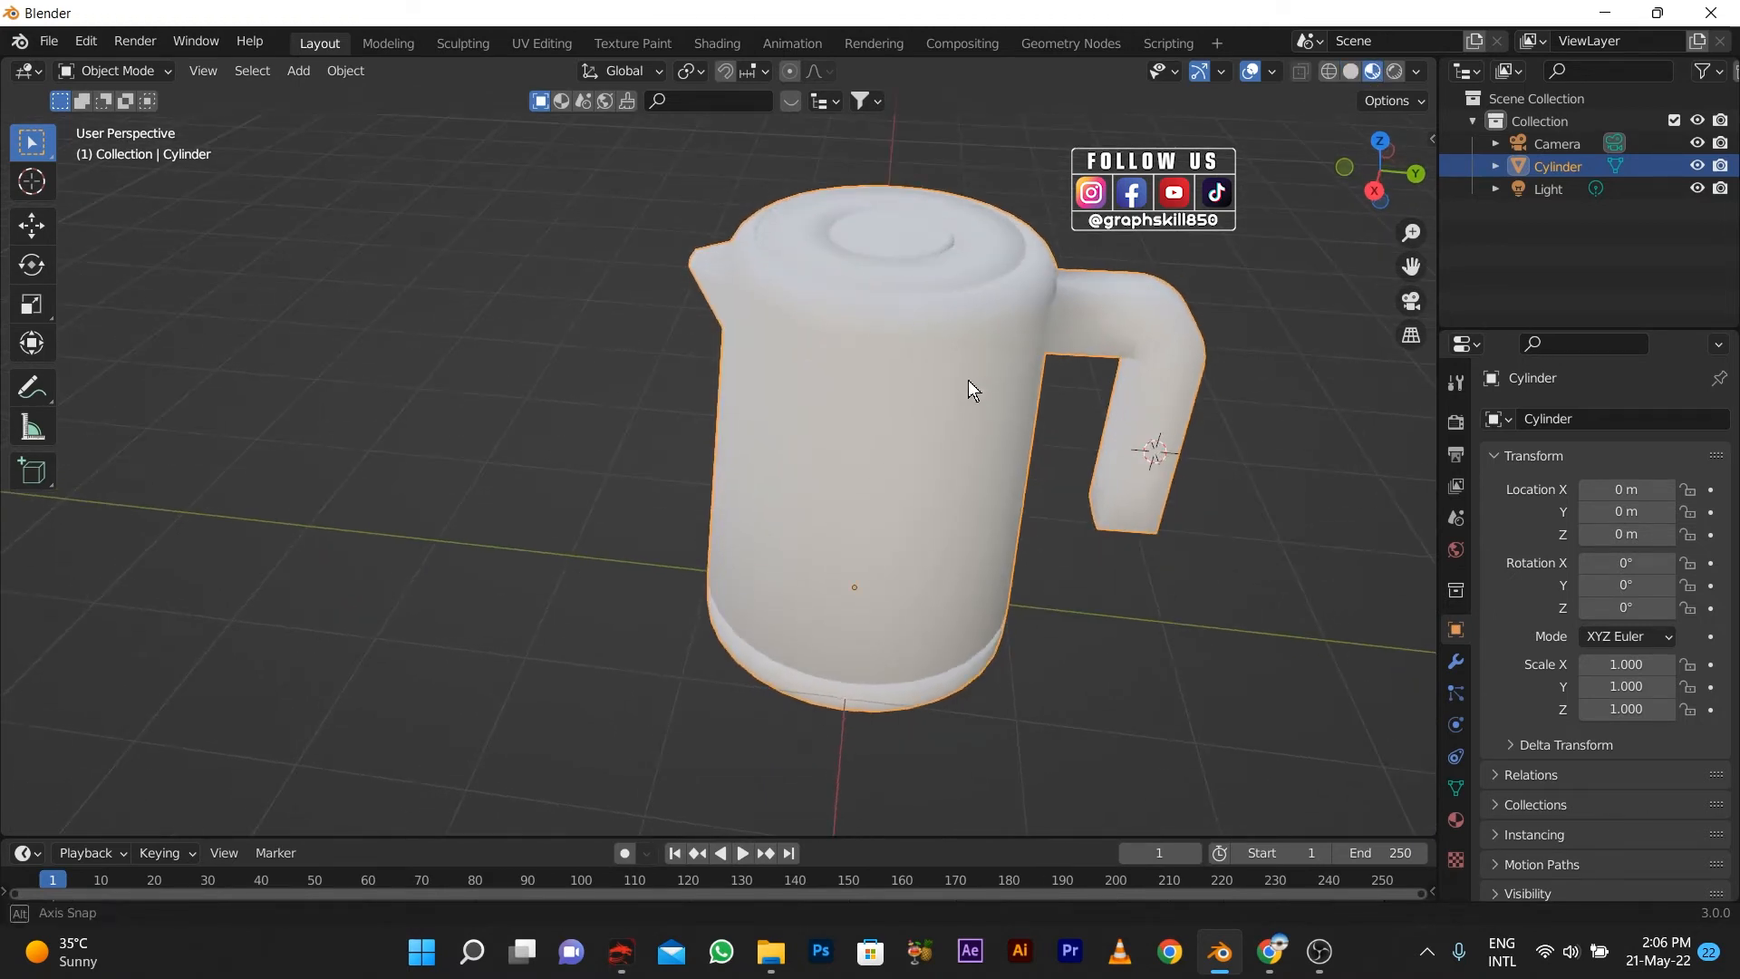
pyautogui.click(1455, 788)
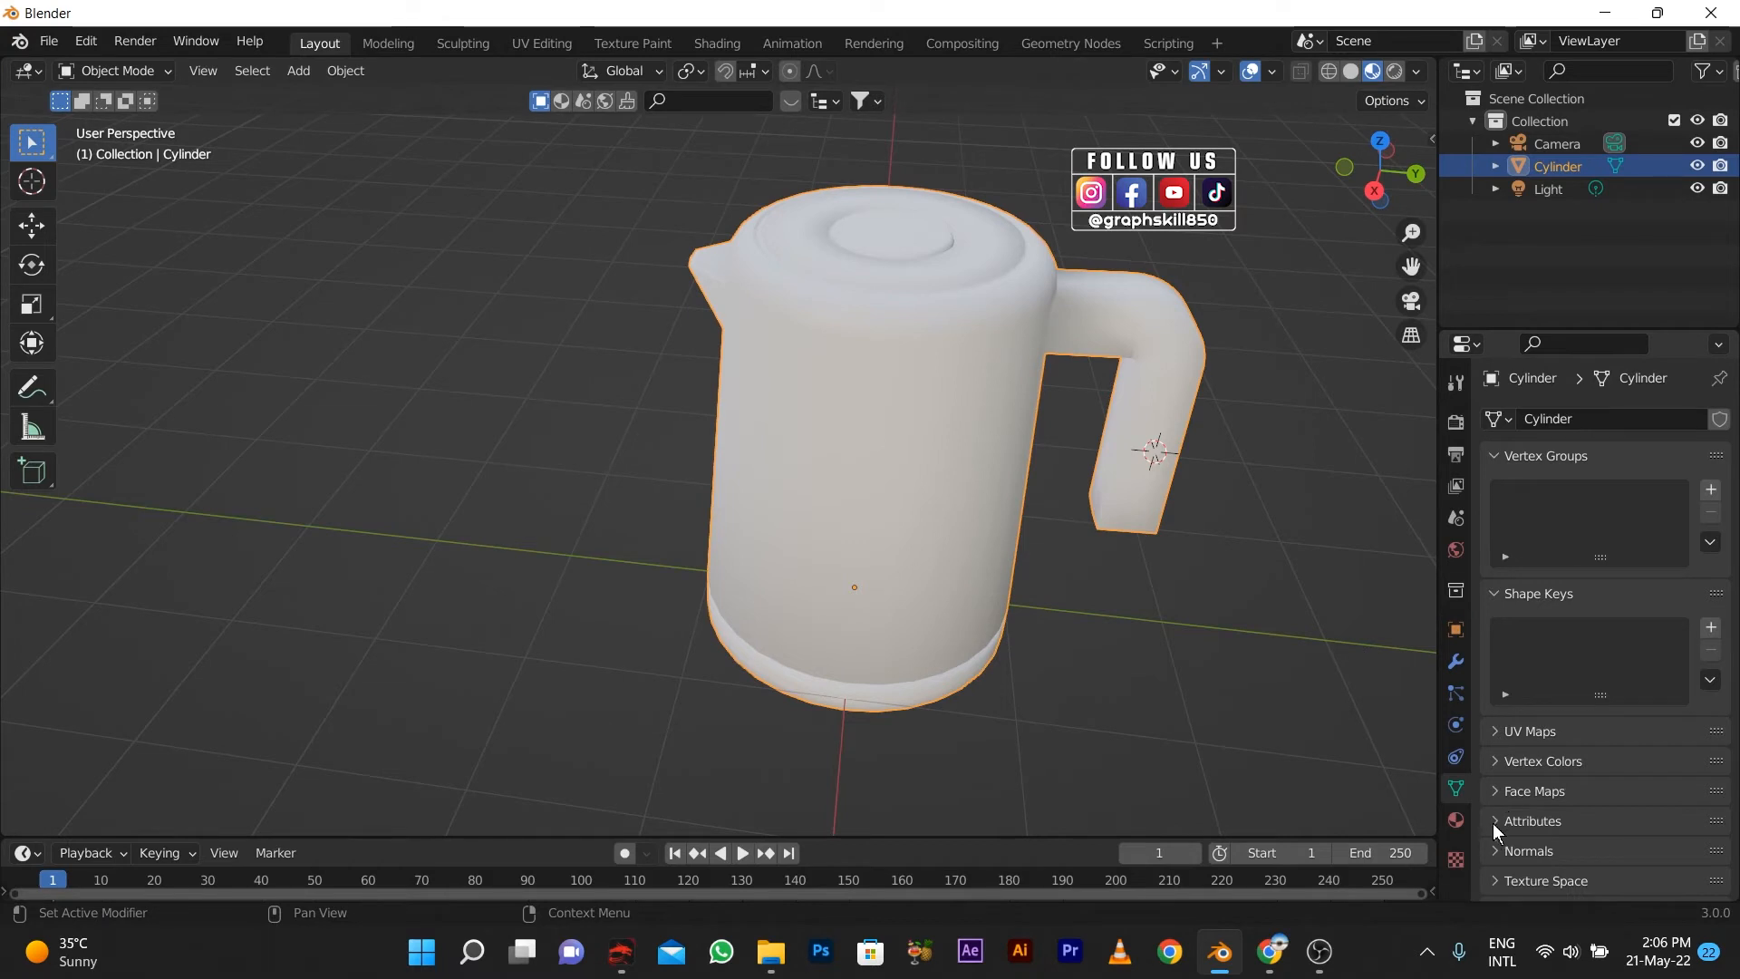
pyautogui.click(1504, 851)
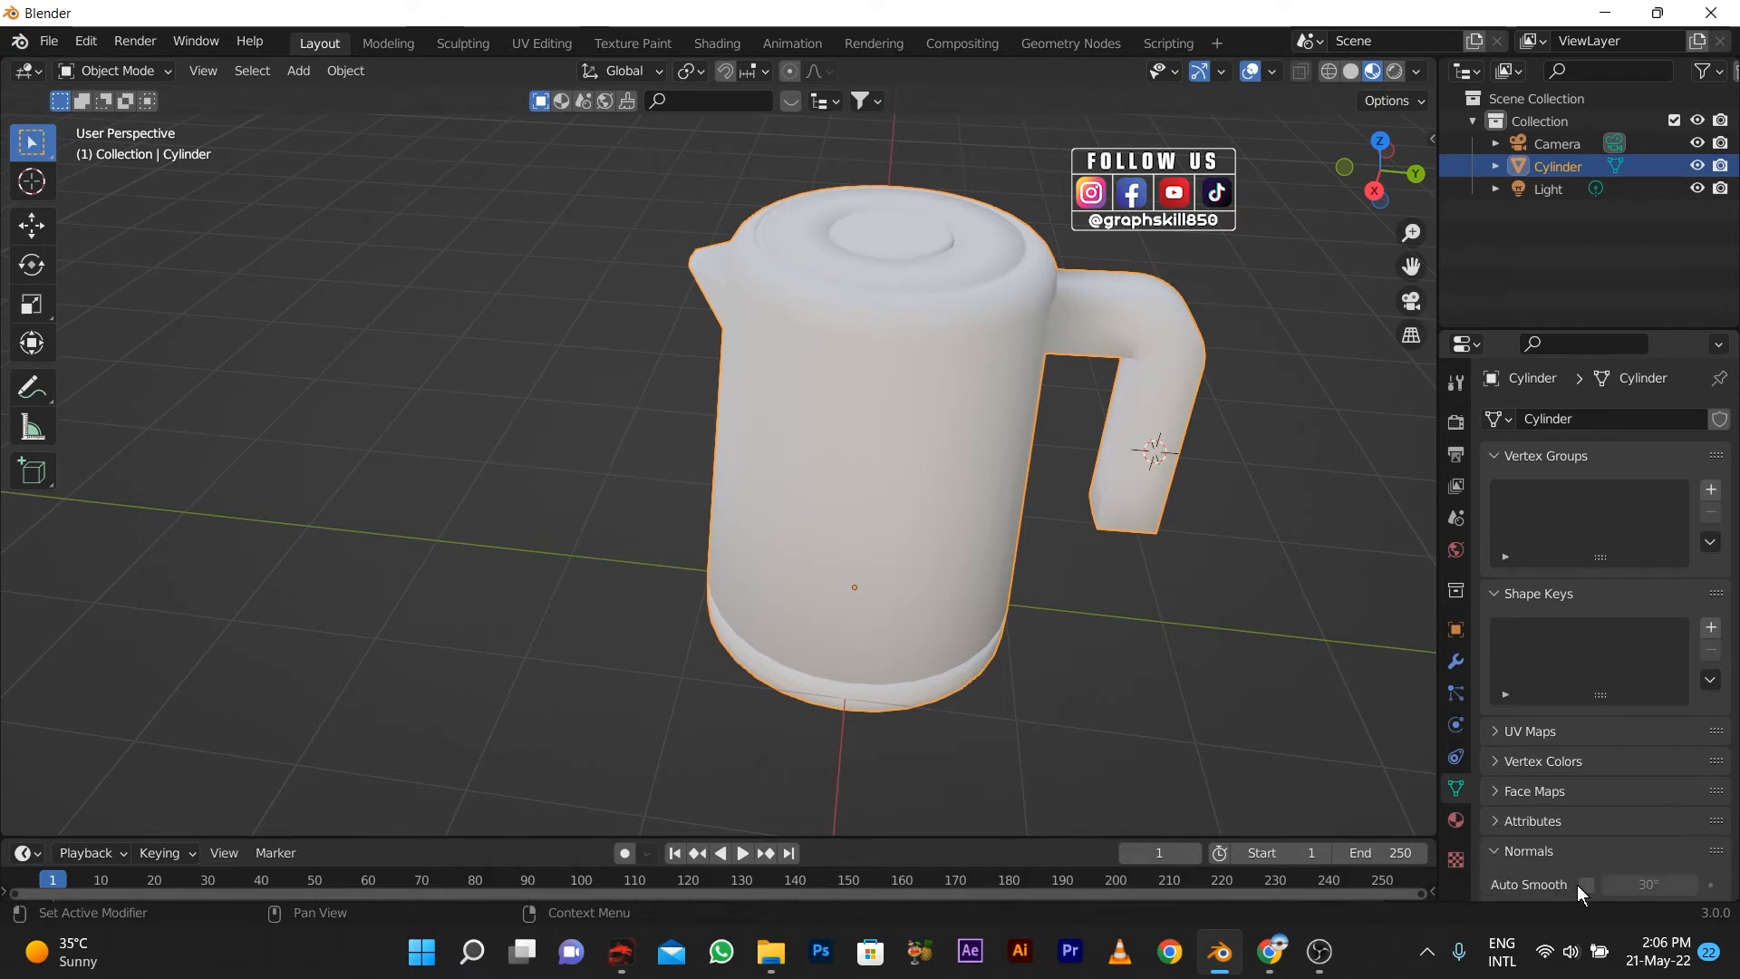
pyautogui.click(1586, 884)
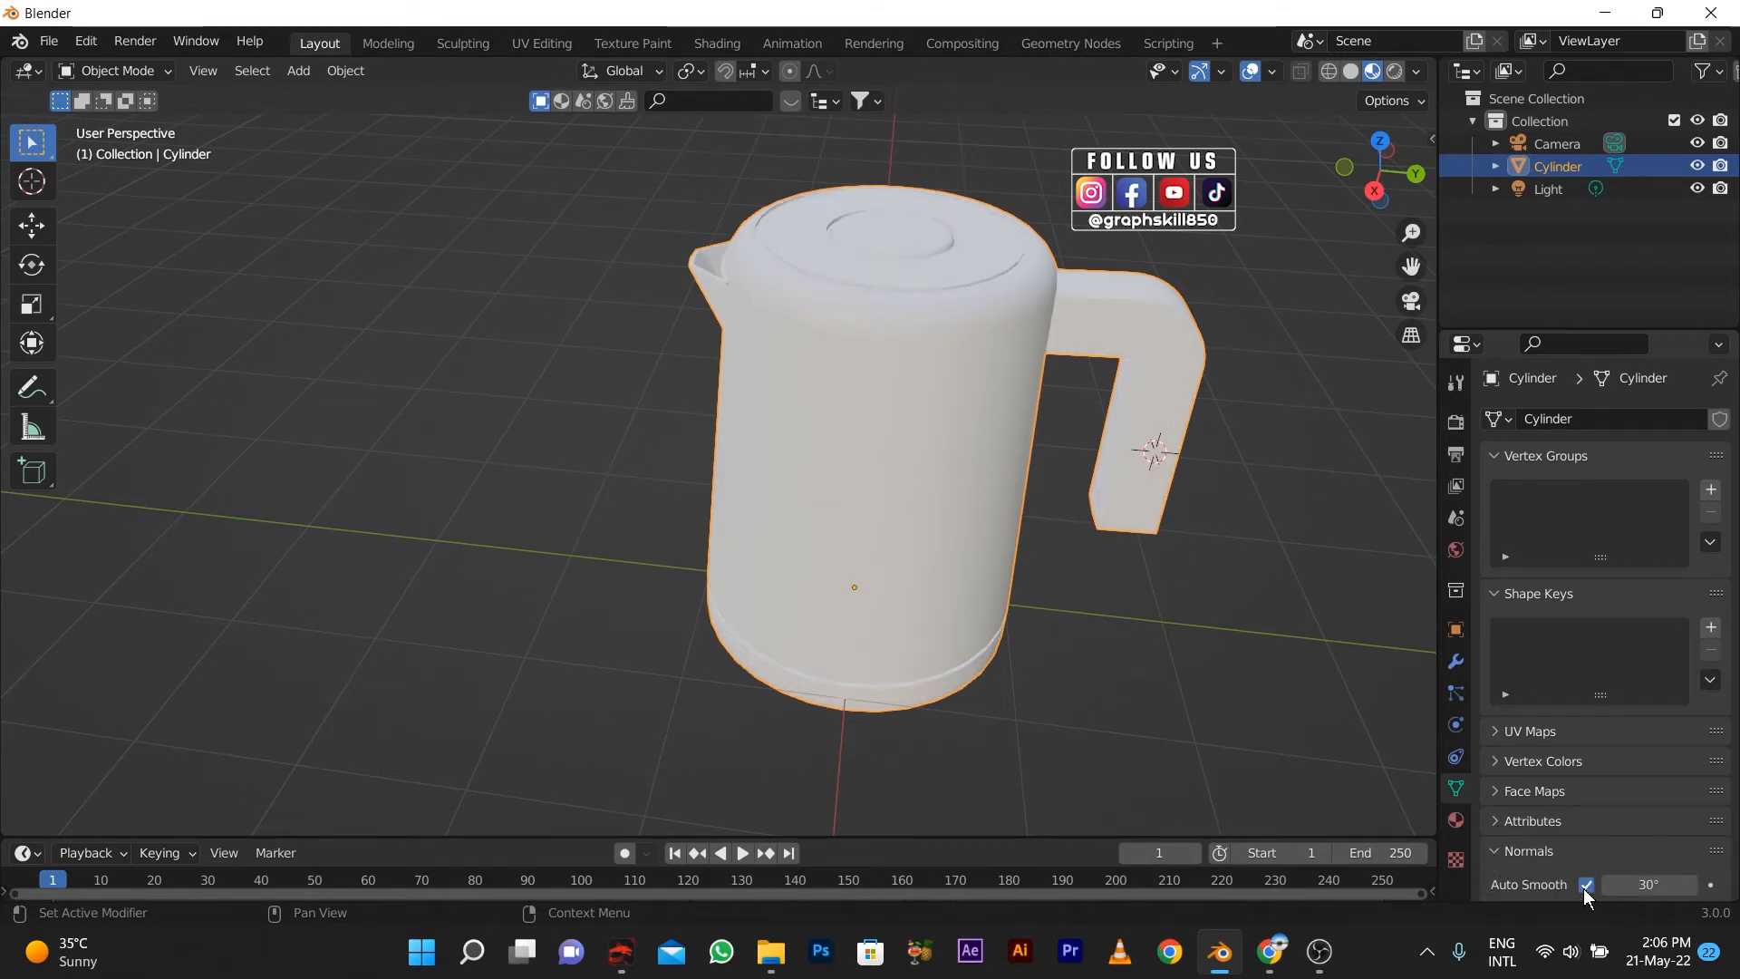
# Enter Edit Mode, add a material slot to the jug and create a new material in it.
pyautogui.moveTo(888, 513); pyautogui.dragTo(917, 544, button='middle')
pyautogui.scroll(3, 920, 553)
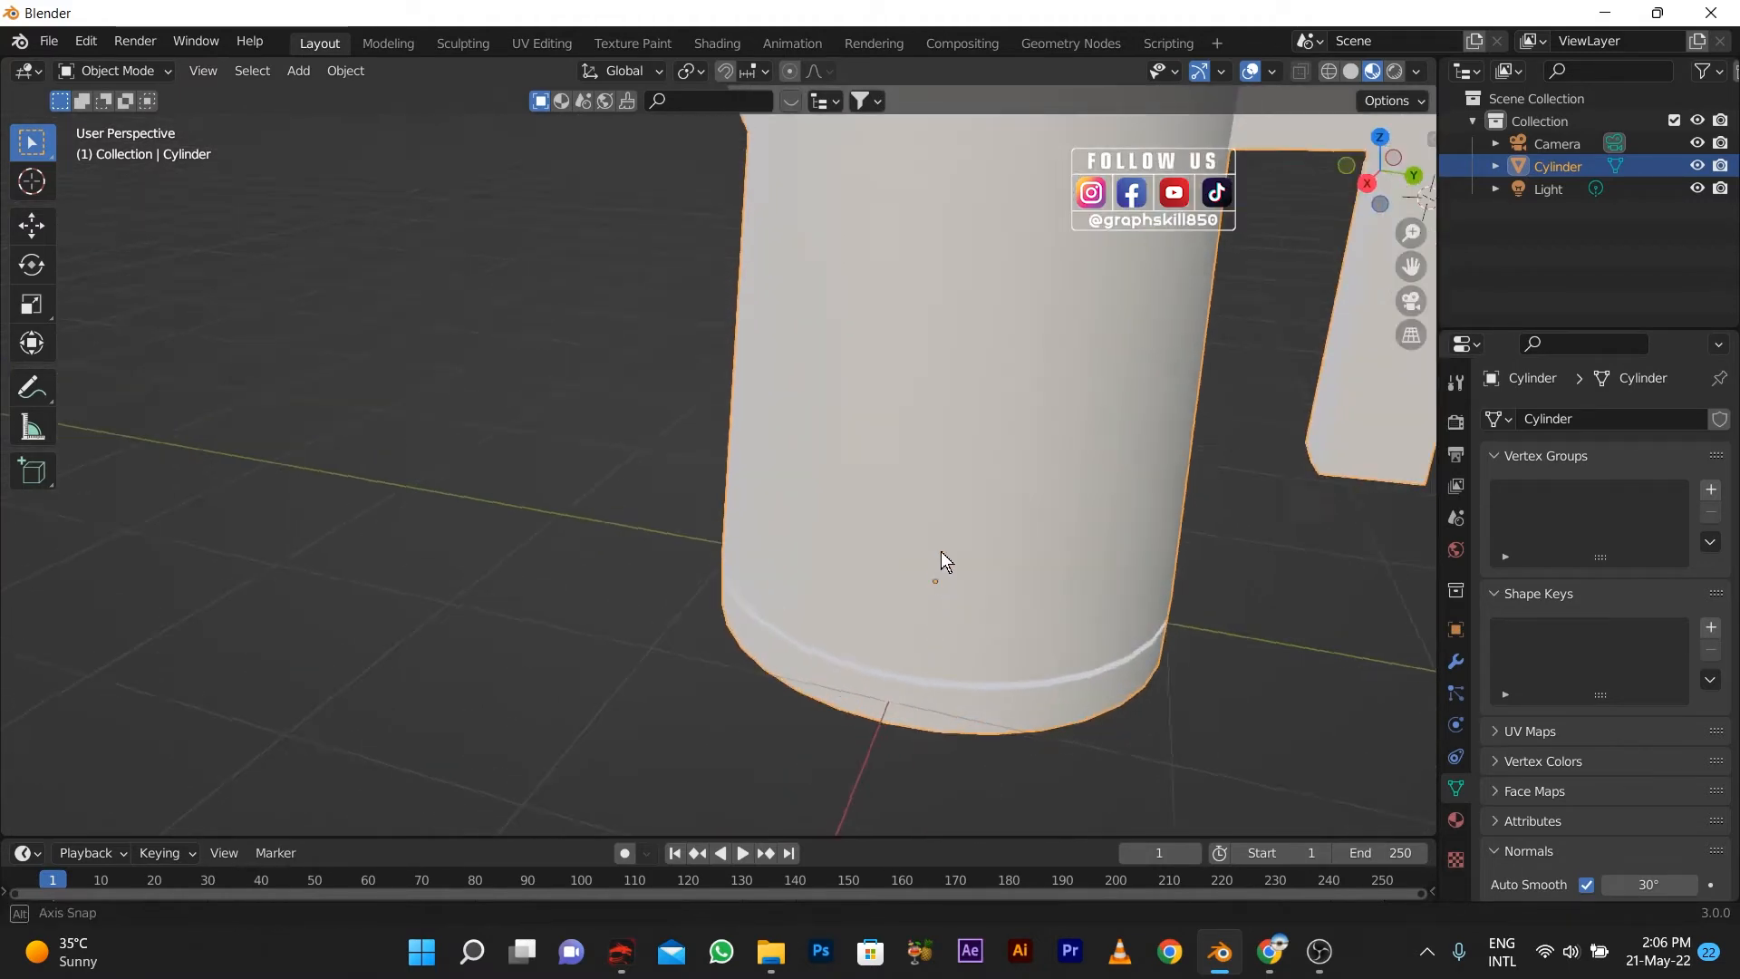
pyautogui.press('Tab')
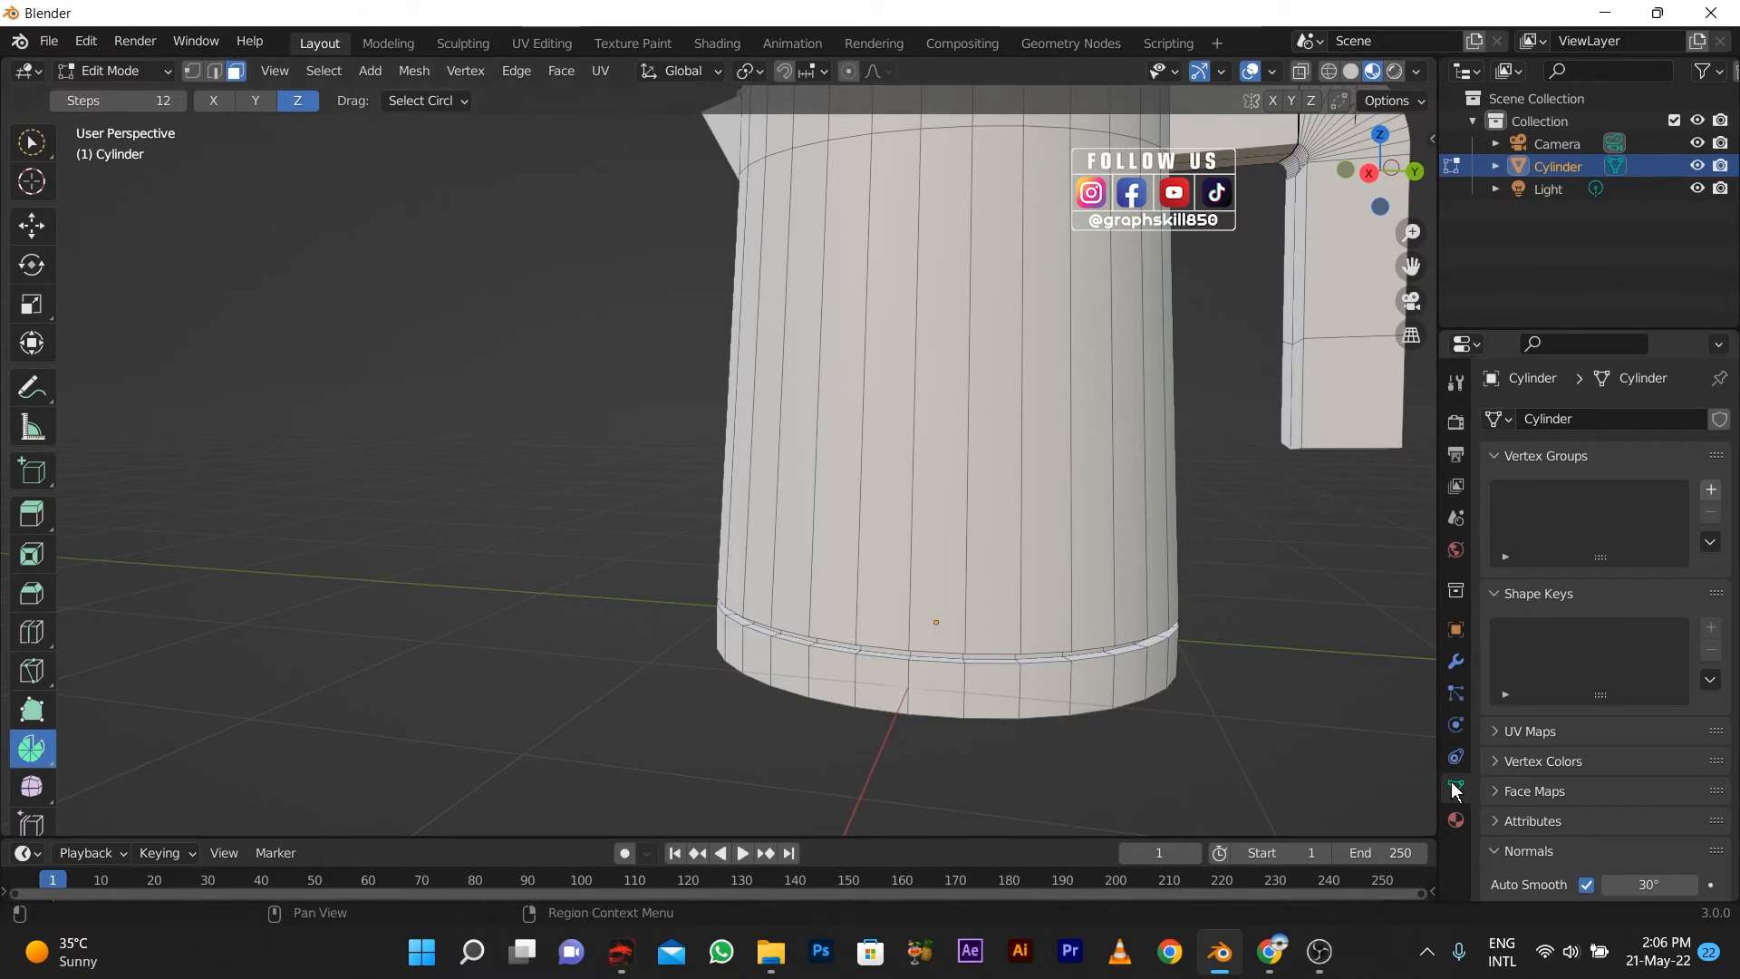
pyautogui.click(1455, 820)
pyautogui.click(1720, 420)
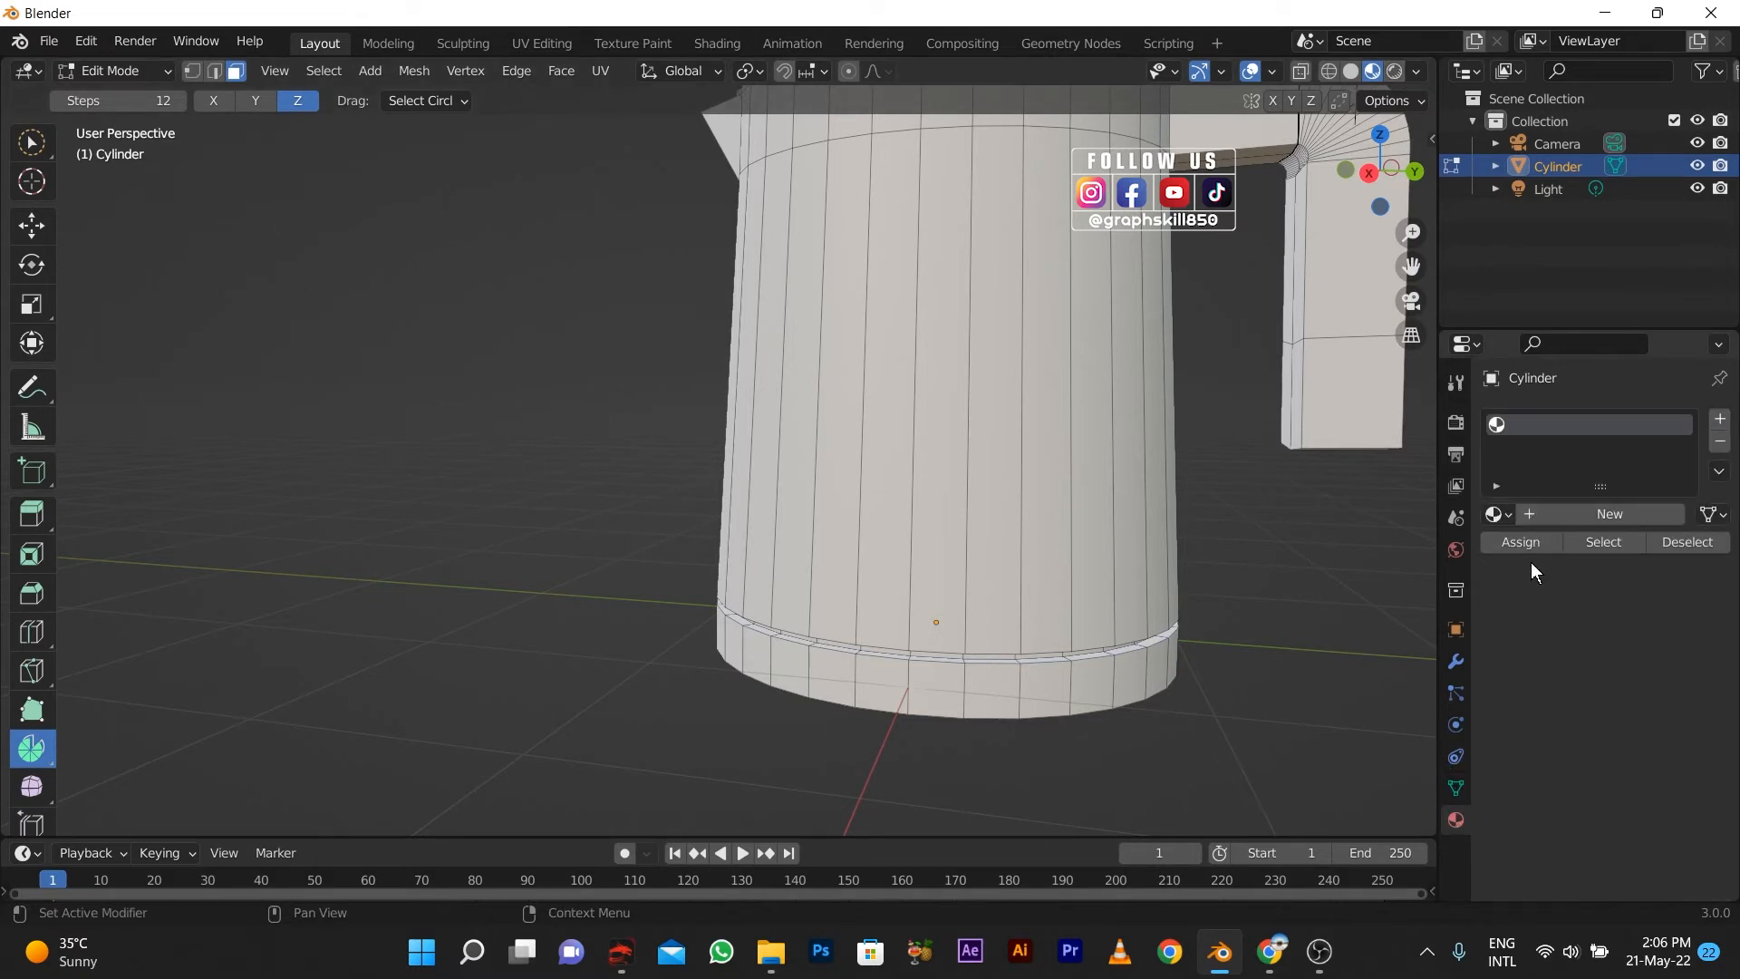
pyautogui.click(1593, 515)
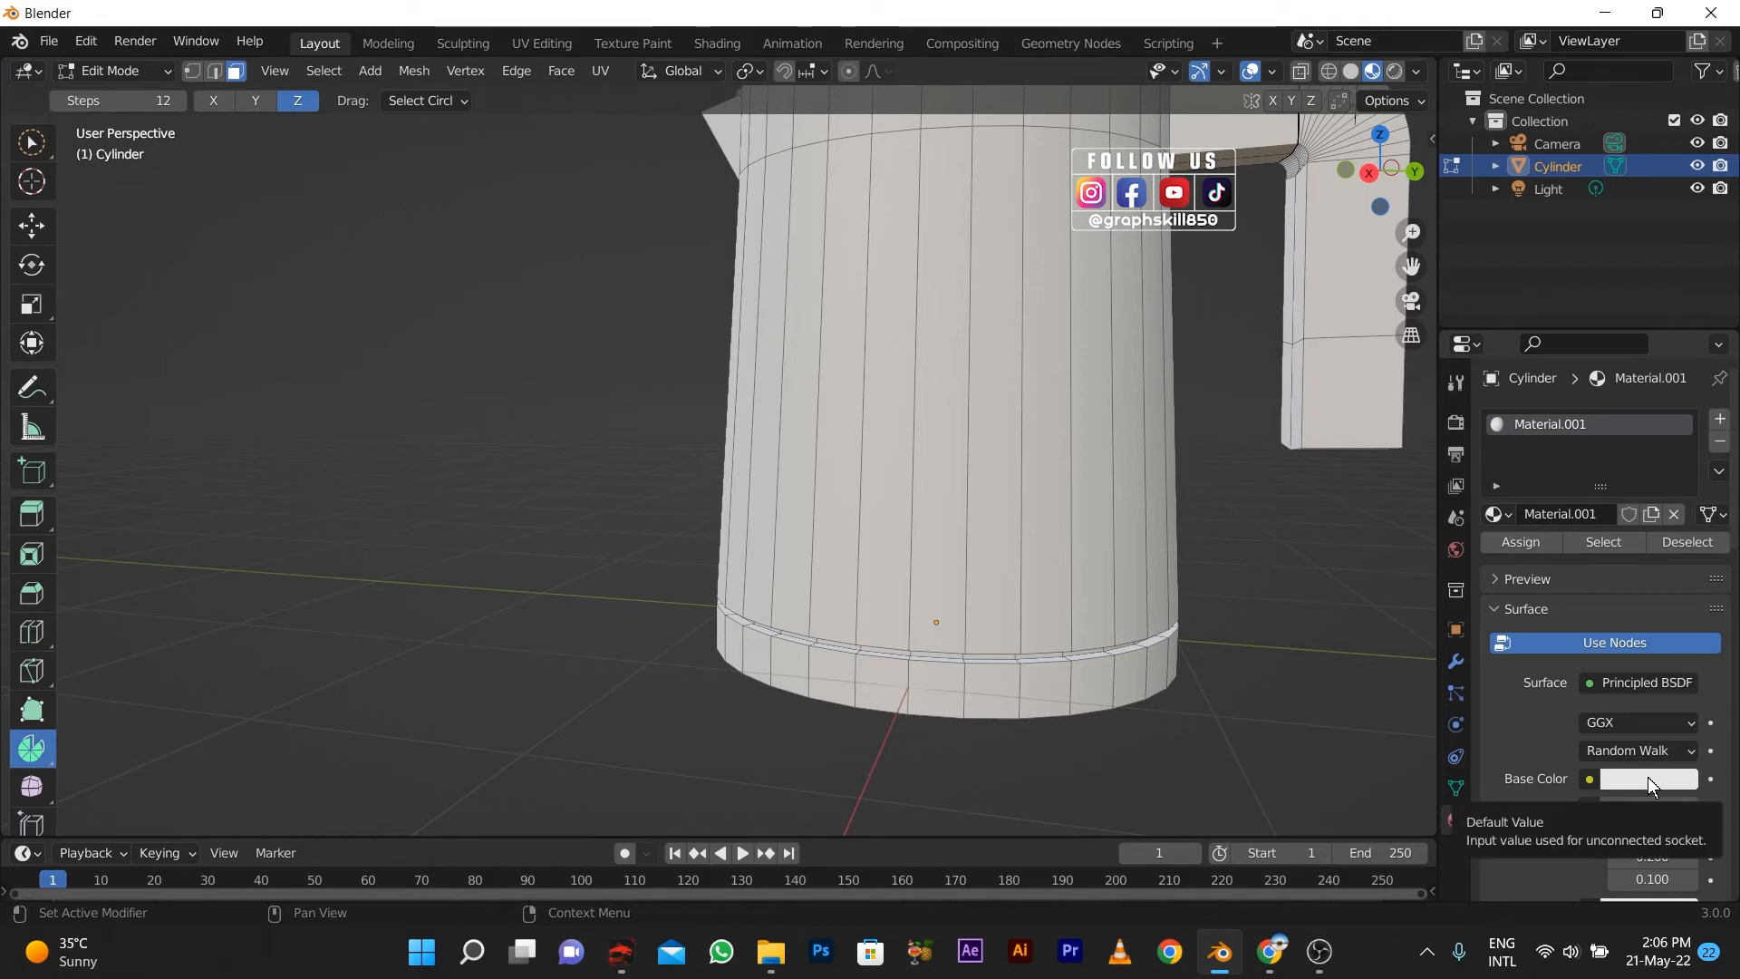
# Add a second material slot, create a material with black base color in it, and assign it to the jug's base band.
pyautogui.click(1720, 419)
pyautogui.moveTo(1070, 616); pyautogui.dragTo(939, 517, button='middle')
pyautogui.click(985, 588)
pyautogui.press('ctrl+KP_Add')
pyautogui.scroll(3, 831, 600)
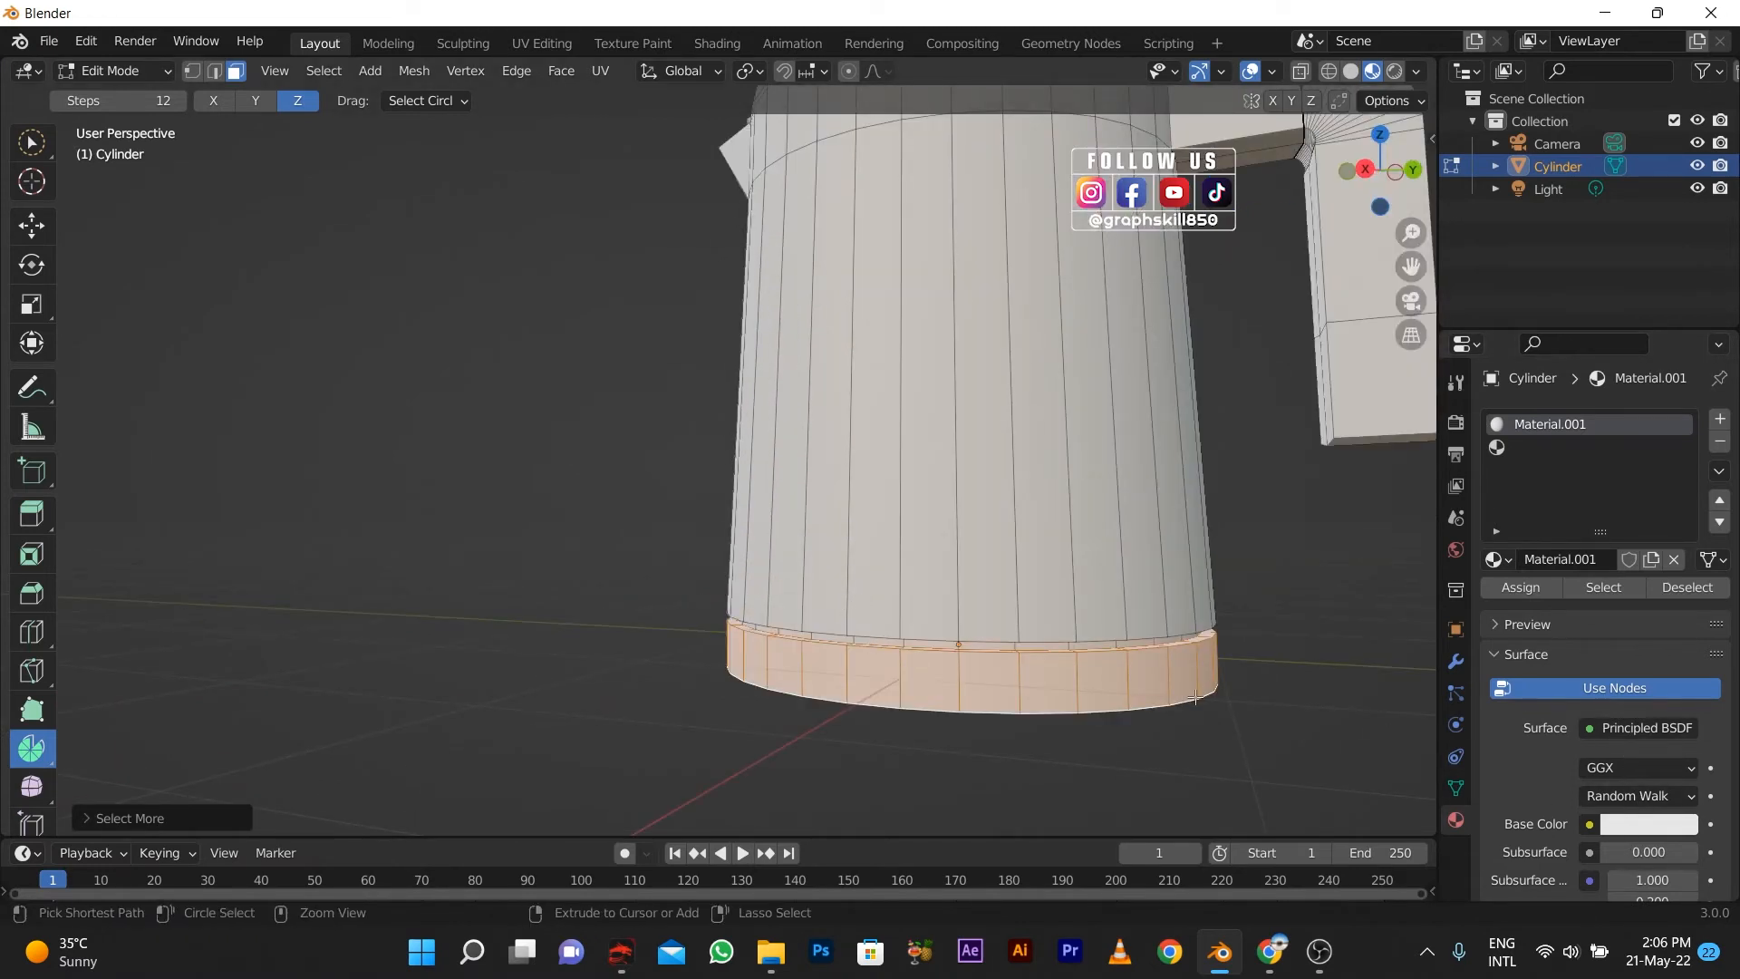
pyautogui.click(1551, 445)
pyautogui.click(1595, 559)
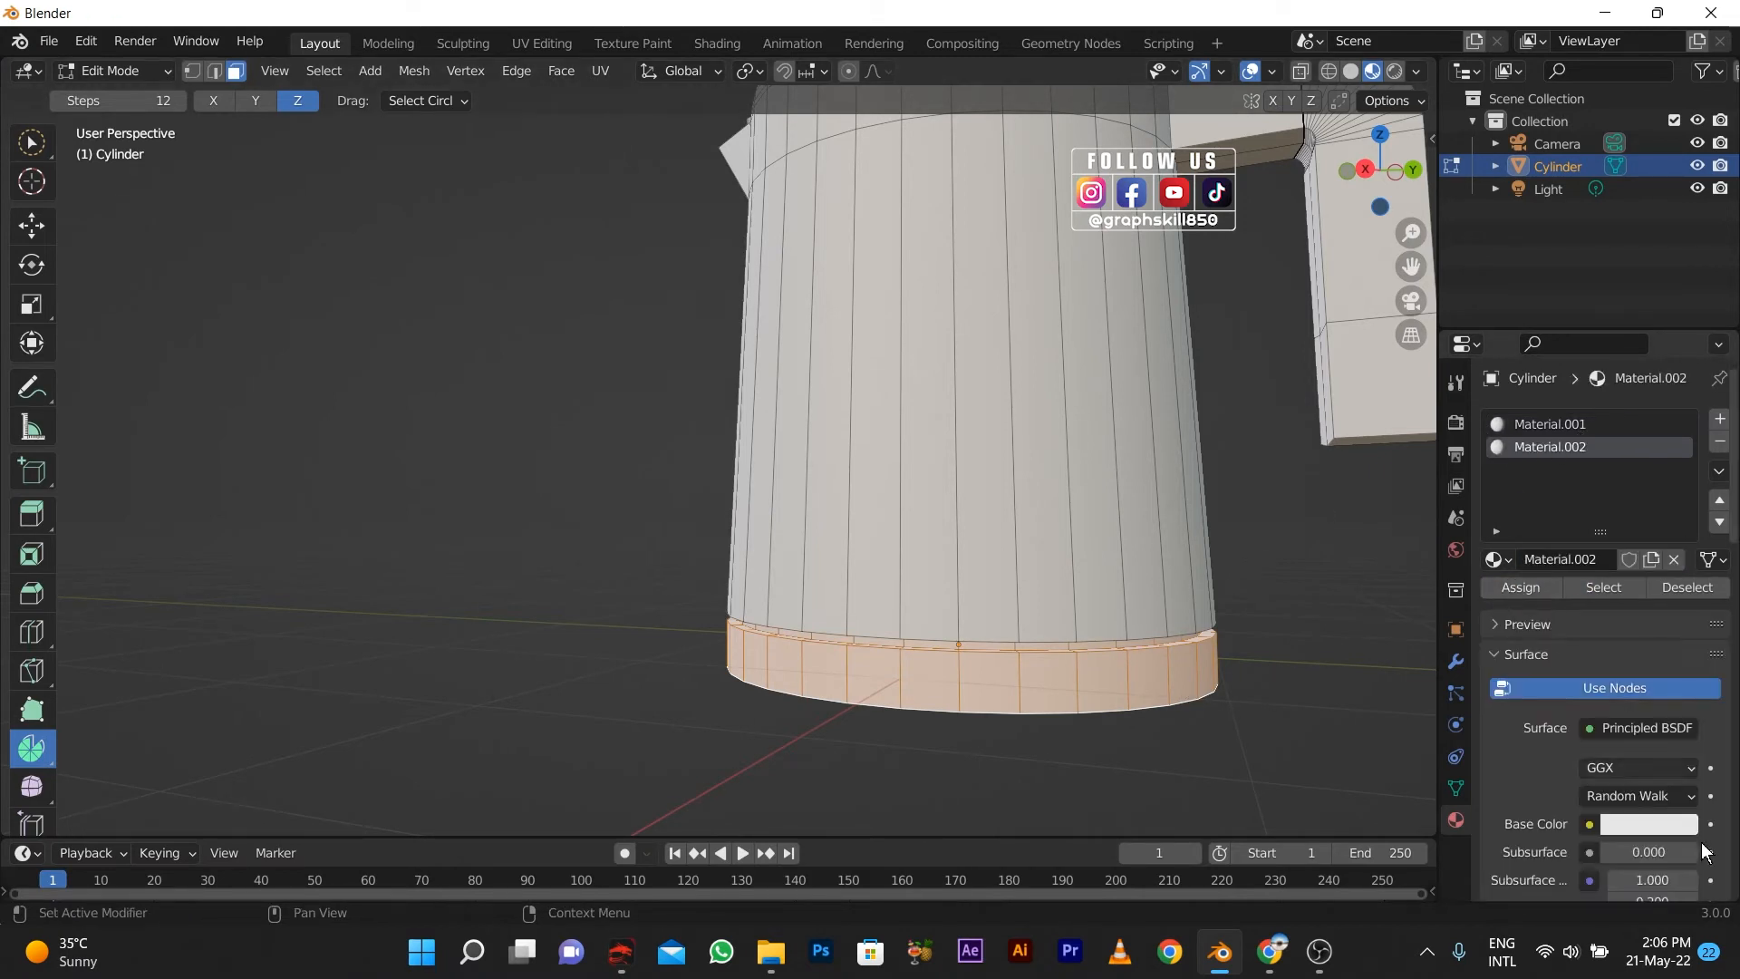
pyautogui.click(1647, 823)
pyautogui.moveTo(1682, 537); pyautogui.dragTo(1682, 669)
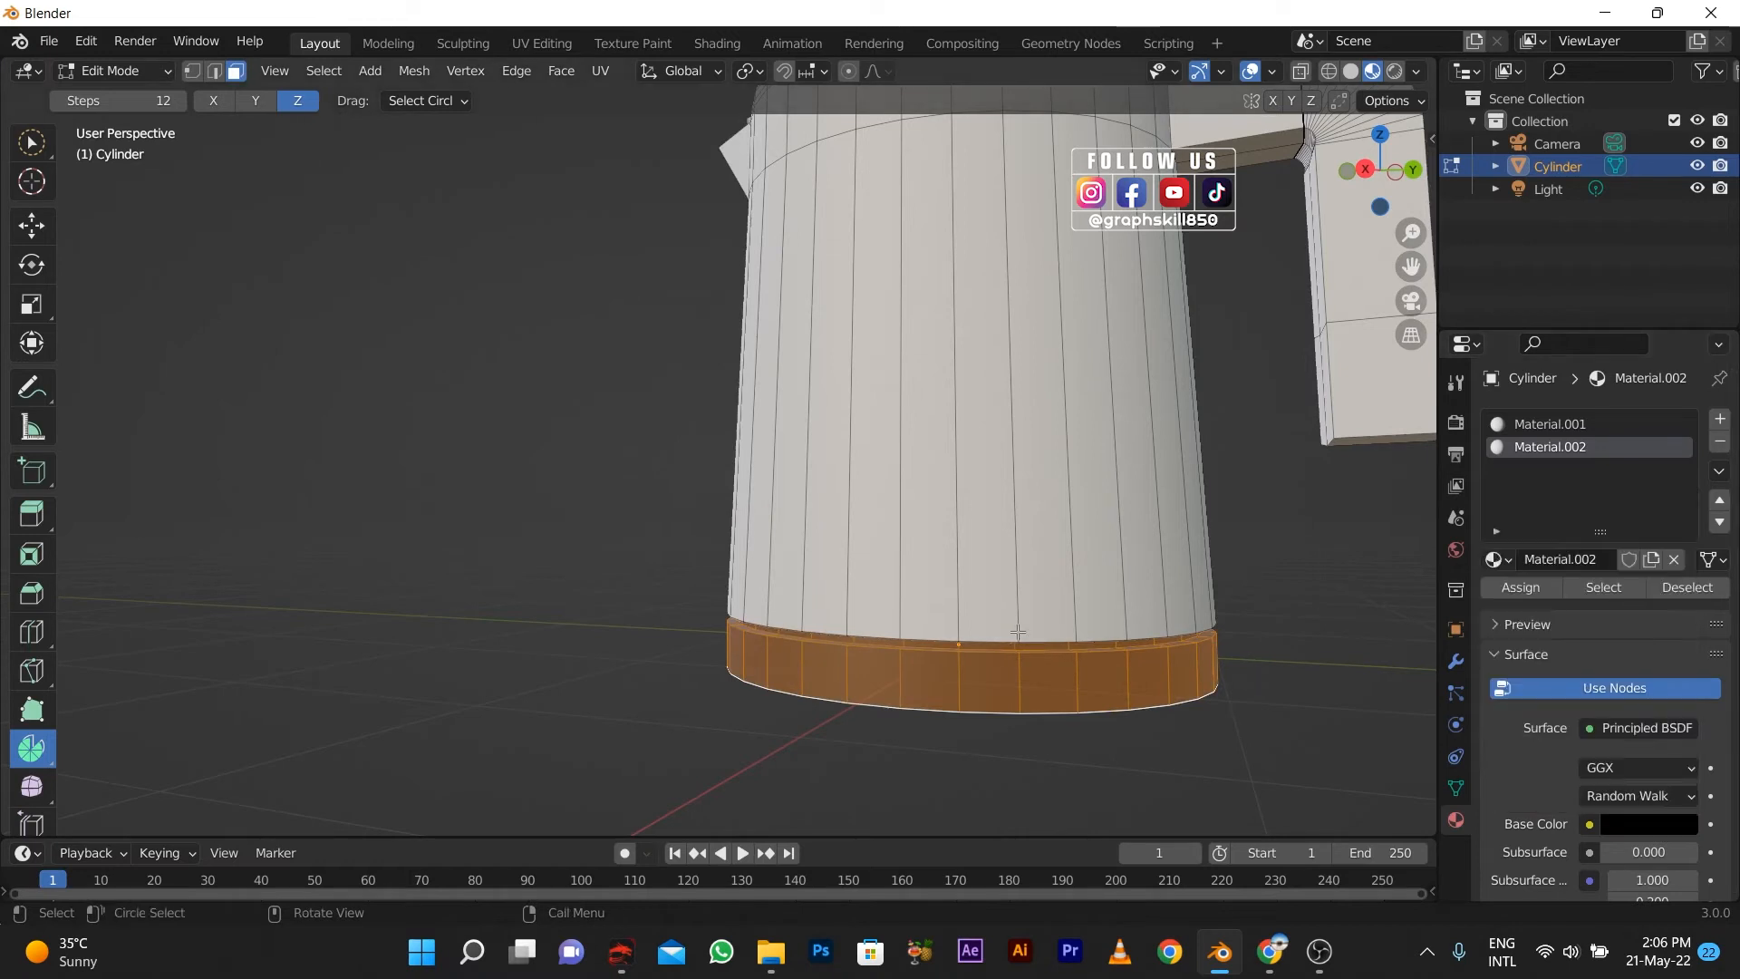
pyautogui.press('Tab')
pyautogui.moveTo(799, 612)
pyautogui.mouseDown(button='middle')
pyautogui.moveTo(826, 672)
pyautogui.moveTo(812, 627)
pyautogui.mouseUp(button='middle')
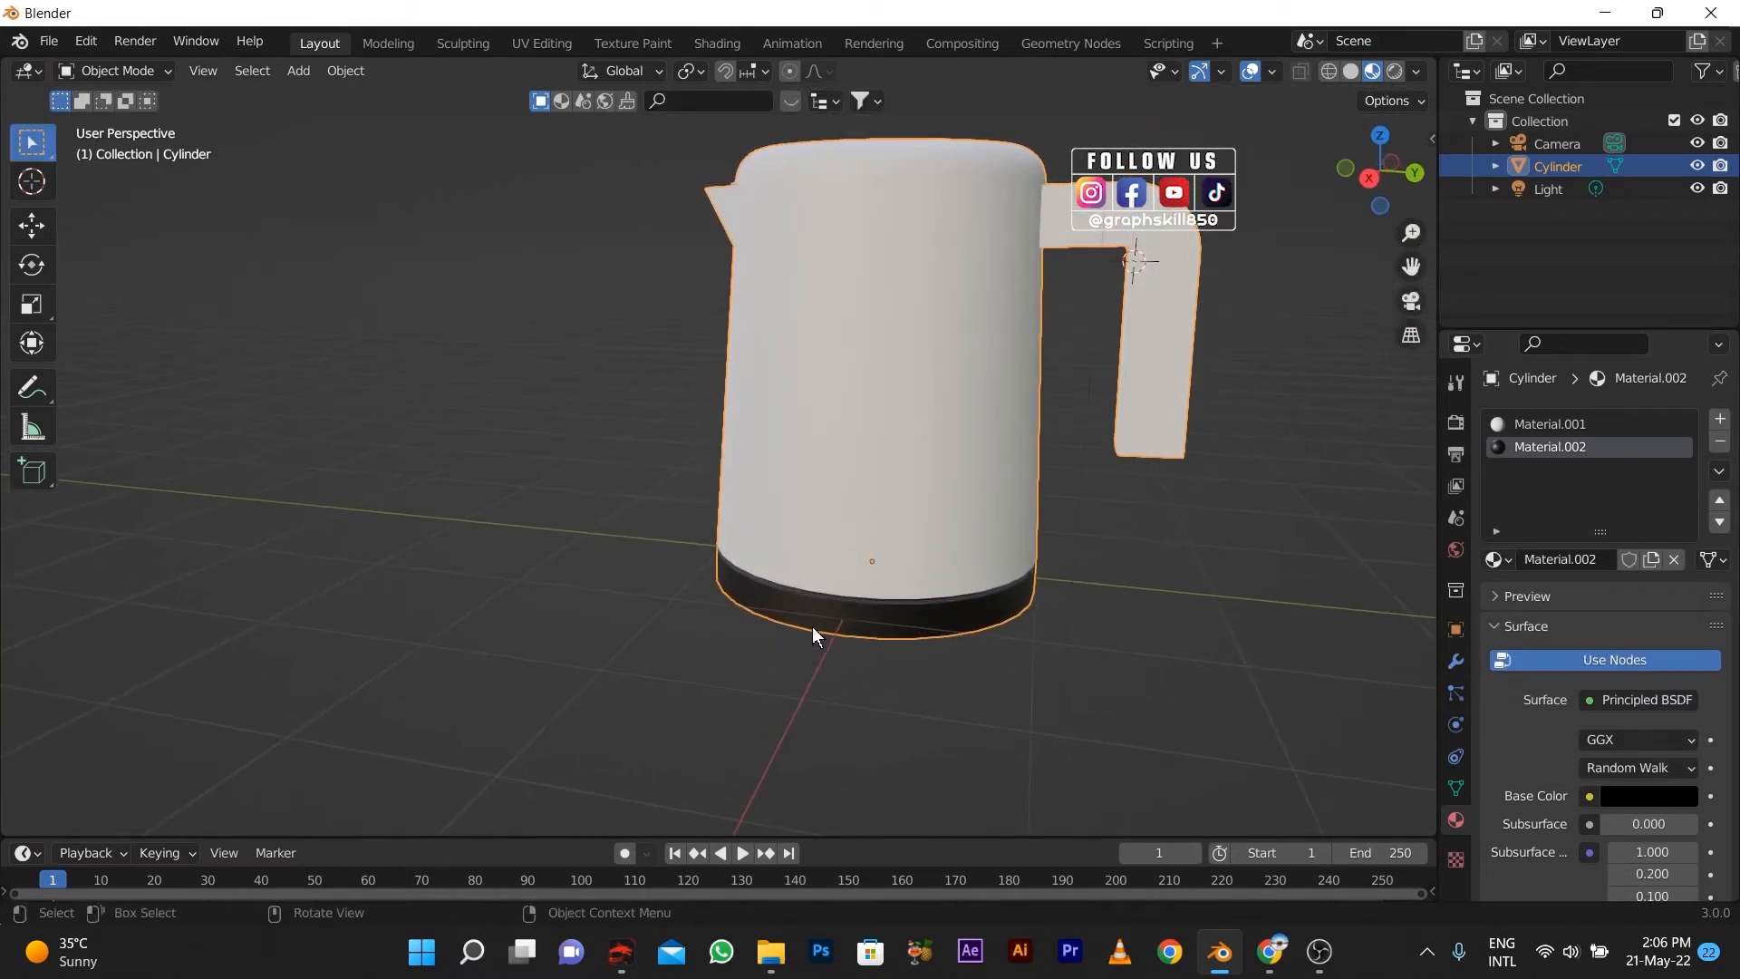
# Select the jug's whole lid above the spout rim, assign Material.002 to it and clear the selection.
pyautogui.press('Tab')
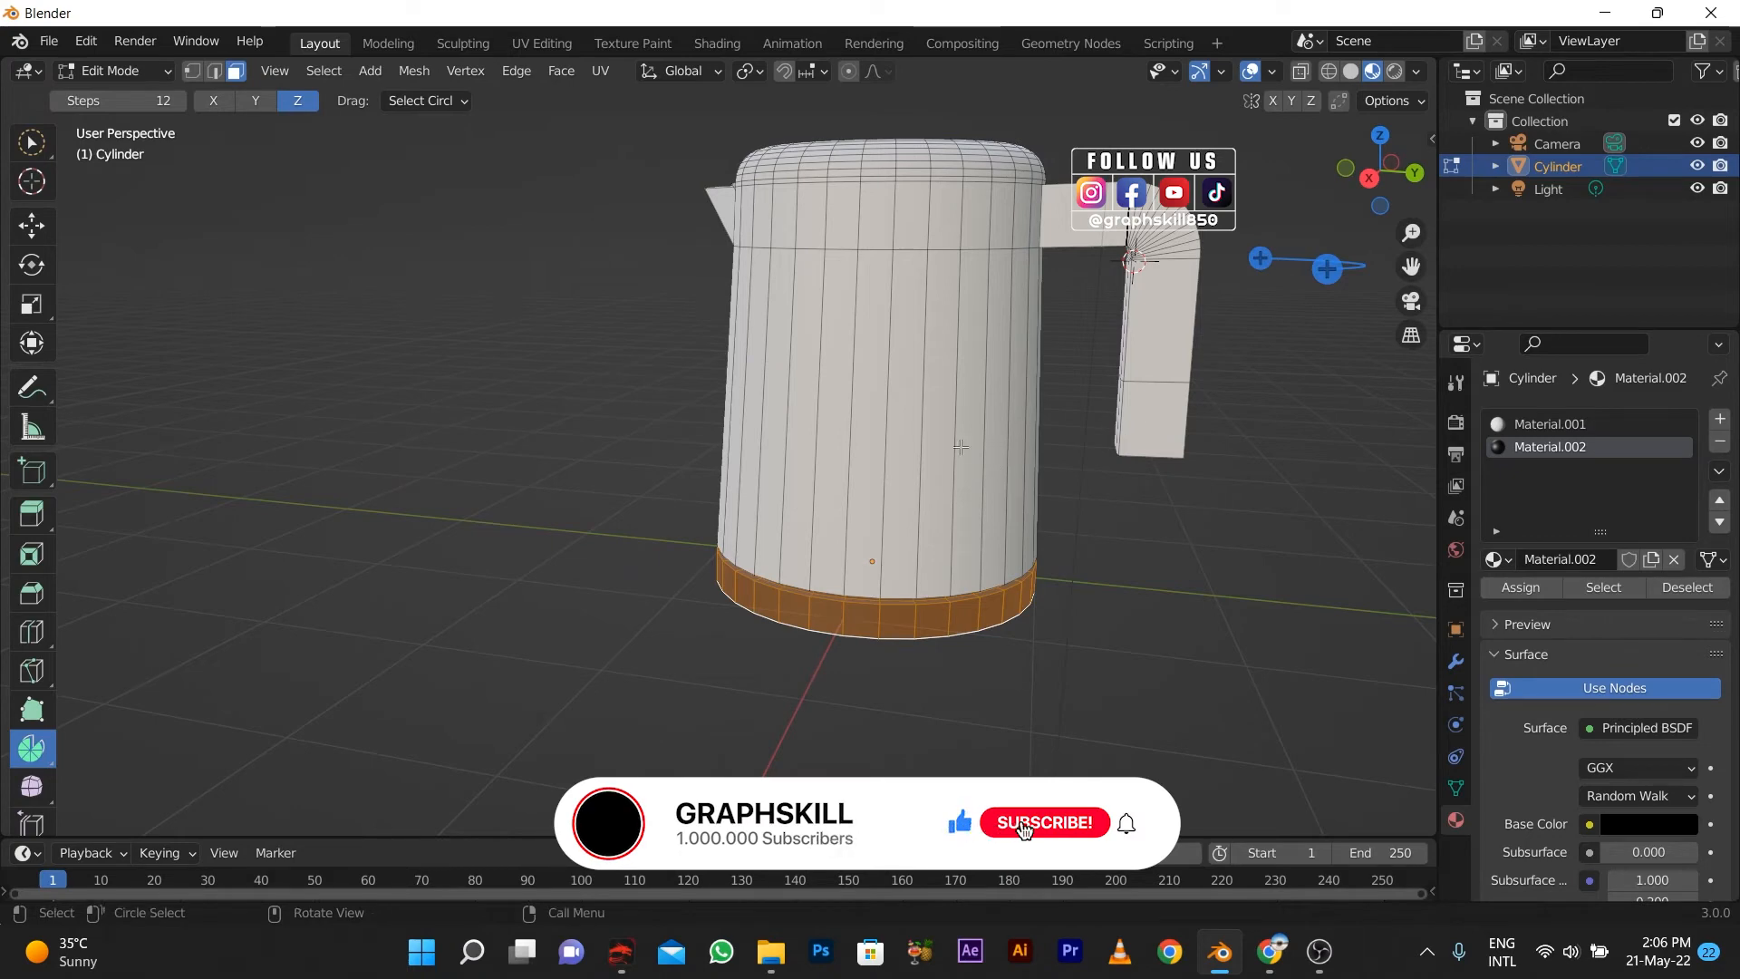
pyautogui.moveTo(960, 446); pyautogui.dragTo(830, 483, button='middle')
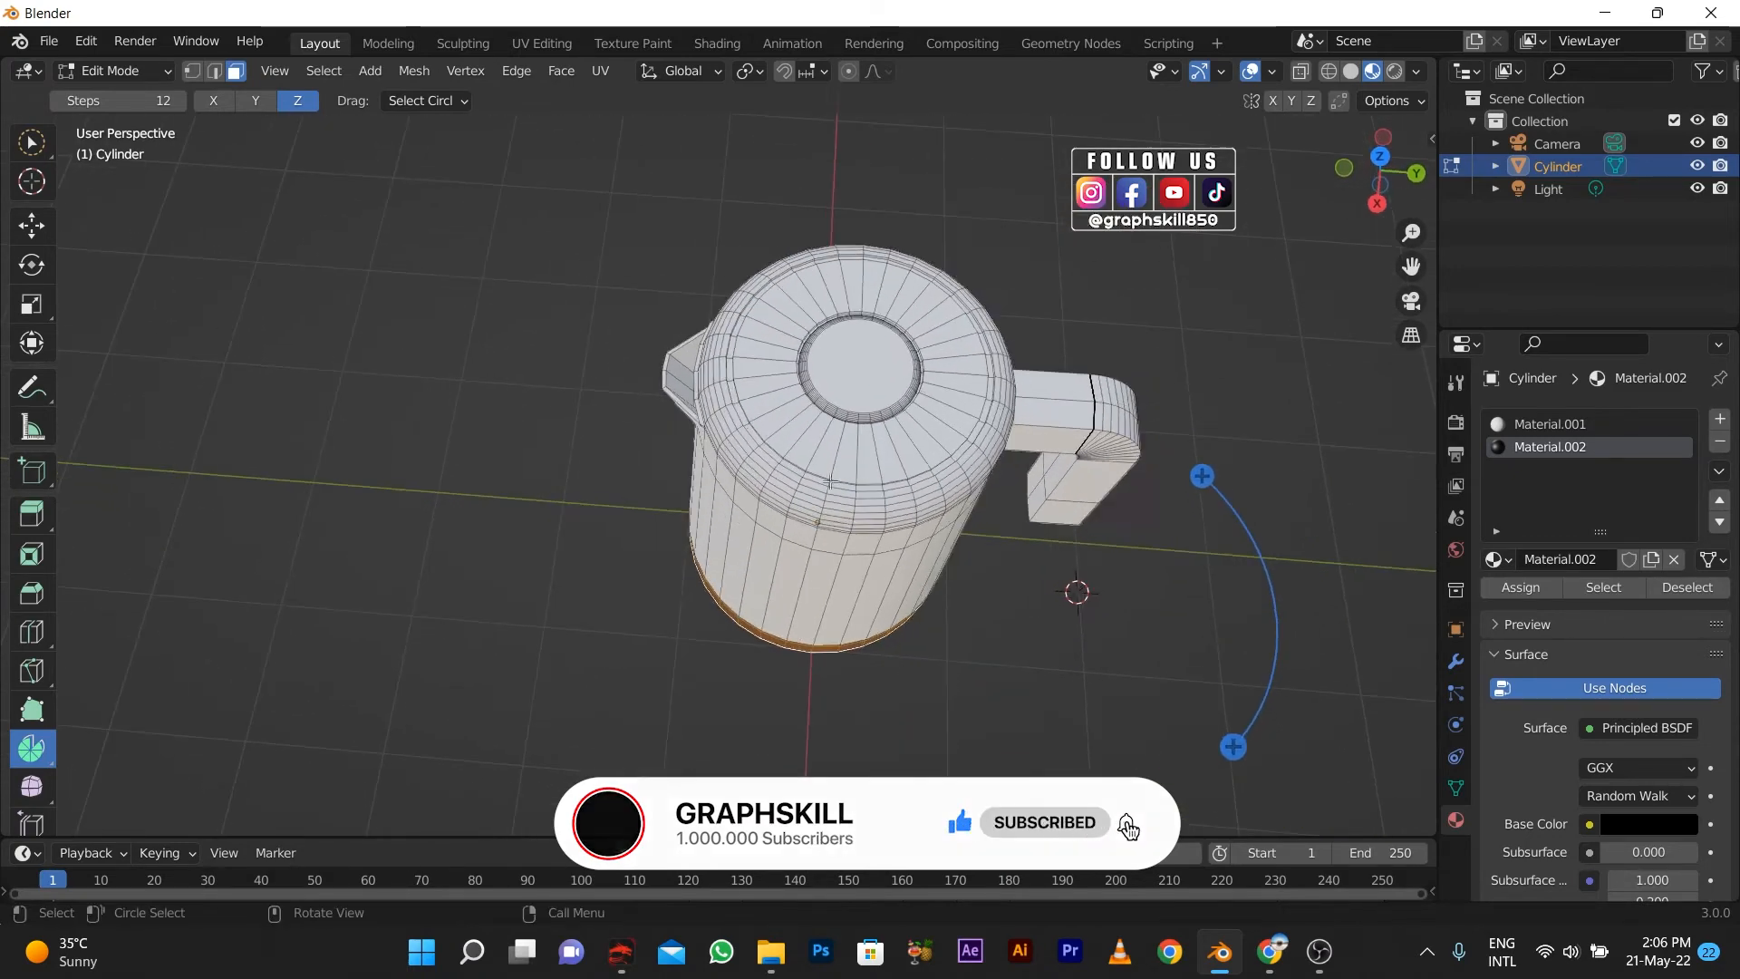
pyautogui.click(862, 366)
pyautogui.press('ctrl+KP_Add')
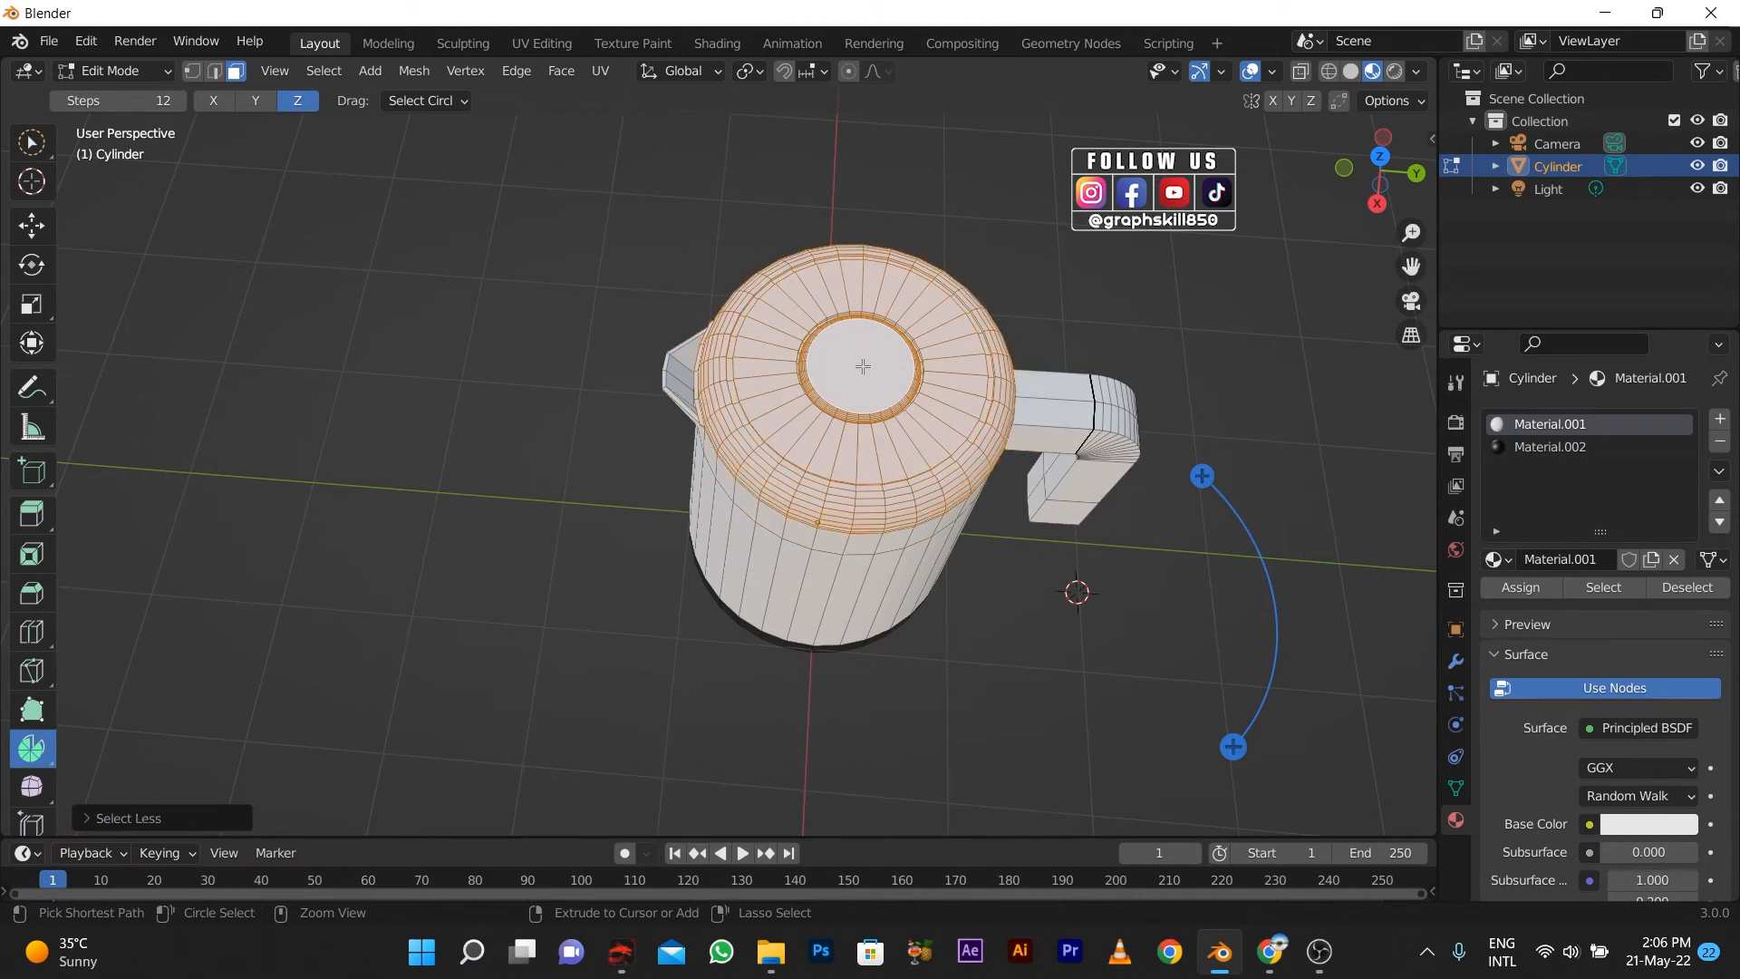
pyautogui.press('ctrl+KP_Subtract')
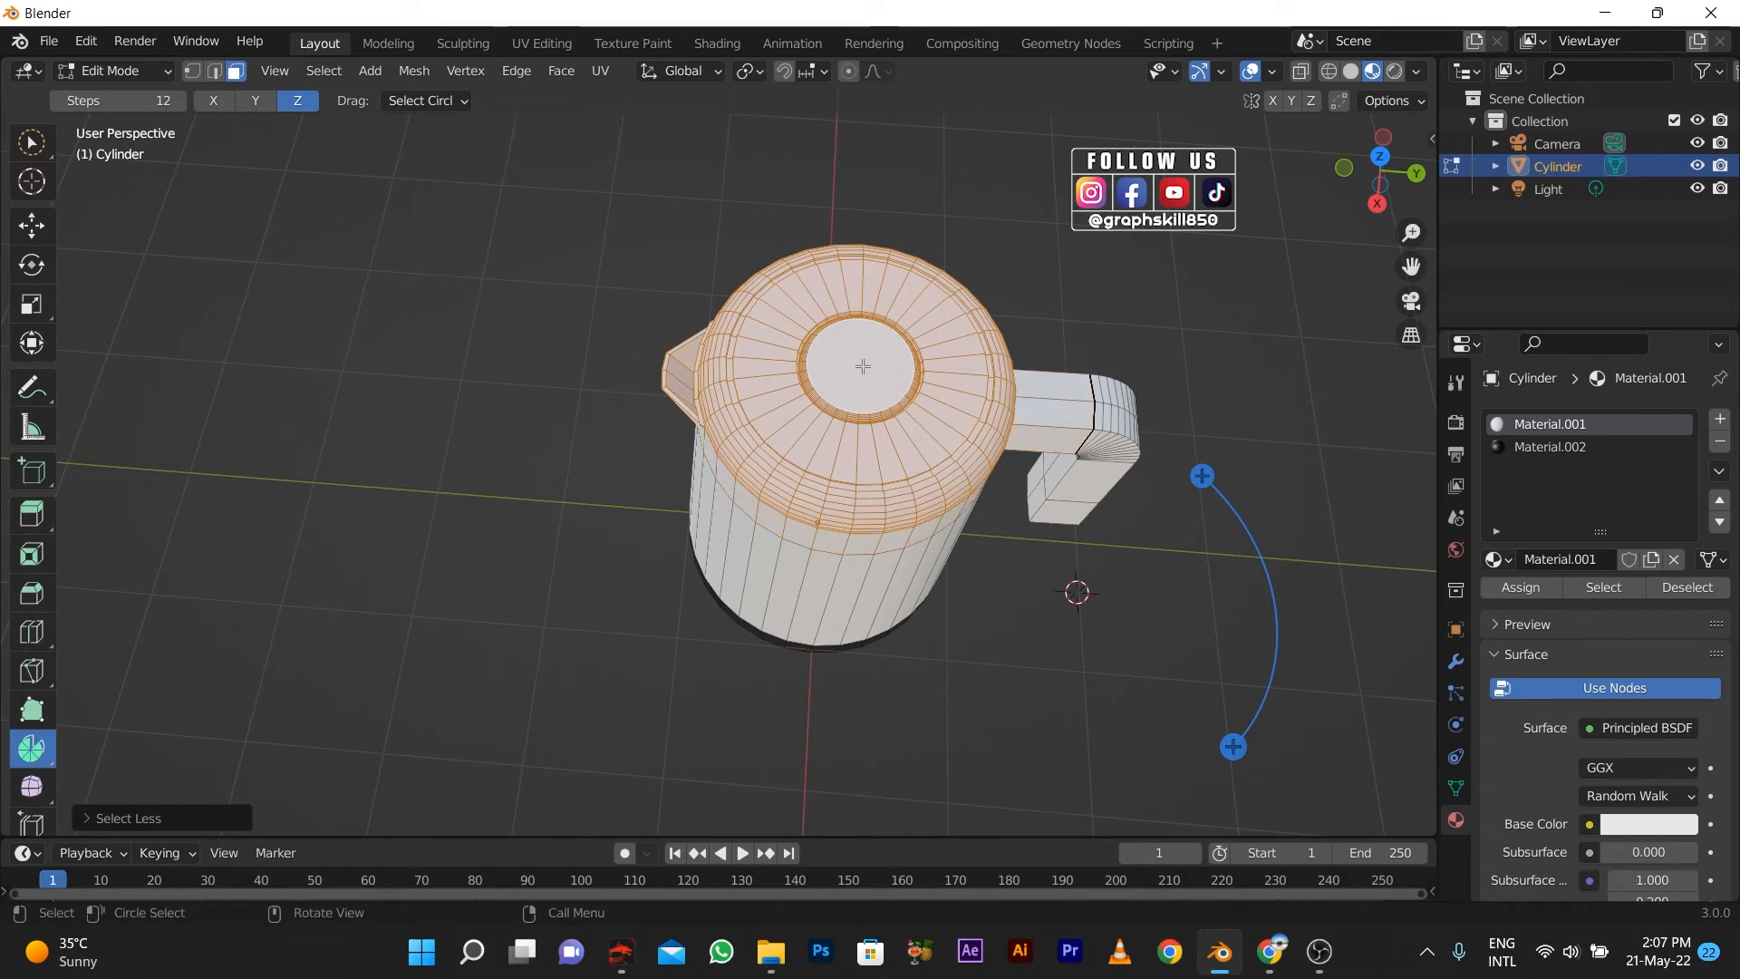
pyautogui.moveTo(791, 458); pyautogui.dragTo(804, 358, button='middle')
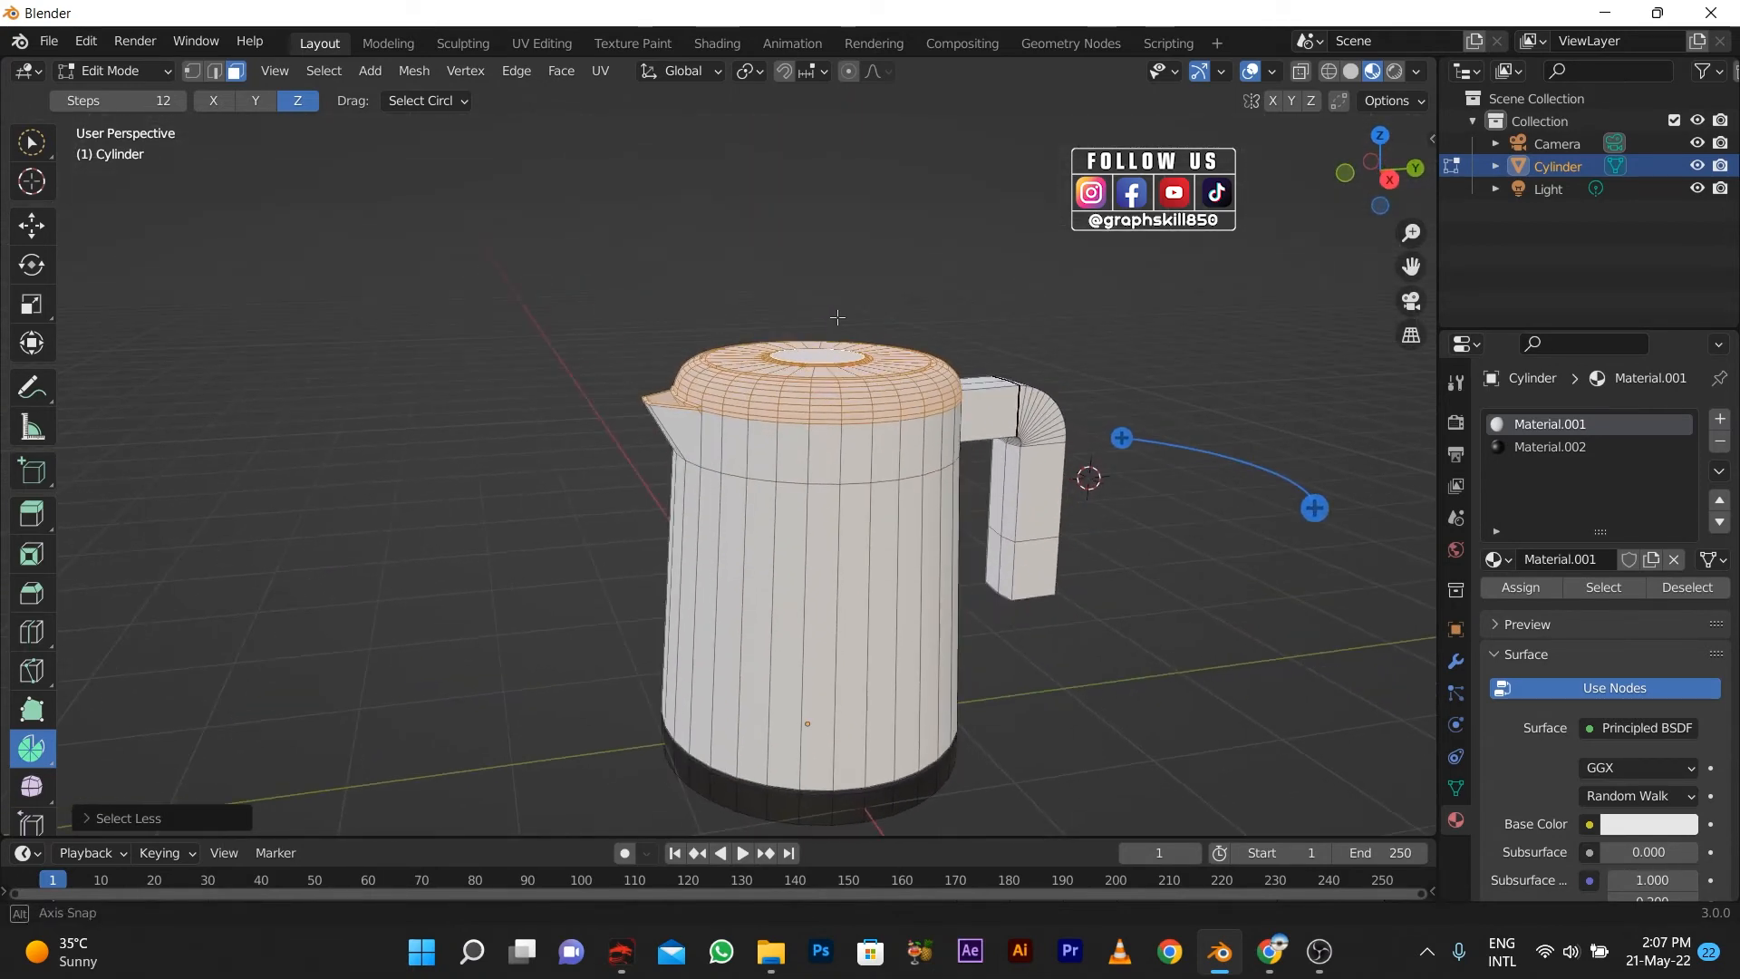
pyautogui.click(1547, 449)
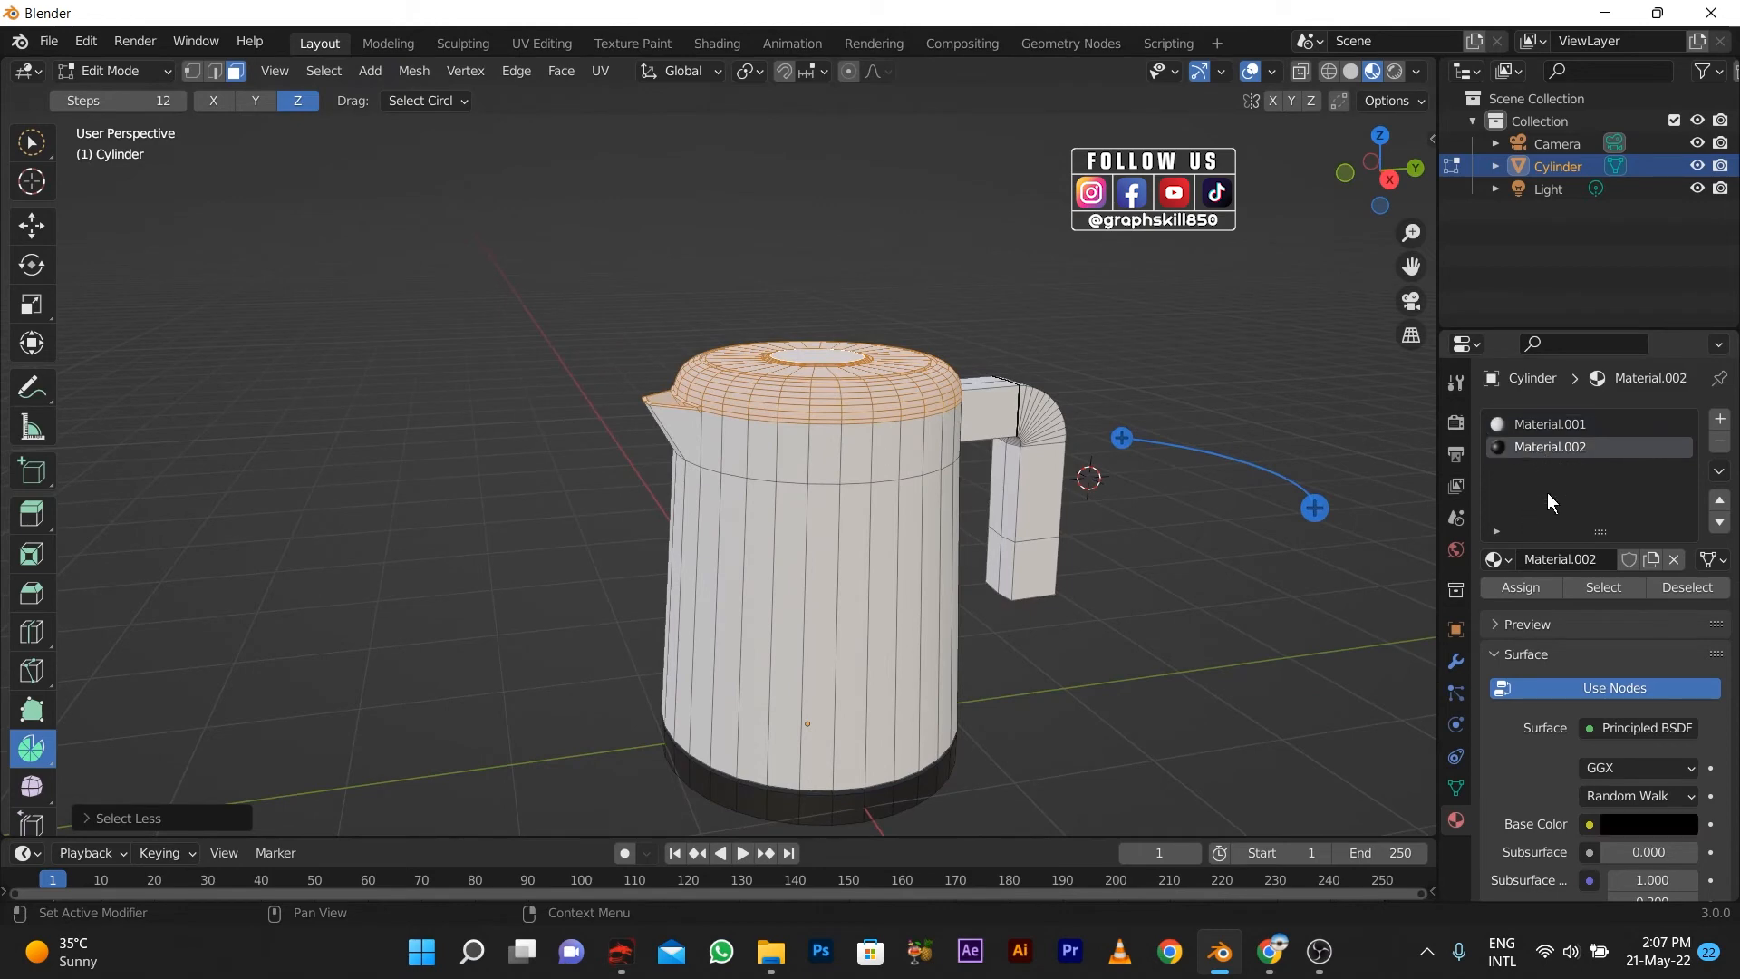
pyautogui.click(1535, 587)
pyautogui.hotkey('alt', 'a')
# Select the faces of the handle's vertical grip and its curved bend.
pyautogui.moveTo(725, 508); pyautogui.dragTo(1056, 321, button='middle')
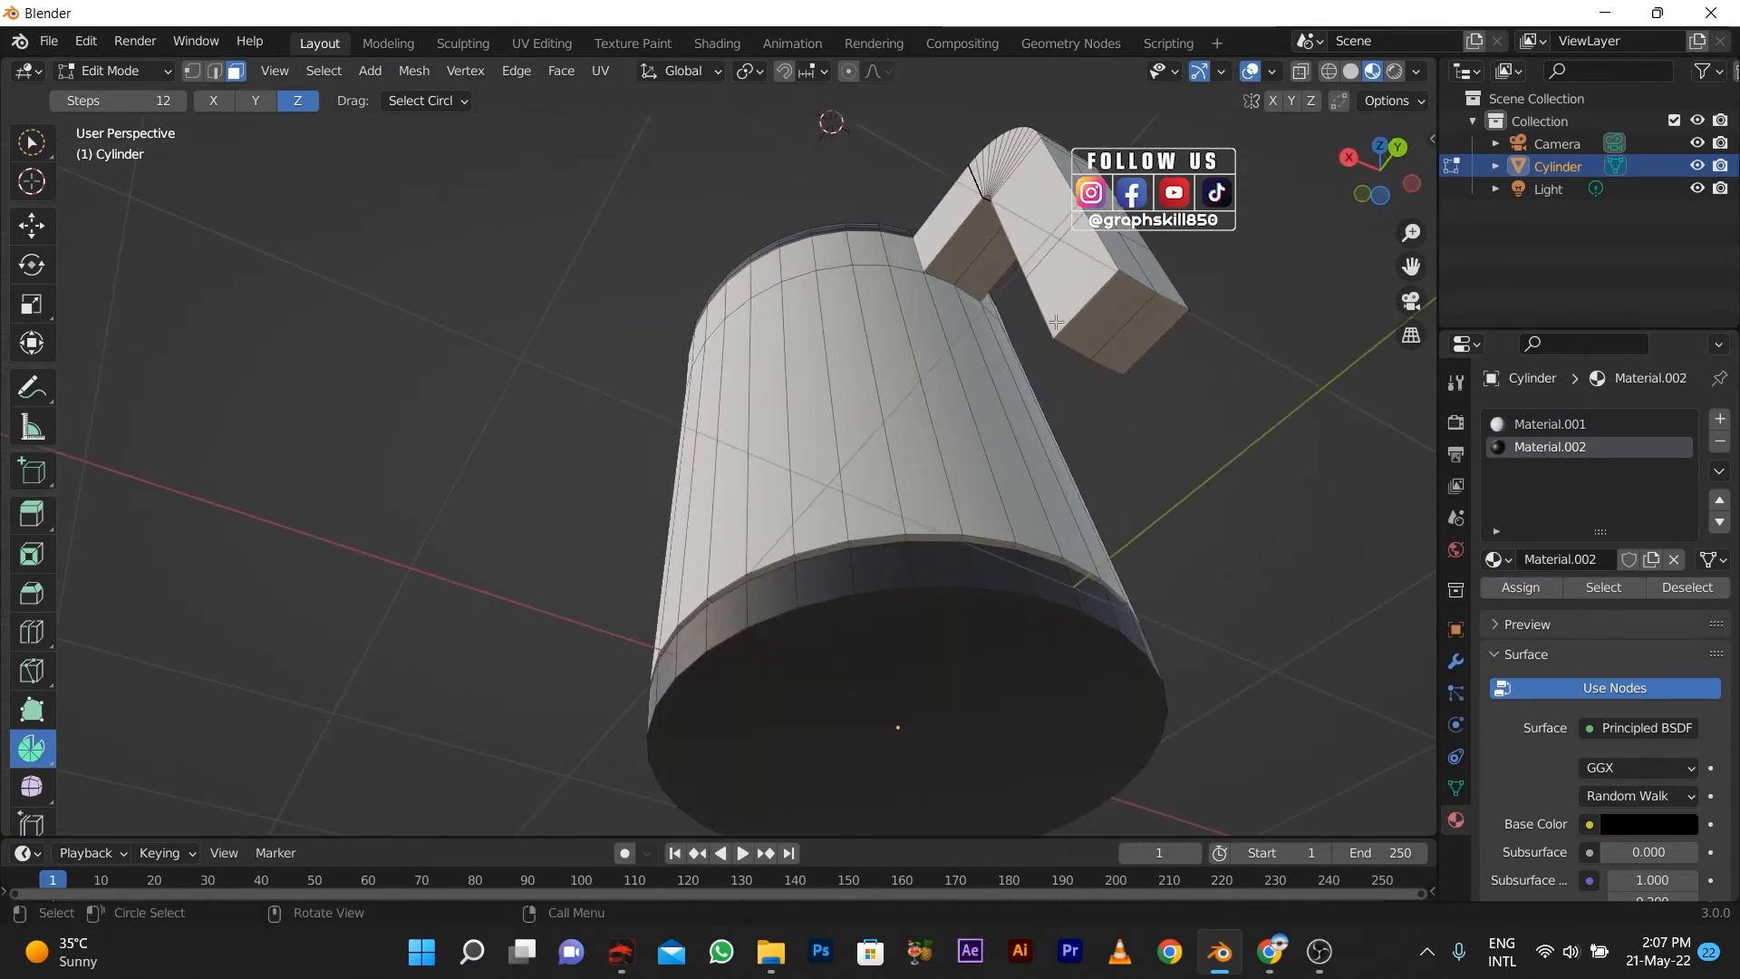
pyautogui.click(1056, 322)
pyautogui.press('ctrl+KP_Add')
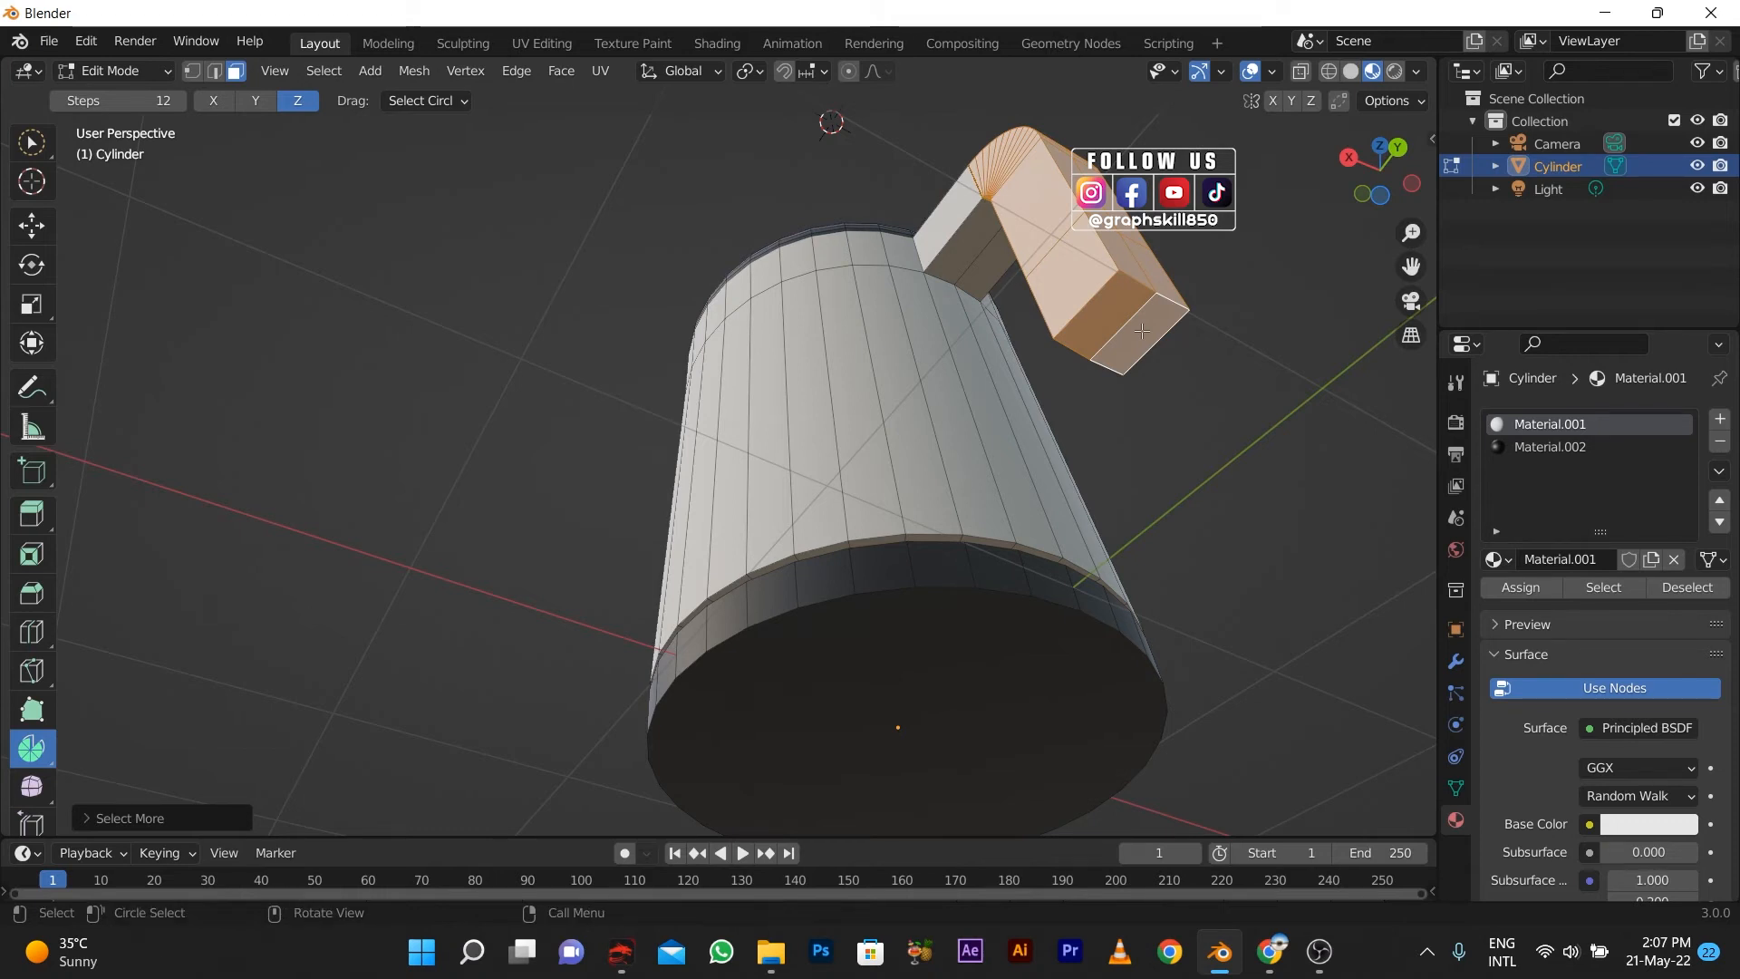
pyautogui.moveTo(1005, 318); pyautogui.dragTo(951, 514, button='middle')
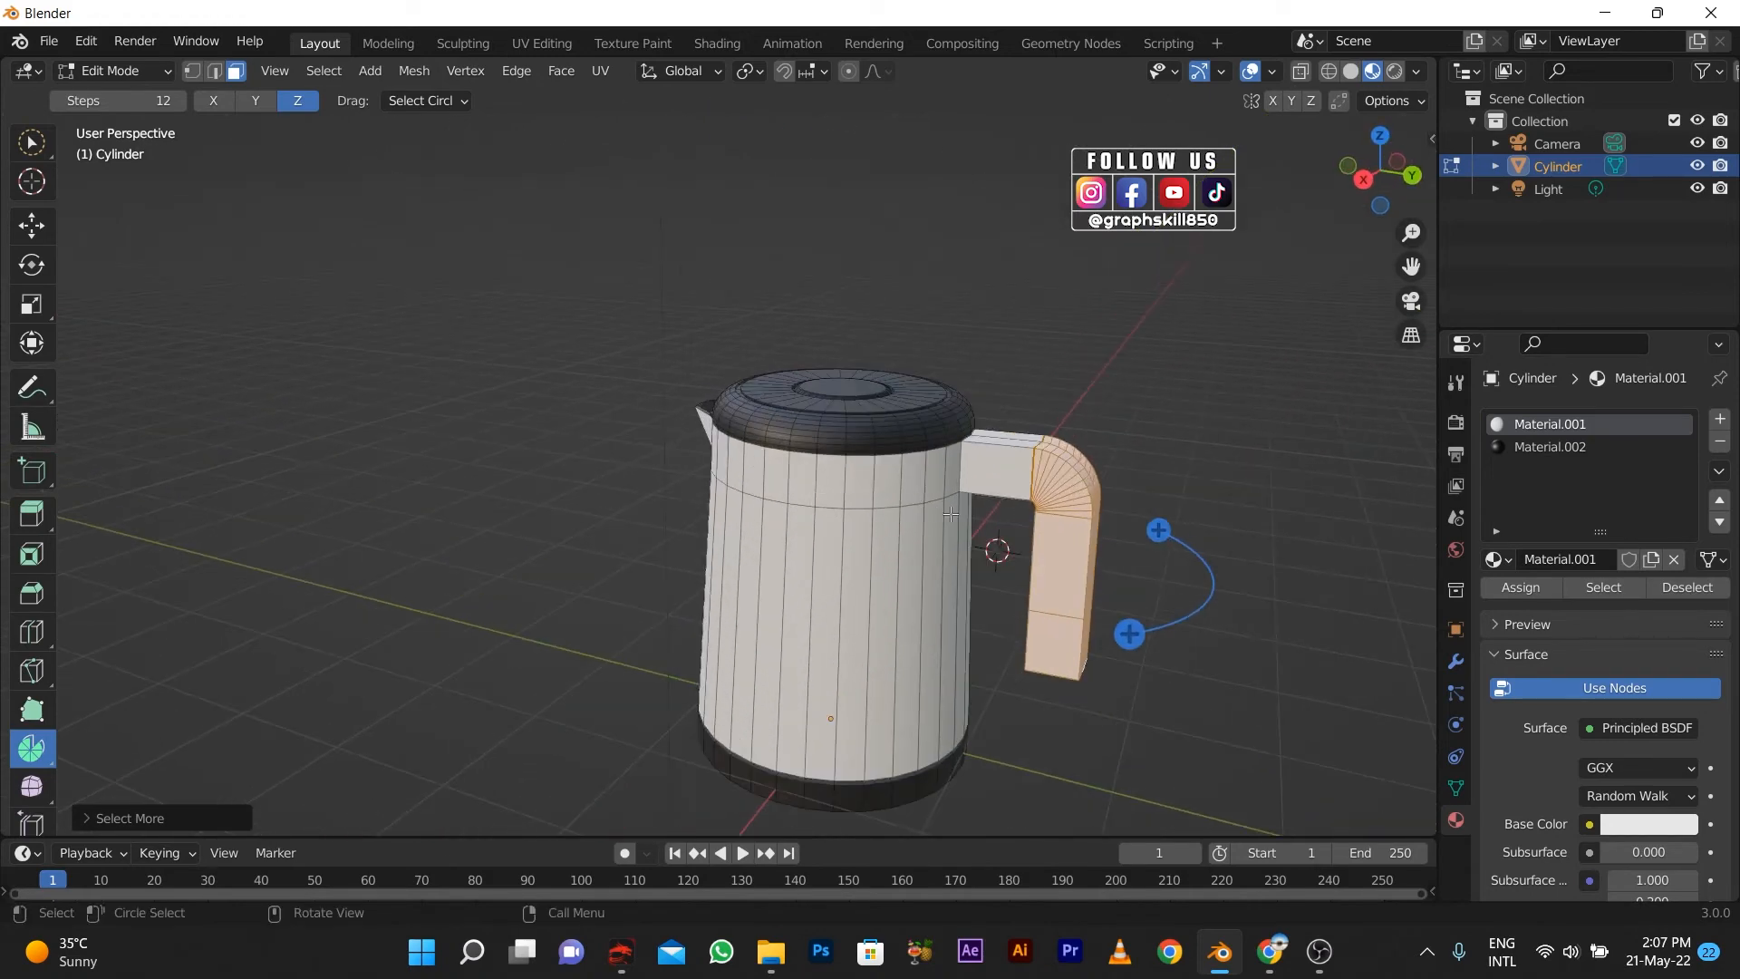
pyautogui.press('KP_1')
pyautogui.scroll(1, 875, 474)
pyautogui.press('KP_3')
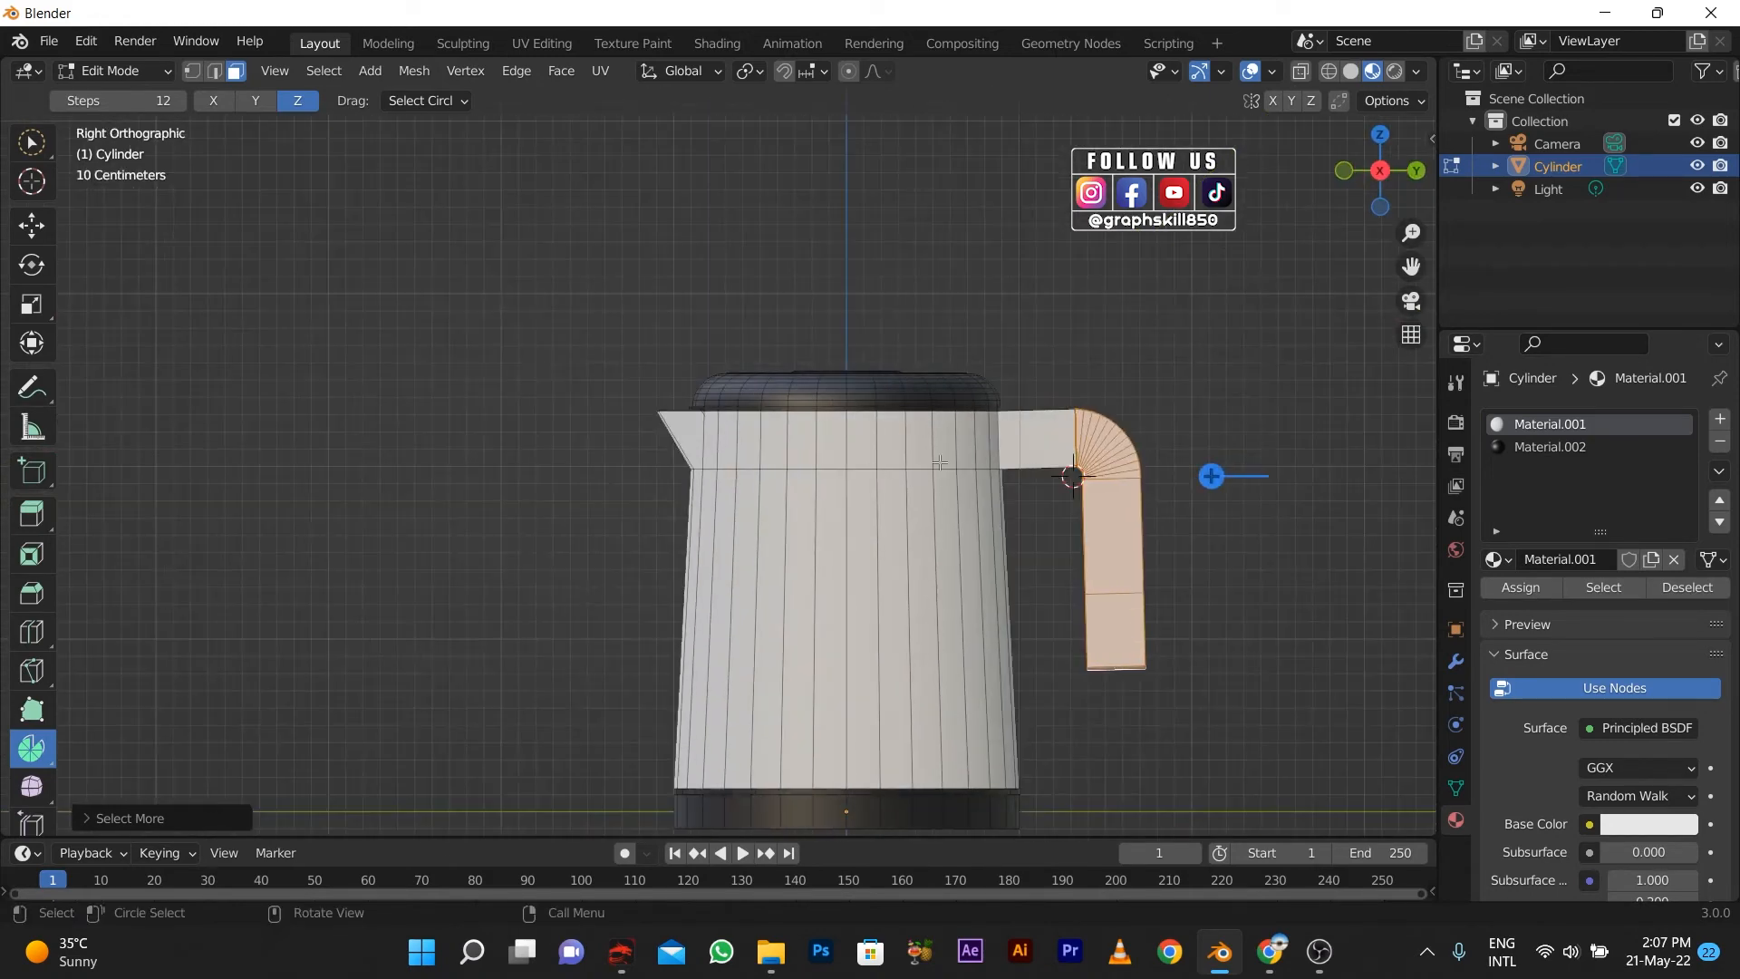
pyautogui.hotkey('ctrl', 'z')
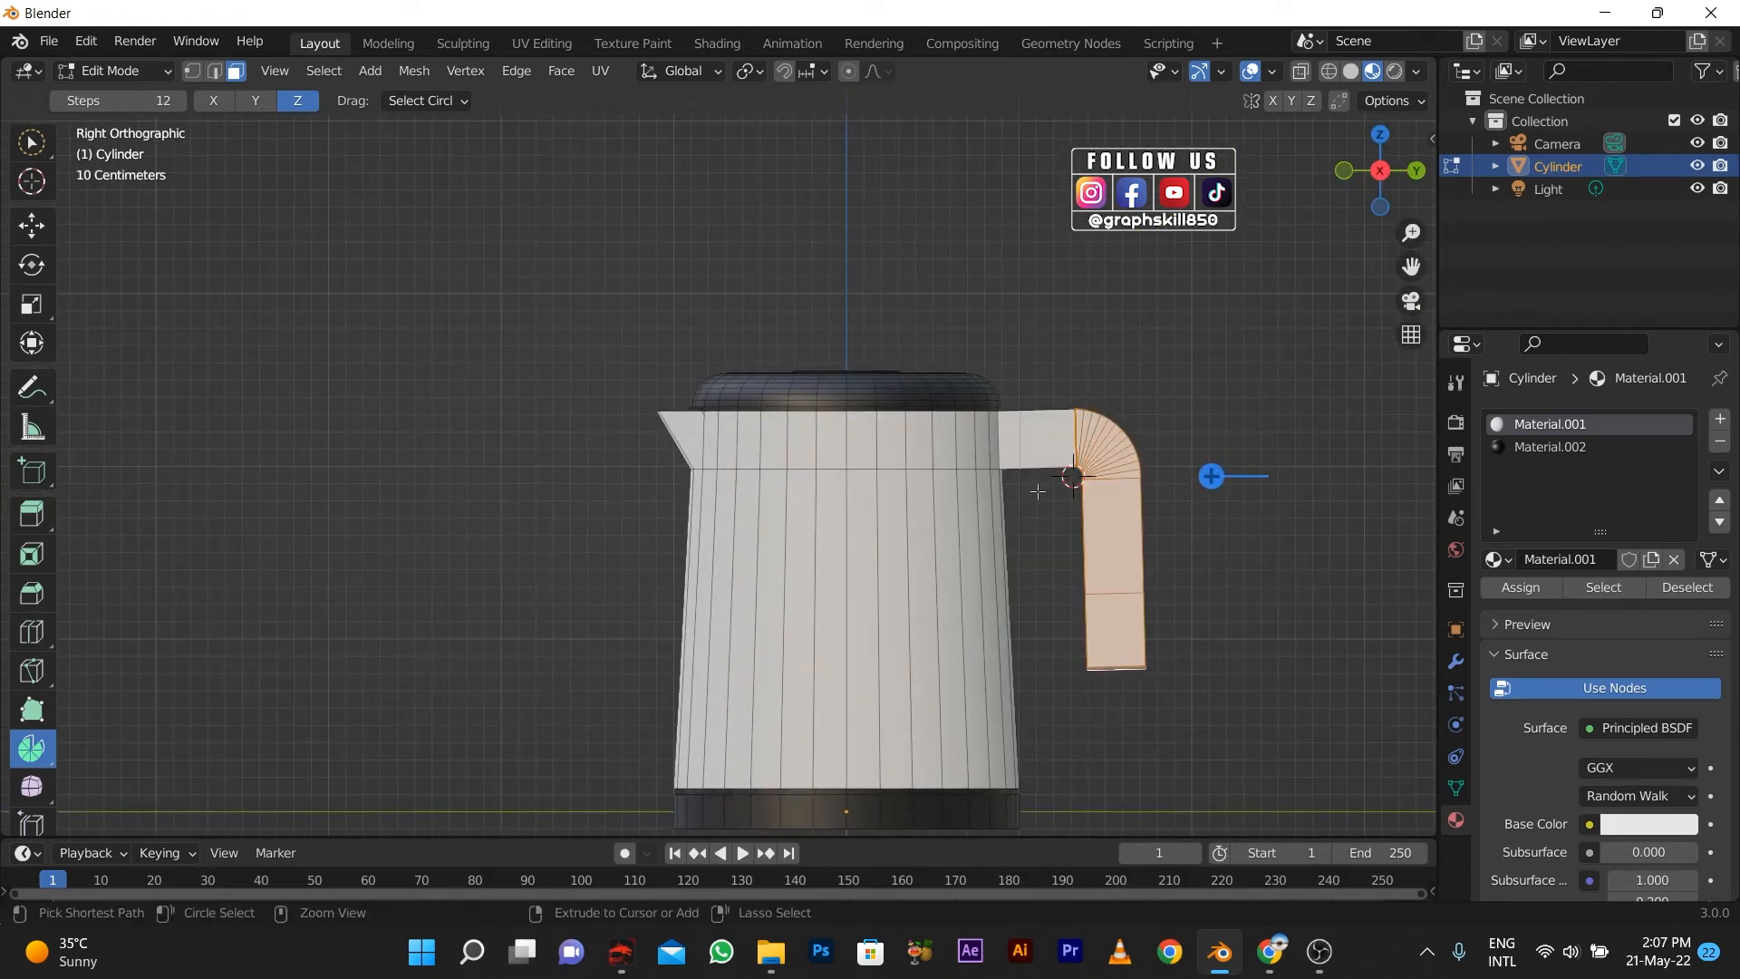
pyautogui.click(33, 229)
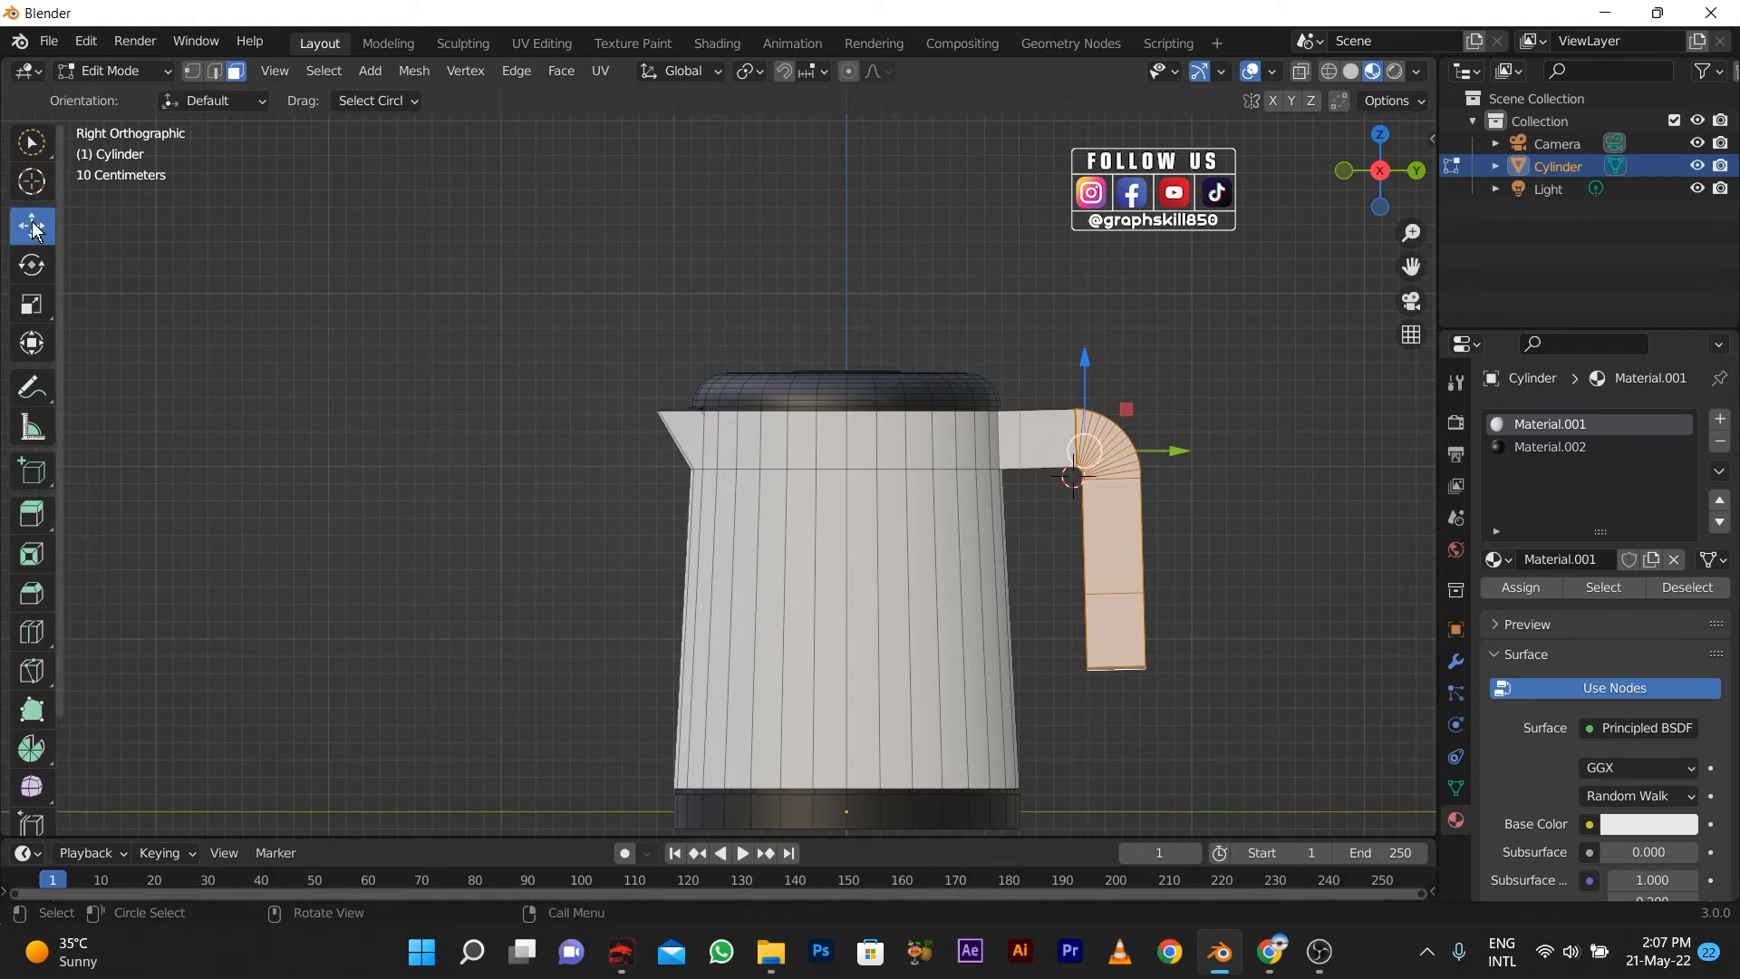
pyautogui.press('g')
pyautogui.press('y')
pyautogui.click(1022, 482)
pyautogui.hotkey('ctrl', 'z')
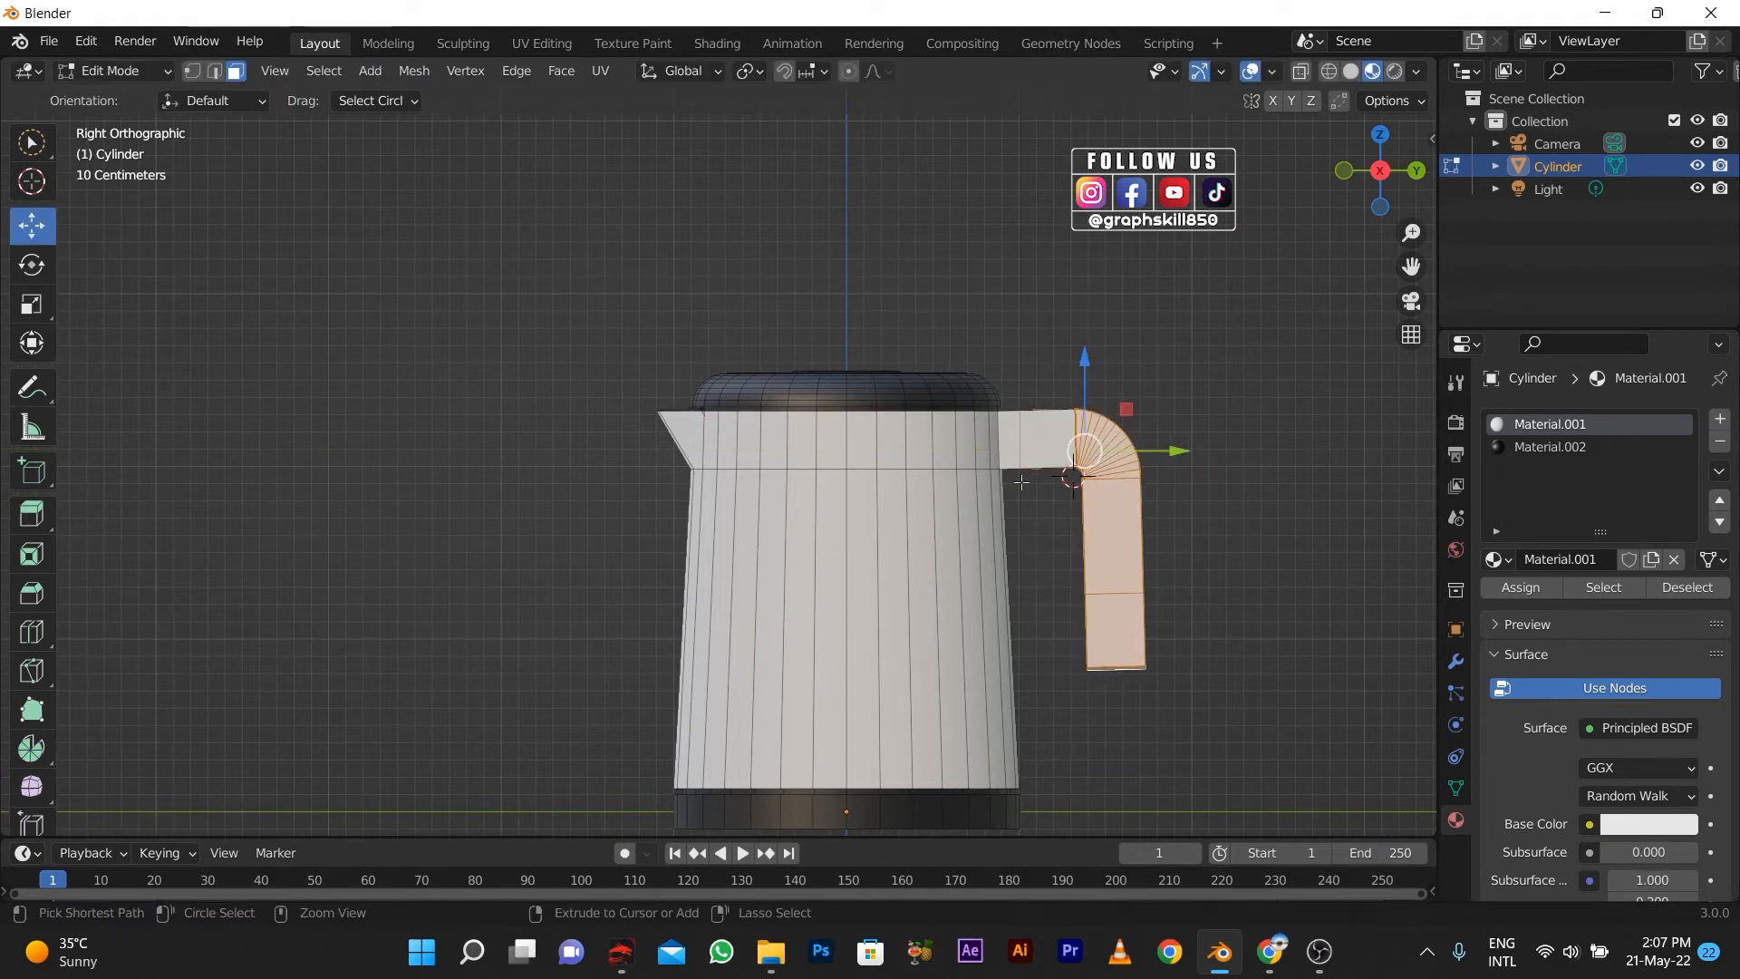
pyautogui.moveTo(1040, 432)
pyautogui.keyDown('shift'); pyautogui.mouseDown()
pyautogui.moveTo(1033, 388)
pyautogui.moveTo(1013, 453)
pyautogui.moveTo(1015, 436)
pyautogui.mouseUp(); pyautogui.keyUp('shift')
pyautogui.hotkey('ctrl', 'z')
pyautogui.press('c')
pyautogui.hotkey('ctrl', 'z')
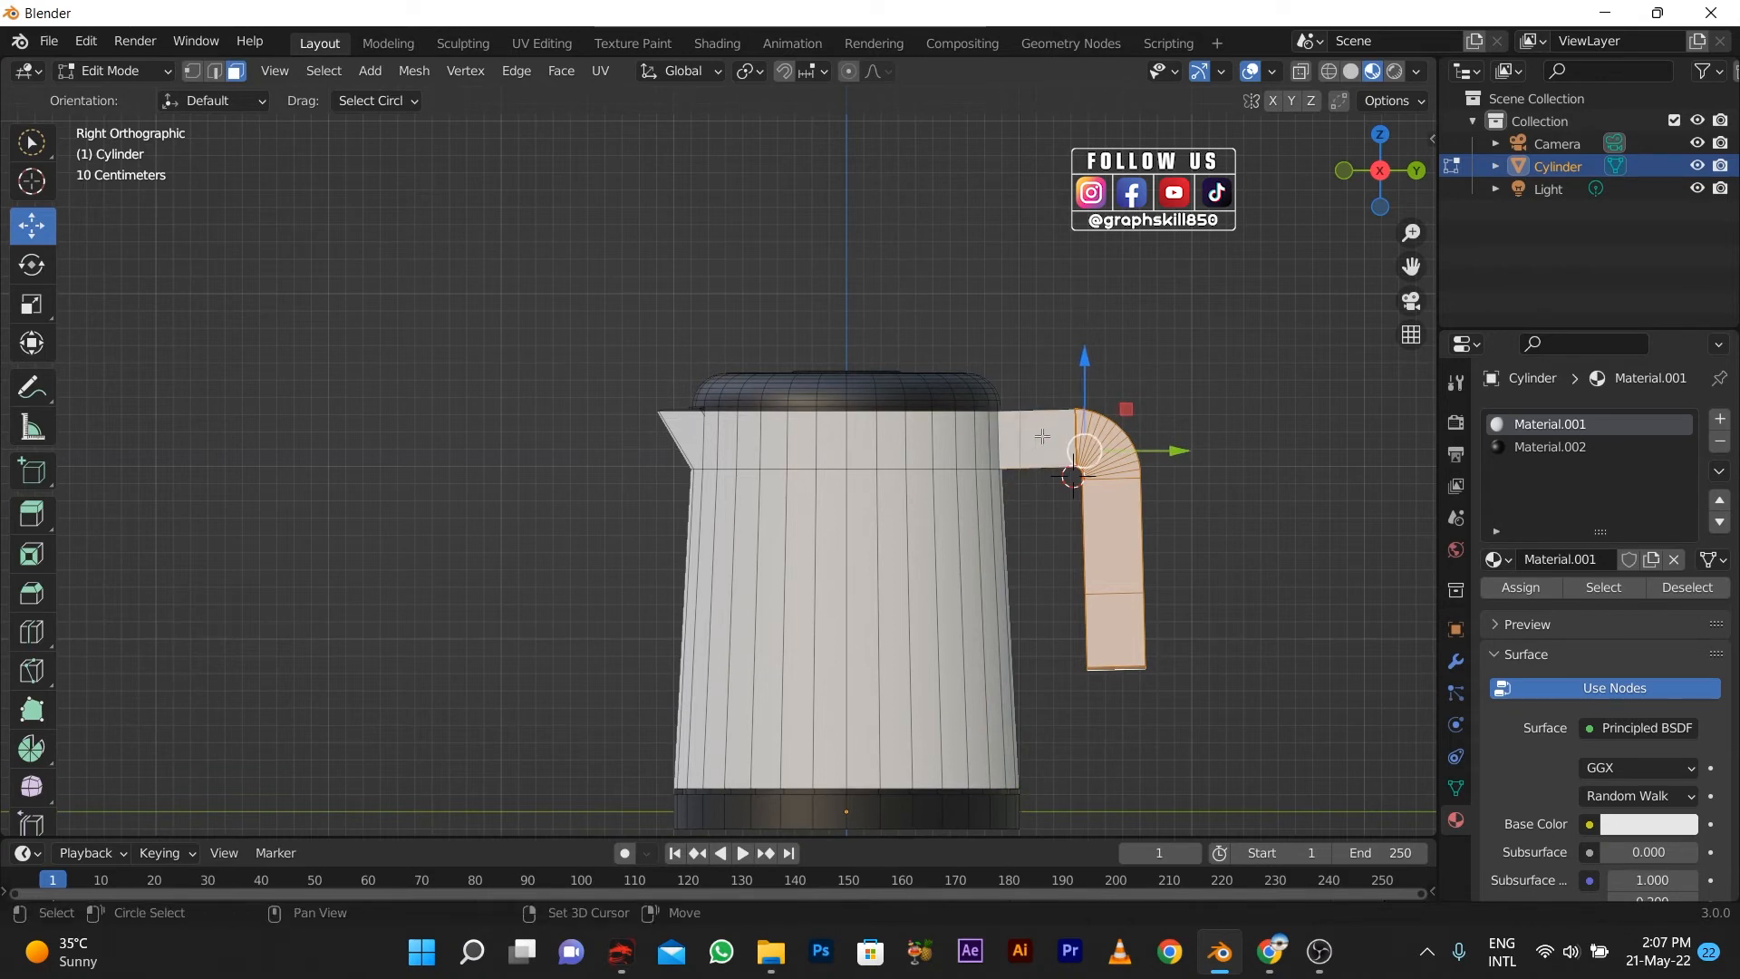
# Assign Material.002 to the whole handle, including its horizontal arm, and return to Object Mode.
pyautogui.moveTo(1024, 436); pyautogui.dragTo(1162, 473, button='middle')
pyautogui.click(1550, 446)
pyautogui.click(1532, 585)
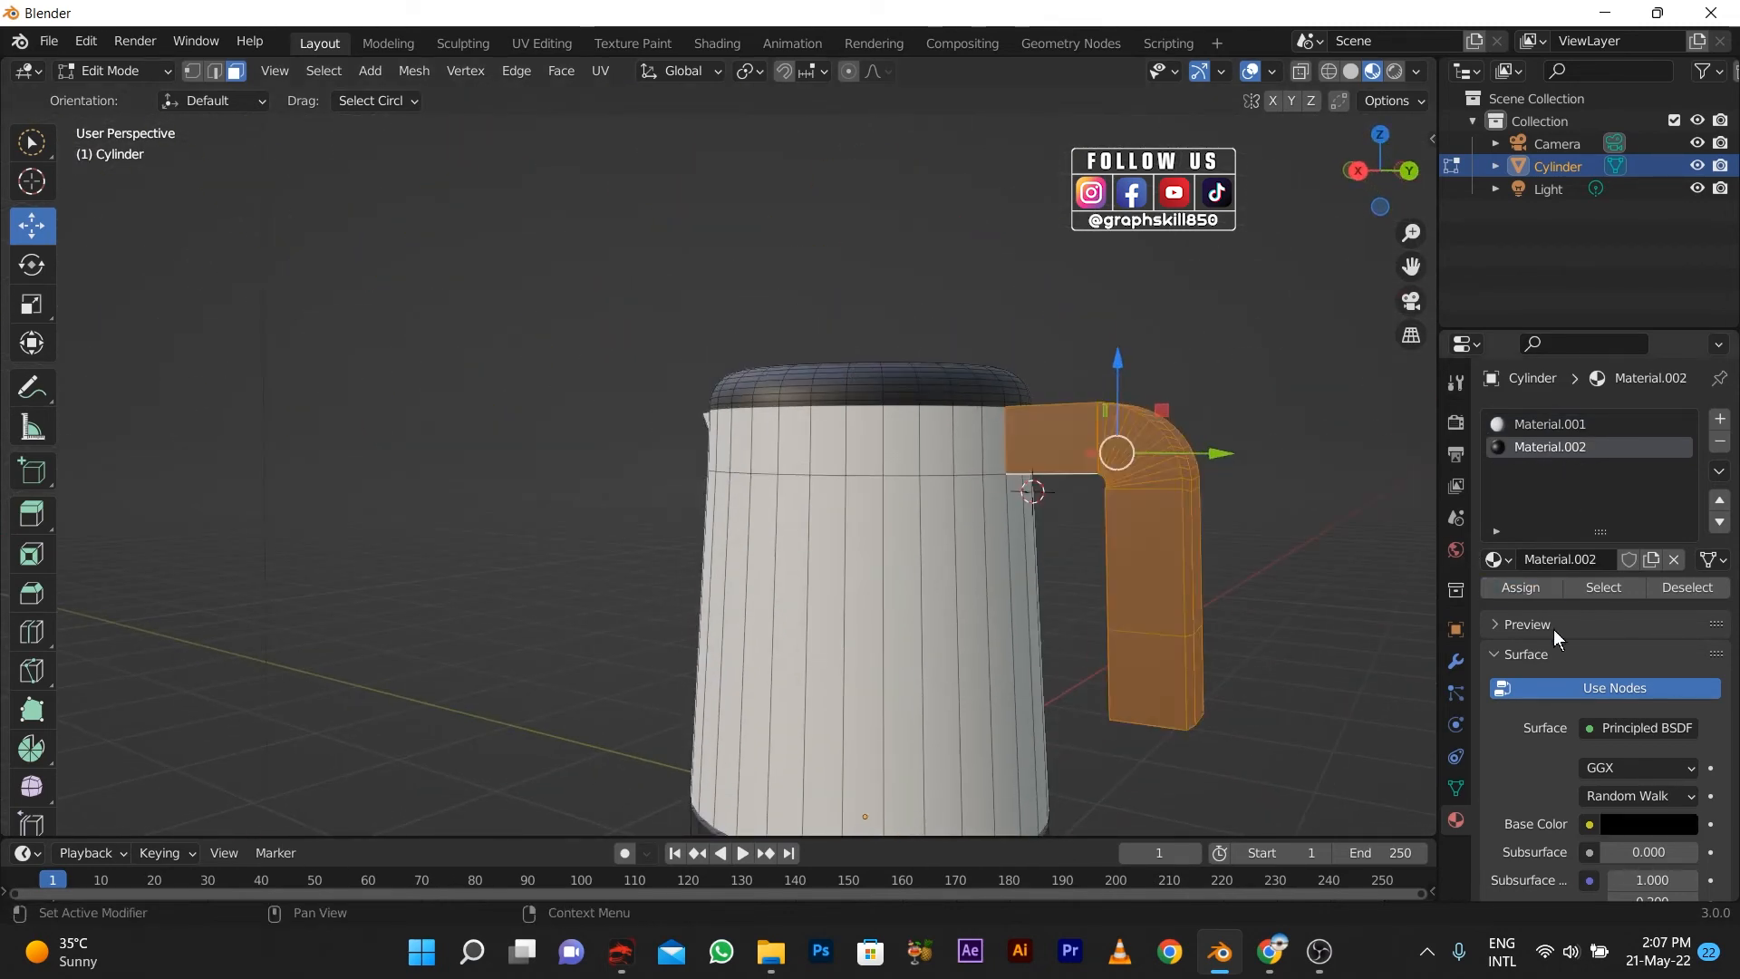
pyautogui.moveTo(1063, 490); pyautogui.dragTo(705, 592, button='middle')
pyautogui.press('Tab')
# Triangulate the handle's selected faces in Edit Mode and return to Object Mode.
pyautogui.press('Tab')
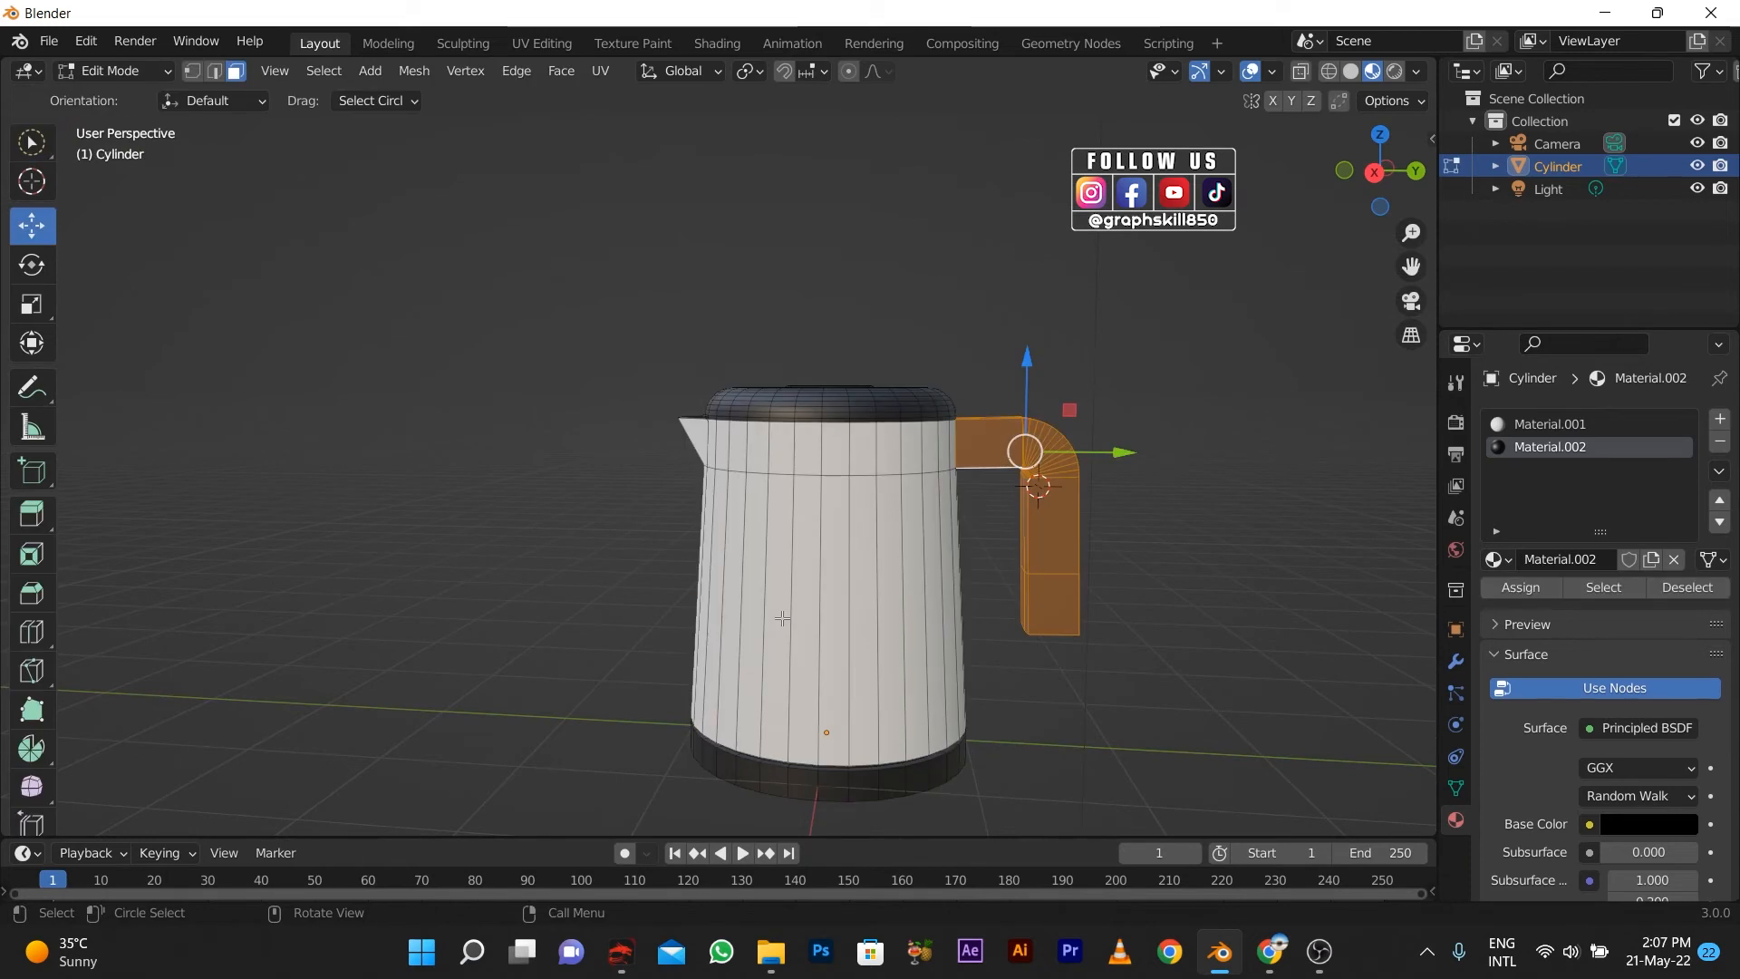
pyautogui.hotkey('ctrl', 't')
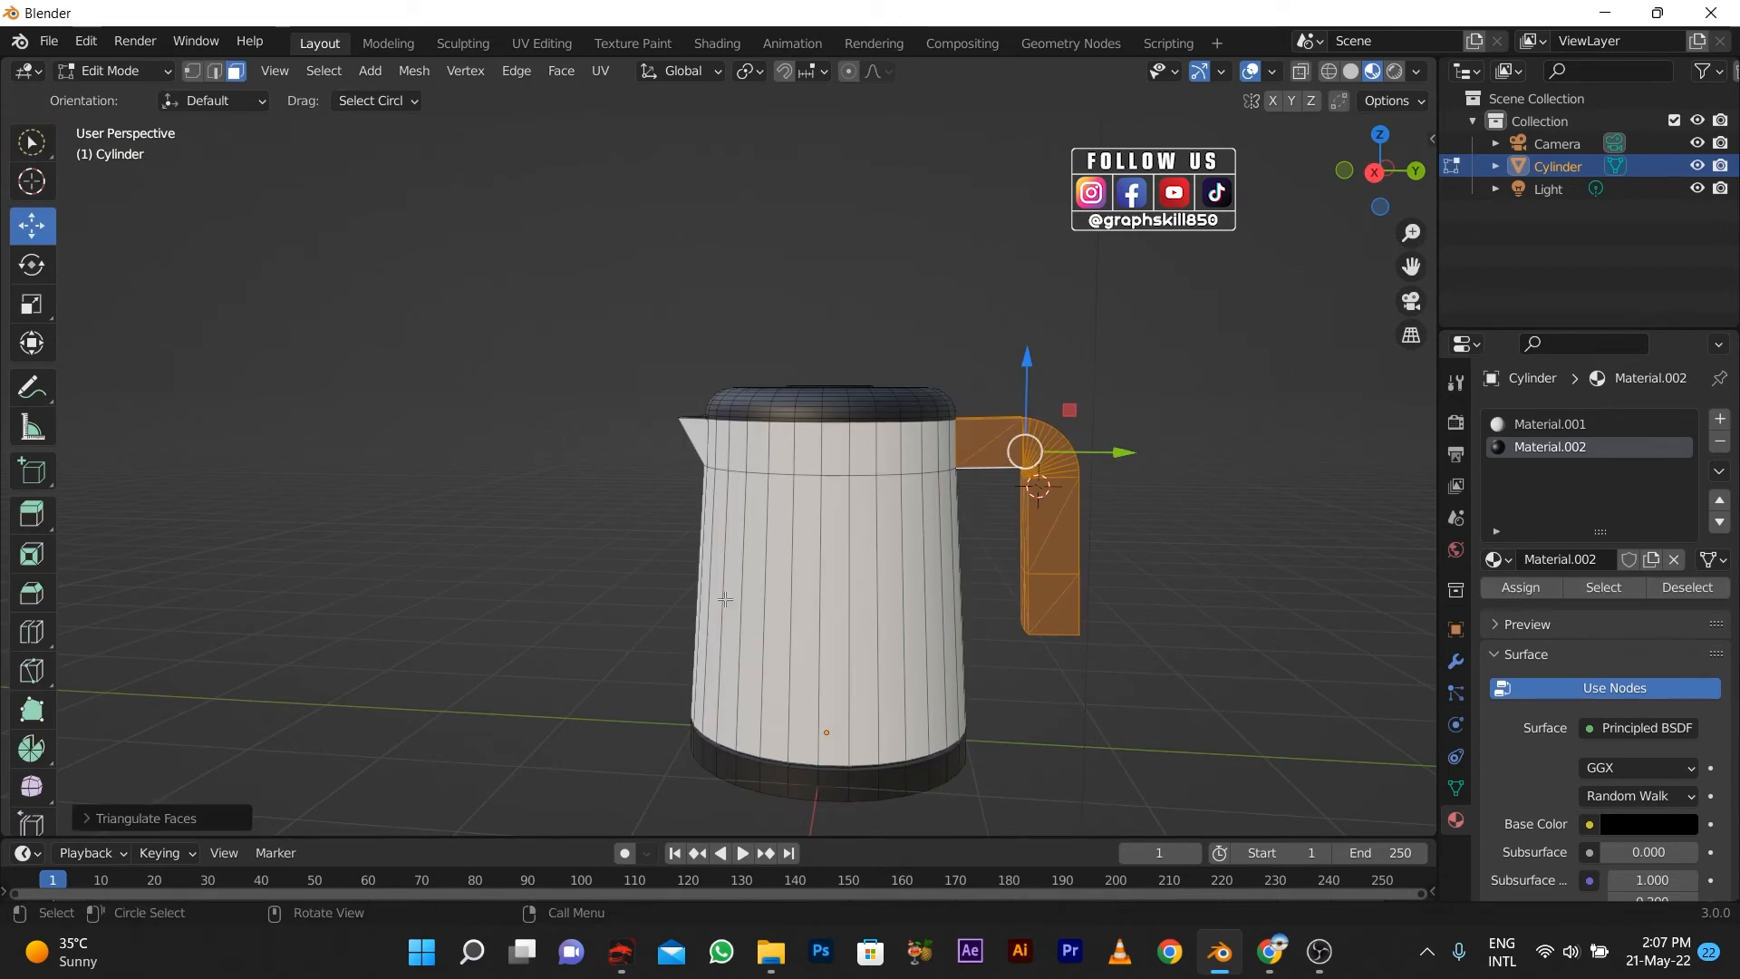
pyautogui.press('Tab')
# Add two horizontal loop cuts around the jug body and scale them together along Z by about 0.35.
pyautogui.press('Tab')
pyautogui.click(770, 590)
pyautogui.hotkey('ctrl', 'r')
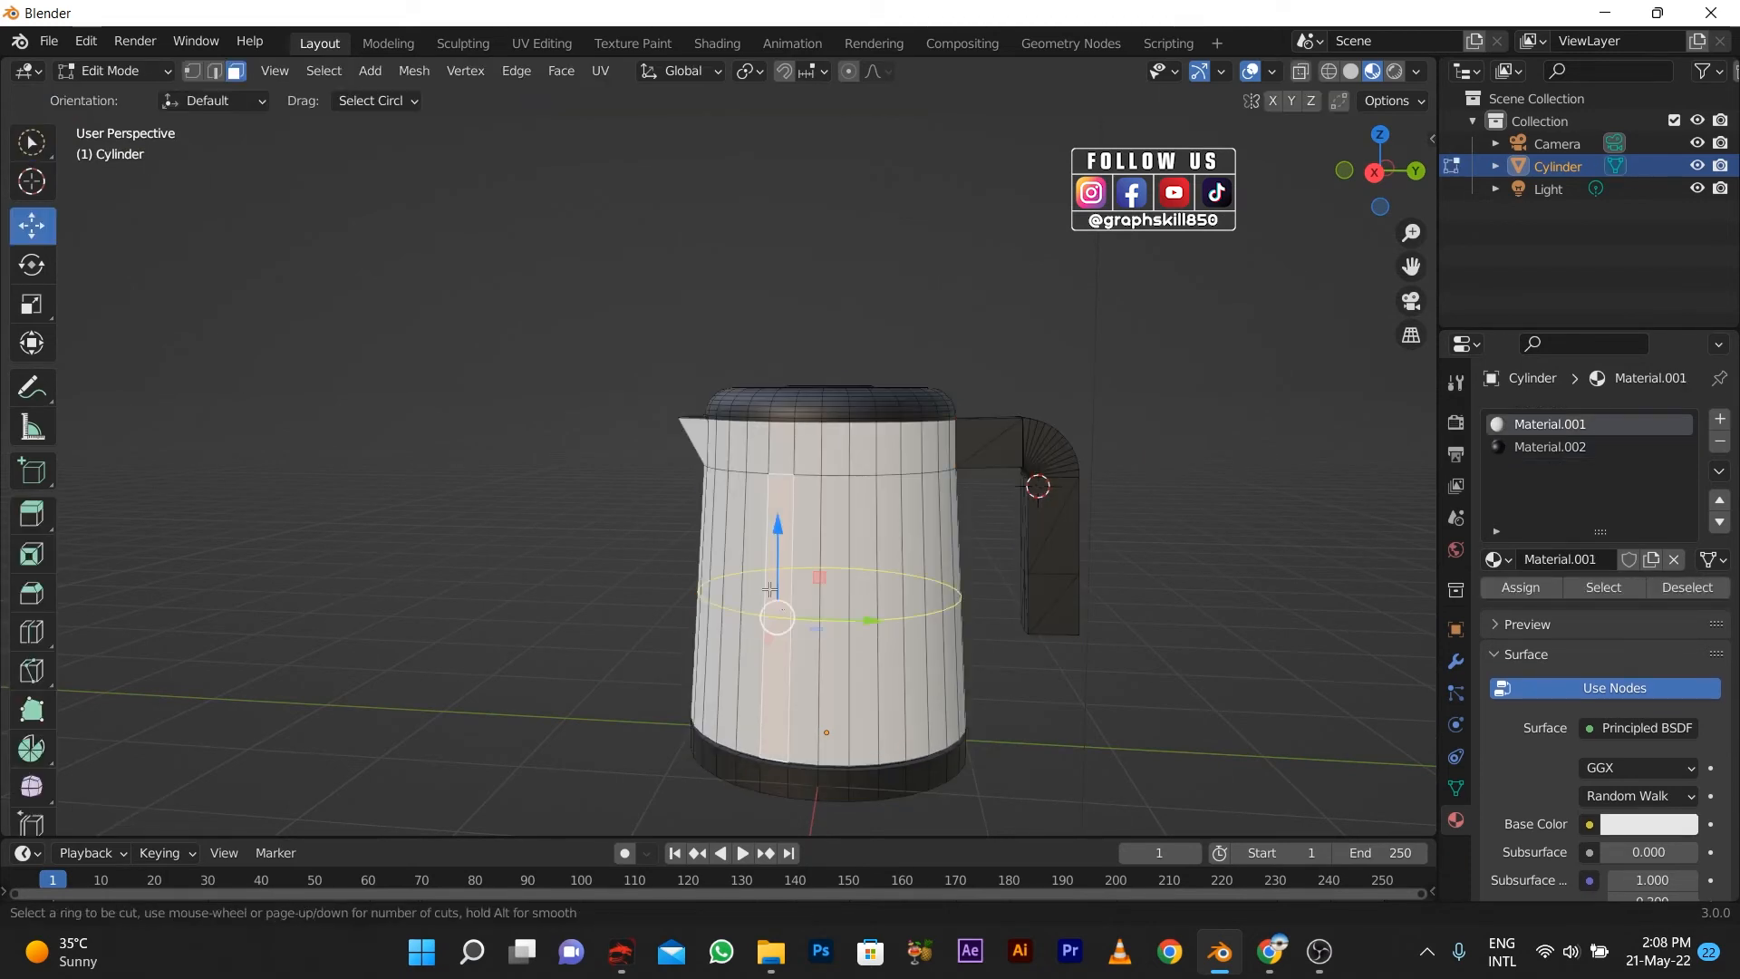
pyautogui.scroll(1, 783, 601)
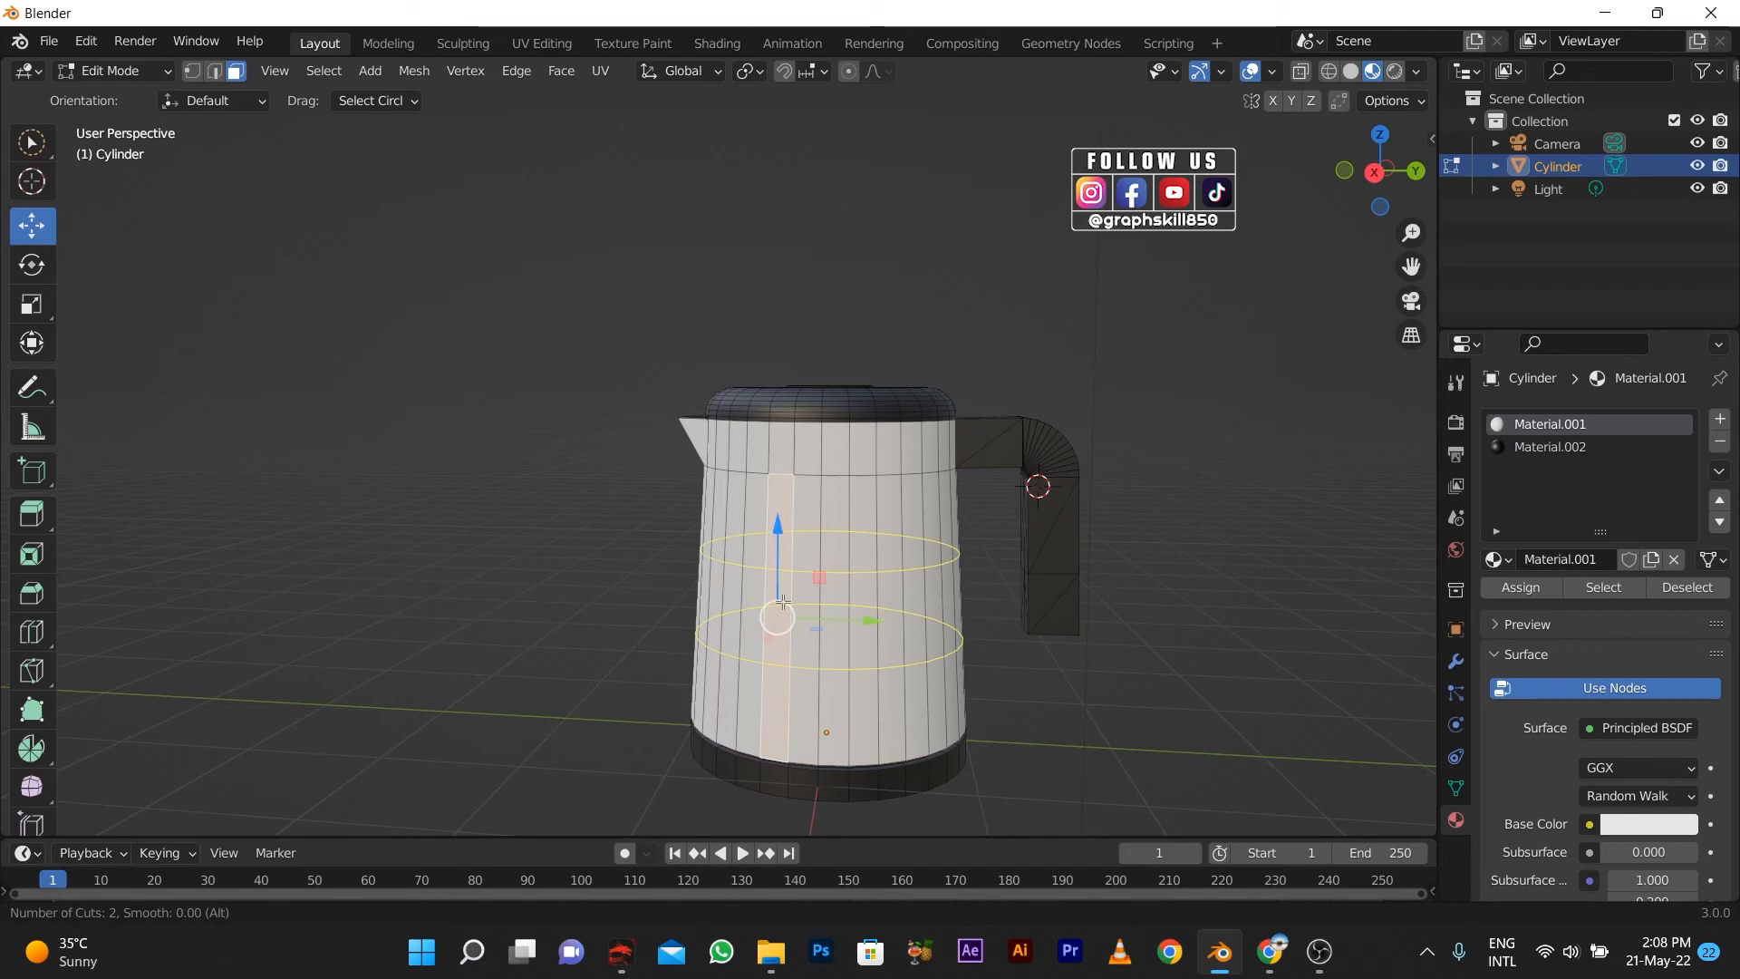
pyautogui.click(783, 601)
pyautogui.rightClick(790, 612)
pyautogui.press('s')
pyautogui.press('z')
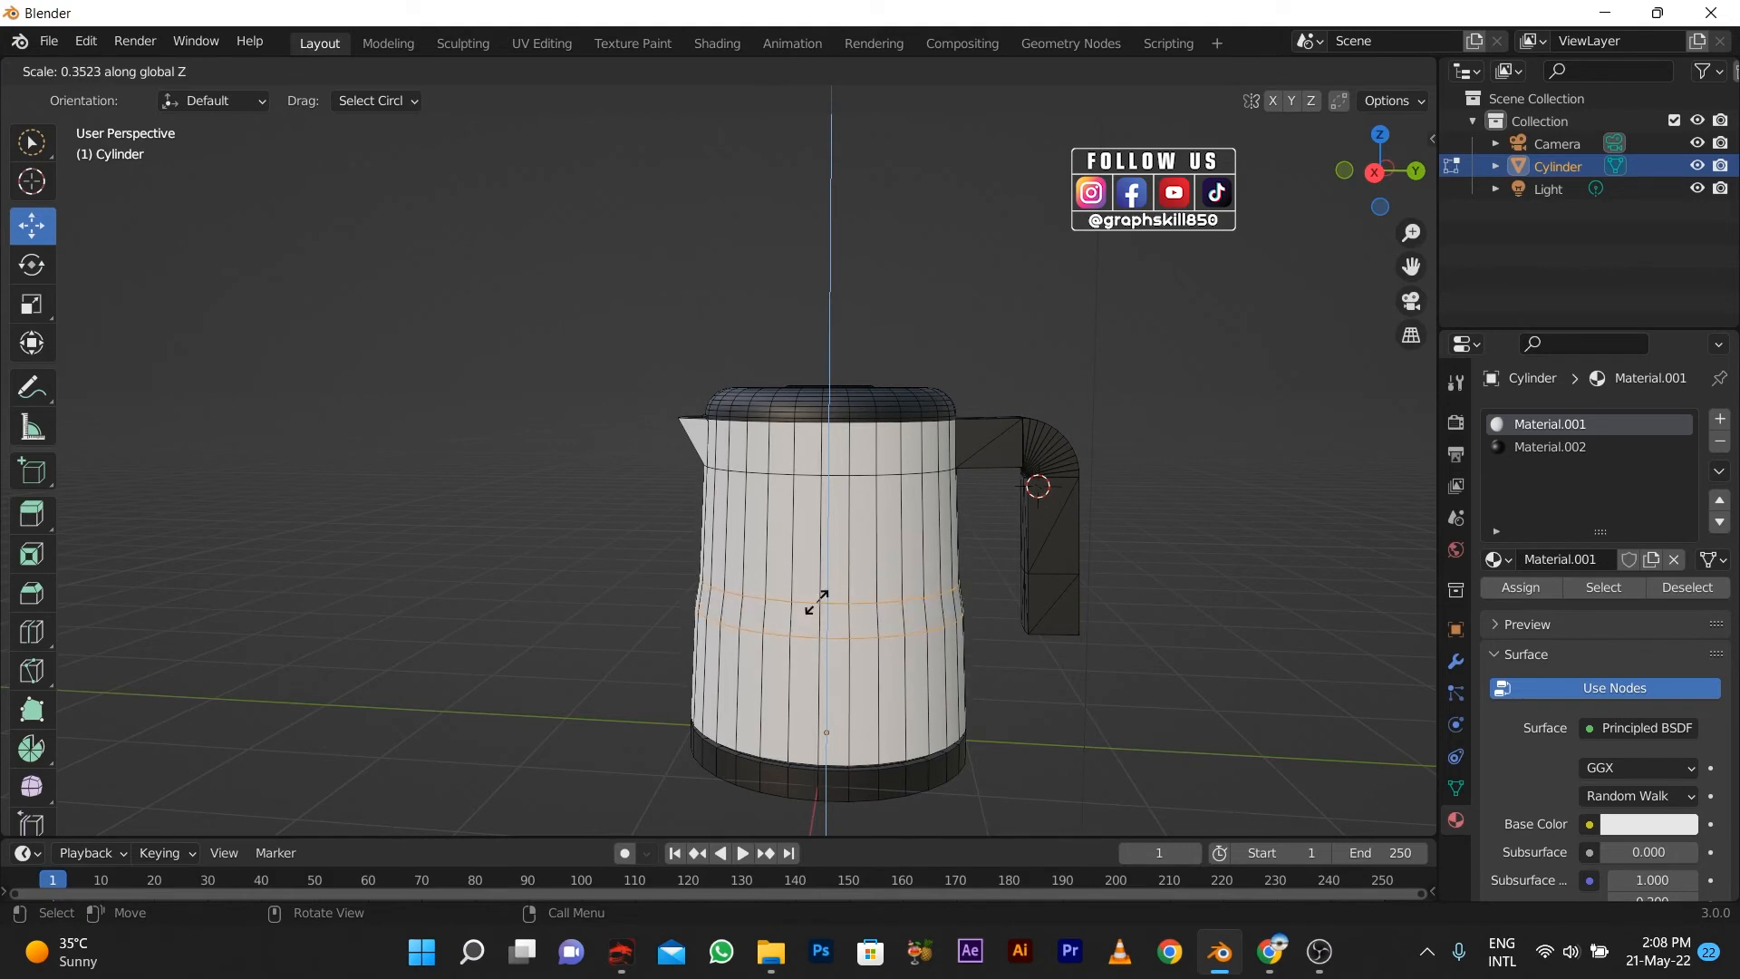
pyautogui.click(816, 601)
# Move the two edge loops down about 0.57 m along Z and view the jug in Object Mode.
pyautogui.press('g')
pyautogui.press('z')
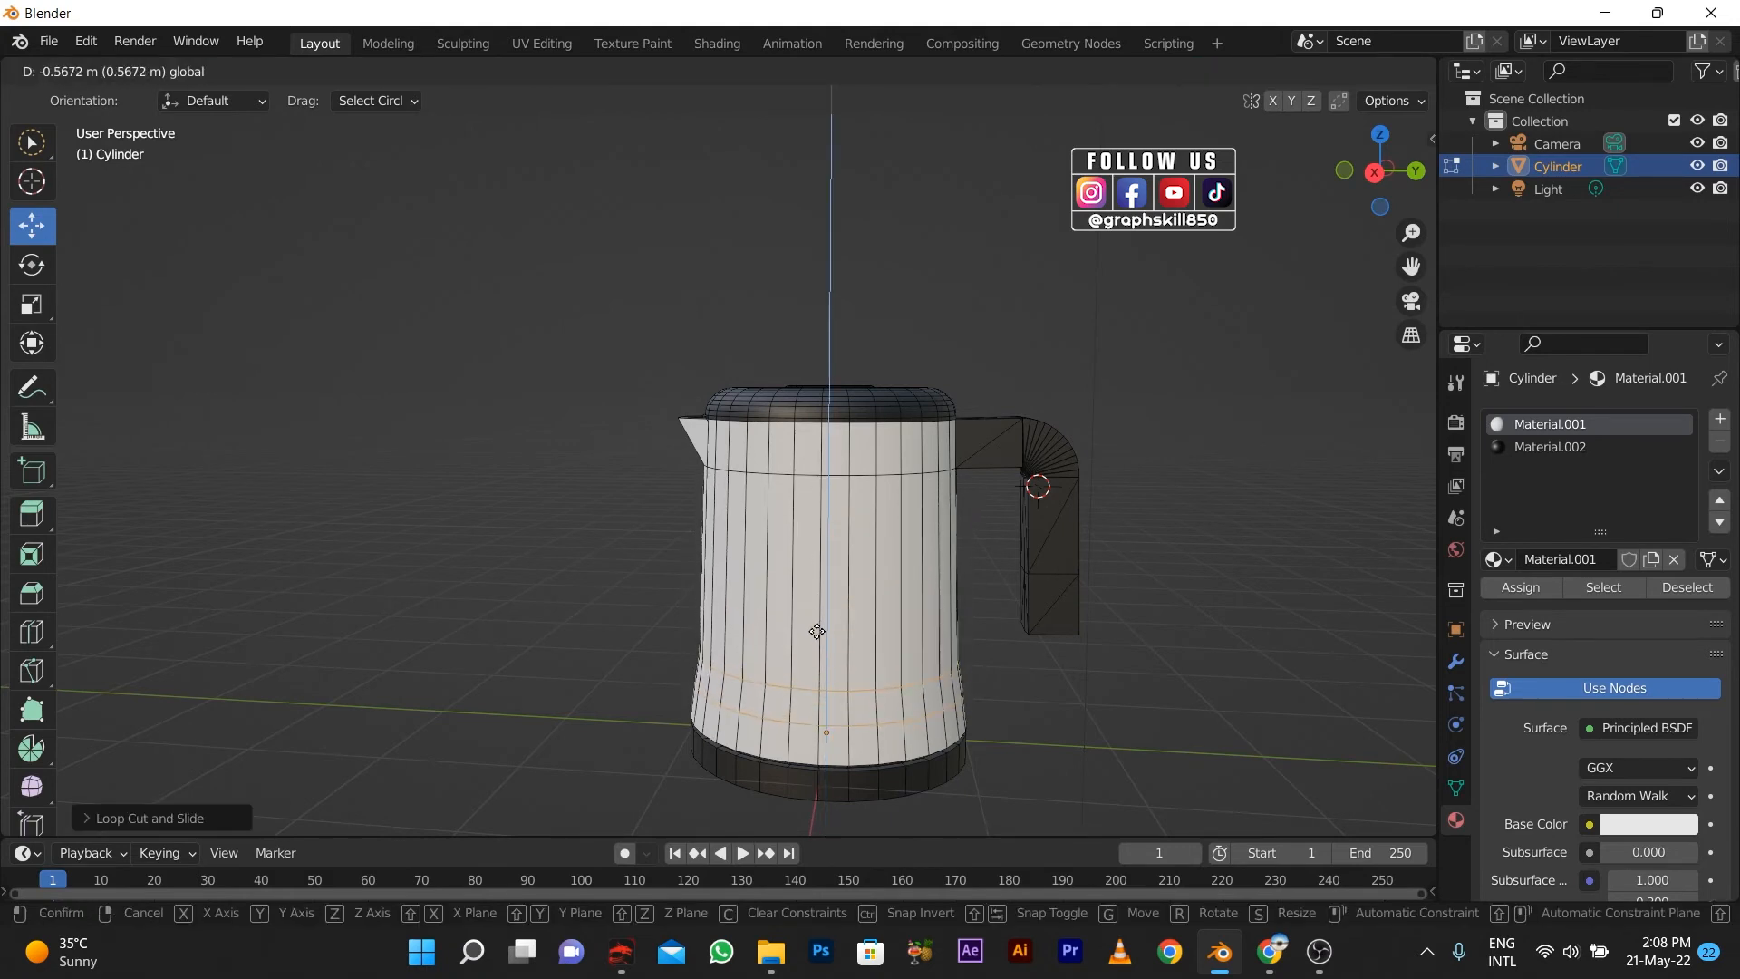
pyautogui.click(817, 630)
pyautogui.press('Tab')
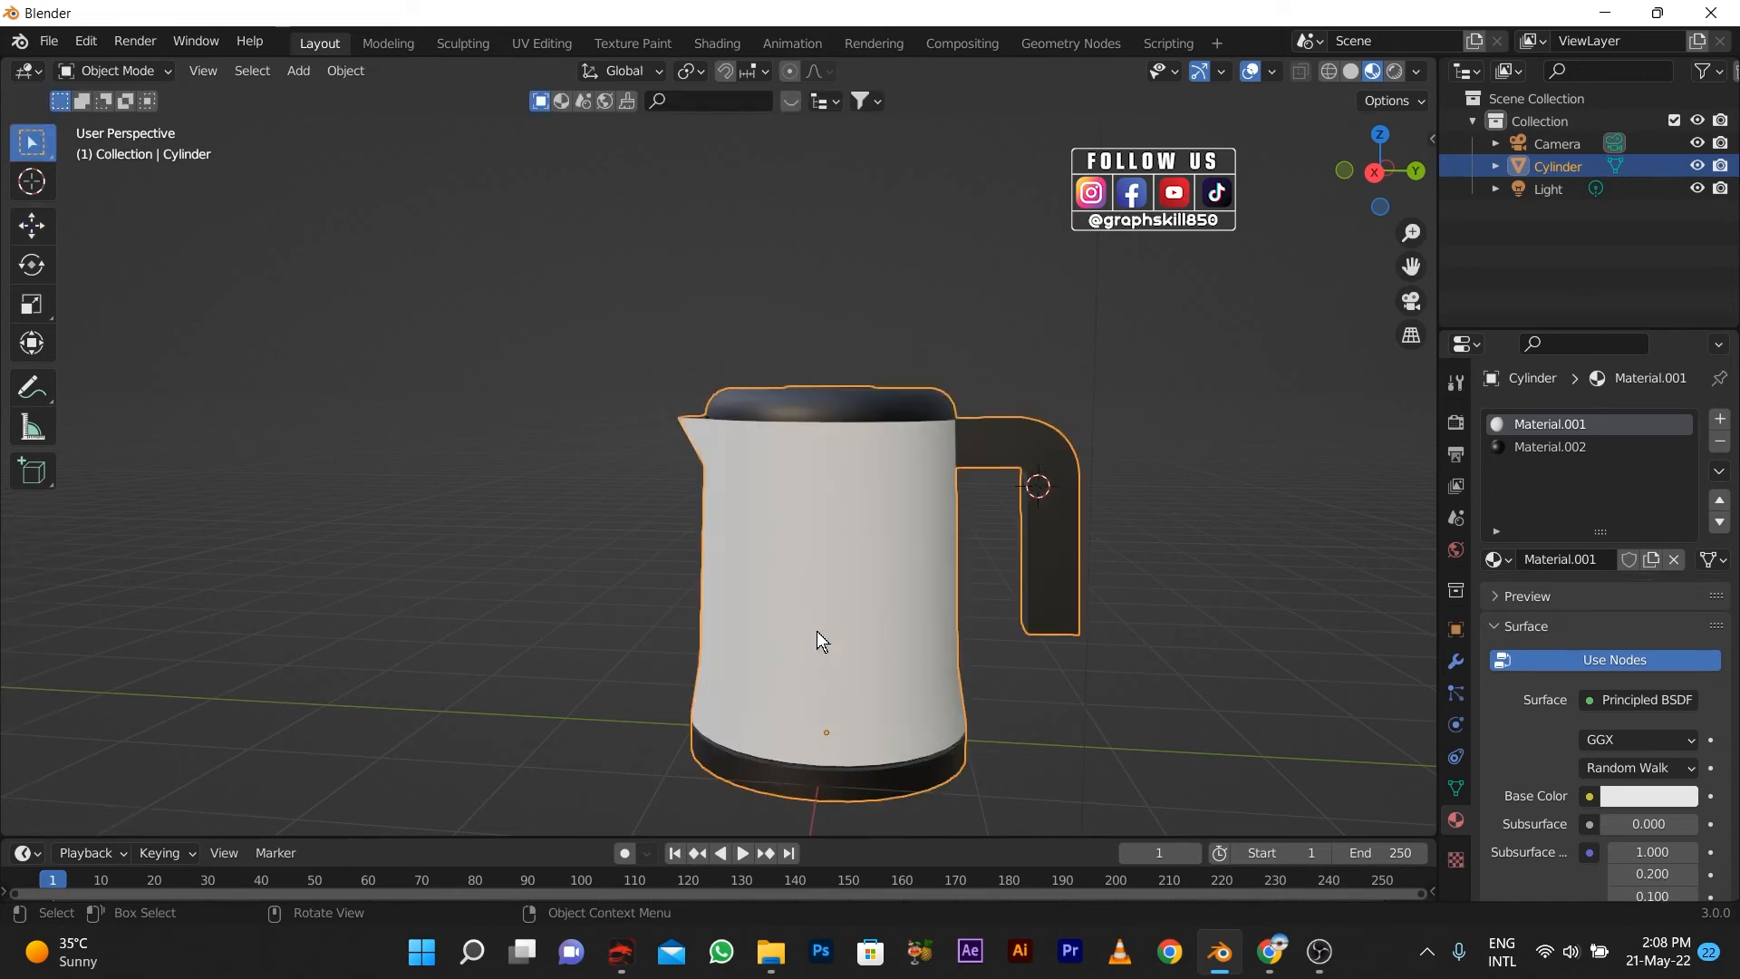
pyautogui.moveTo(792, 621); pyautogui.dragTo(809, 694, button='middle')
# Raise the two selected edge loops along Z to around the middle of the jug body.
pyautogui.press('Tab')
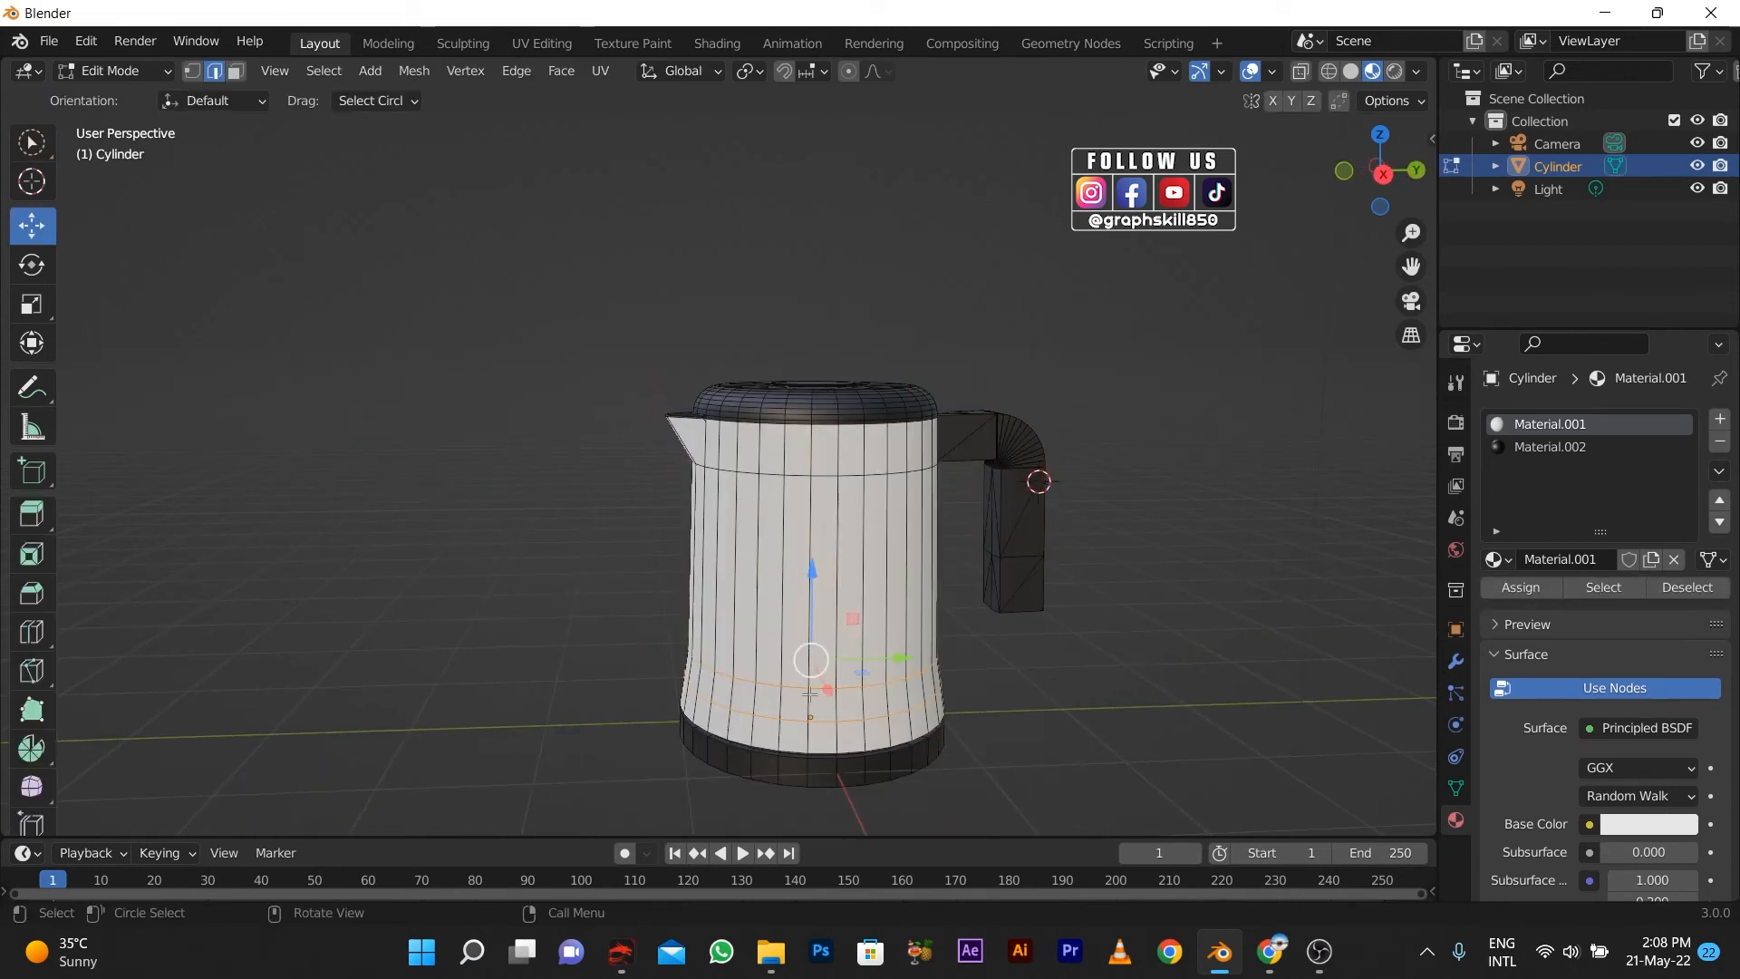
pyautogui.moveTo(815, 625); pyautogui.dragTo(799, 545)
pyautogui.click(799, 545)
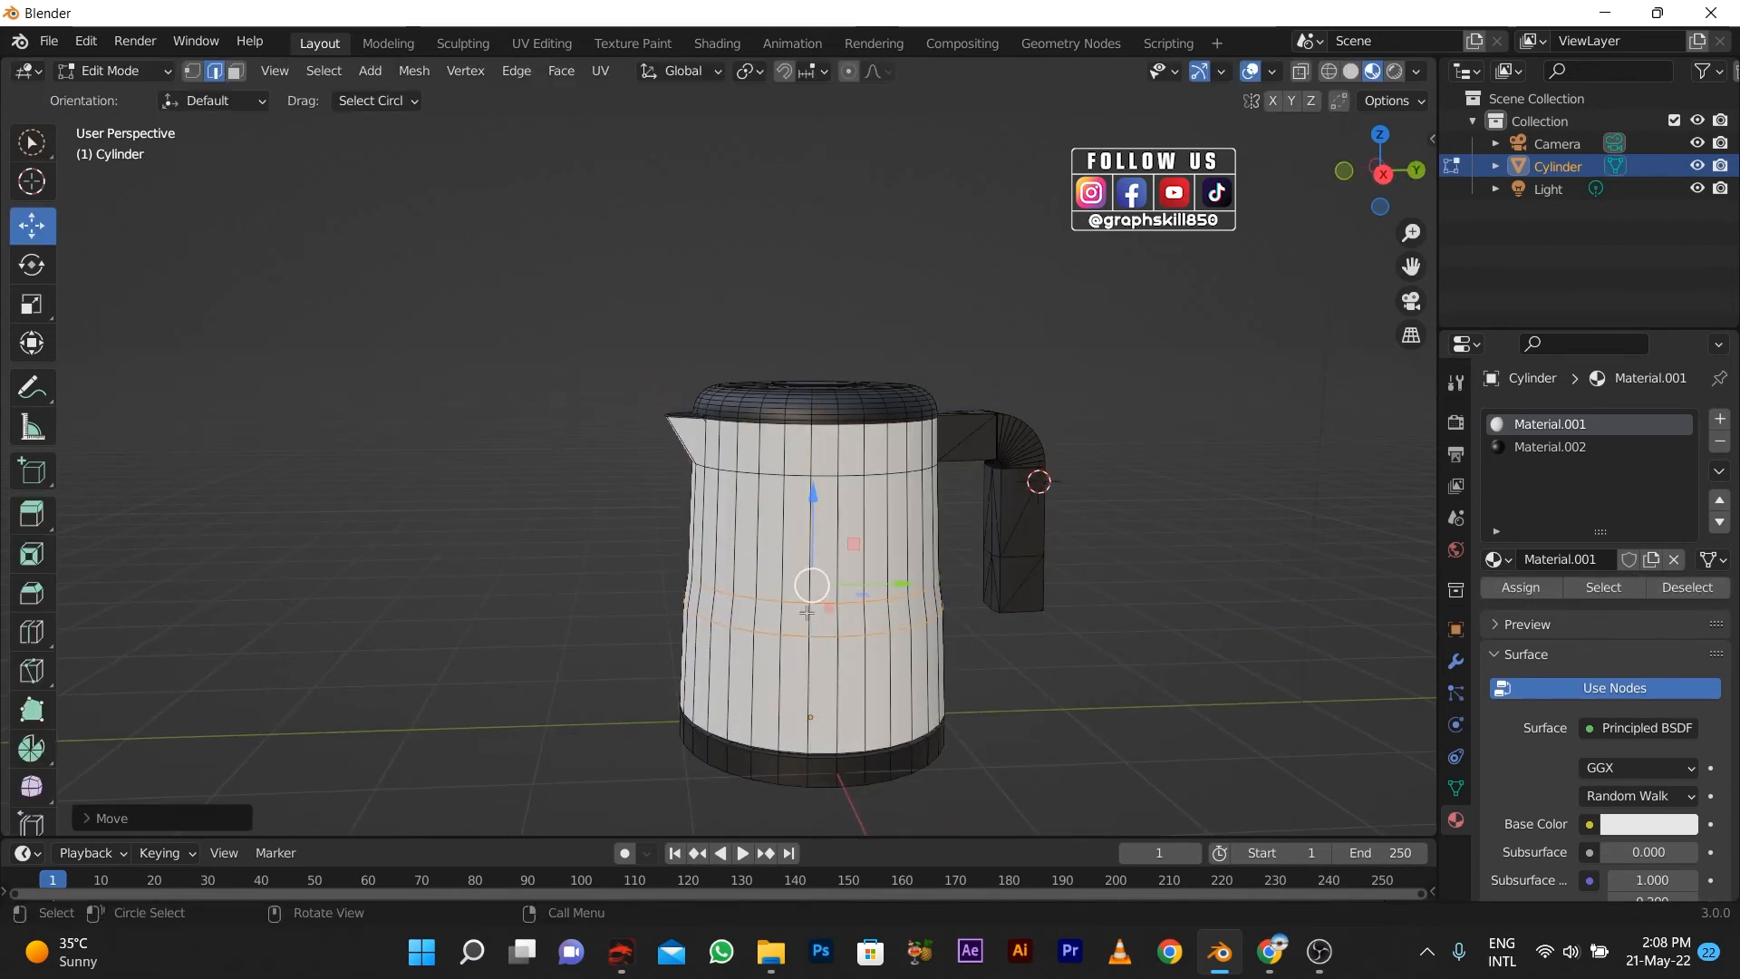
# Select the upper of the two edge loops and scale it slightly outward to follow the body's taper.
pyautogui.scroll(3, 823, 645)
pyautogui.click(763, 713)
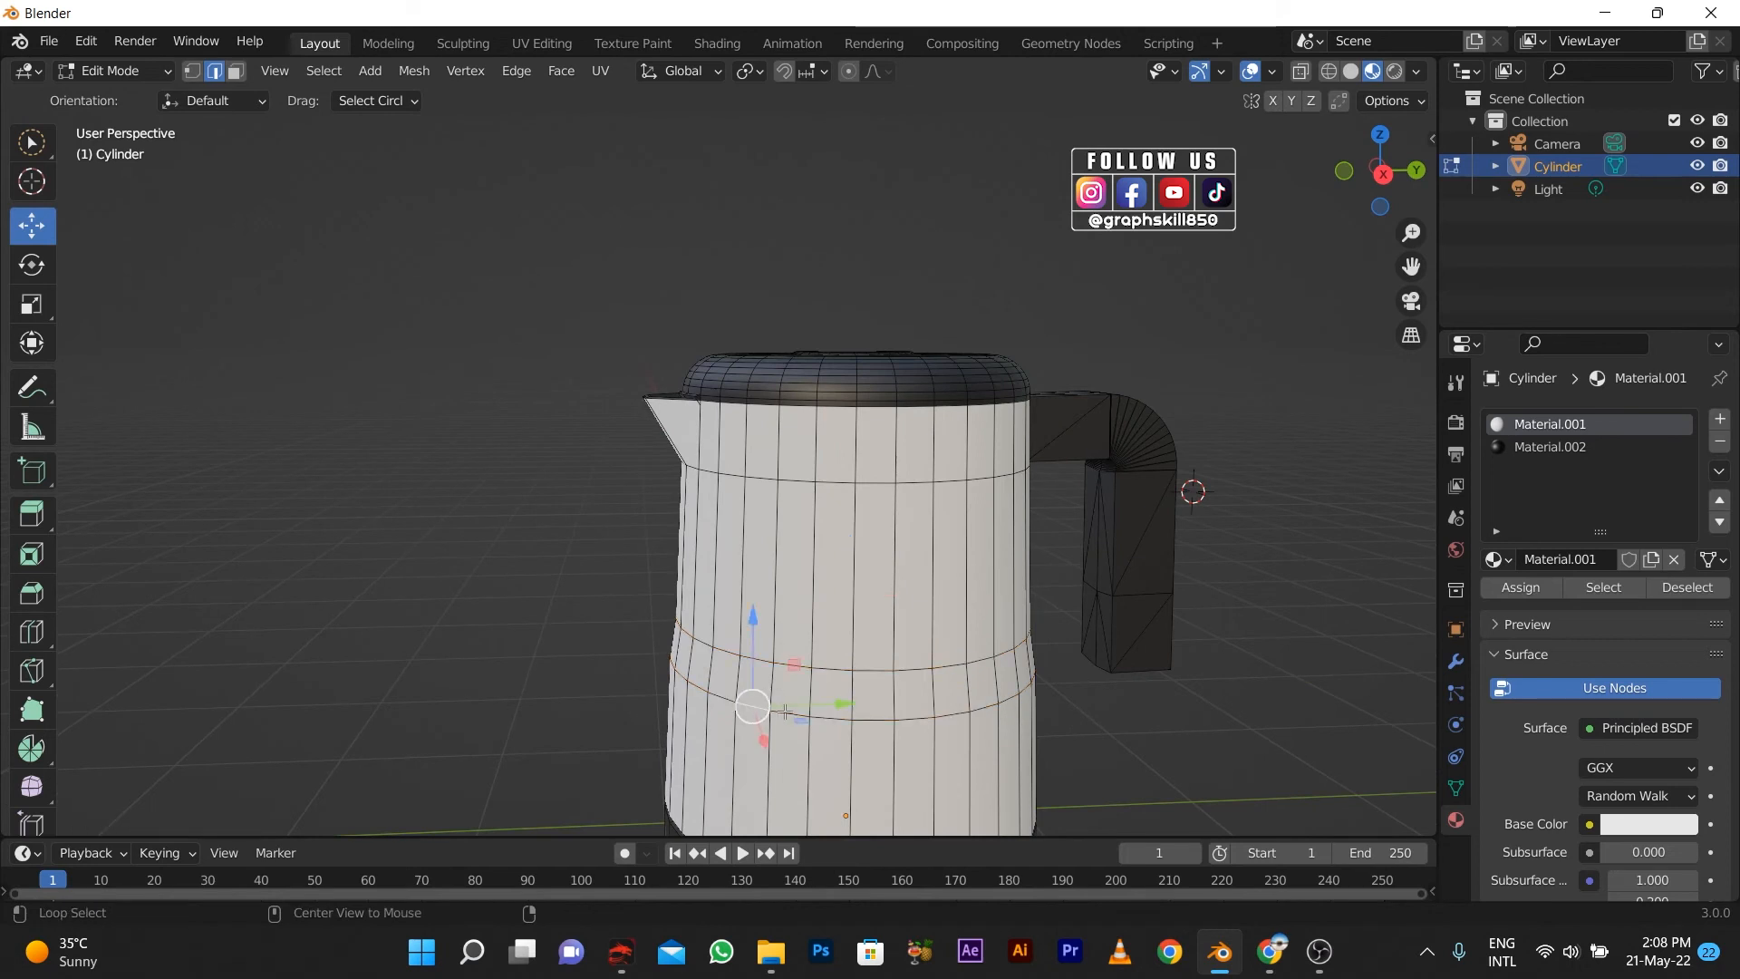
pyautogui.keyDown('alt'); pyautogui.click(763, 713); pyautogui.keyUp('alt')
pyautogui.click(793, 667)
pyautogui.keyDown('alt'); pyautogui.click(832, 667); pyautogui.keyUp('alt')
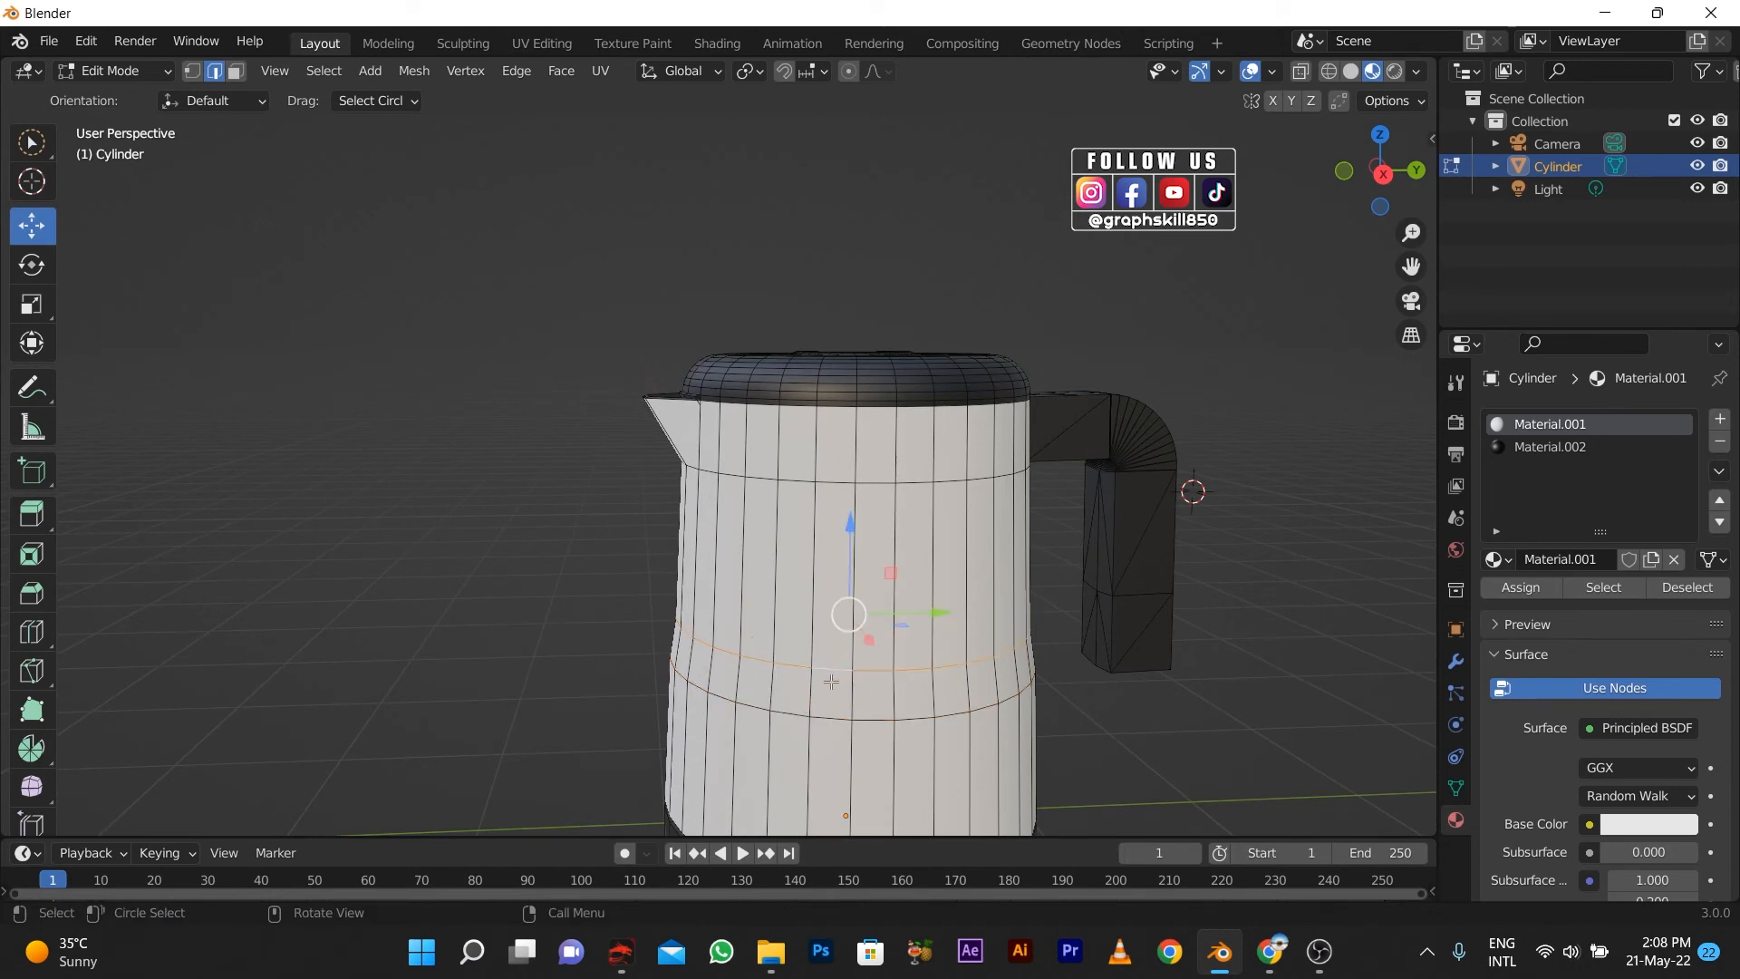
pyautogui.press('s')
pyautogui.click(817, 679)
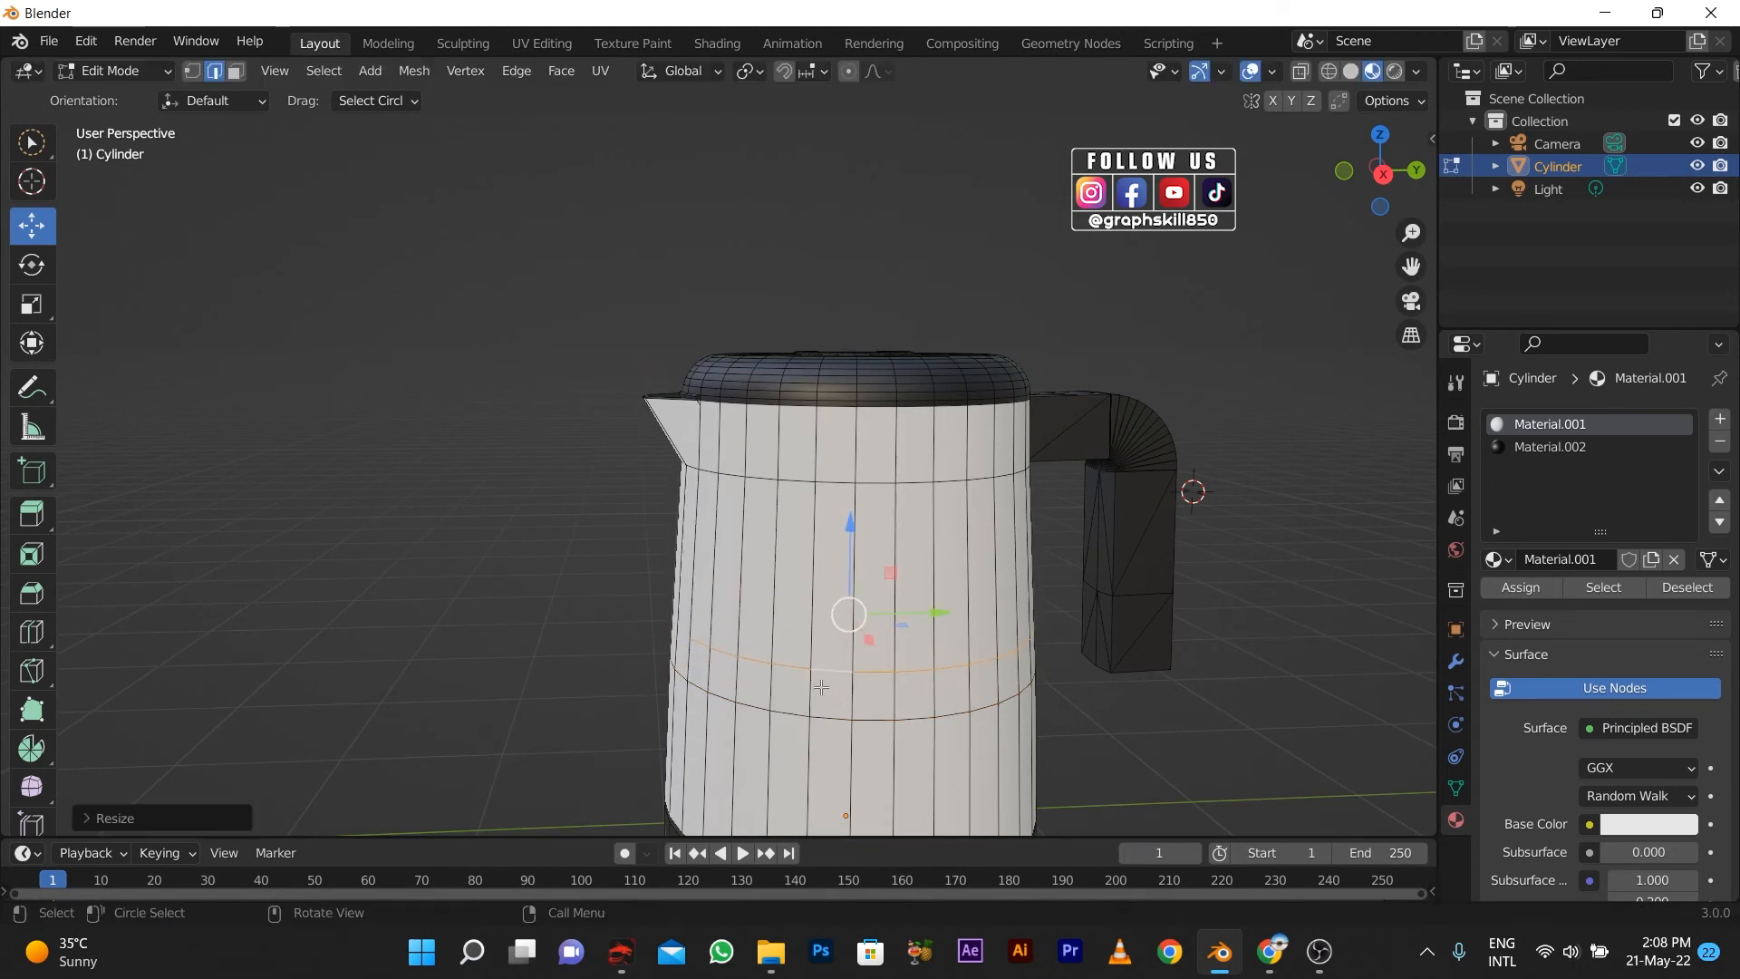
pyautogui.click(823, 688)
# Select the face ring between the two edge loops, assign Material.002 to it and return to Object Mode.
pyautogui.click(237, 72)
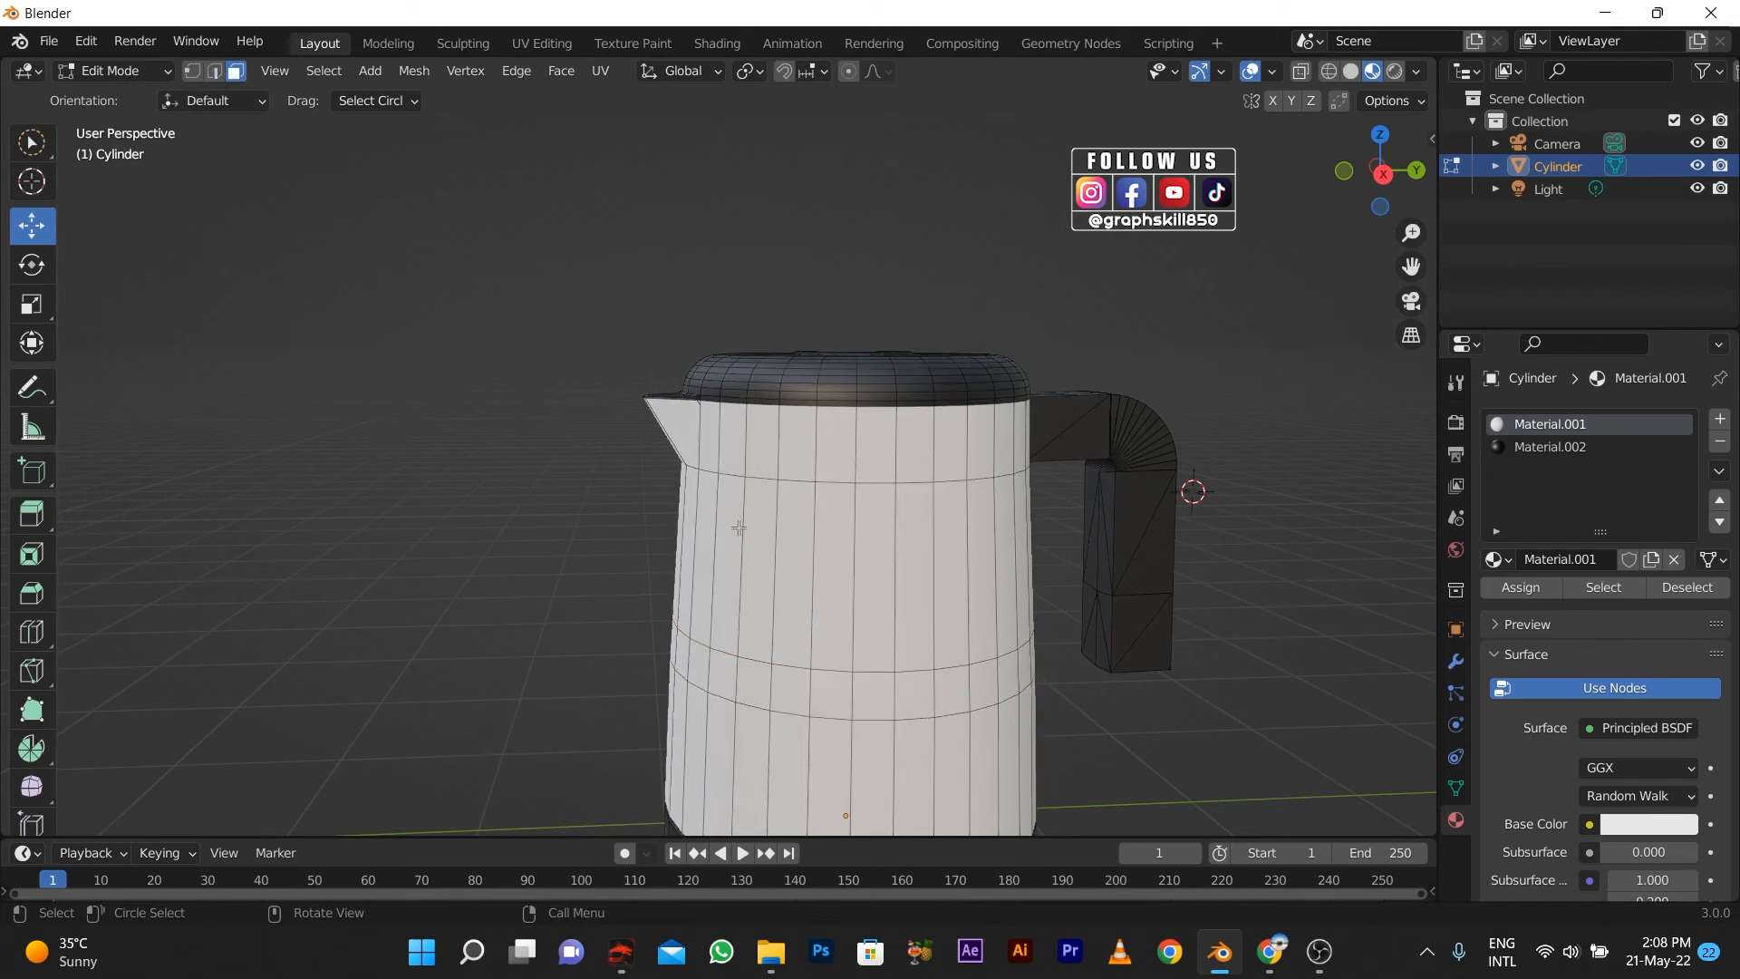
pyautogui.click(843, 695)
pyautogui.keyDown('alt'); pyautogui.click(843, 695); pyautogui.keyUp('alt')
pyautogui.click(1550, 447)
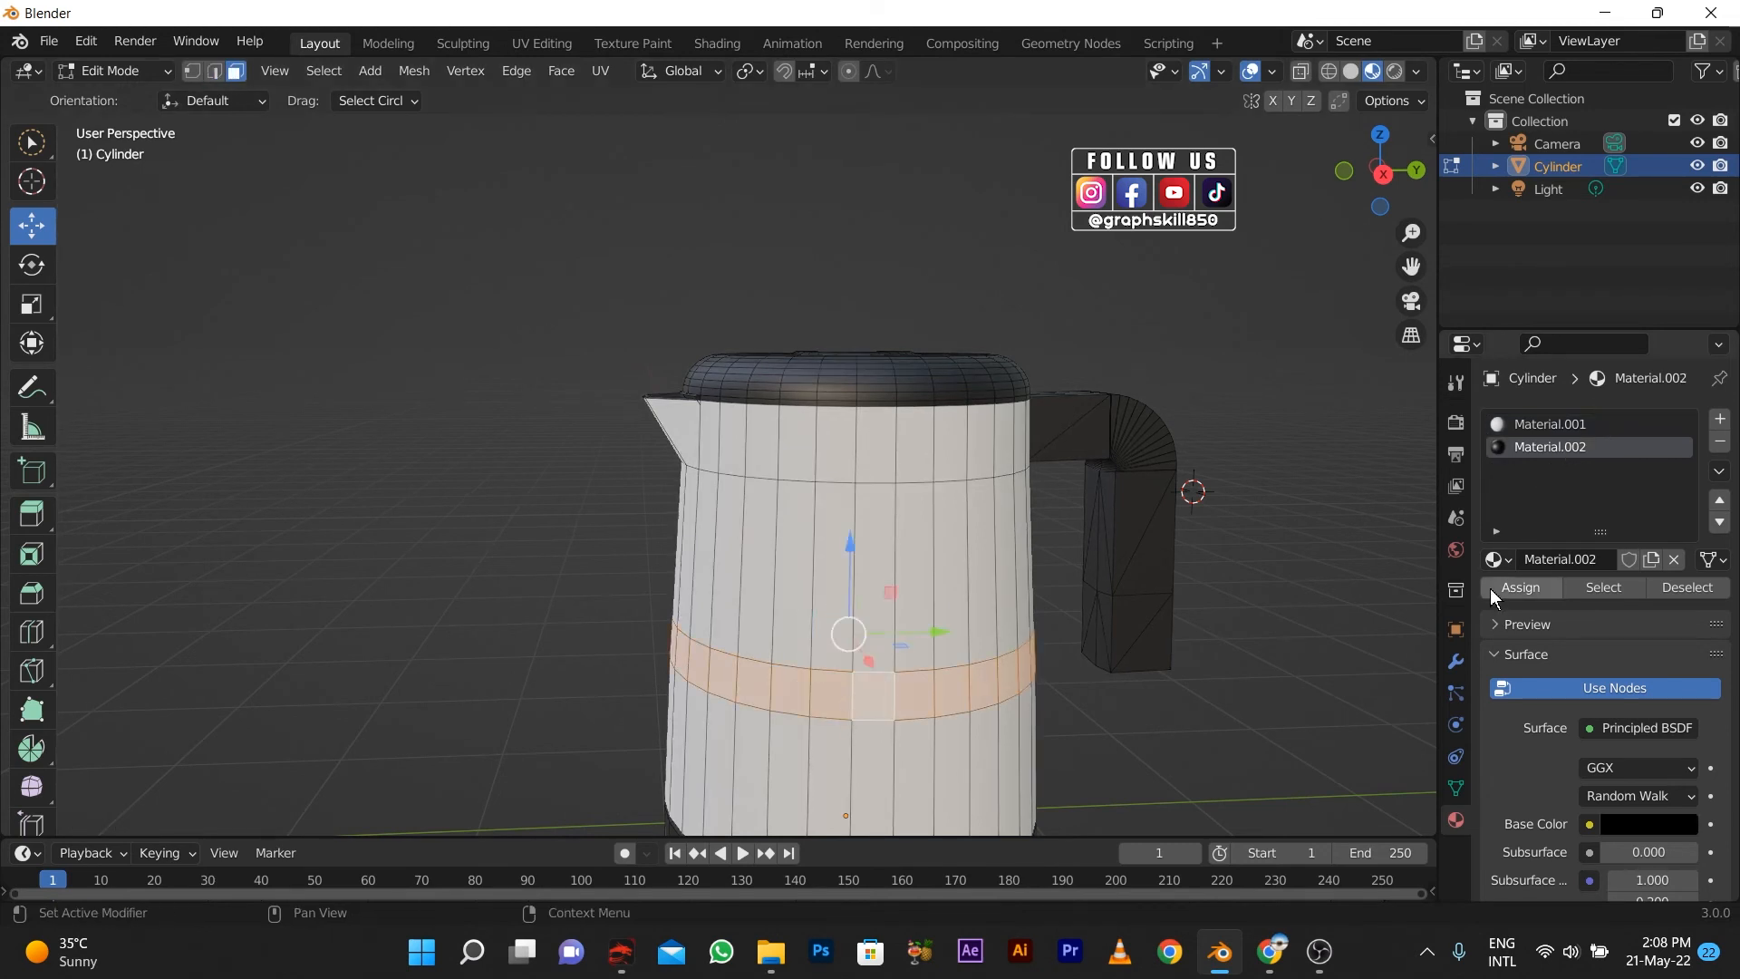
pyautogui.click(1519, 587)
pyautogui.press('Tab')
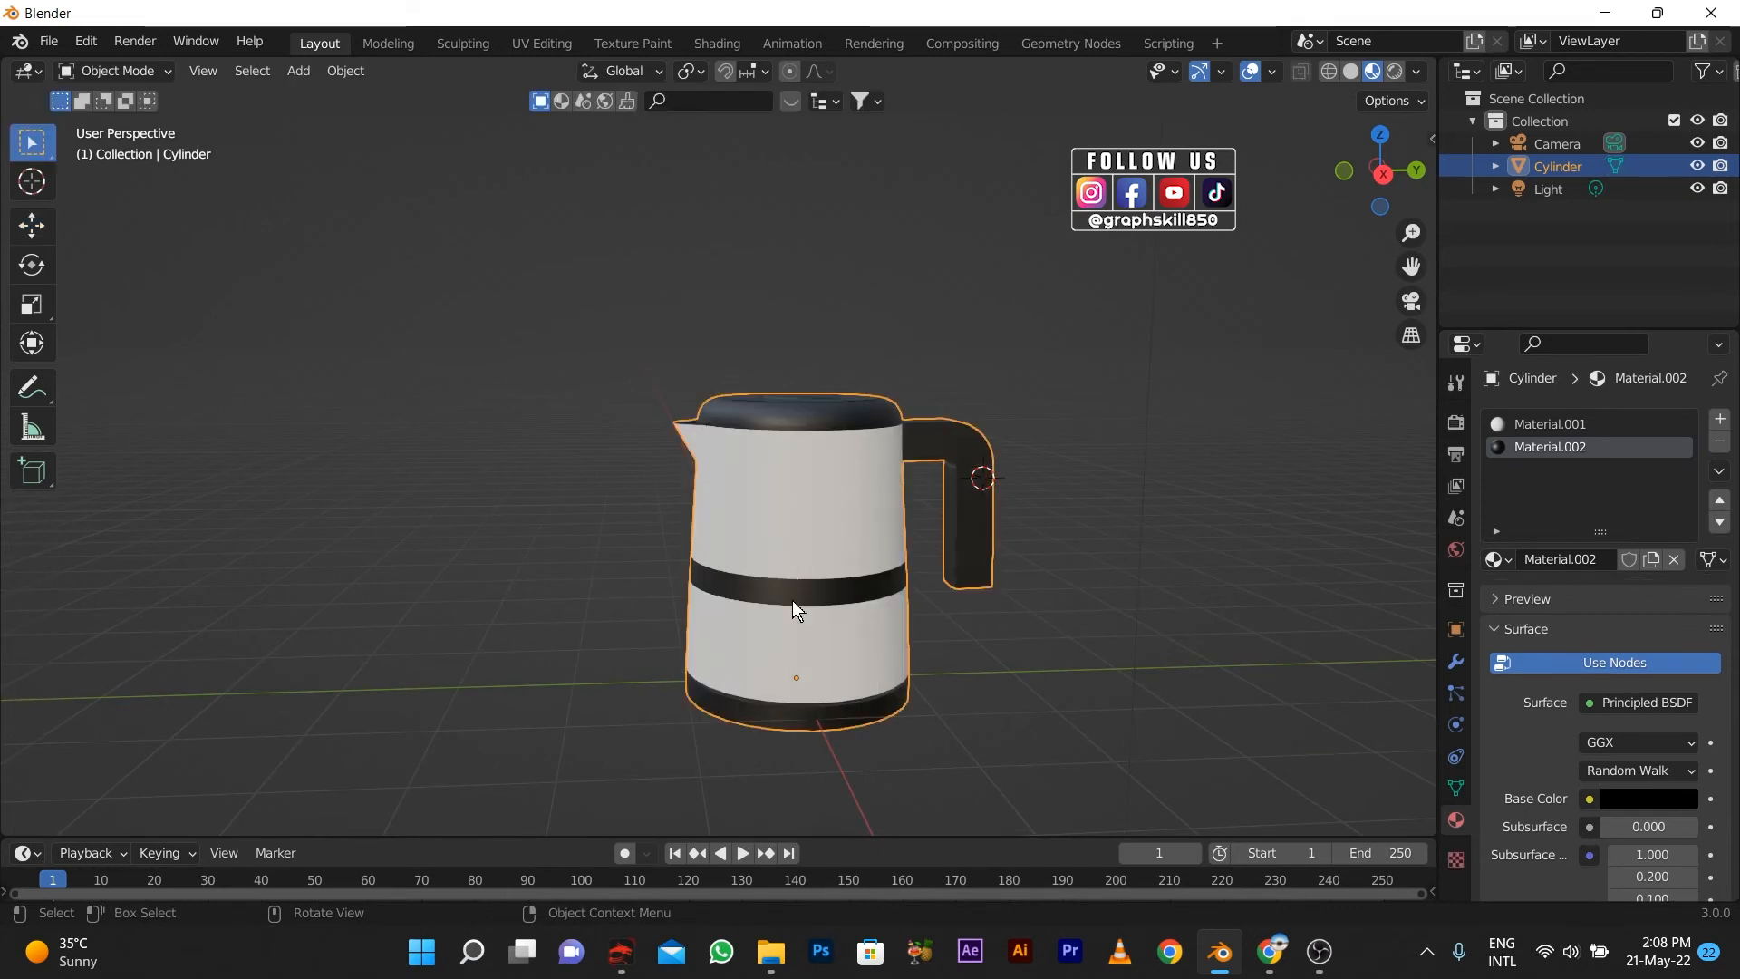
pyautogui.moveTo(792, 600); pyautogui.dragTo(1265, 639, button='middle')
pyautogui.scroll(-5, 1626, 828)
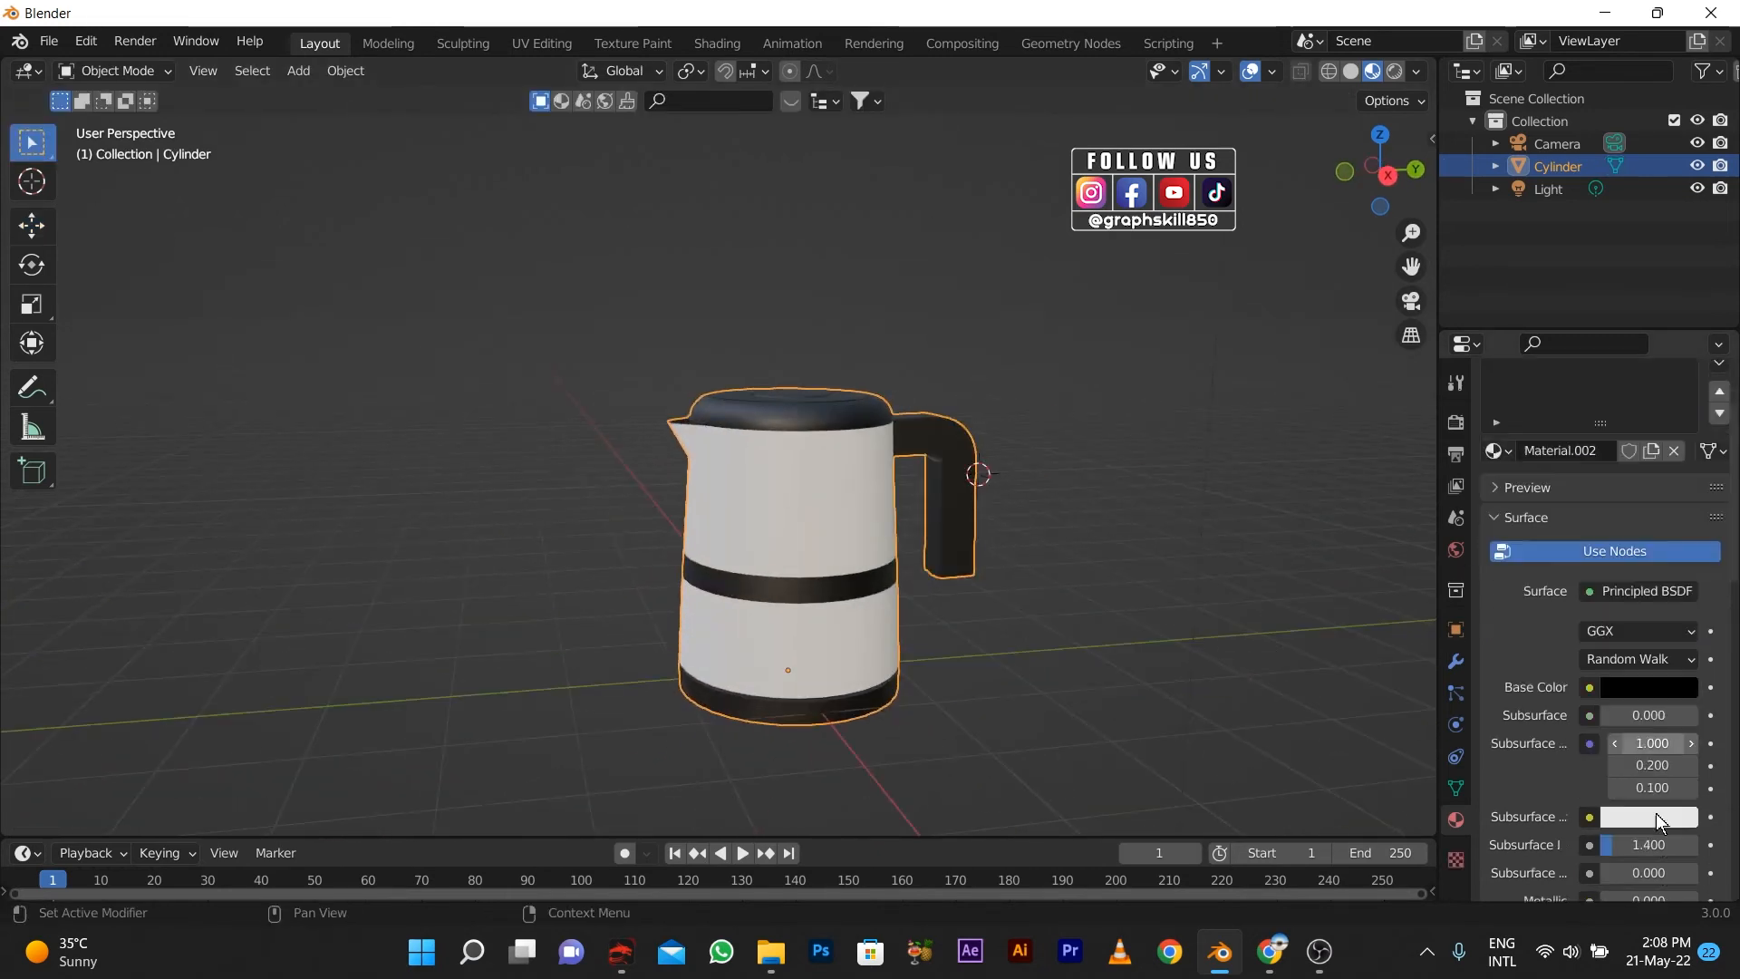
# Set the black Material.002 to a roughness of 0.220 and a metallic value of 0.110.
pyautogui.scroll(-1, 1638, 829)
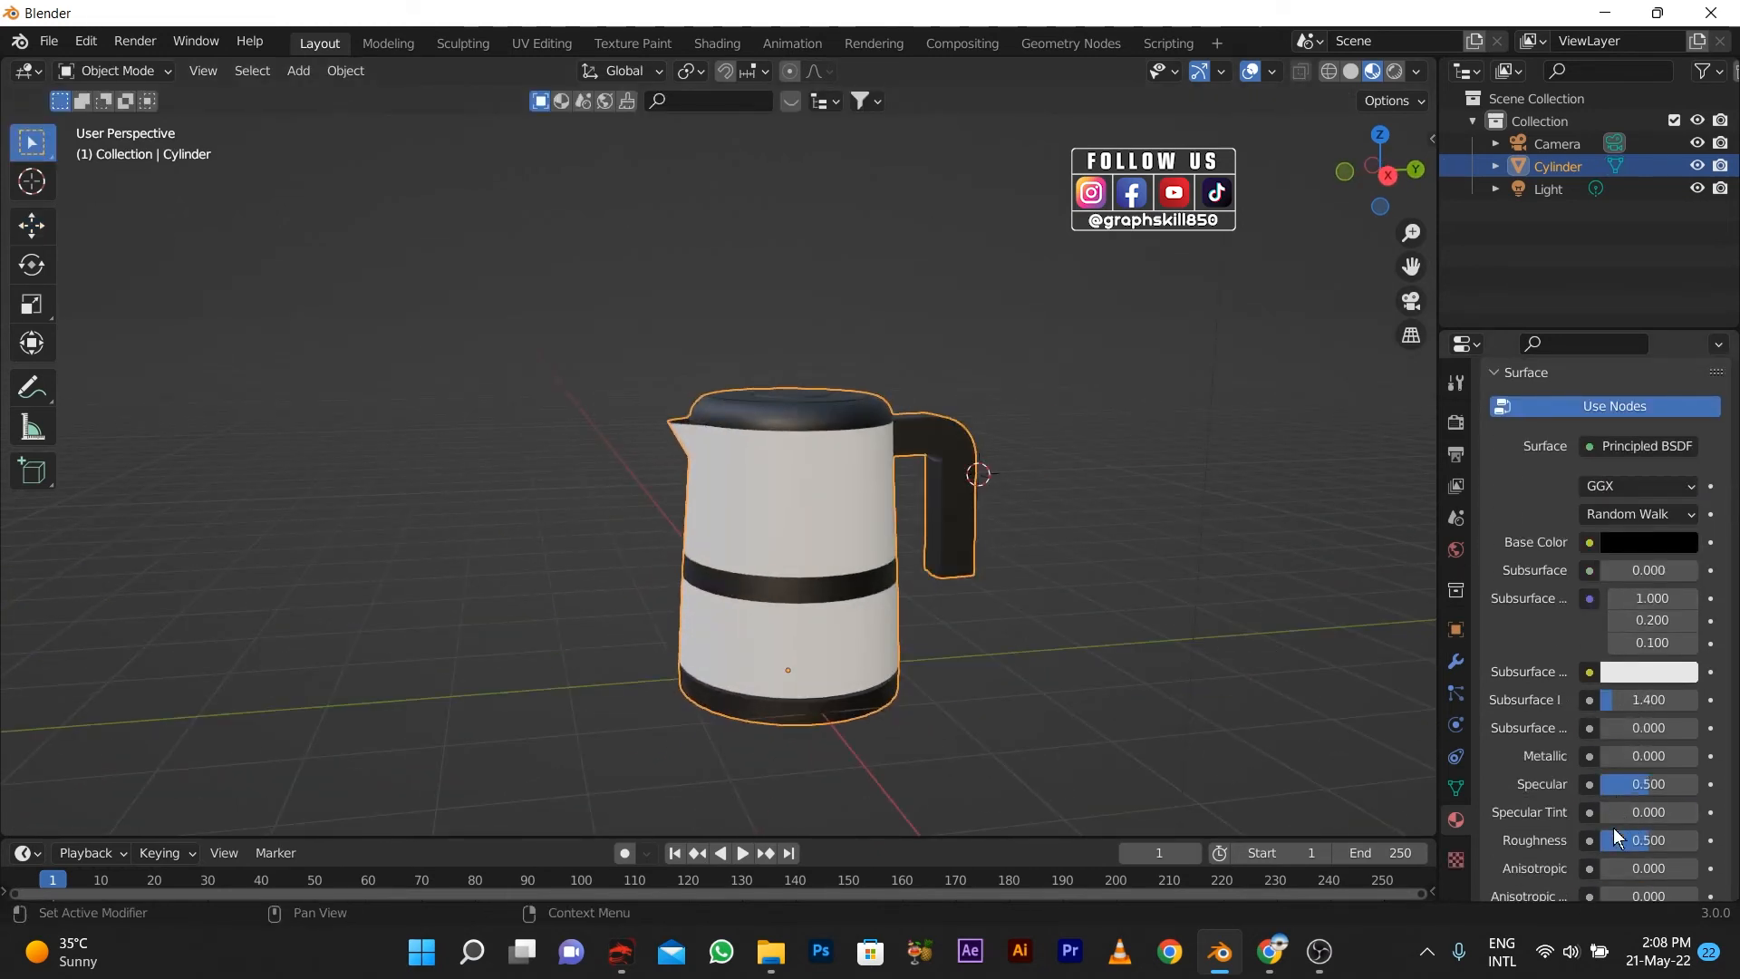
pyautogui.moveTo(1648, 841); pyautogui.dragTo(1594, 841)
pyautogui.moveTo(798, 675); pyautogui.dragTo(771, 657, button='middle')
pyautogui.moveTo(1608, 840); pyautogui.dragTo(1629, 840)
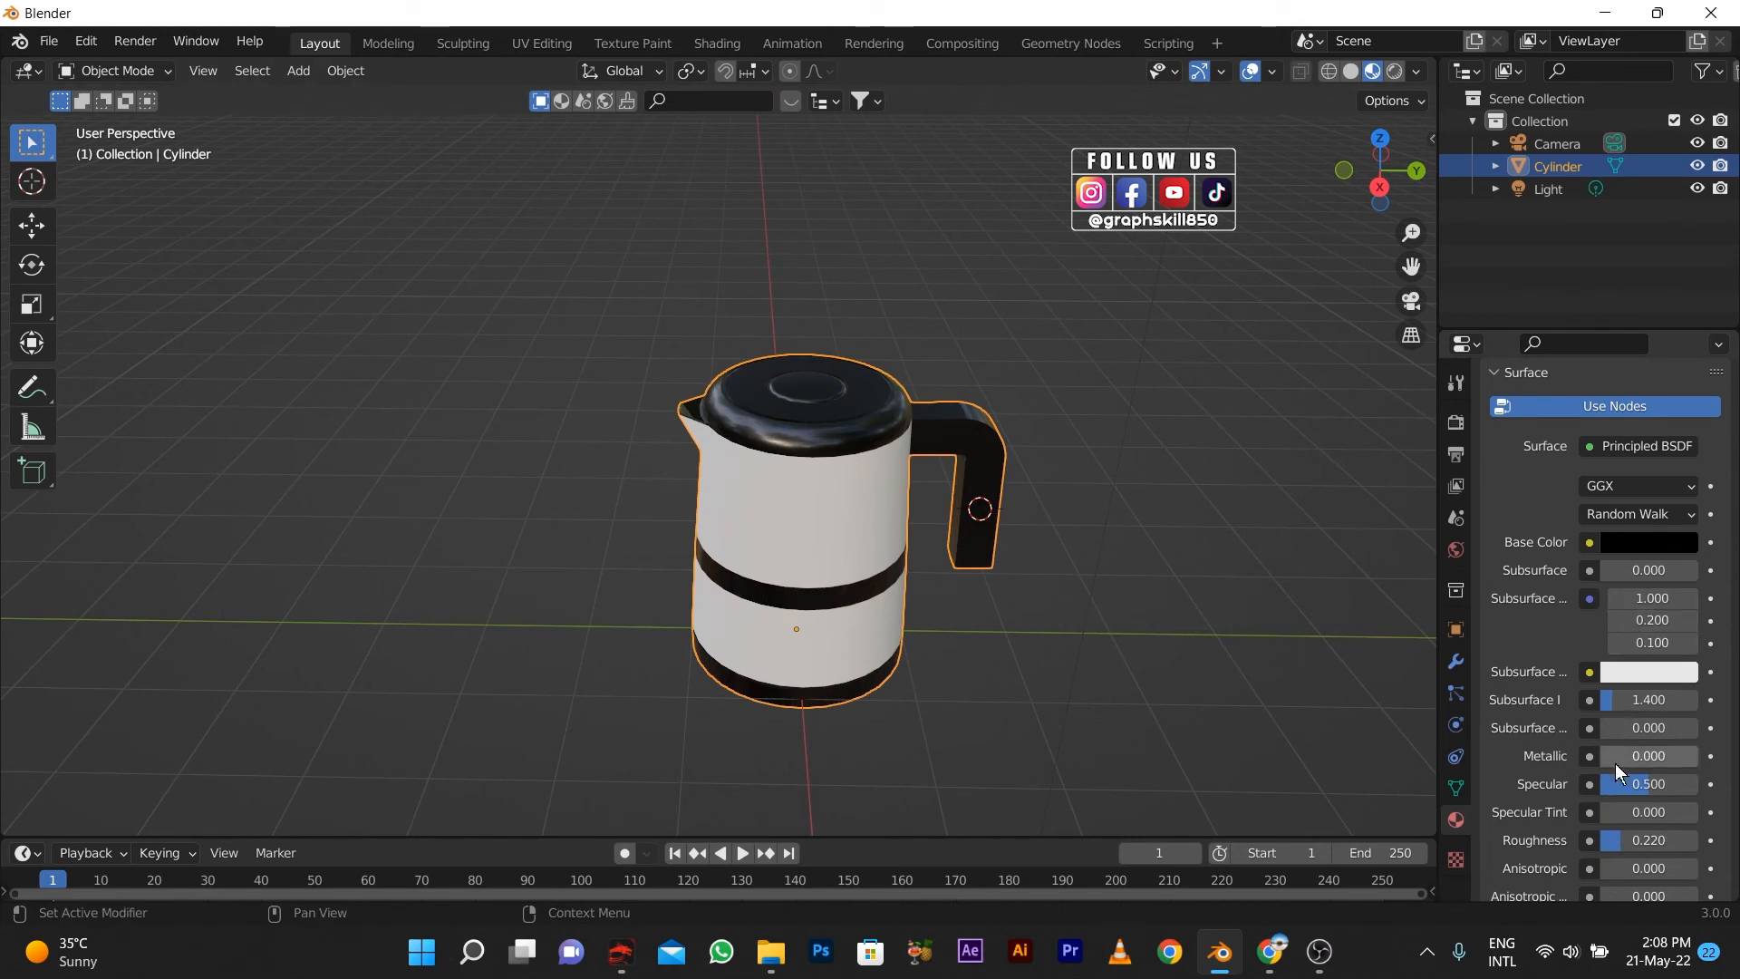
pyautogui.moveTo(1623, 756); pyautogui.dragTo(1633, 756)
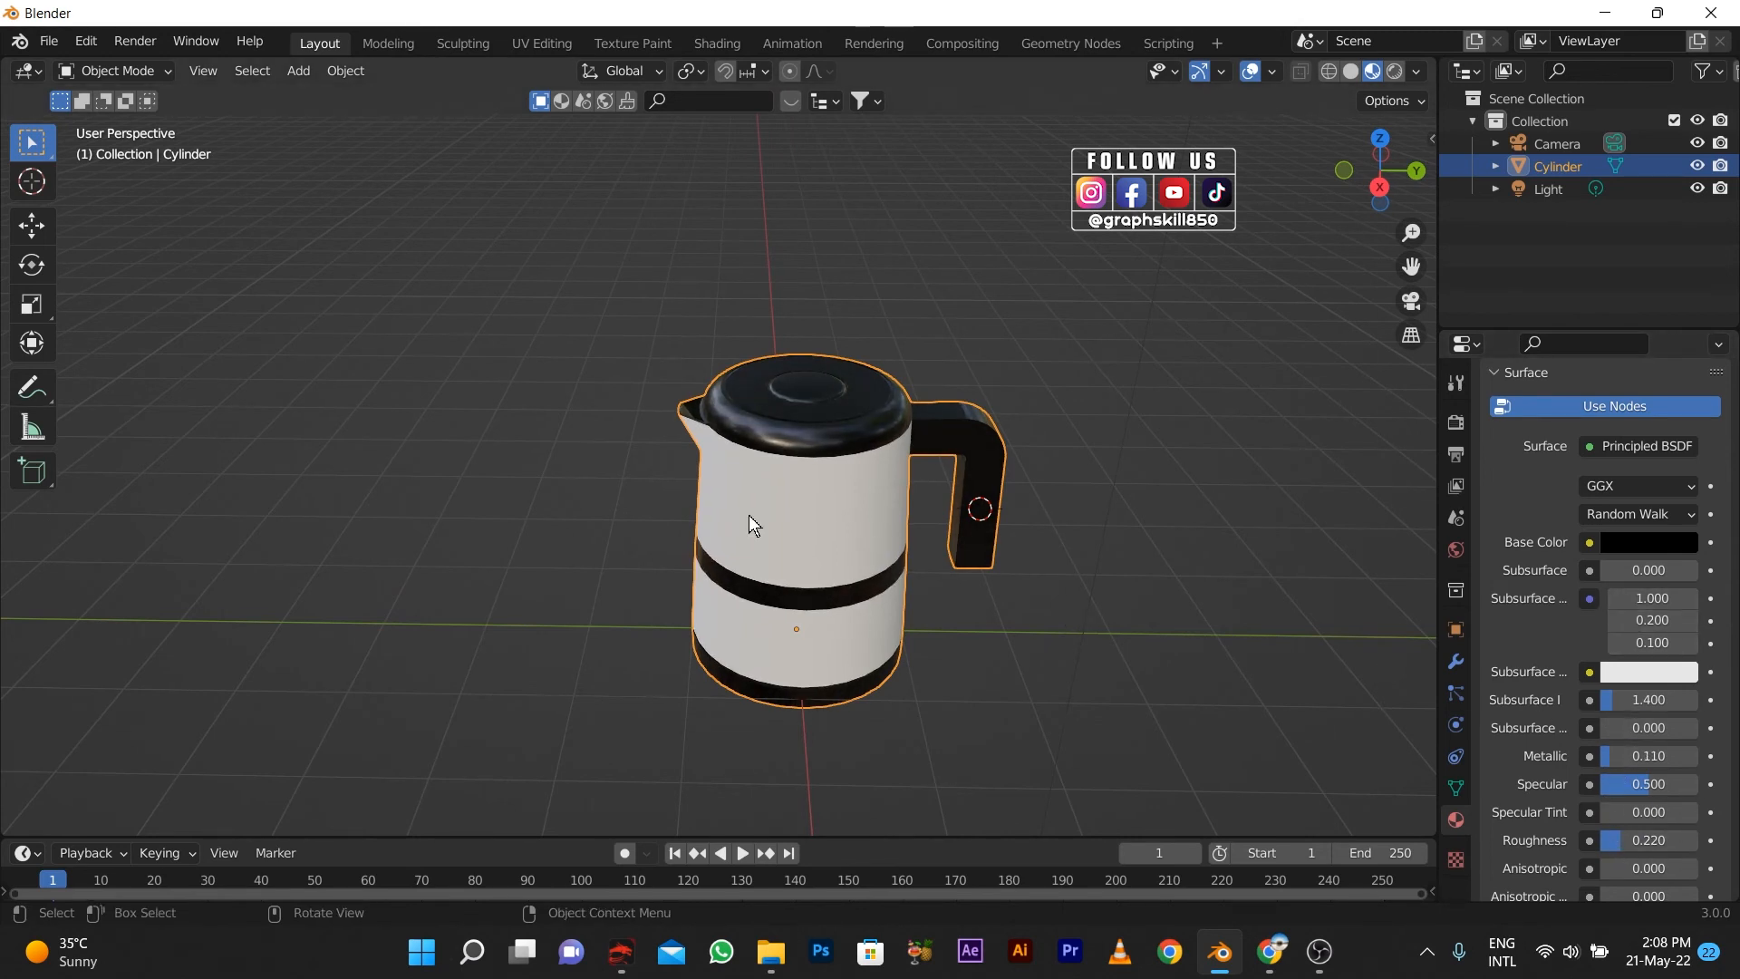
# Try a metallic value of 0.073 on the white body's Material.001 and set it back to 0.
pyautogui.scroll(7, 1532, 453)
pyautogui.click(1555, 425)
pyautogui.scroll(-5, 1622, 589)
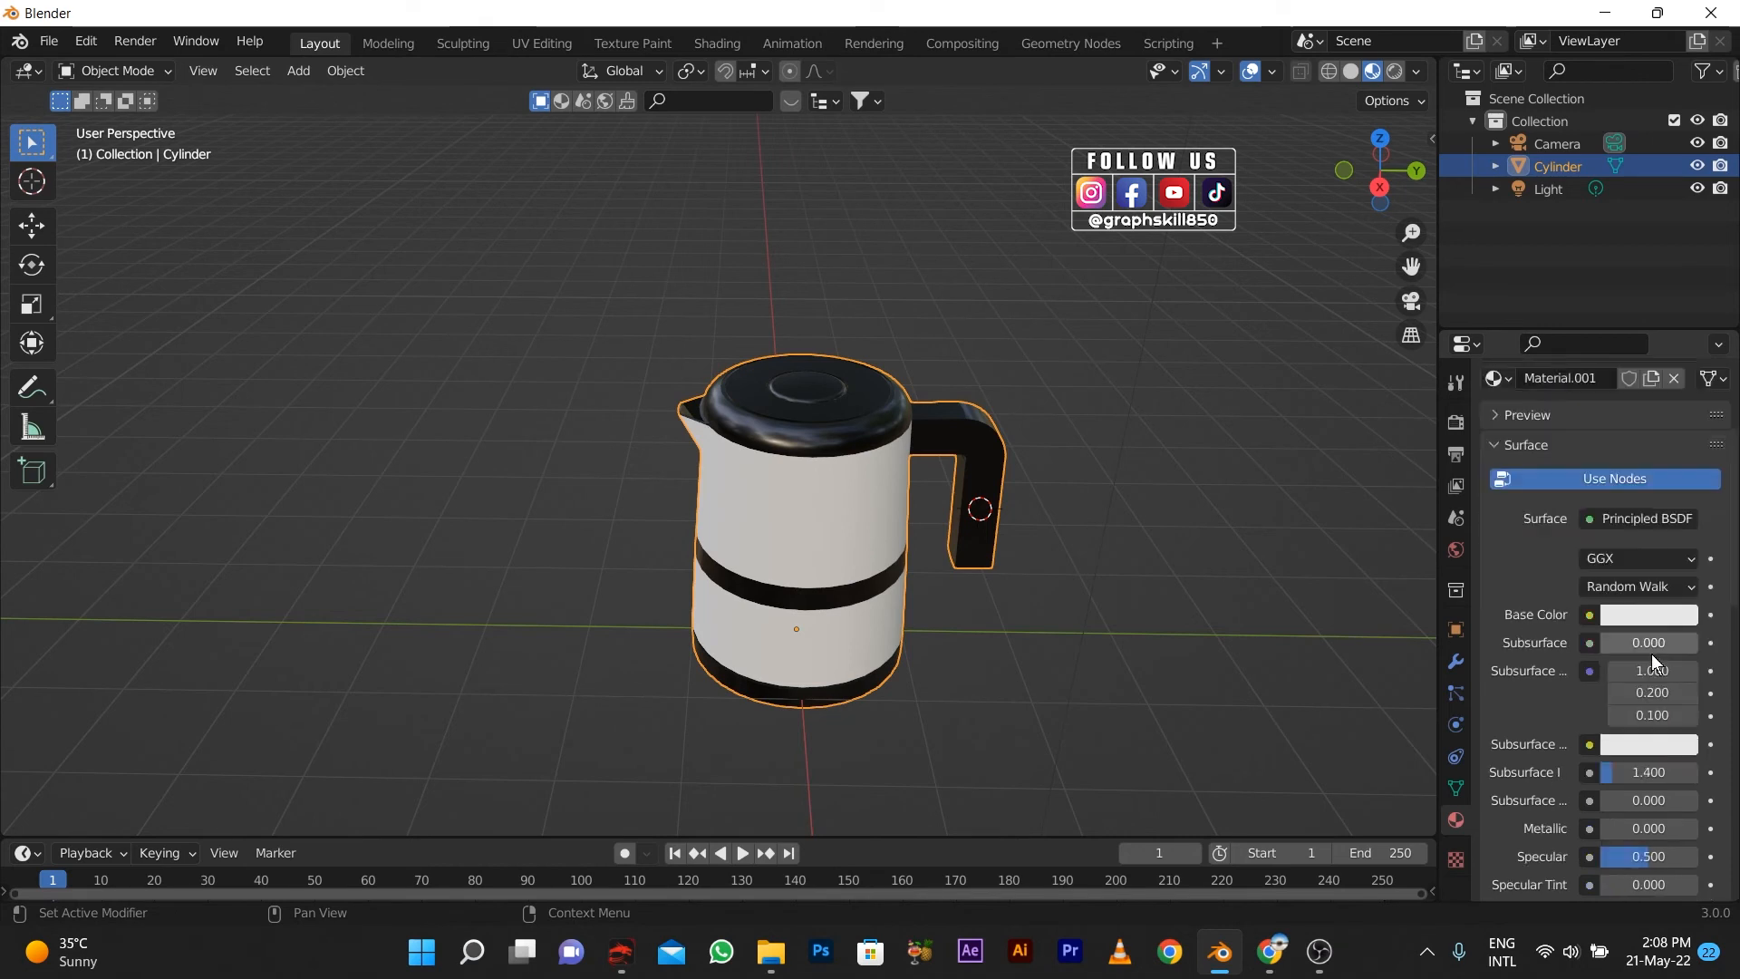
pyautogui.click(1645, 587)
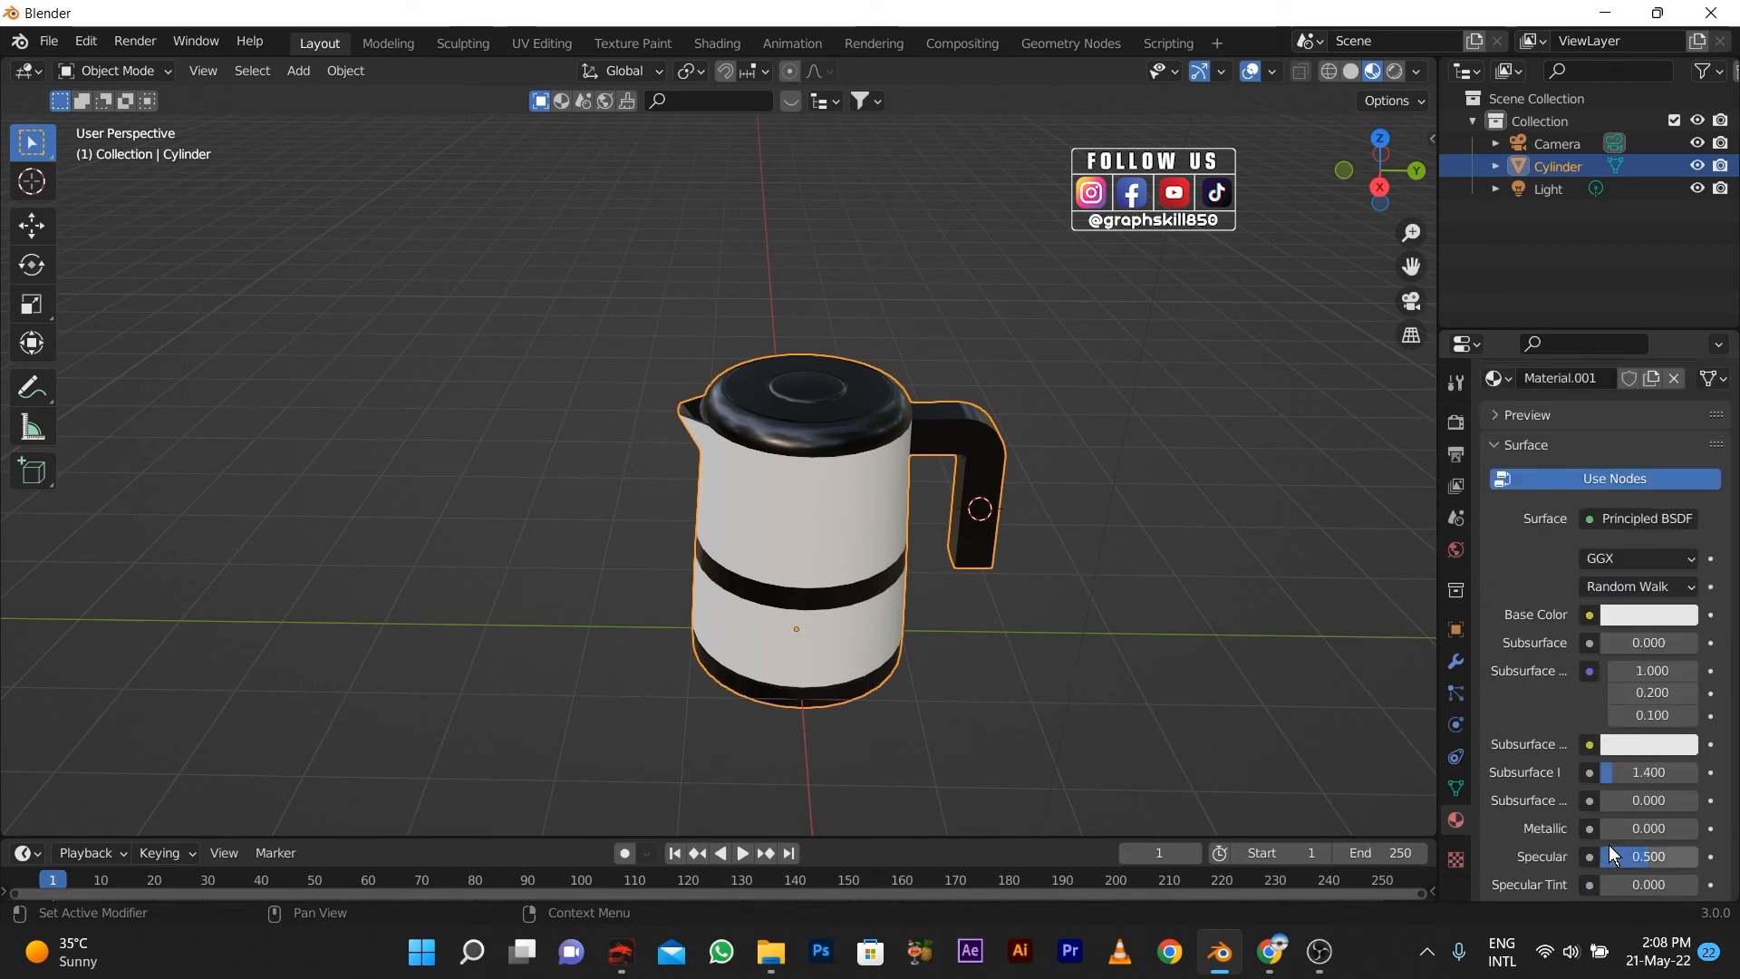
pyautogui.moveTo(1609, 829)
pyautogui.mouseDown()
pyautogui.moveTo(1662, 829)
pyautogui.moveTo(1613, 828)
pyautogui.moveTo(1633, 804)
pyautogui.moveTo(1617, 804)
pyautogui.mouseUp()
pyautogui.scroll(-3, 1617, 862)
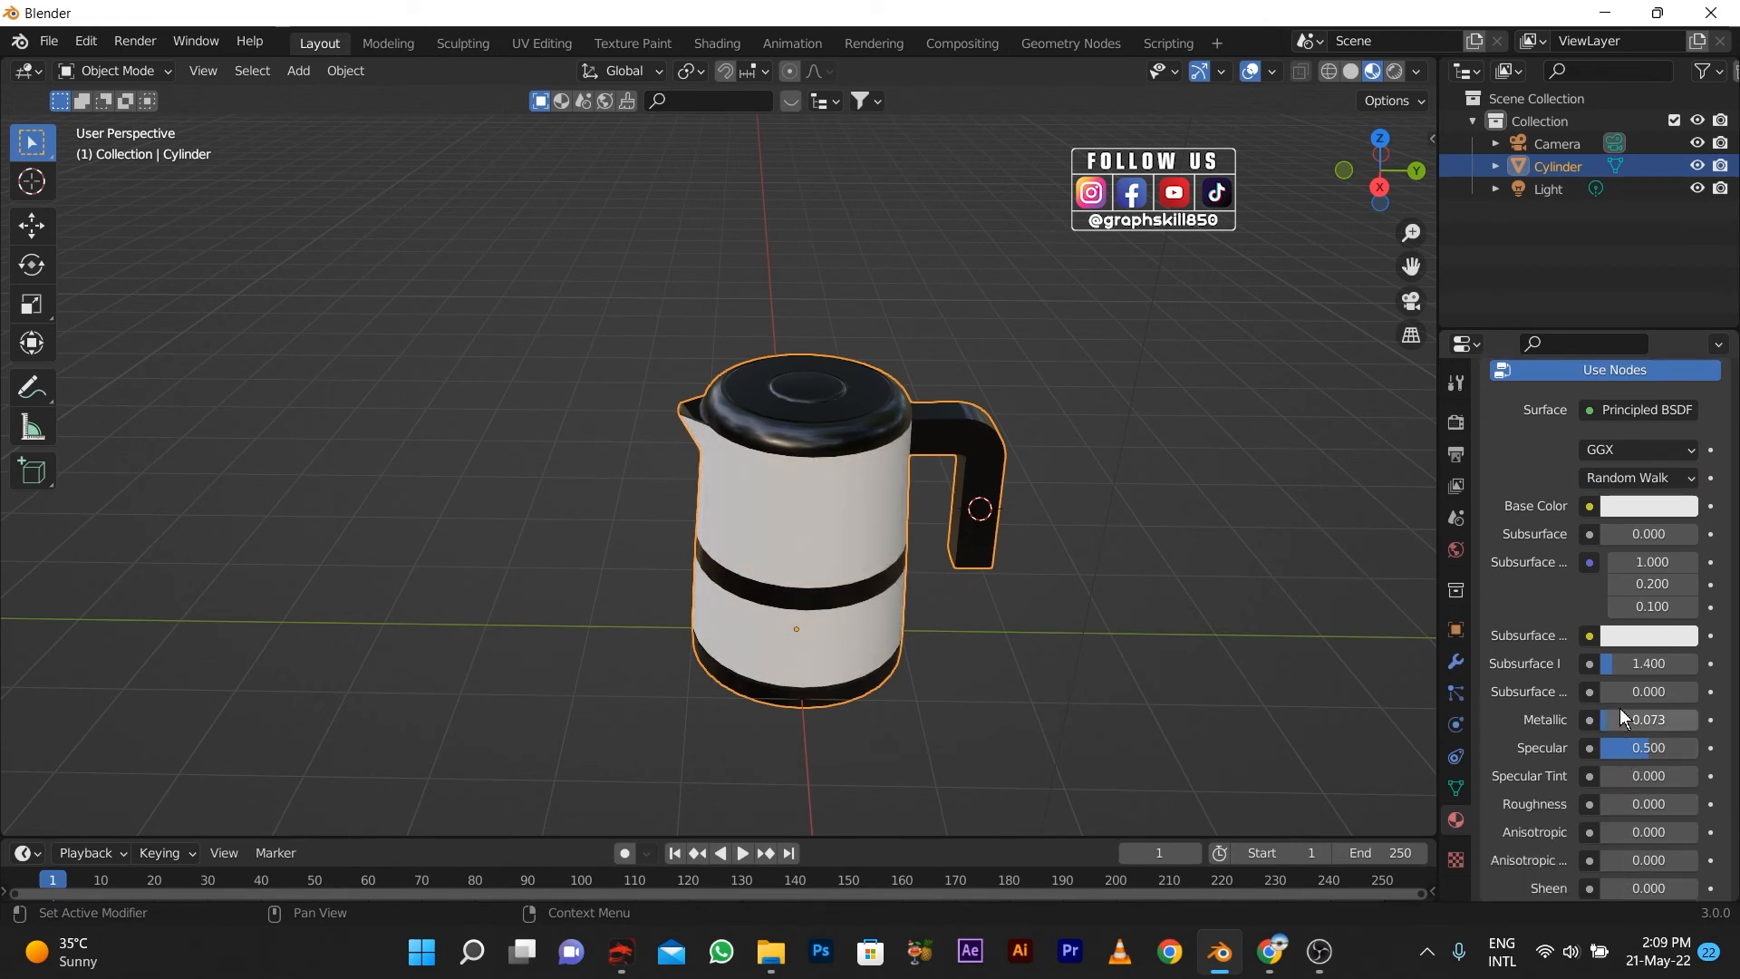
pyautogui.moveTo(1619, 716); pyautogui.dragTo(1602, 716)
pyautogui.moveTo(862, 604)
pyautogui.mouseDown(button='middle')
pyautogui.moveTo(827, 508)
pyautogui.moveTo(851, 579)
pyautogui.moveTo(645, 590)
pyautogui.moveTo(845, 584)
pyautogui.mouseUp(button='middle')
# Activate the Move tool, select only the jug without the light, and copy it.
pyautogui.click(34, 228)
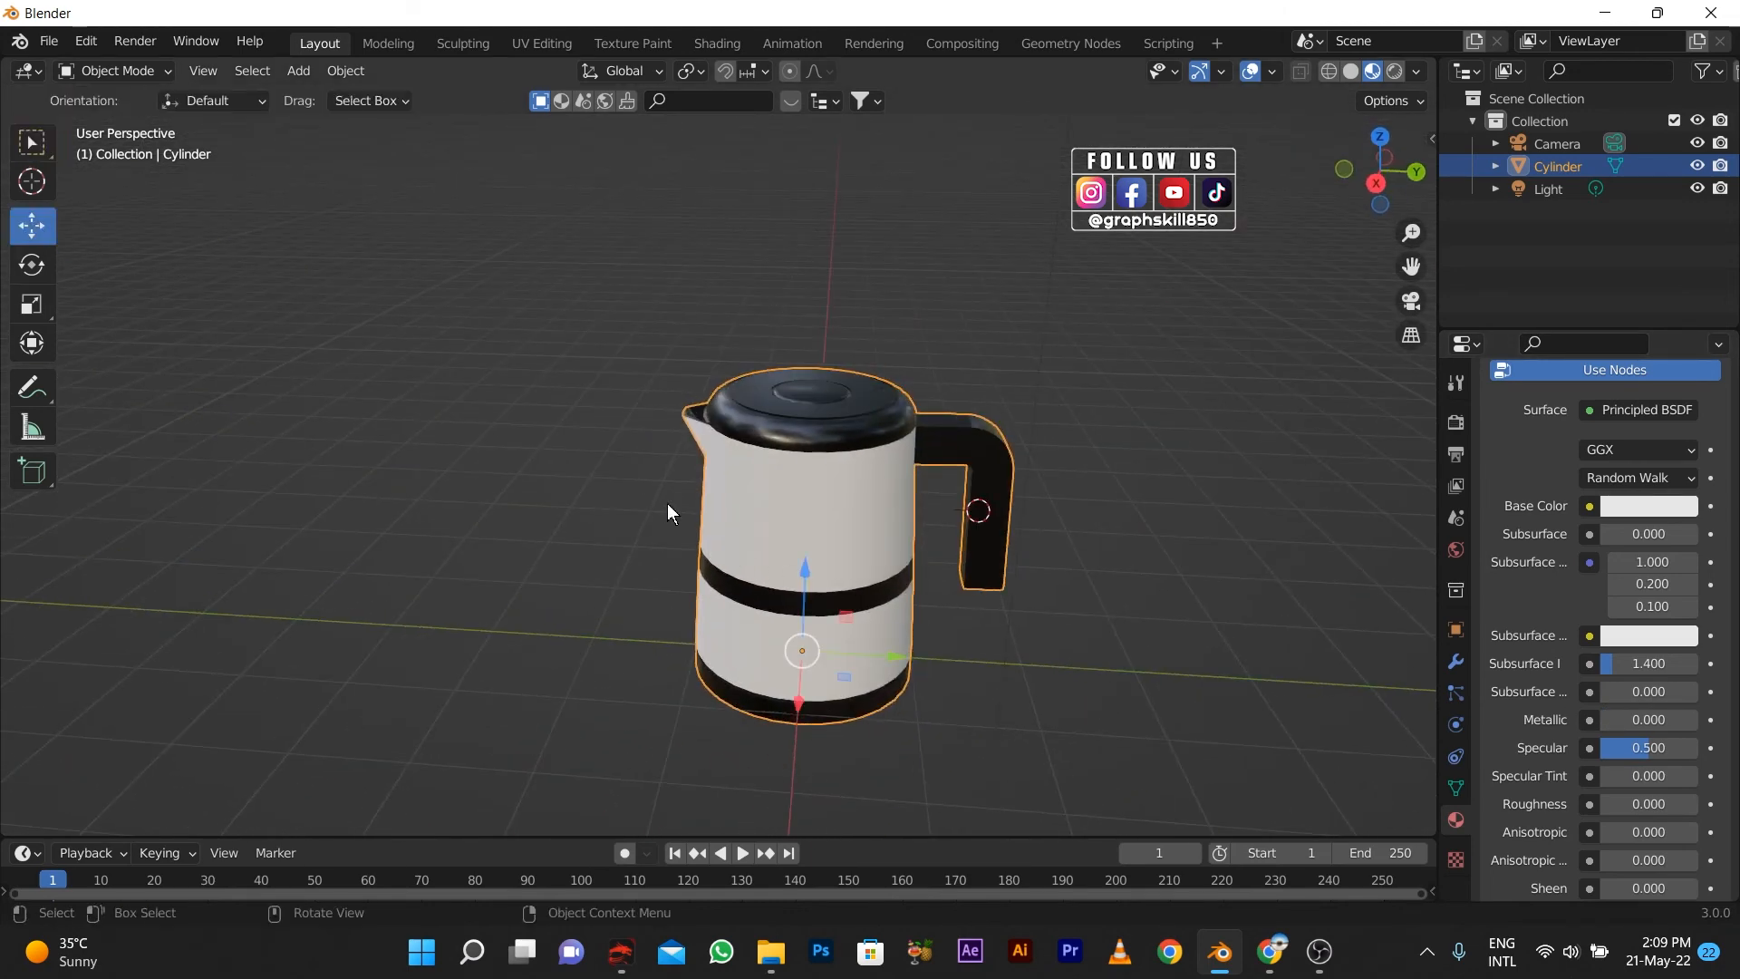
pyautogui.scroll(-3, 707, 517)
pyautogui.moveTo(836, 567); pyautogui.dragTo(1015, 574)
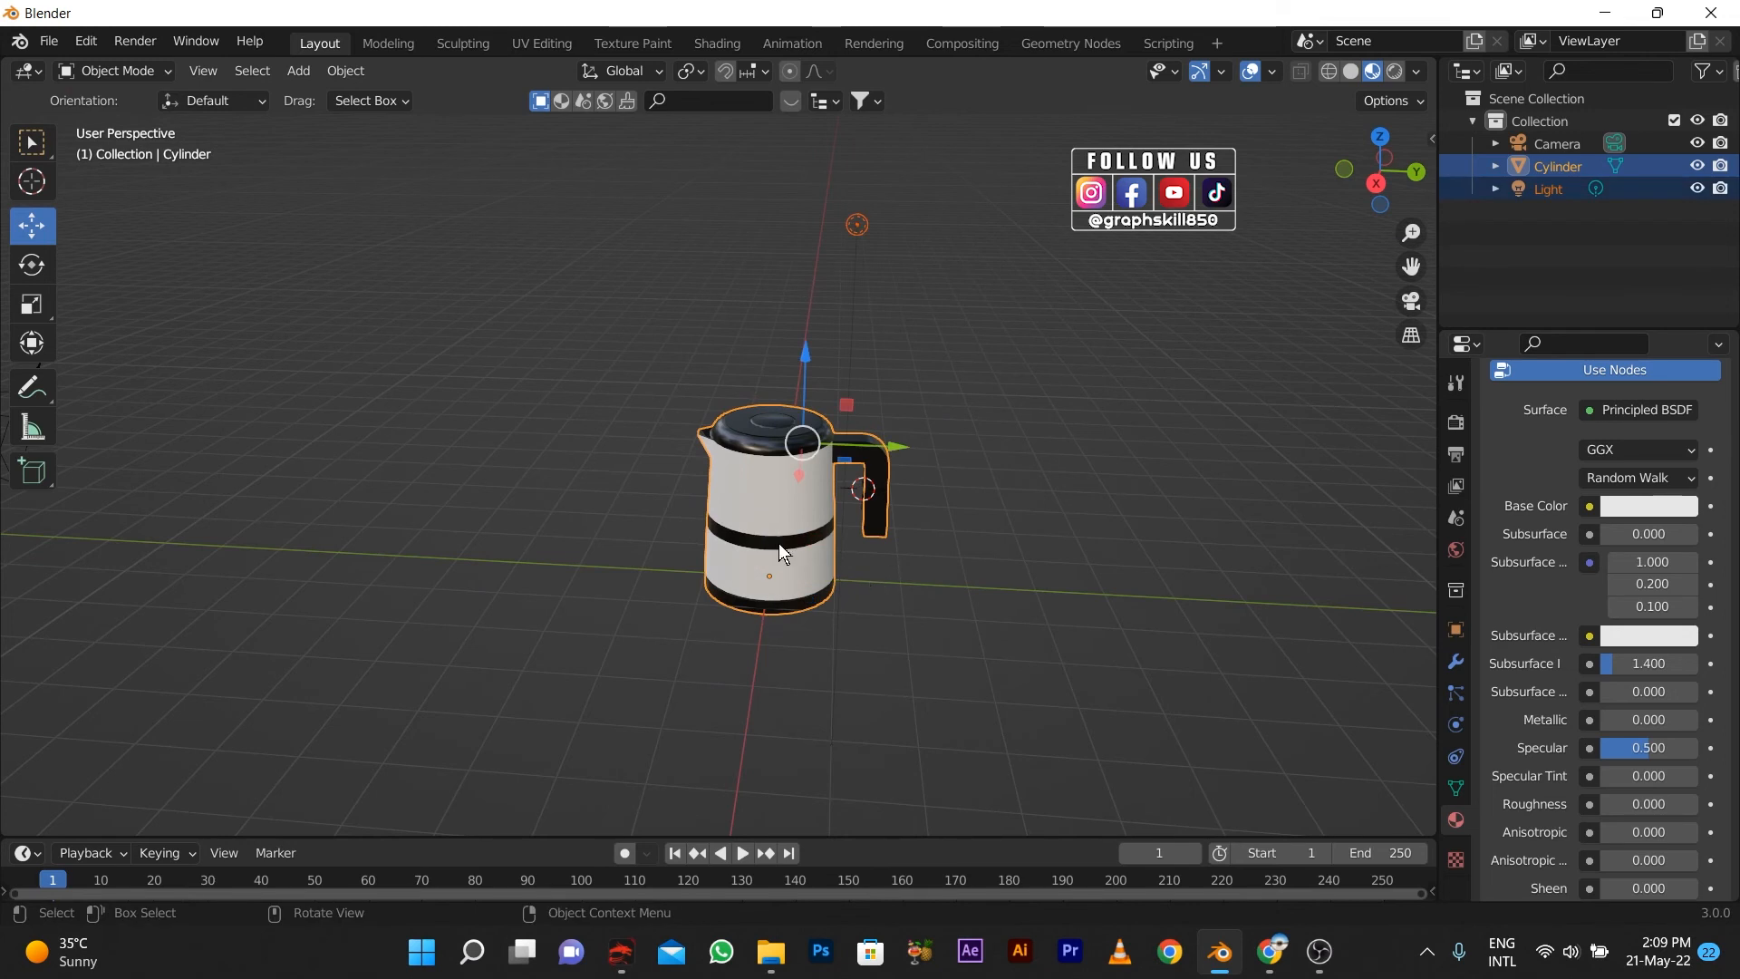
pyautogui.click(780, 542)
pyautogui.click(937, 606)
pyautogui.click(786, 558)
pyautogui.hotkey('ctrl', 'c')
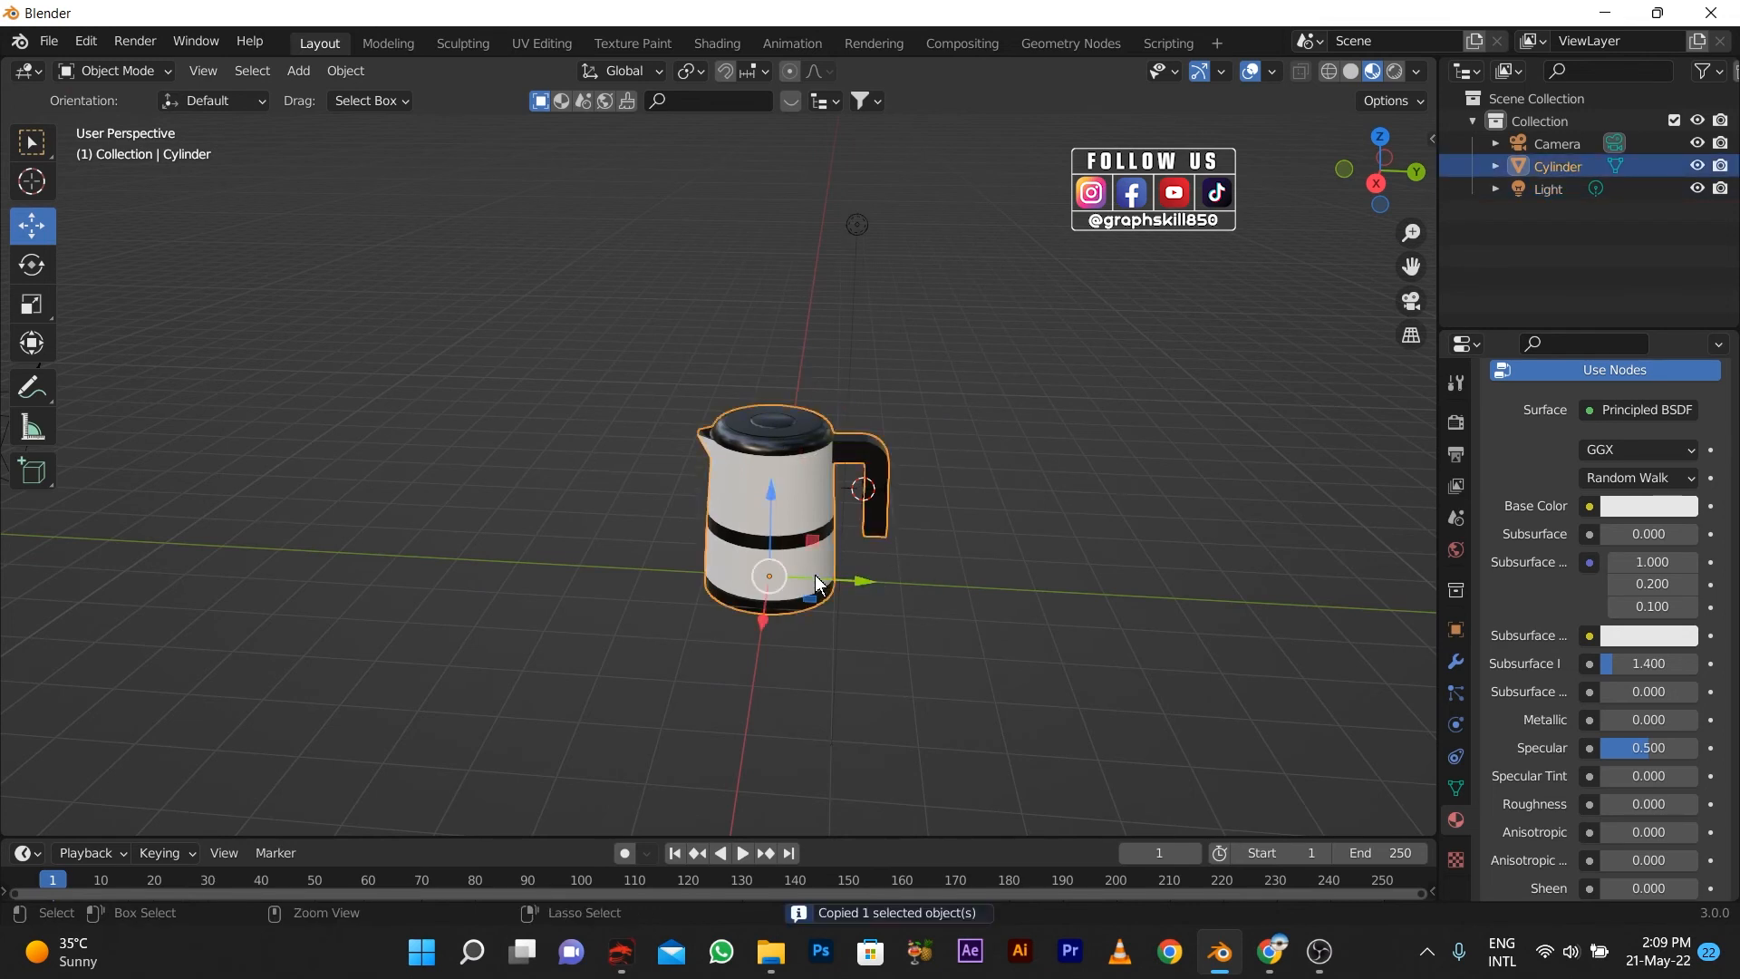
pyautogui.moveTo(823, 580)
pyautogui.mouseDown()
pyautogui.moveTo(1030, 591)
pyautogui.moveTo(820, 587)
pyautogui.mouseUp()
pyautogui.hotkey('ctrl', 'z')
# Duplicate the jug about 3 m along Y and duplicate that copy again farther along the row.
pyautogui.hotkey('shift', 'd')
pyautogui.press('y')
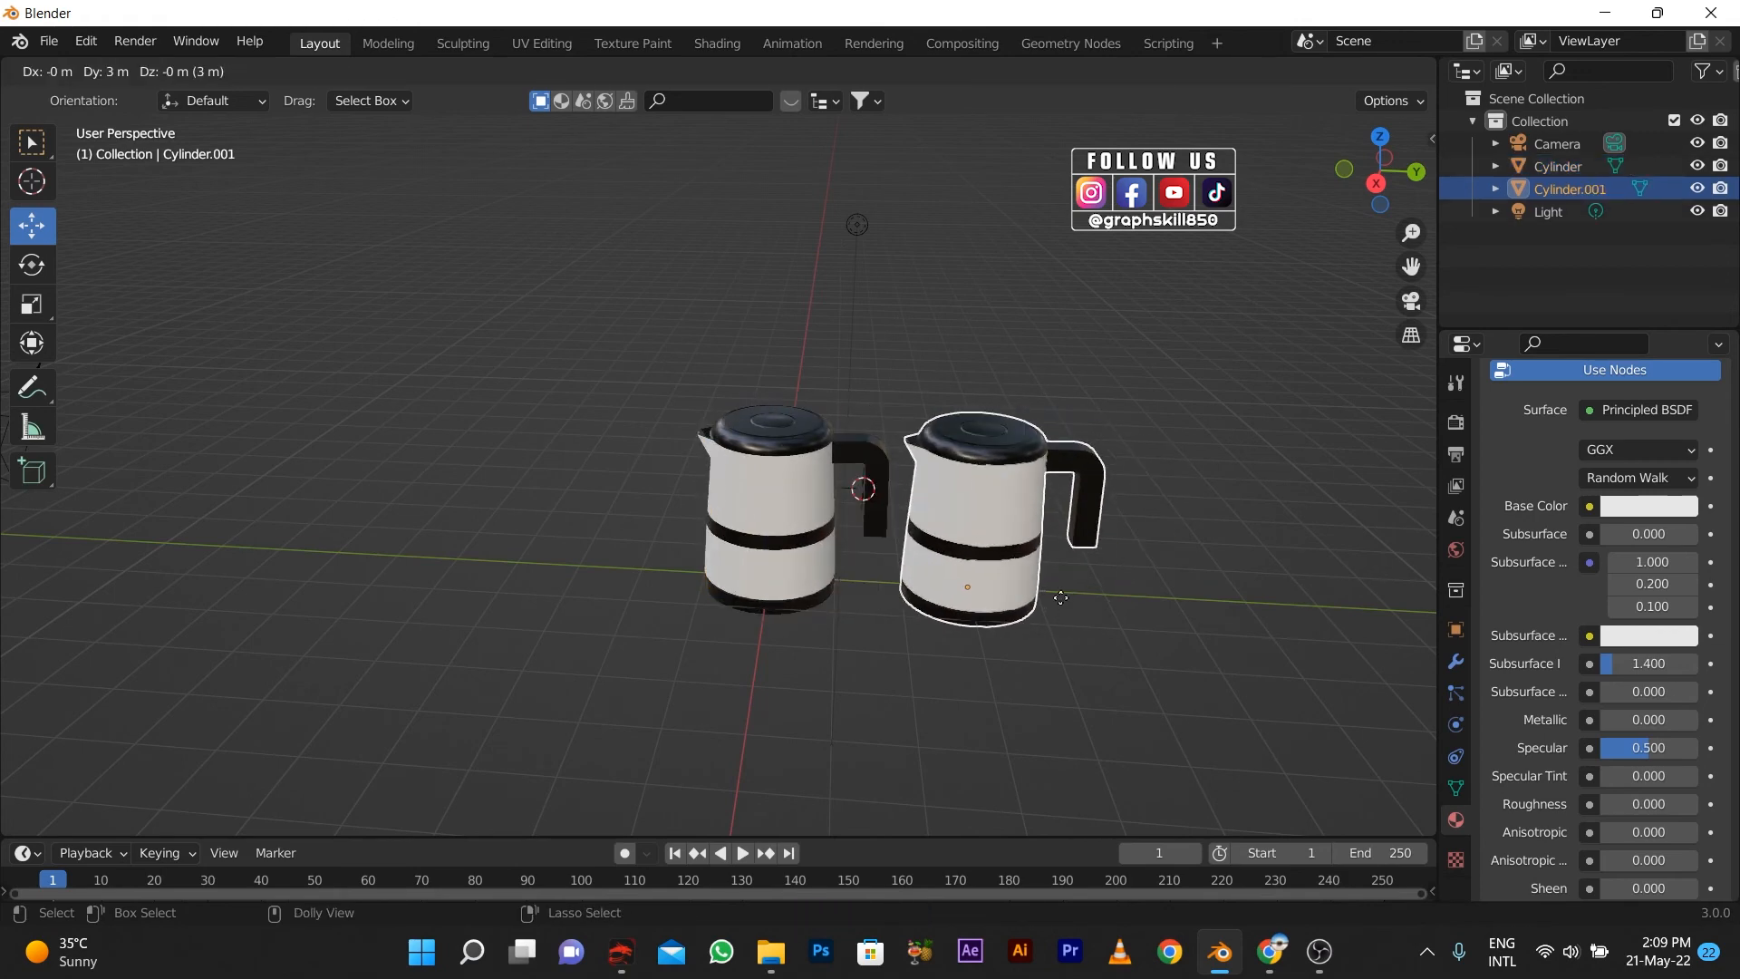
pyautogui.click(1042, 590)
pyautogui.hotkey('shift', 'd')
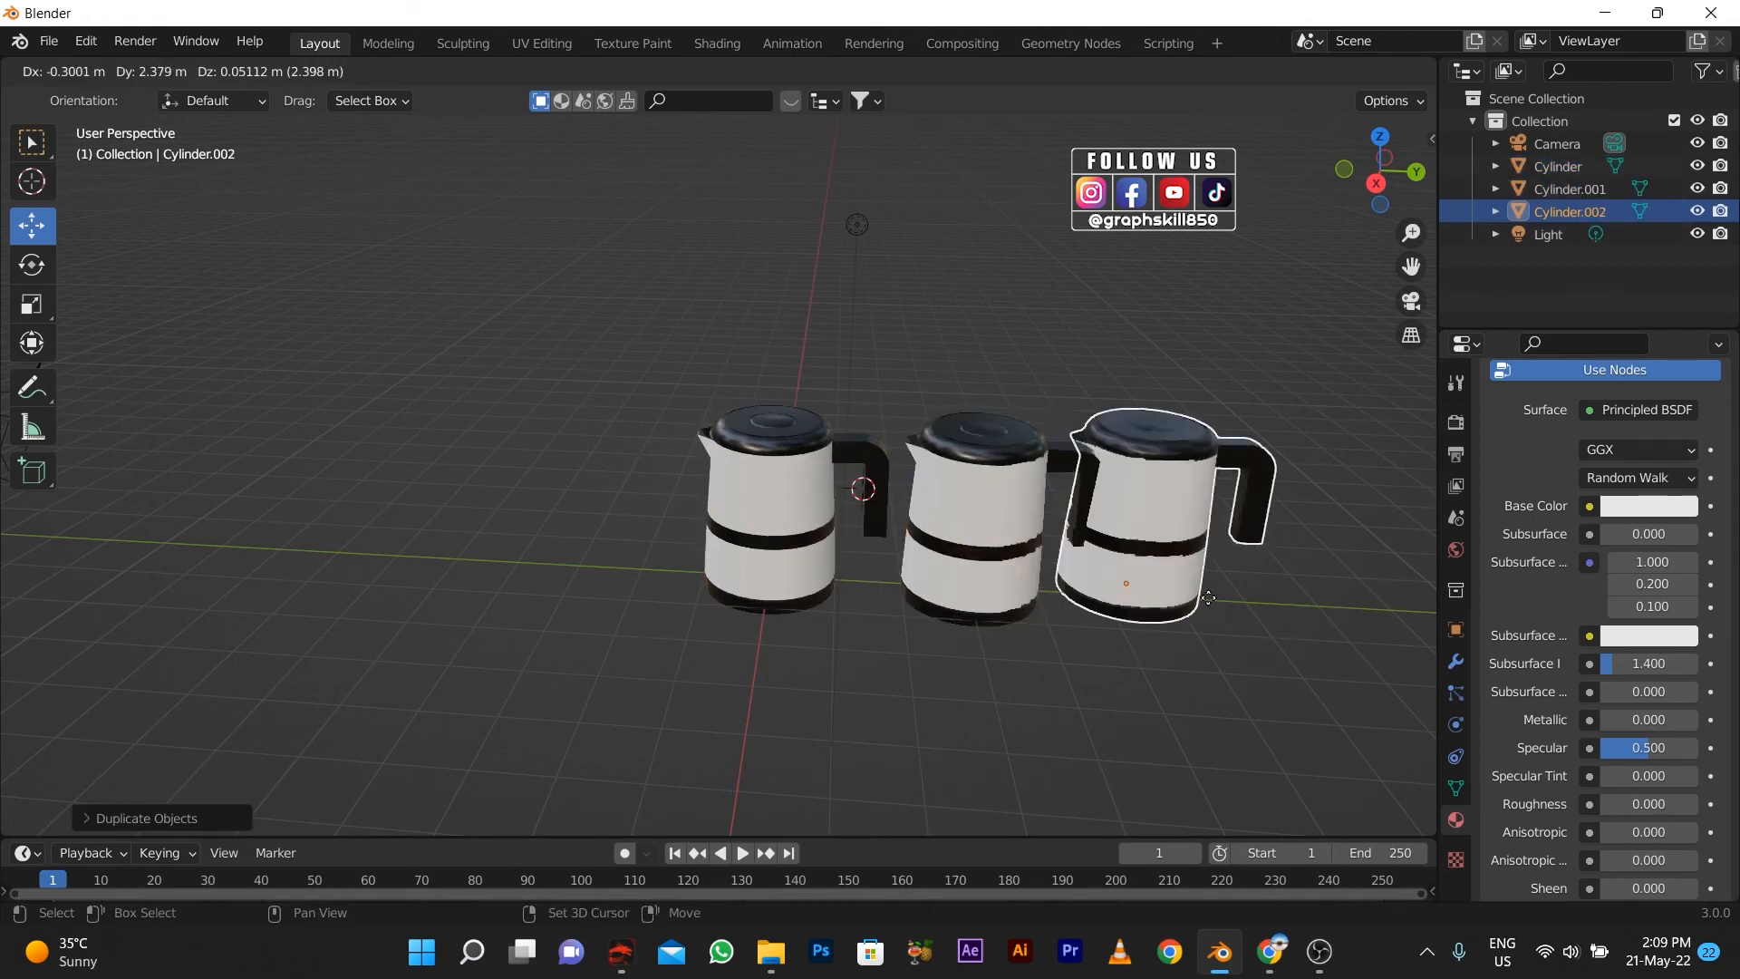
pyautogui.click(1217, 602)
# Try a different base color for Material.001 on the third jug and undo the change.
pyautogui.keyDown('shift'); pyautogui.moveTo(693, 575); pyautogui.dragTo(489, 613, button='middle'); pyautogui.keyUp('shift')
pyautogui.scroll(6, 1583, 461)
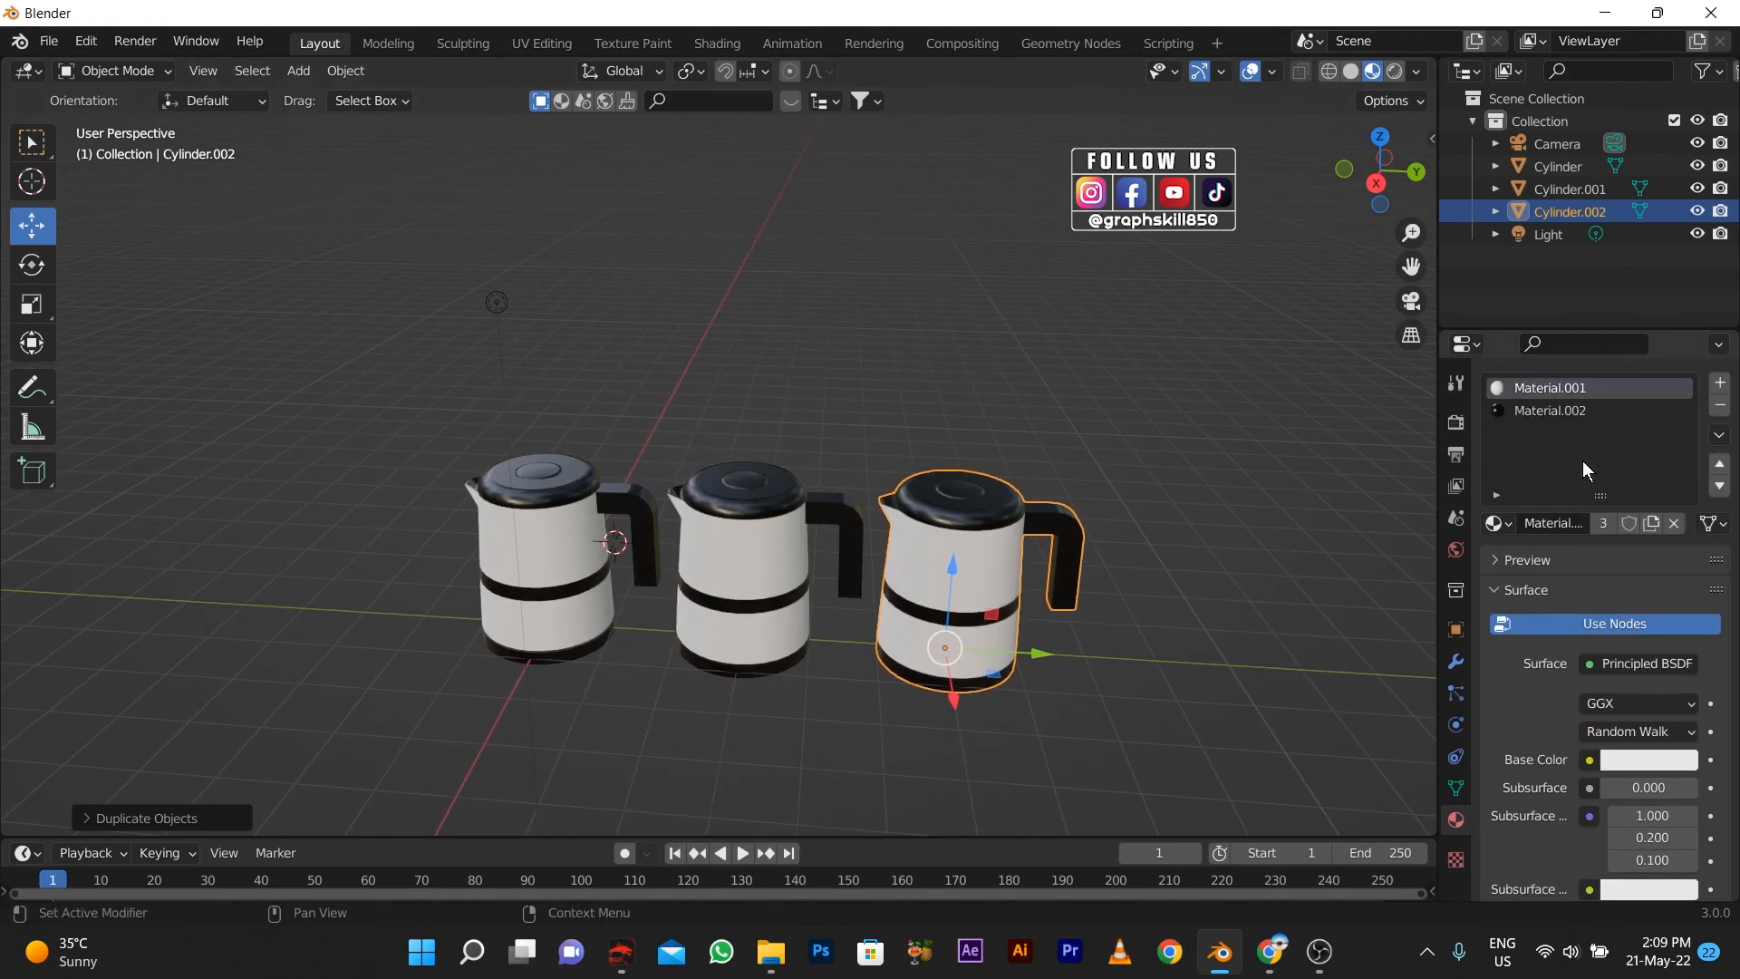
pyautogui.click(1664, 761)
pyautogui.click(1519, 573)
pyautogui.hotkey('ctrl', 'z')
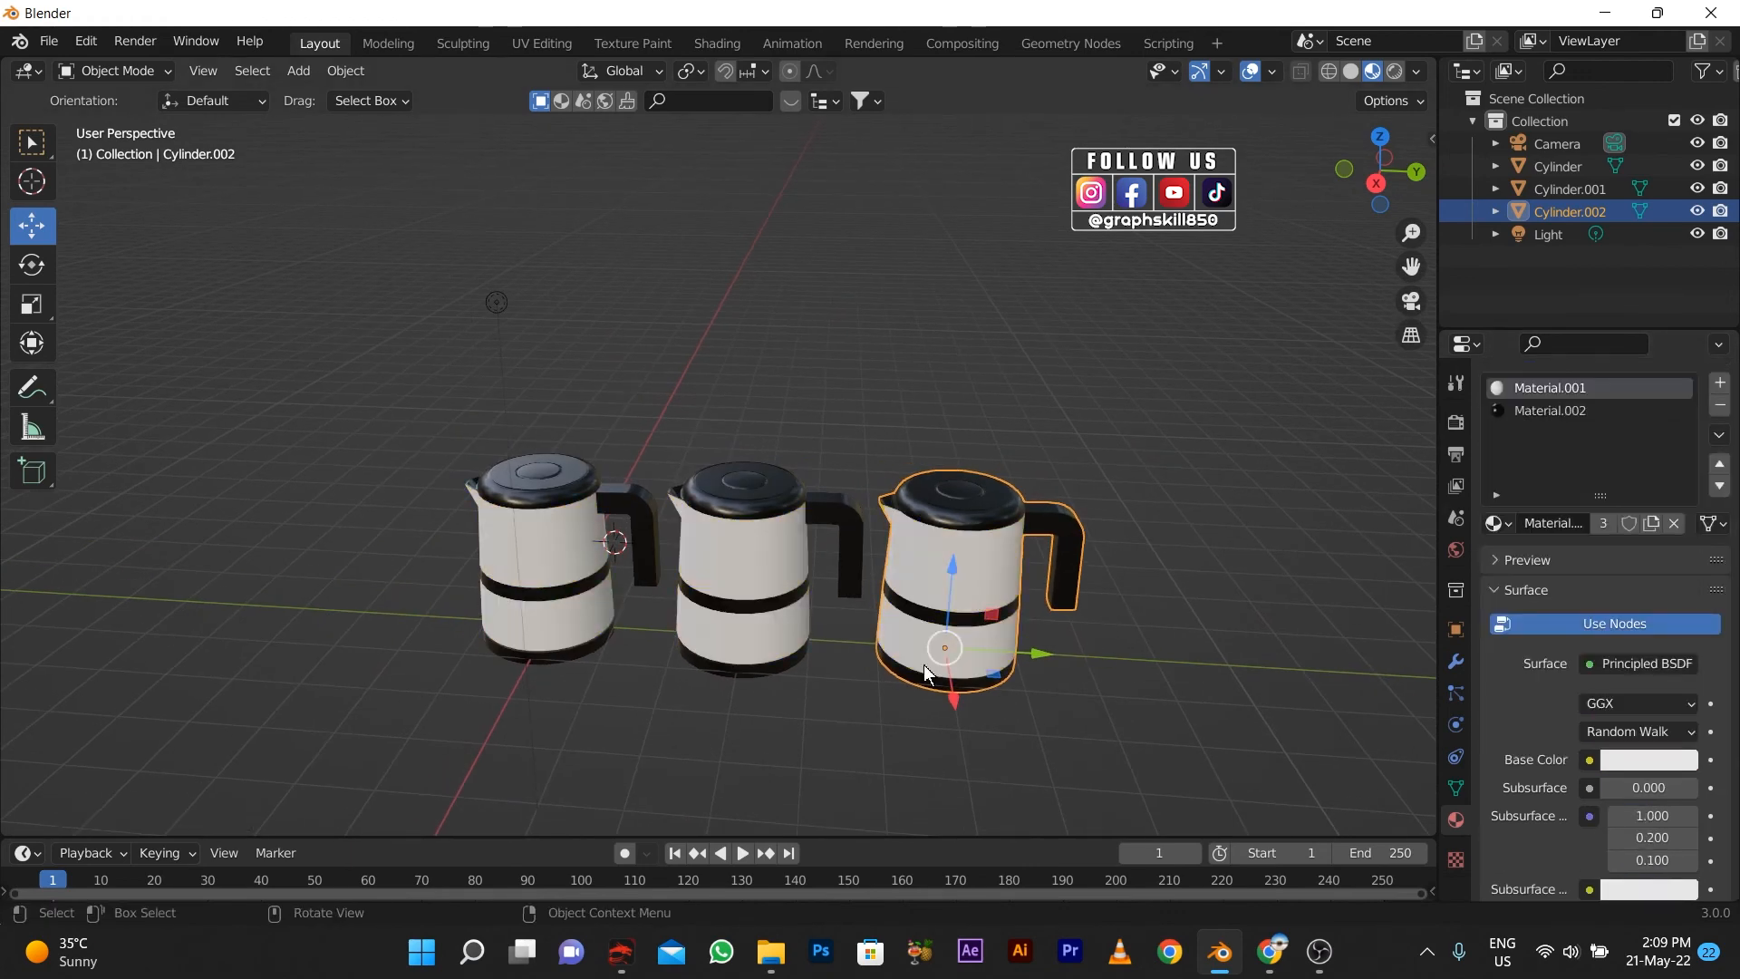
# Delete the two duplicated jugs, keeping only the original.
pyautogui.click(704, 621)
pyautogui.press('Delete')
pyautogui.click(952, 587)
pyautogui.press('Delete')
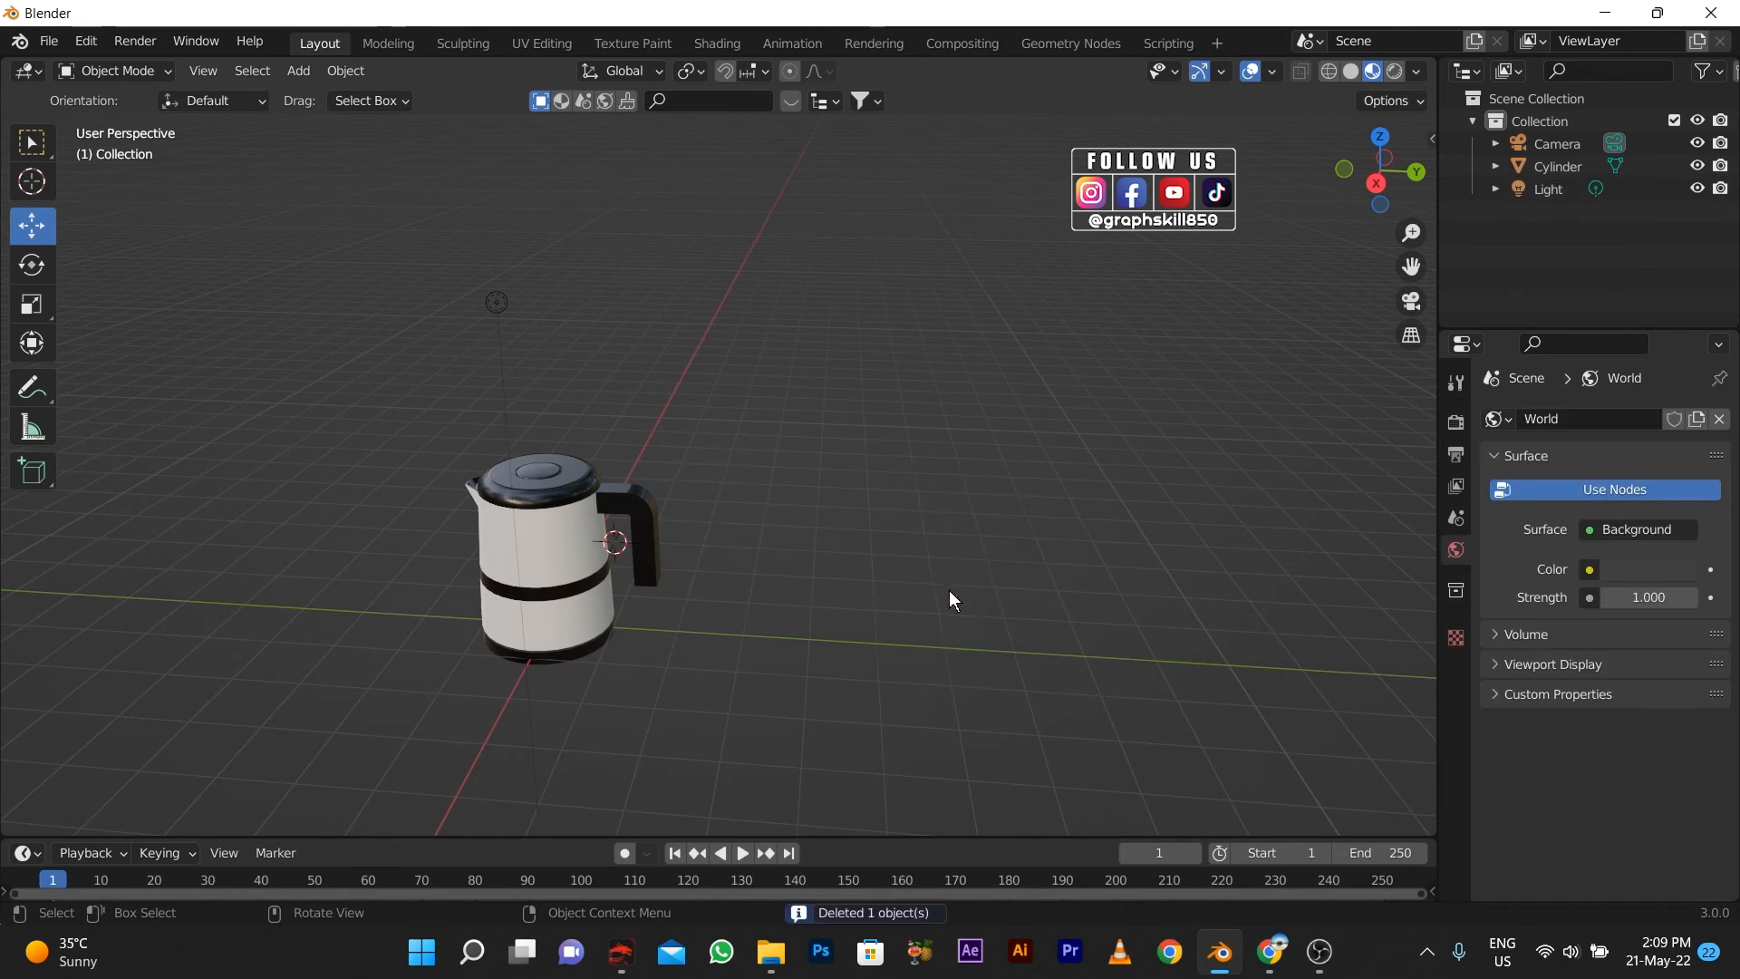
# Copy the original jug, paste it and place the pasted jug beside the original along the Y axis.
pyautogui.click(486, 557)
pyautogui.hotkey('ctrl', 'c')
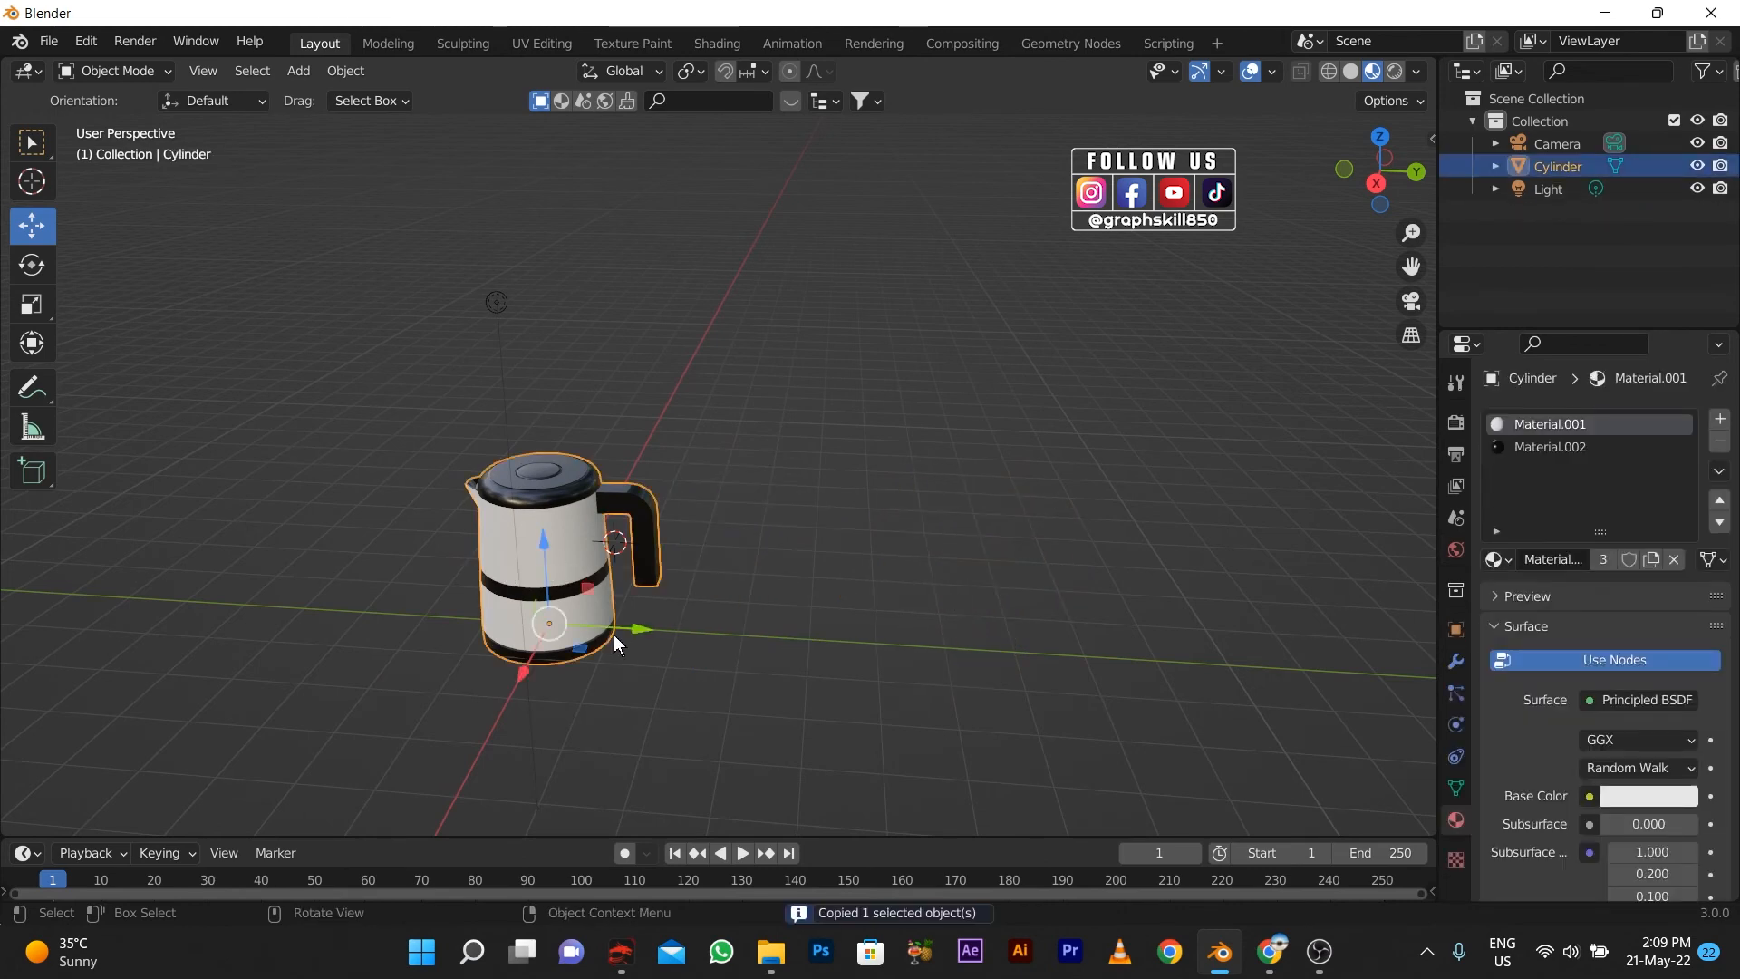
pyautogui.press('g')
pyautogui.click(819, 649)
pyautogui.hotkey('ctrl', 'z')
pyautogui.hotkey('ctrl', 'v')
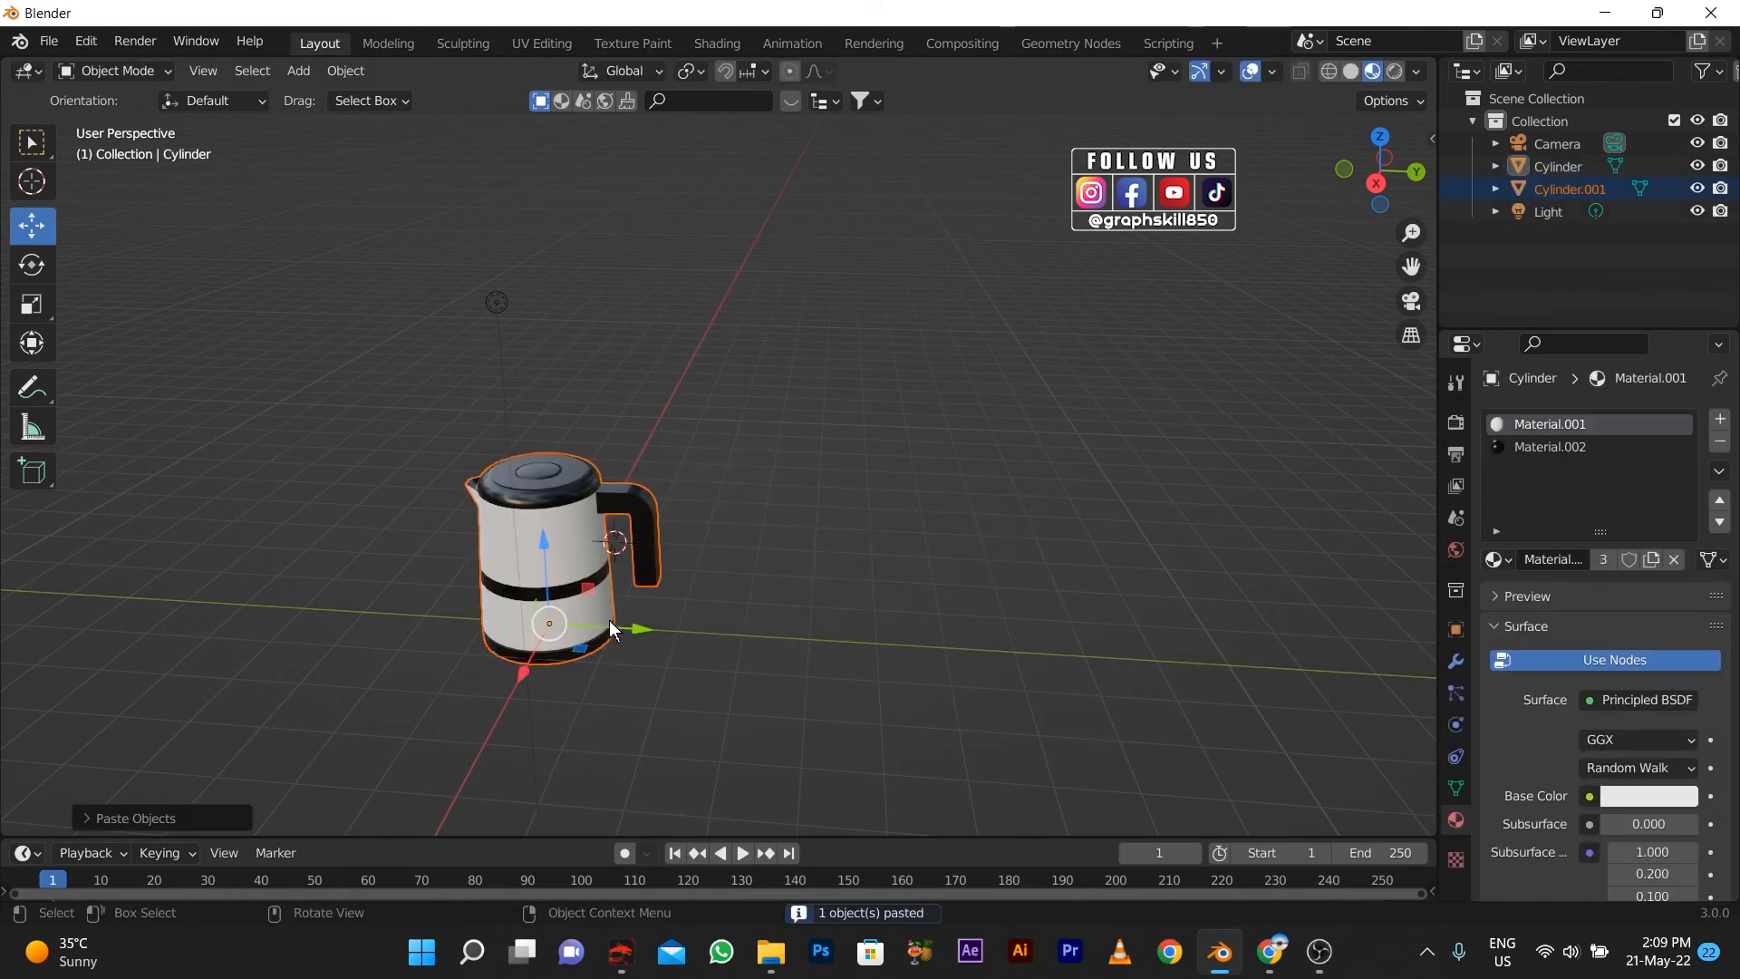
pyautogui.press('g')
pyautogui.click(820, 660)
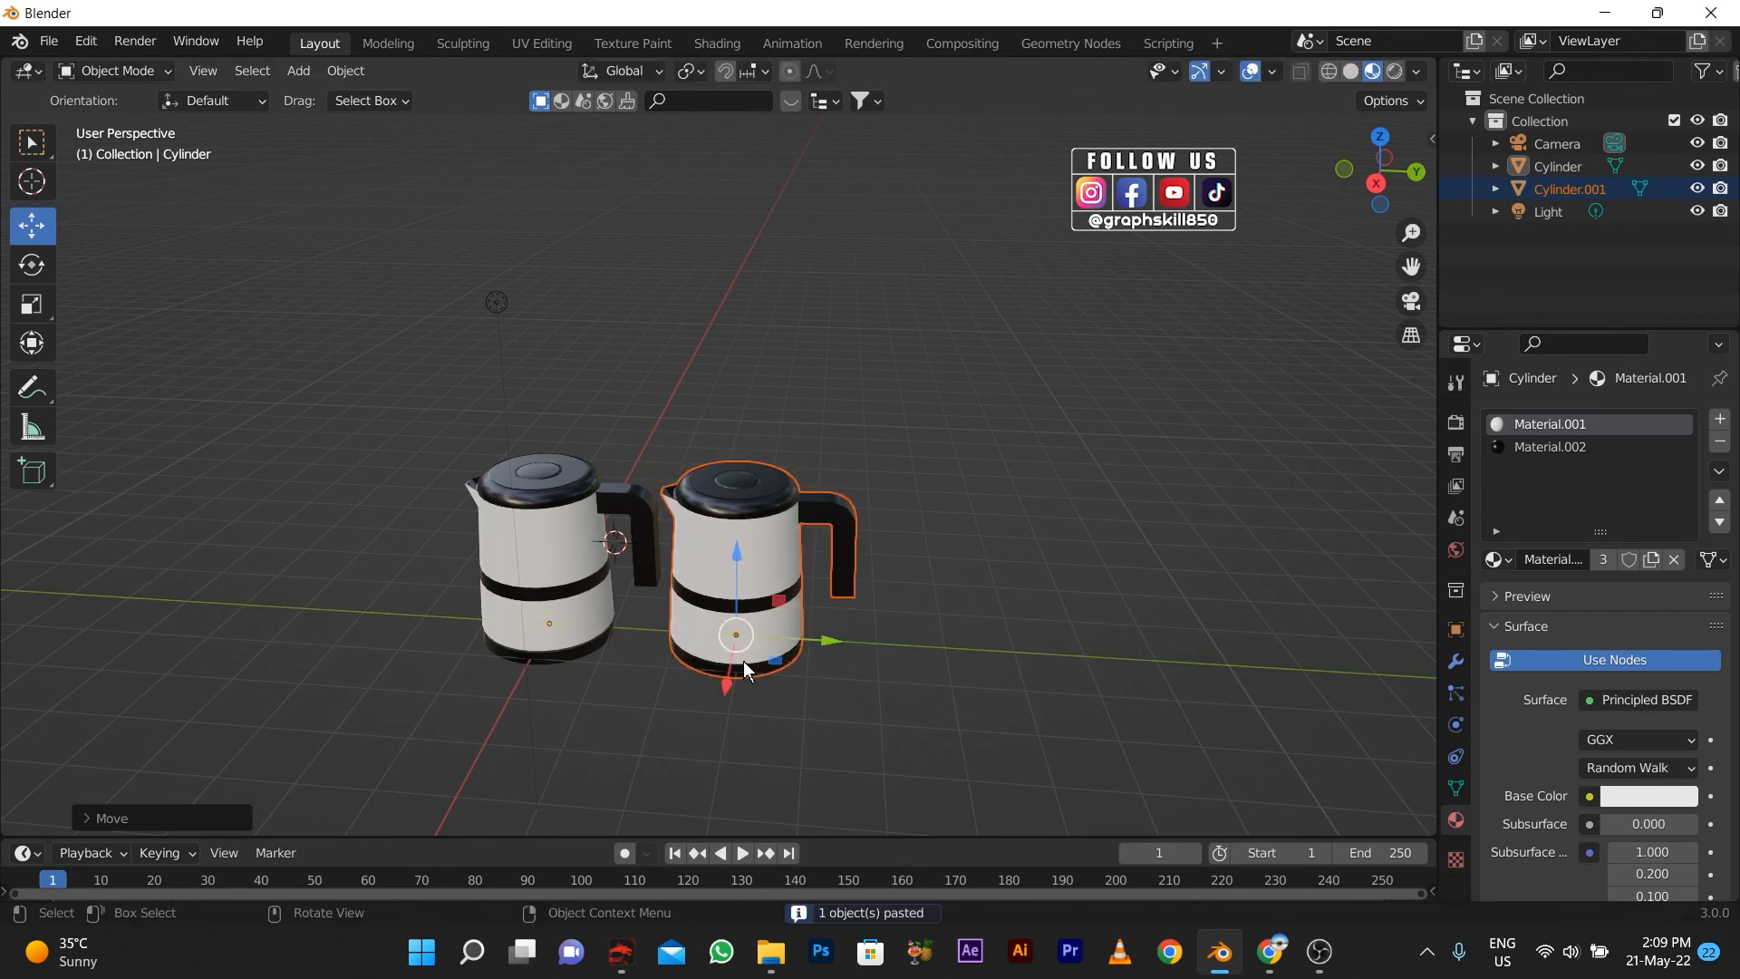
# Paste another copy of the jug and place it beyond the second jug to form a row of three.
pyautogui.hotkey('ctrl', 'v')
pyautogui.click(464, 612)
pyautogui.click(549, 609)
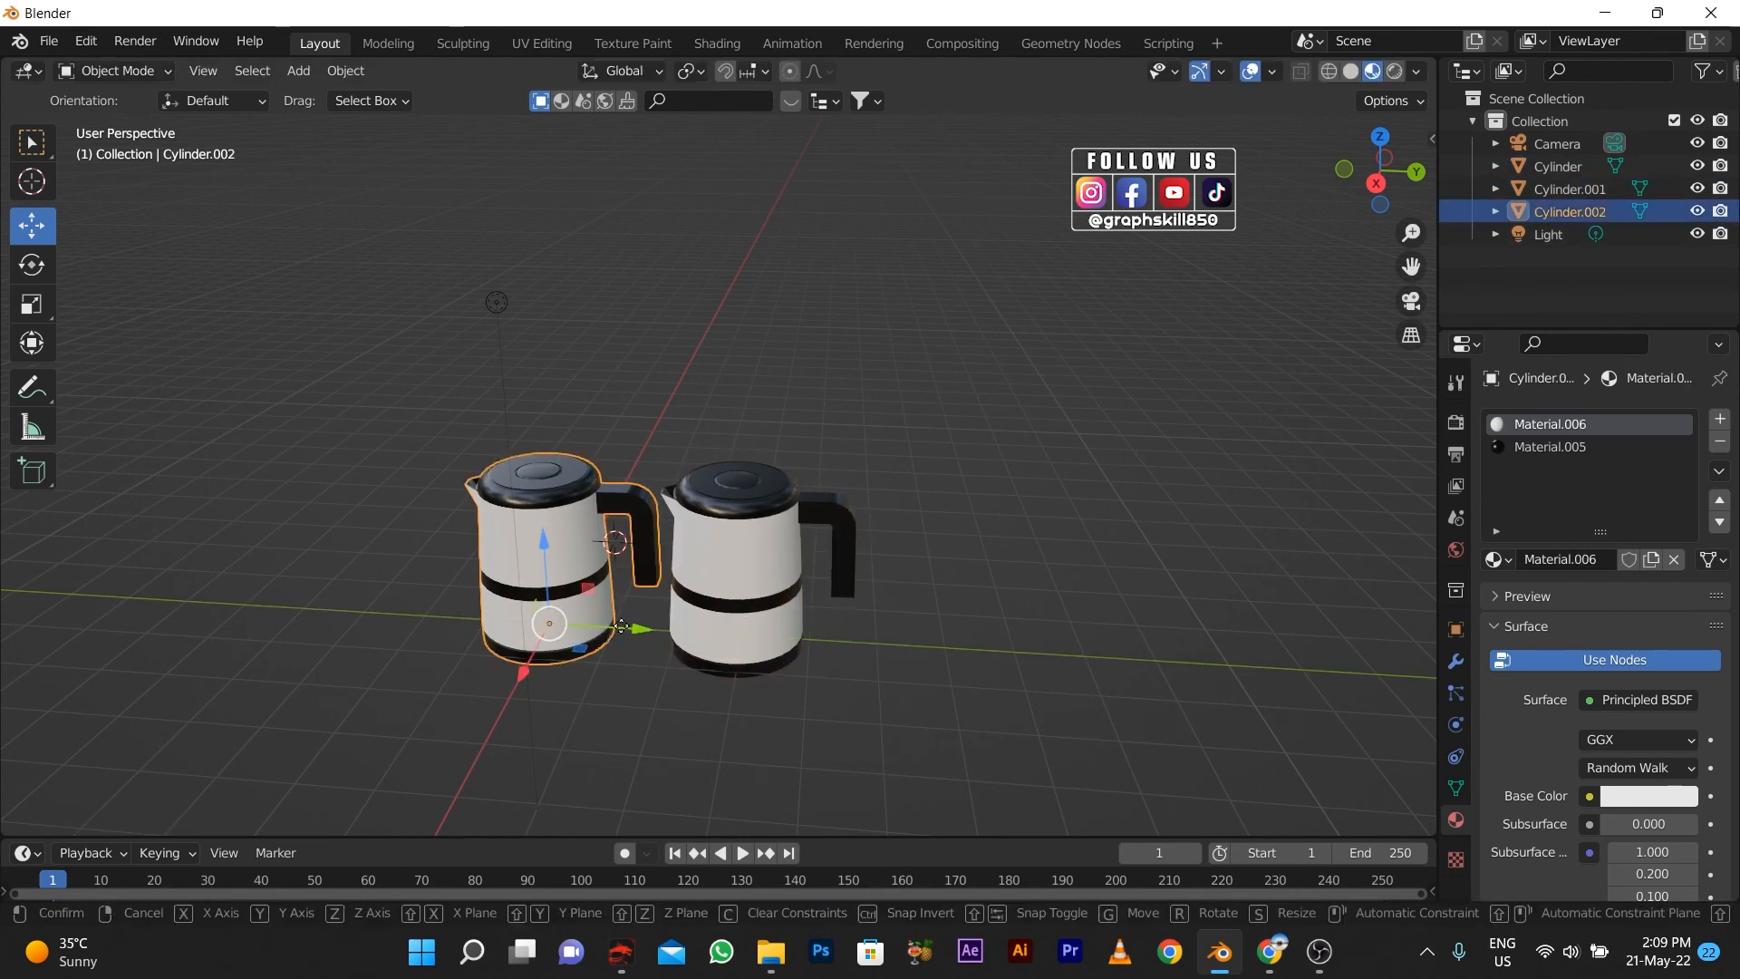
pyautogui.press('g')
pyautogui.click(1266, 679)
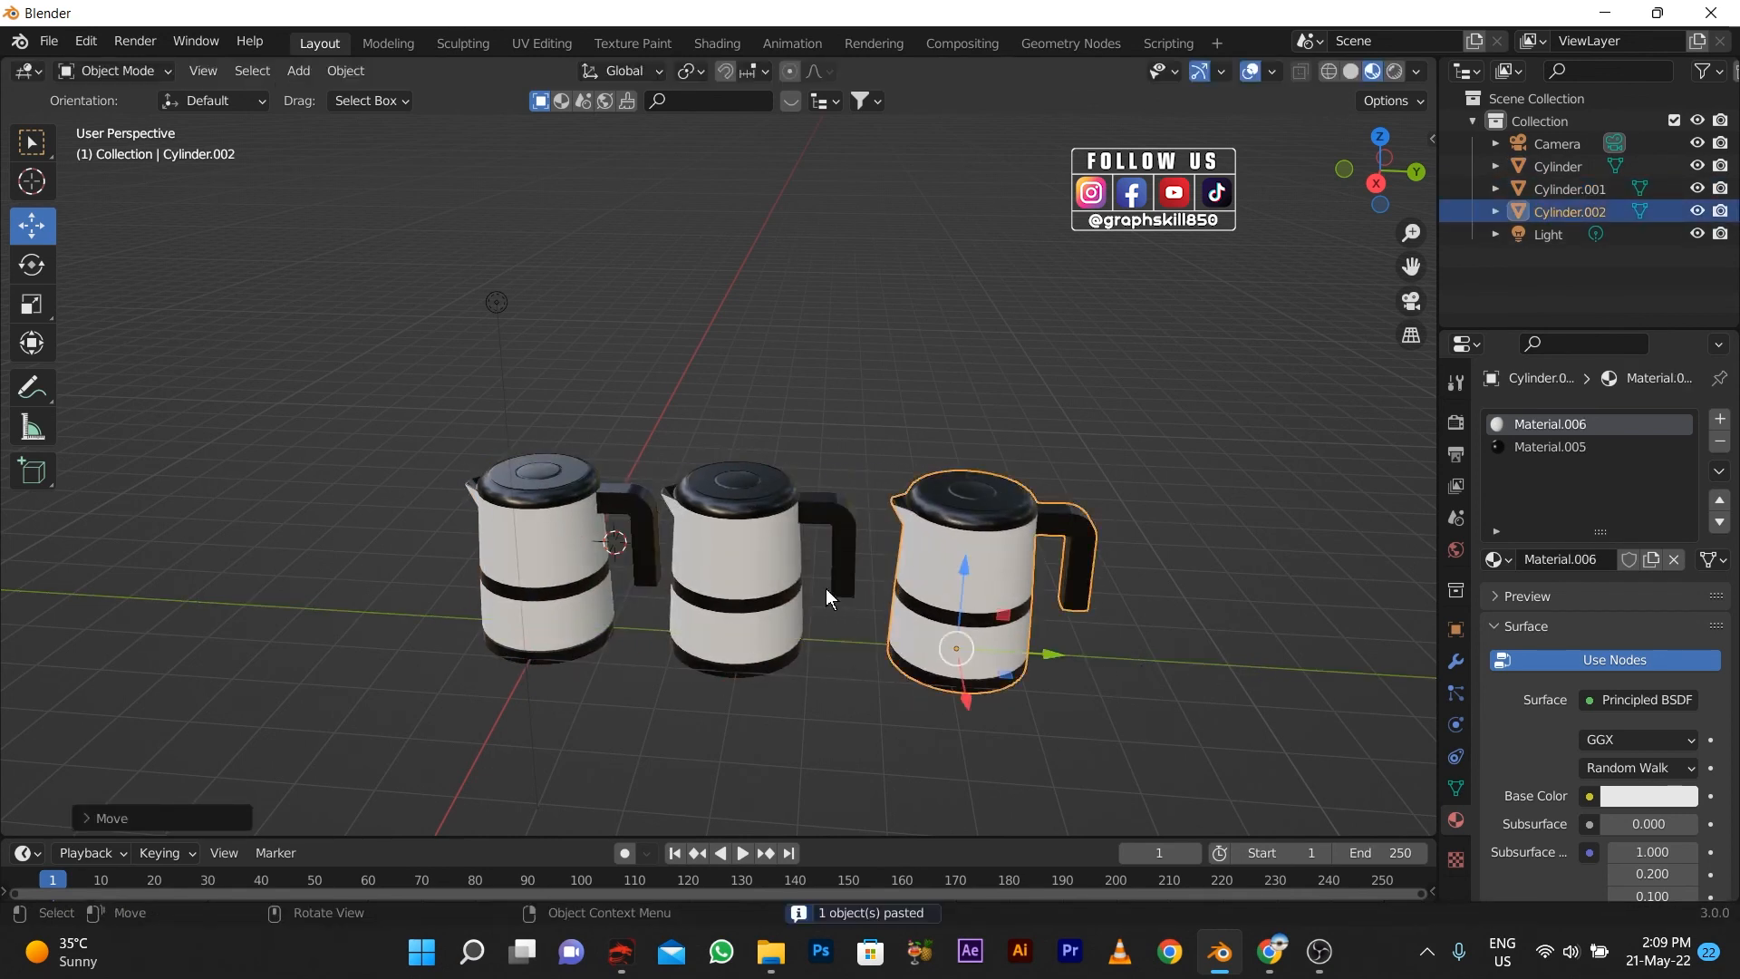
# Set the base color of Material.006 on the third jug's body to a dark golden yellow.
pyautogui.click(1631, 801)
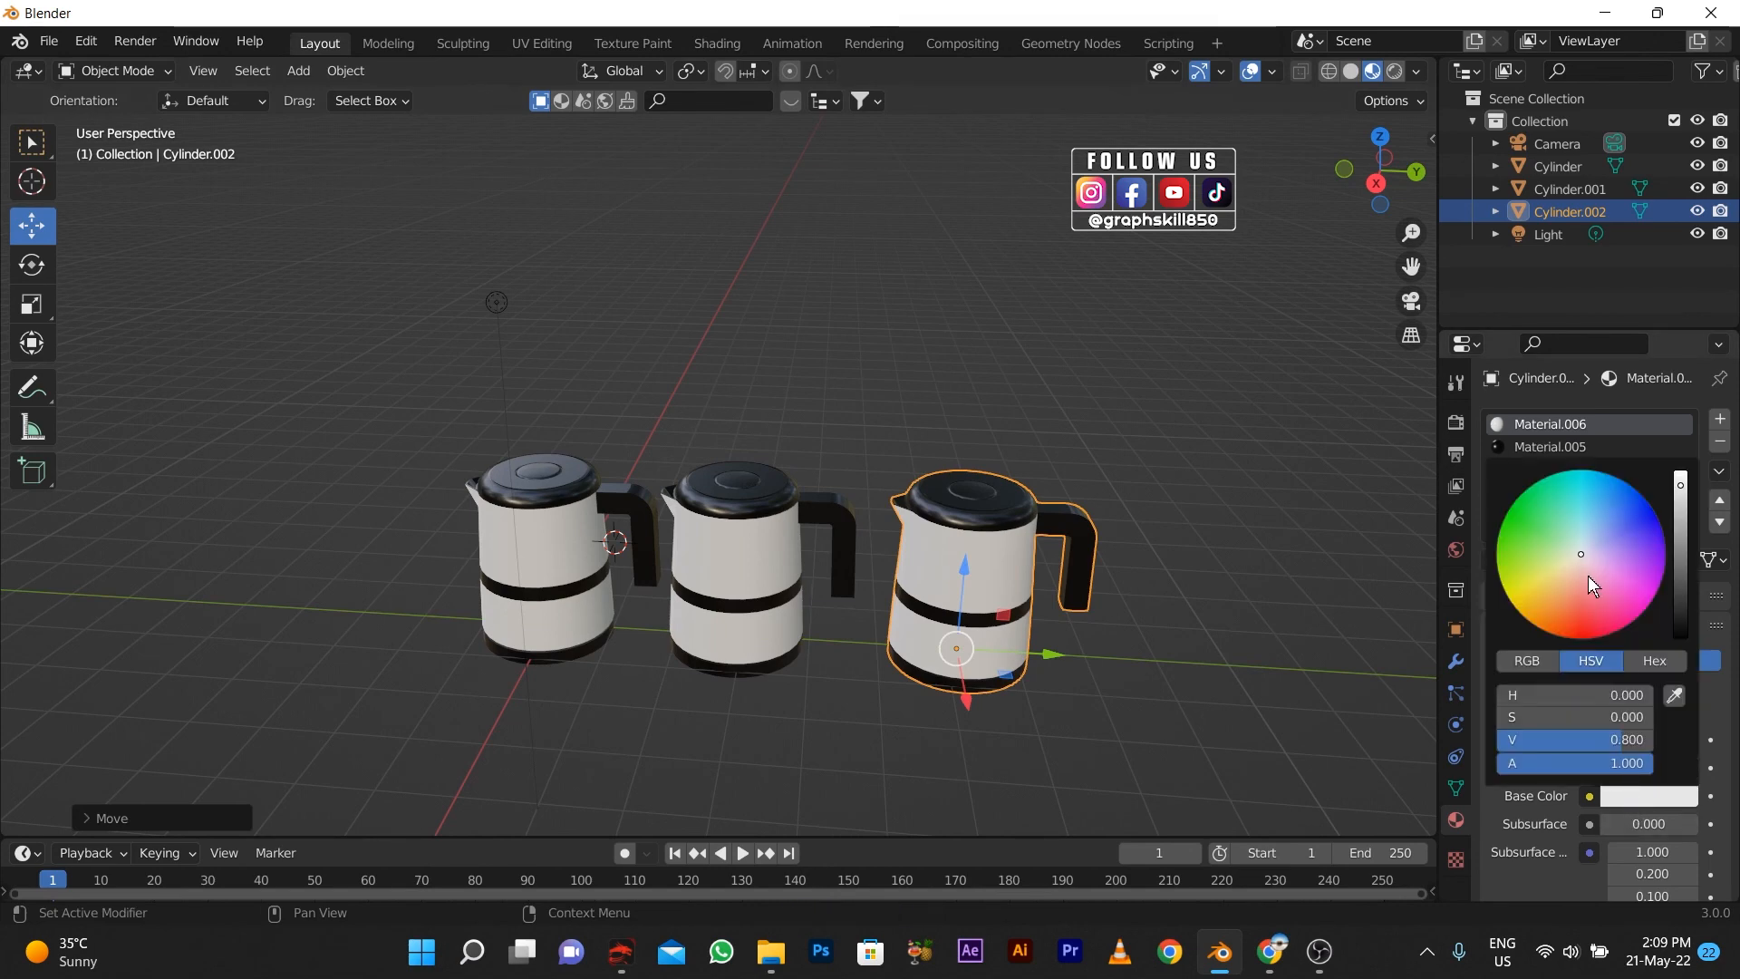
pyautogui.moveTo(1584, 580); pyautogui.dragTo(1534, 619)
pyautogui.scroll(1, 977, 616)
pyautogui.scroll(1, 977, 616)
pyautogui.moveTo(977, 616)
pyautogui.mouseDown(button='middle')
pyautogui.moveTo(995, 539)
pyautogui.moveTo(1013, 574)
pyautogui.moveTo(996, 624)
pyautogui.mouseUp(button='middle')
pyautogui.click(1650, 795)
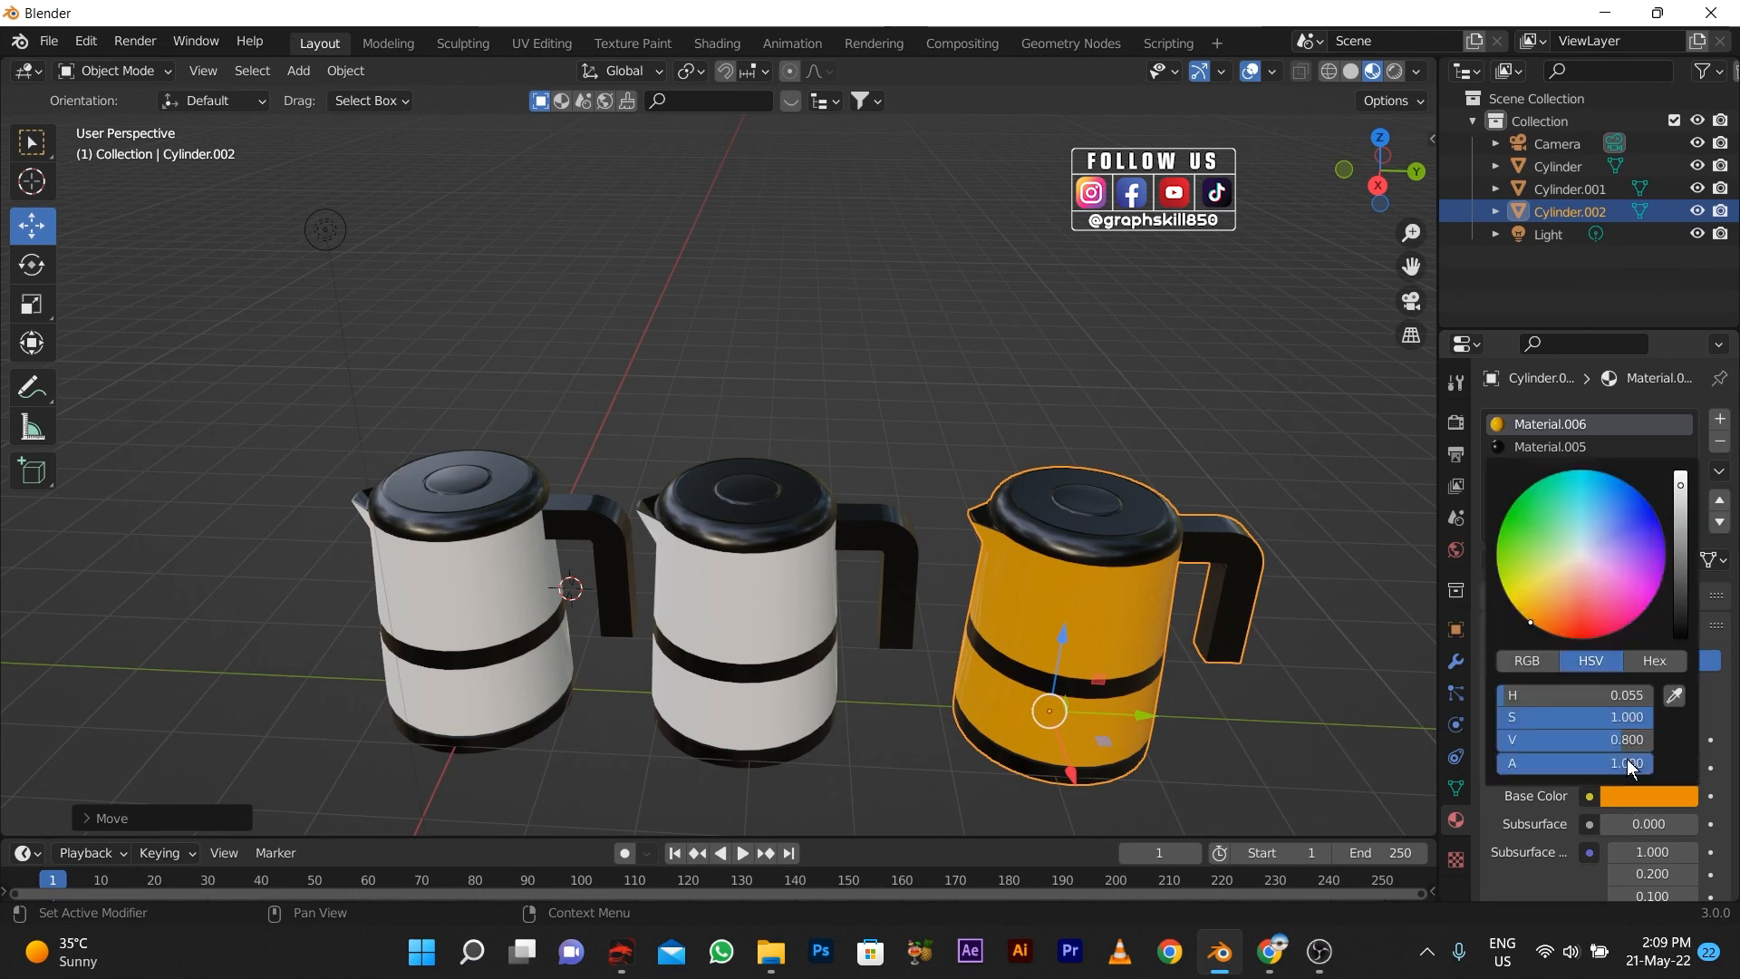
pyautogui.scroll(-12, 1531, 583)
pyautogui.moveTo(1531, 584); pyautogui.dragTo(1516, 605)
# Select the middle jug and set the base color of its body's Material.004 to a muted violet-blue.
pyautogui.click(777, 590)
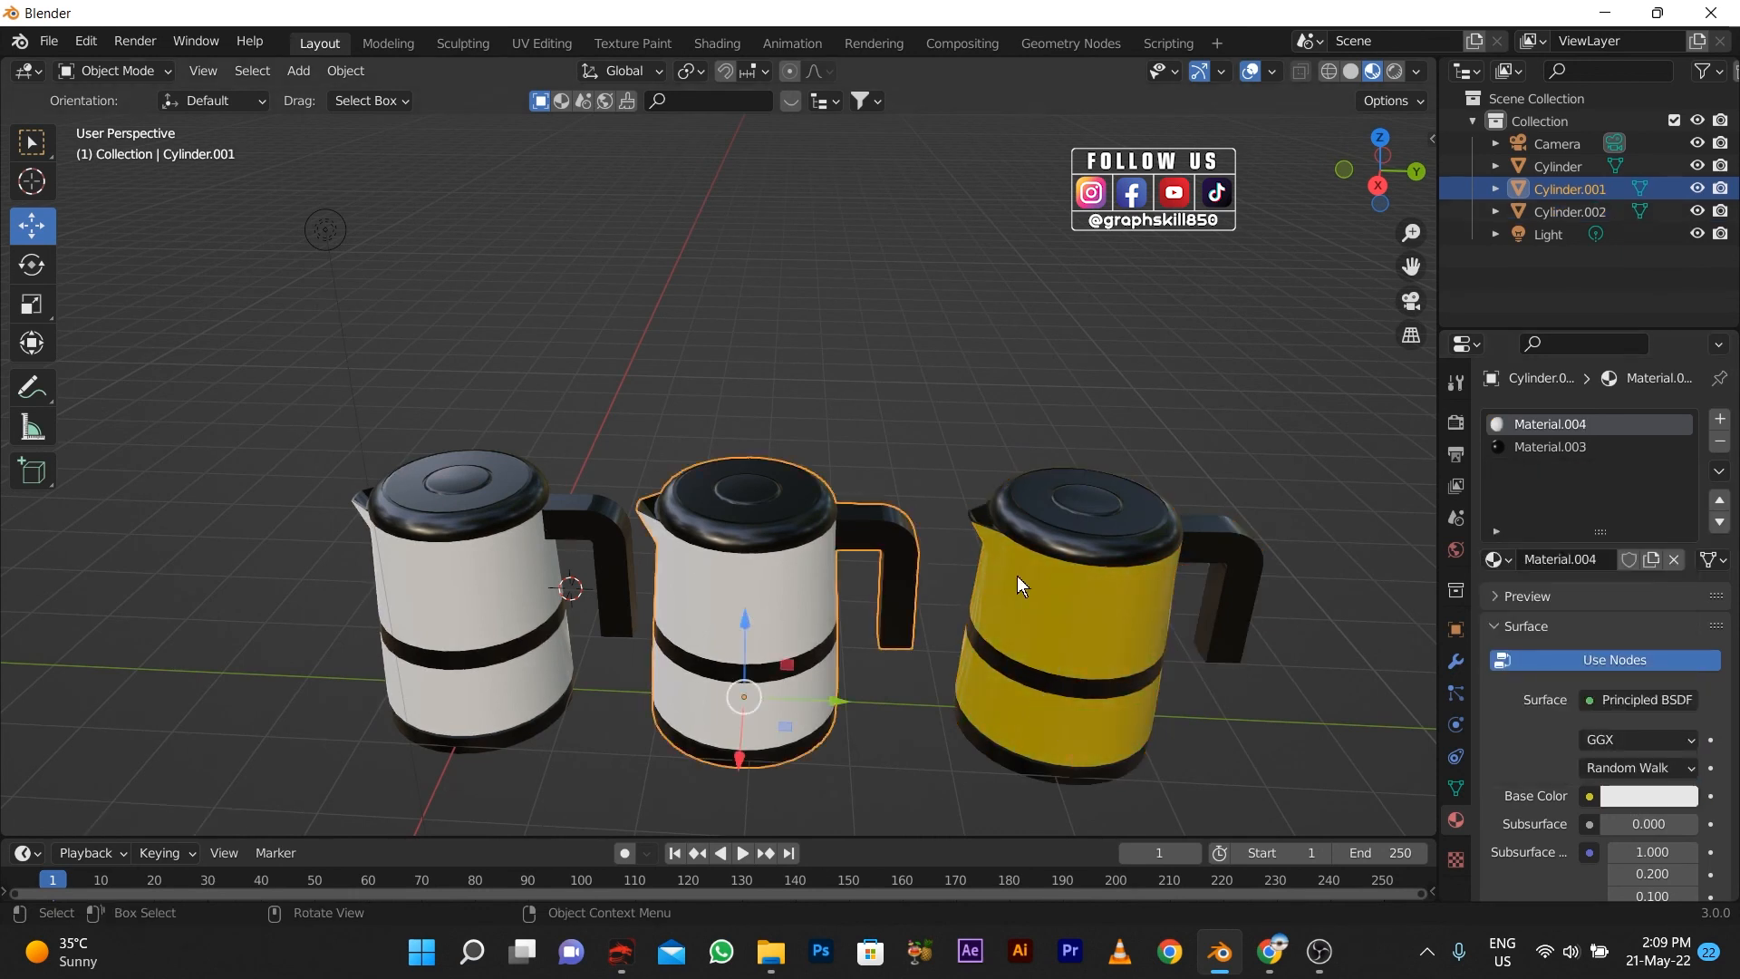
pyautogui.click(1626, 796)
pyautogui.moveTo(1544, 544)
pyautogui.mouseDown()
pyautogui.moveTo(1537, 524)
pyautogui.moveTo(1629, 492)
pyautogui.moveTo(1620, 536)
pyautogui.moveTo(1680, 531)
pyautogui.mouseUp()
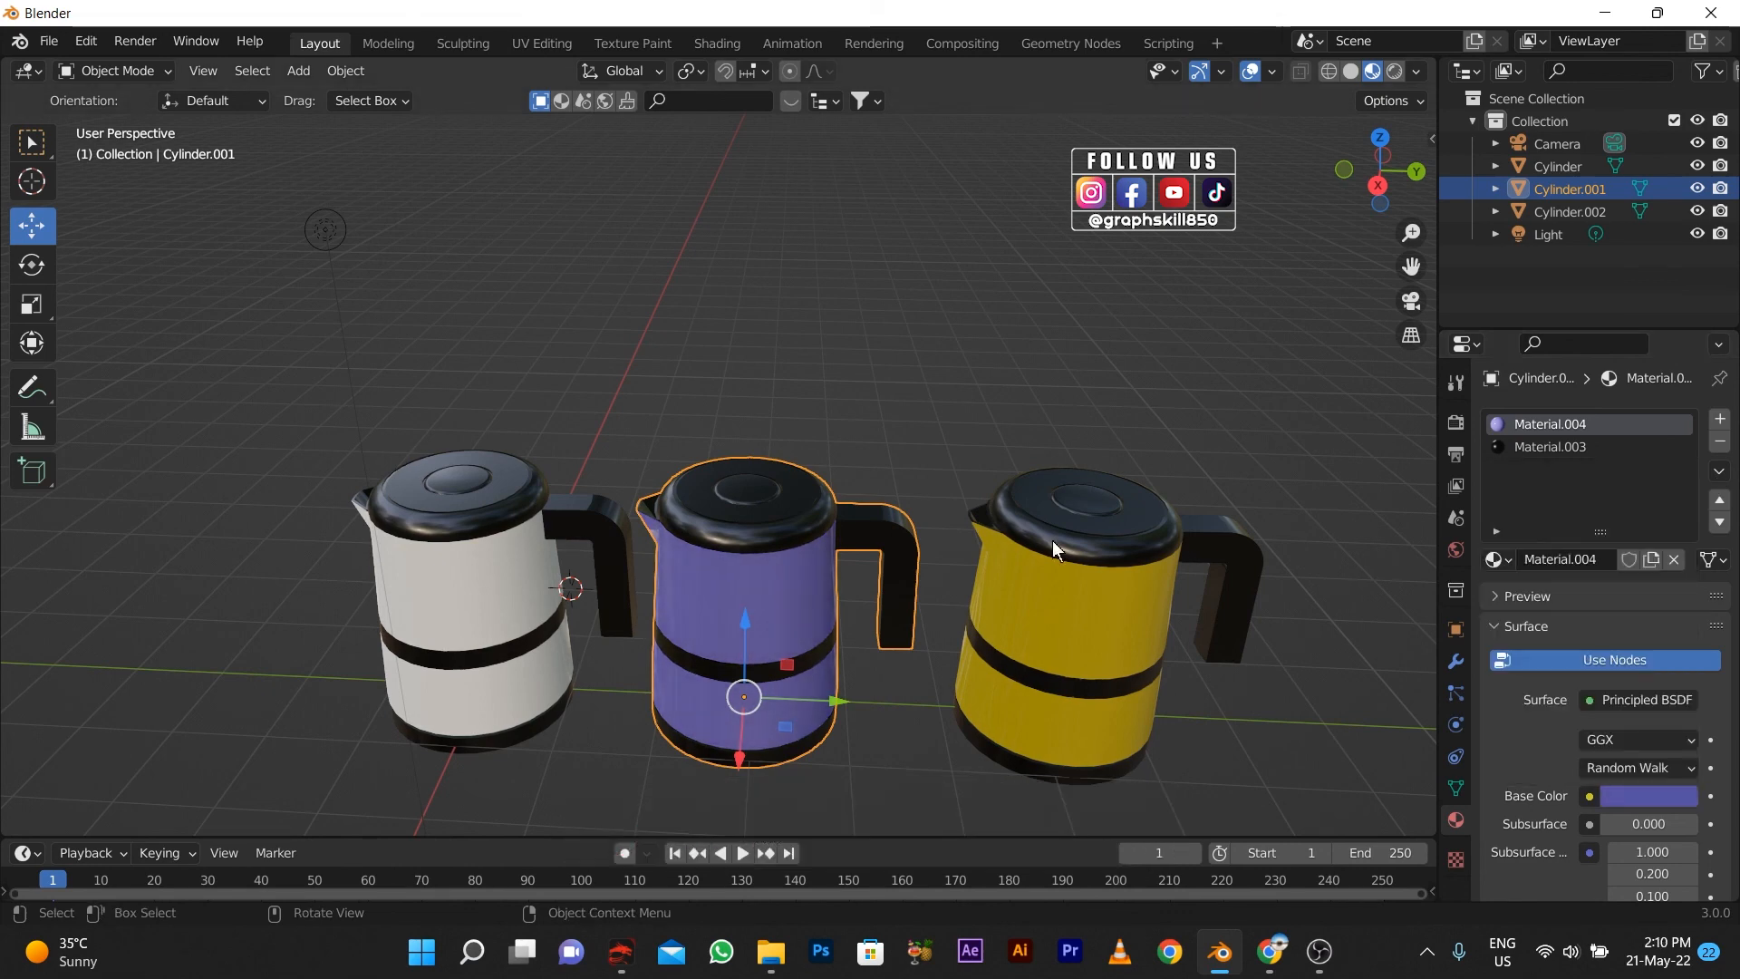
# Select the yellow jug and inspect the row of three jugs from the spout side.
pyautogui.scroll(-3, 681, 388)
pyautogui.click(497, 545)
pyautogui.scroll(3, 540, 545)
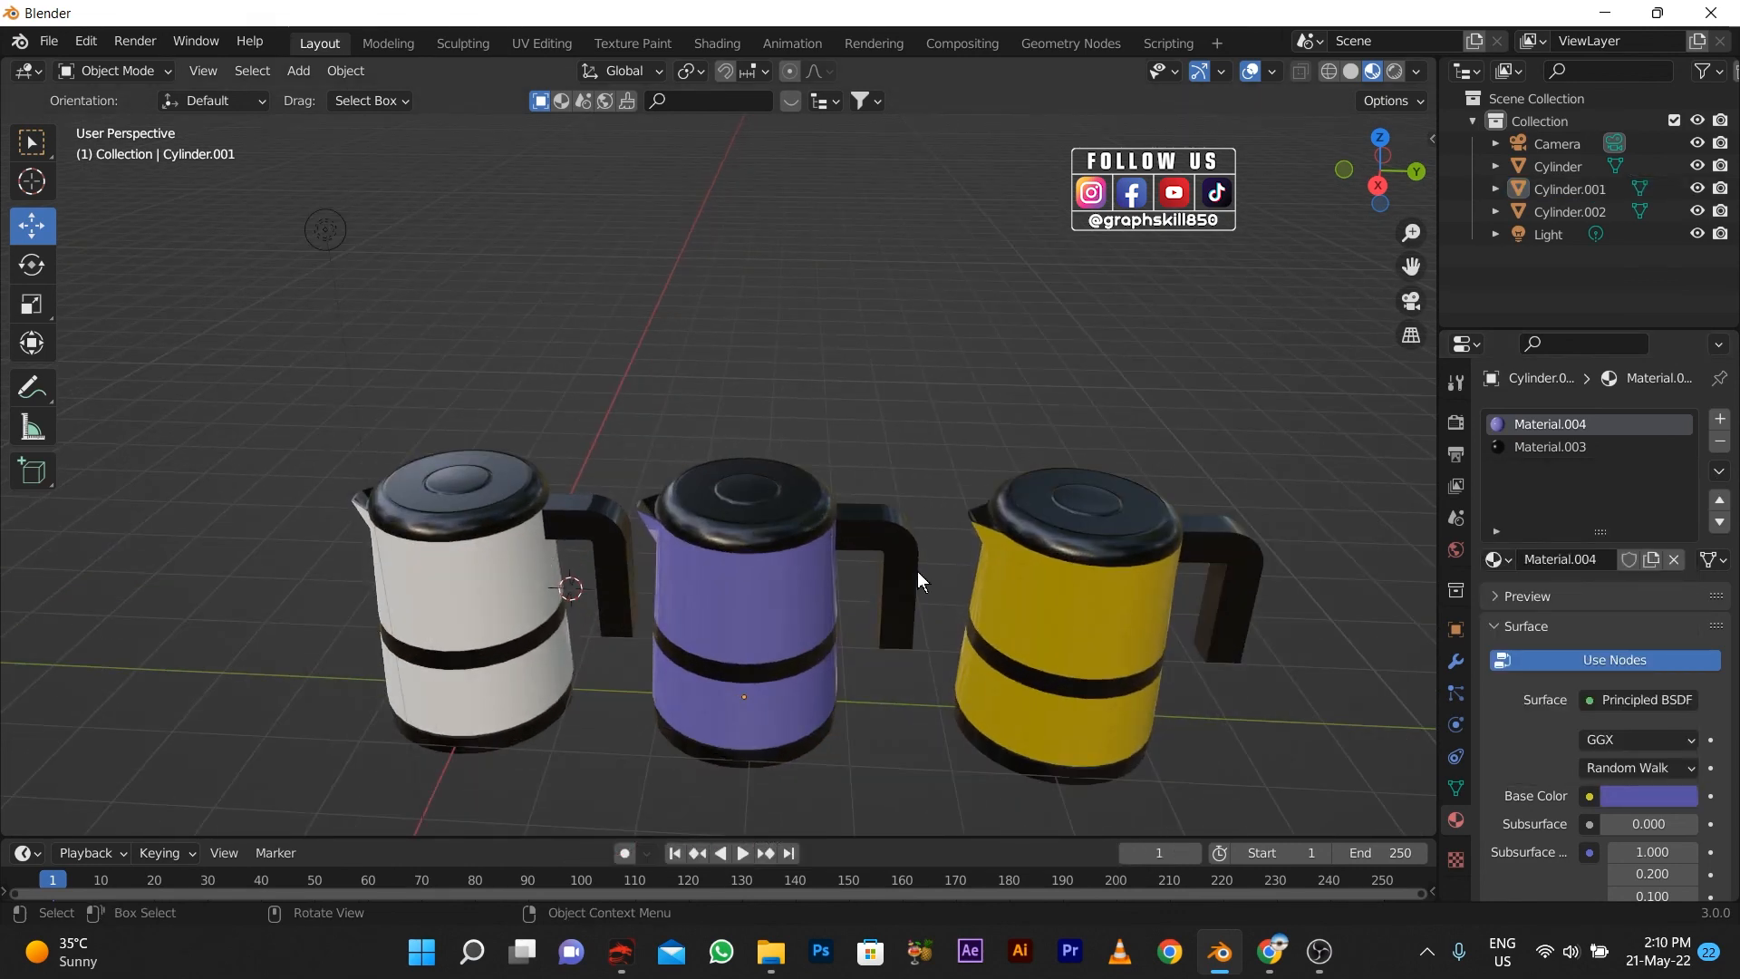
pyautogui.click(1004, 624)
pyautogui.moveTo(830, 564); pyautogui.dragTo(373, 542, button='middle')
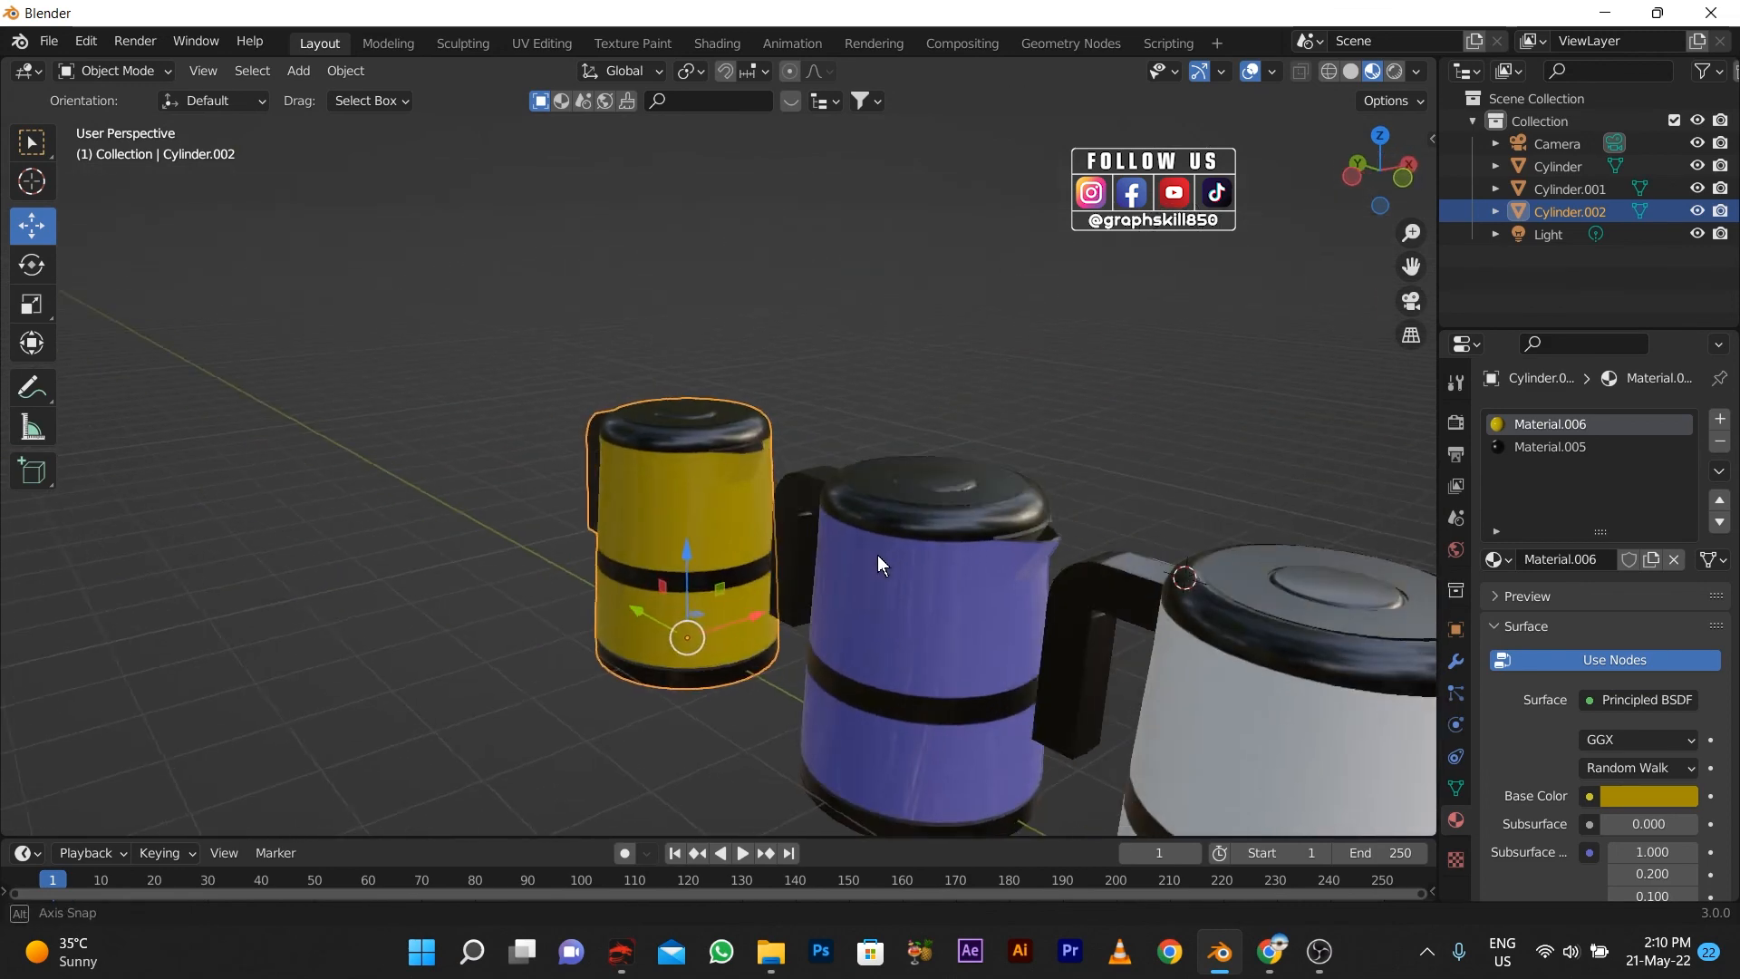